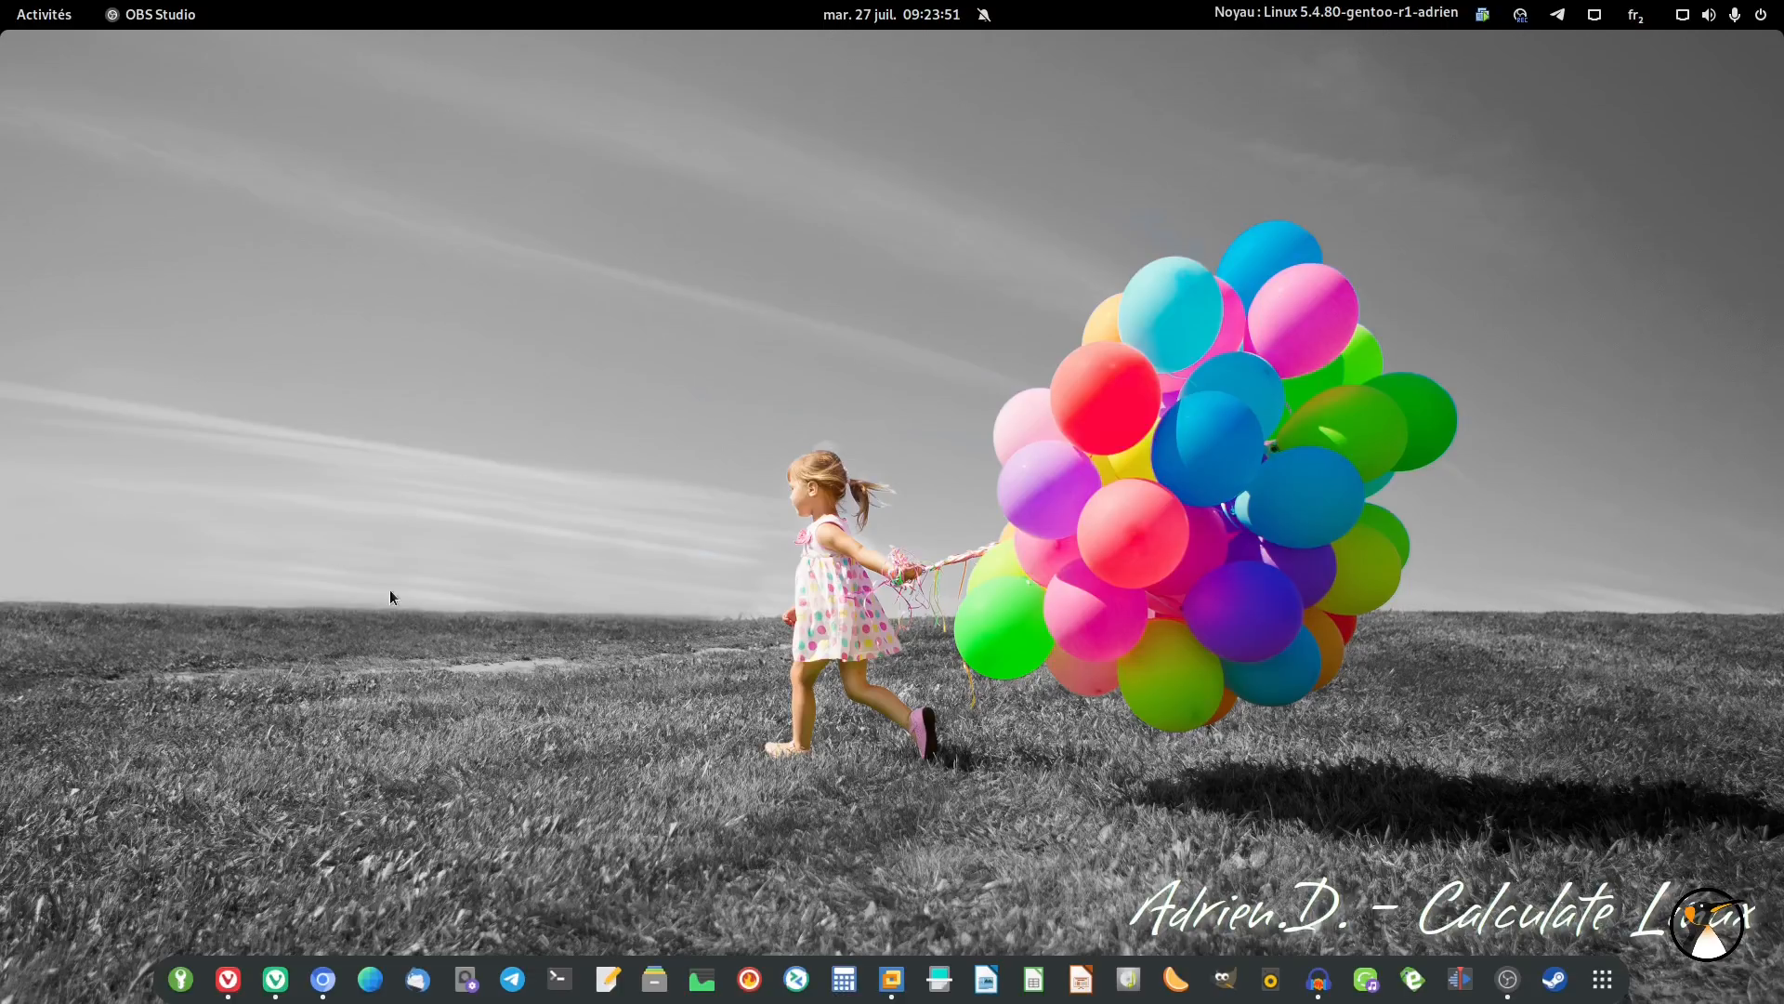
# - Read the ANSSI password guide in Vivaldi, then switch to the KeePassXC homepage tab
pyautogui.click(275, 978)
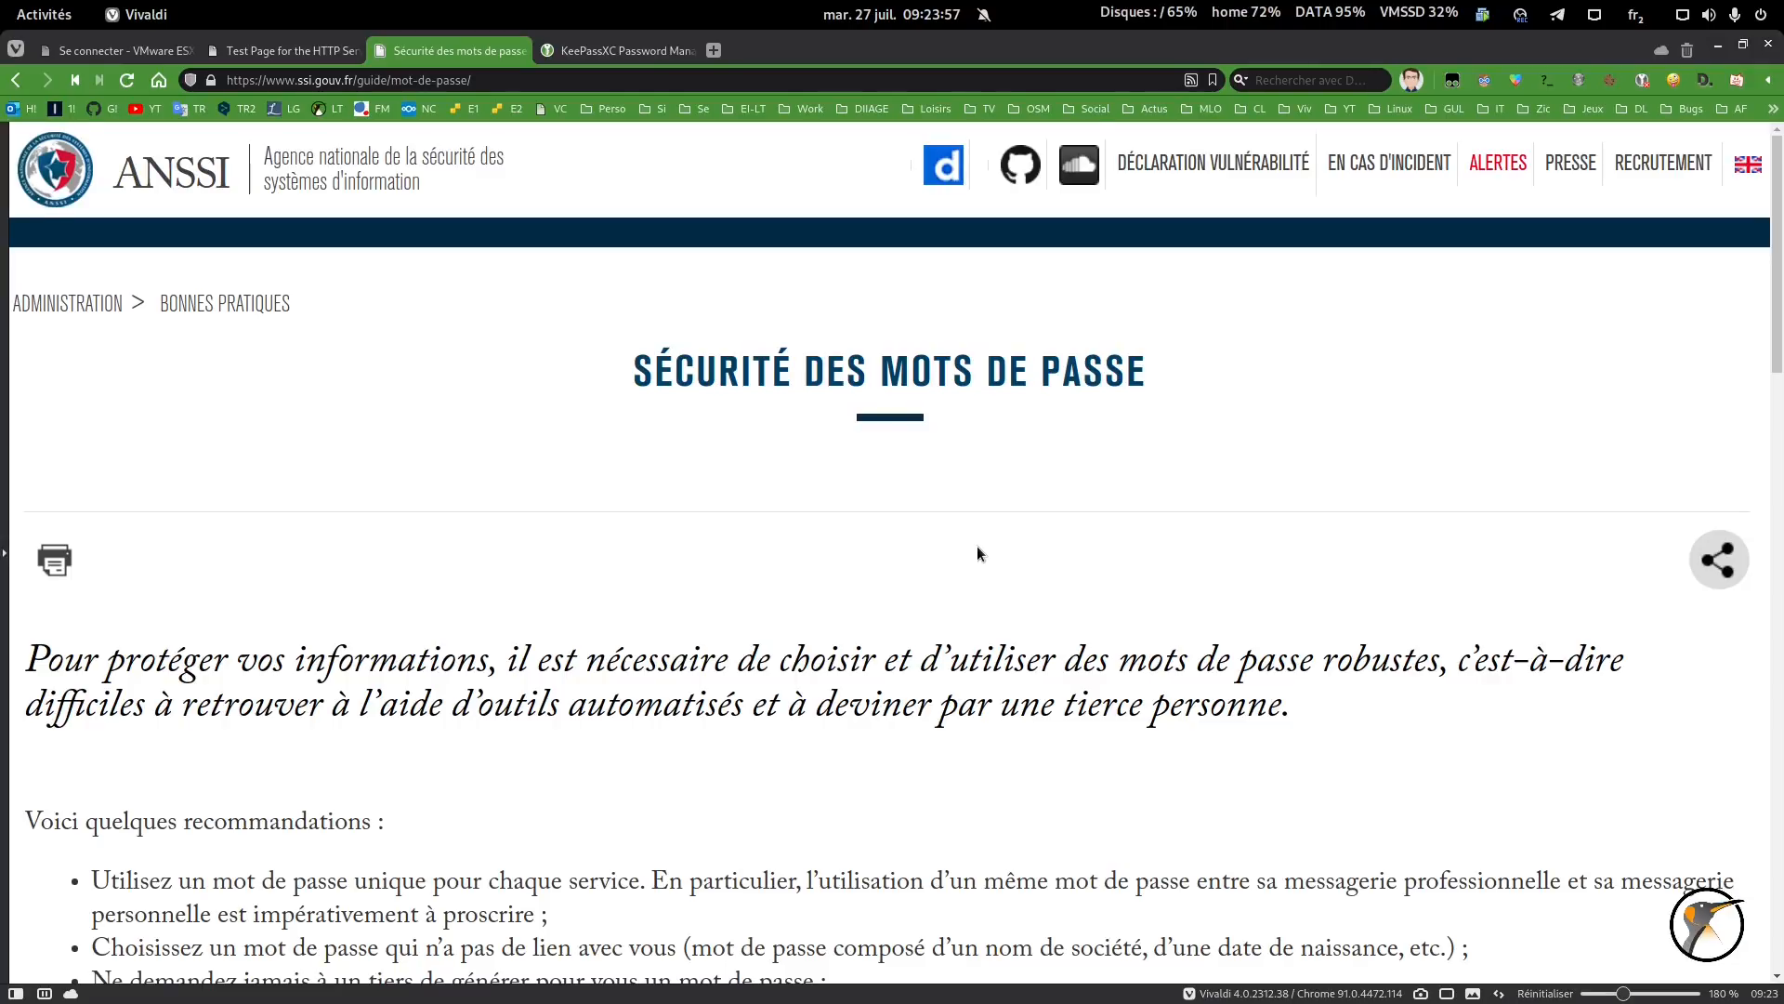
pyautogui.scroll(-4, 977, 545)
pyautogui.scroll(-2, 978, 546)
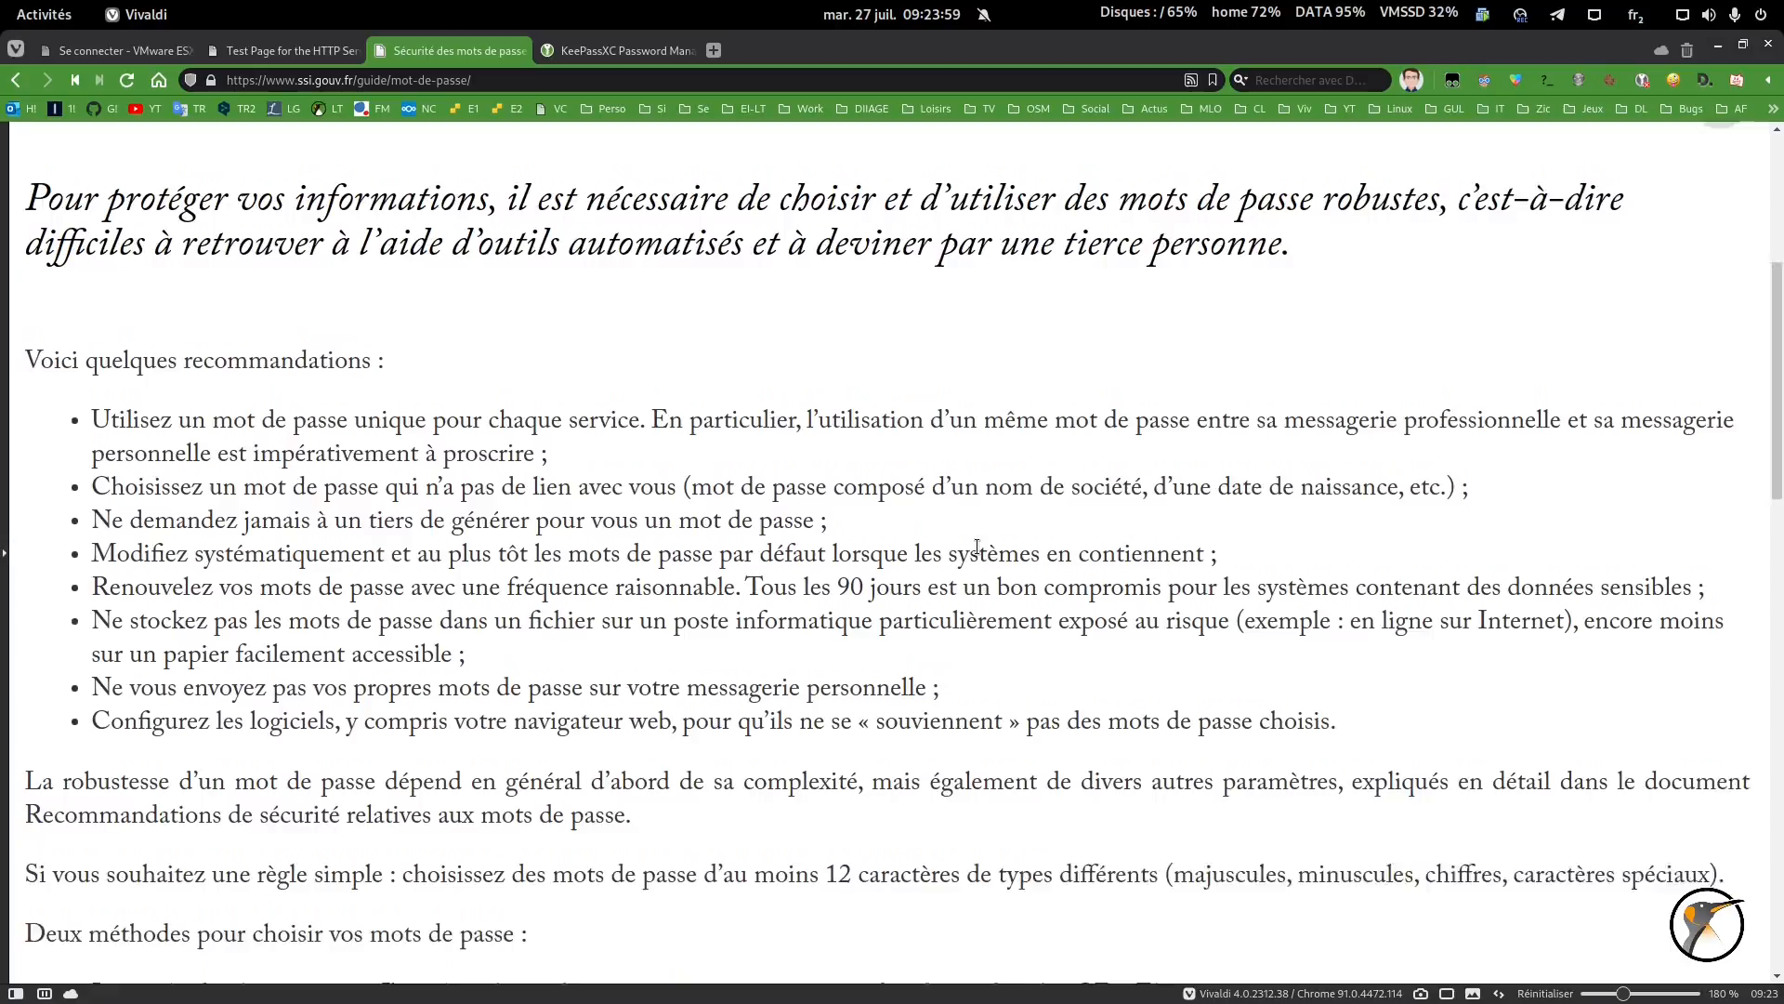
pyautogui.scroll(1, 977, 546)
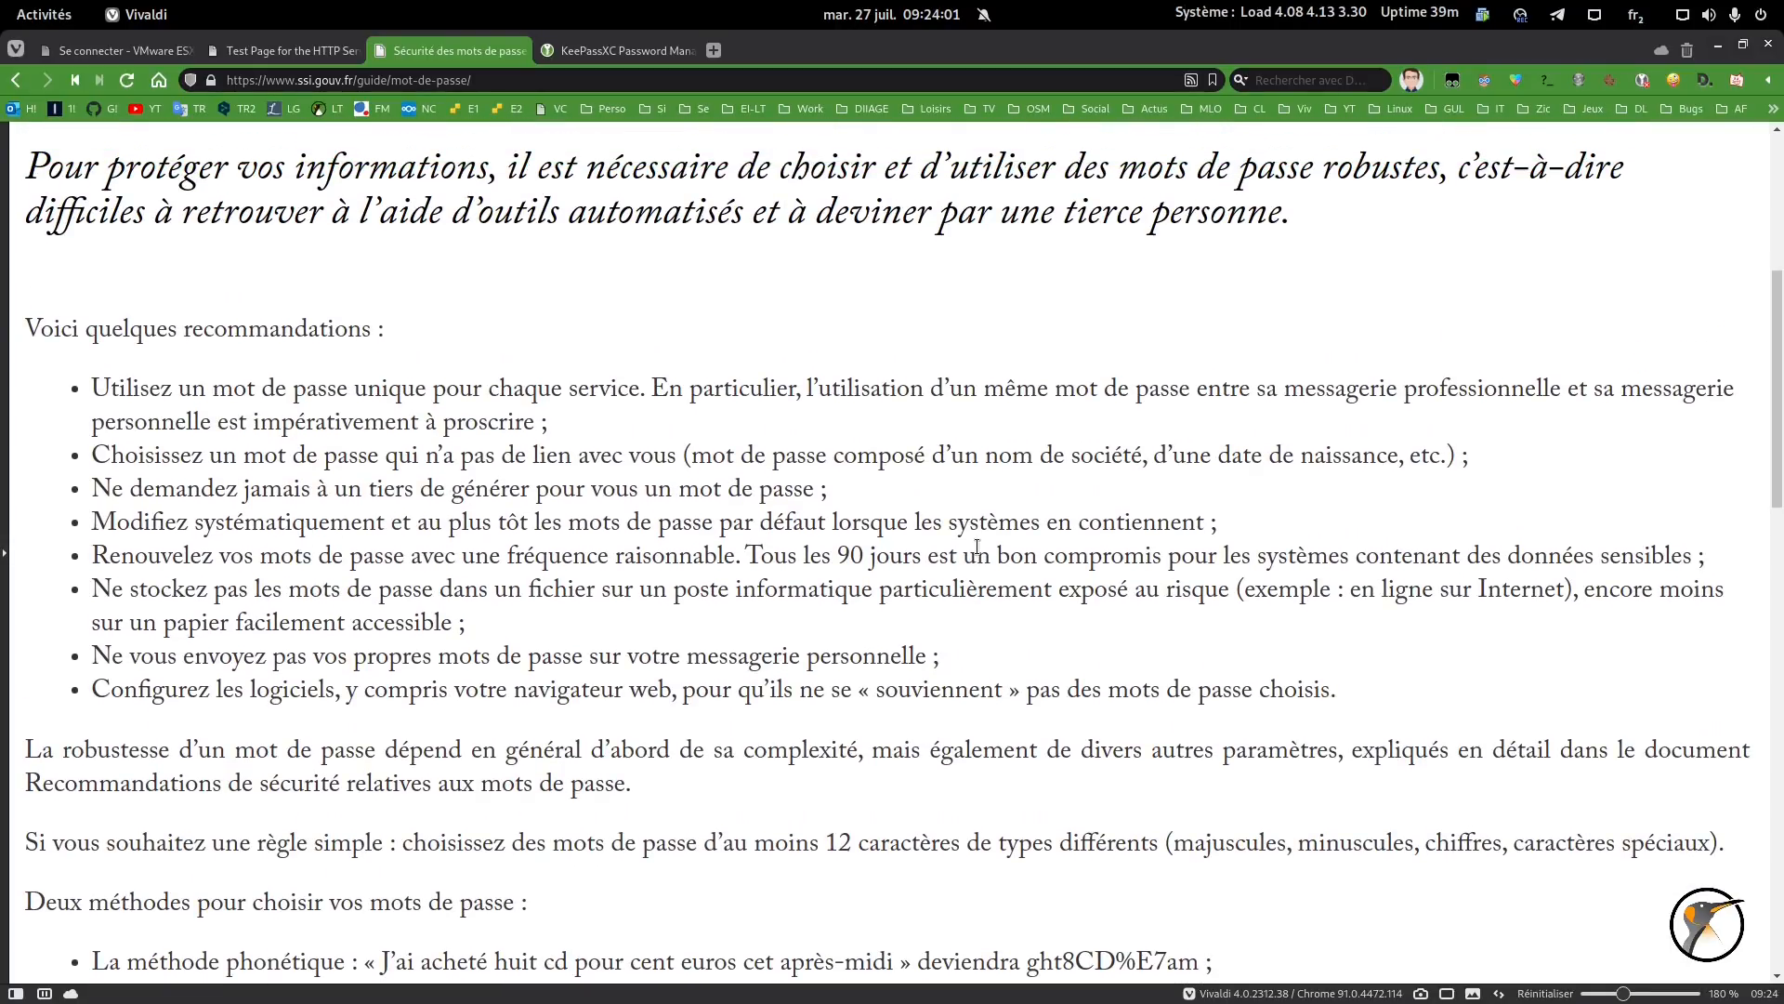
pyautogui.moveTo(93, 395); pyautogui.dragTo(643, 388)
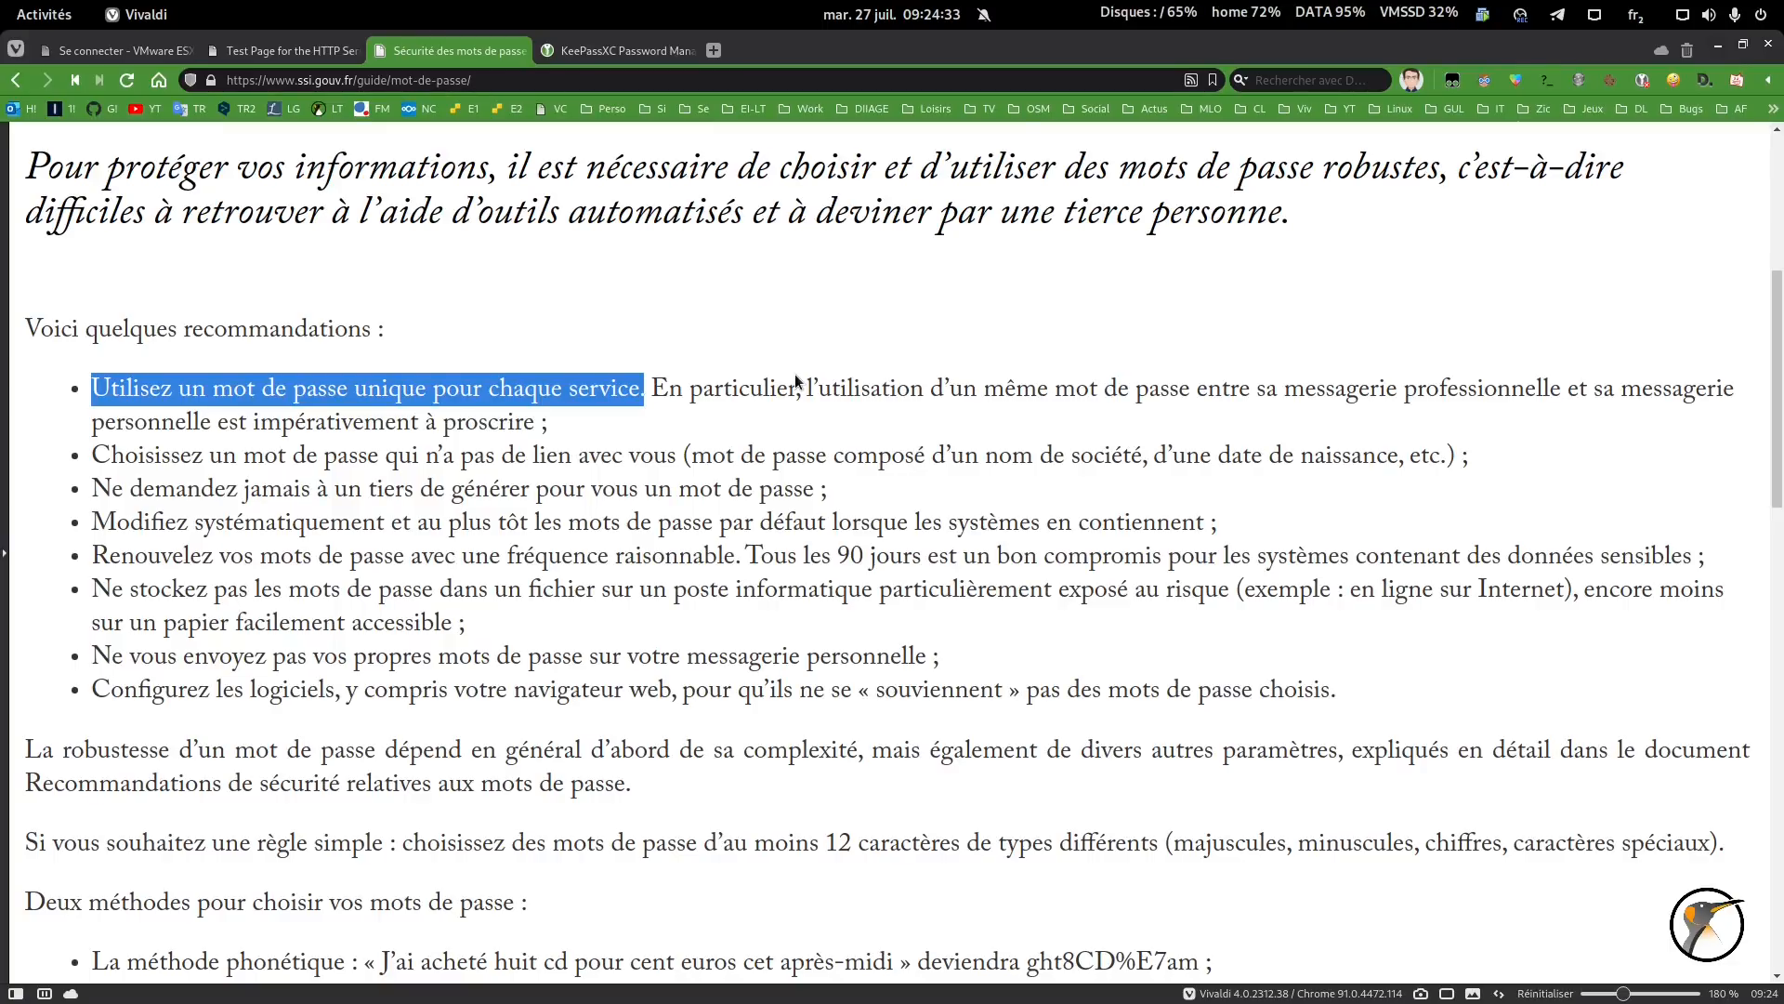
pyautogui.click(796, 381)
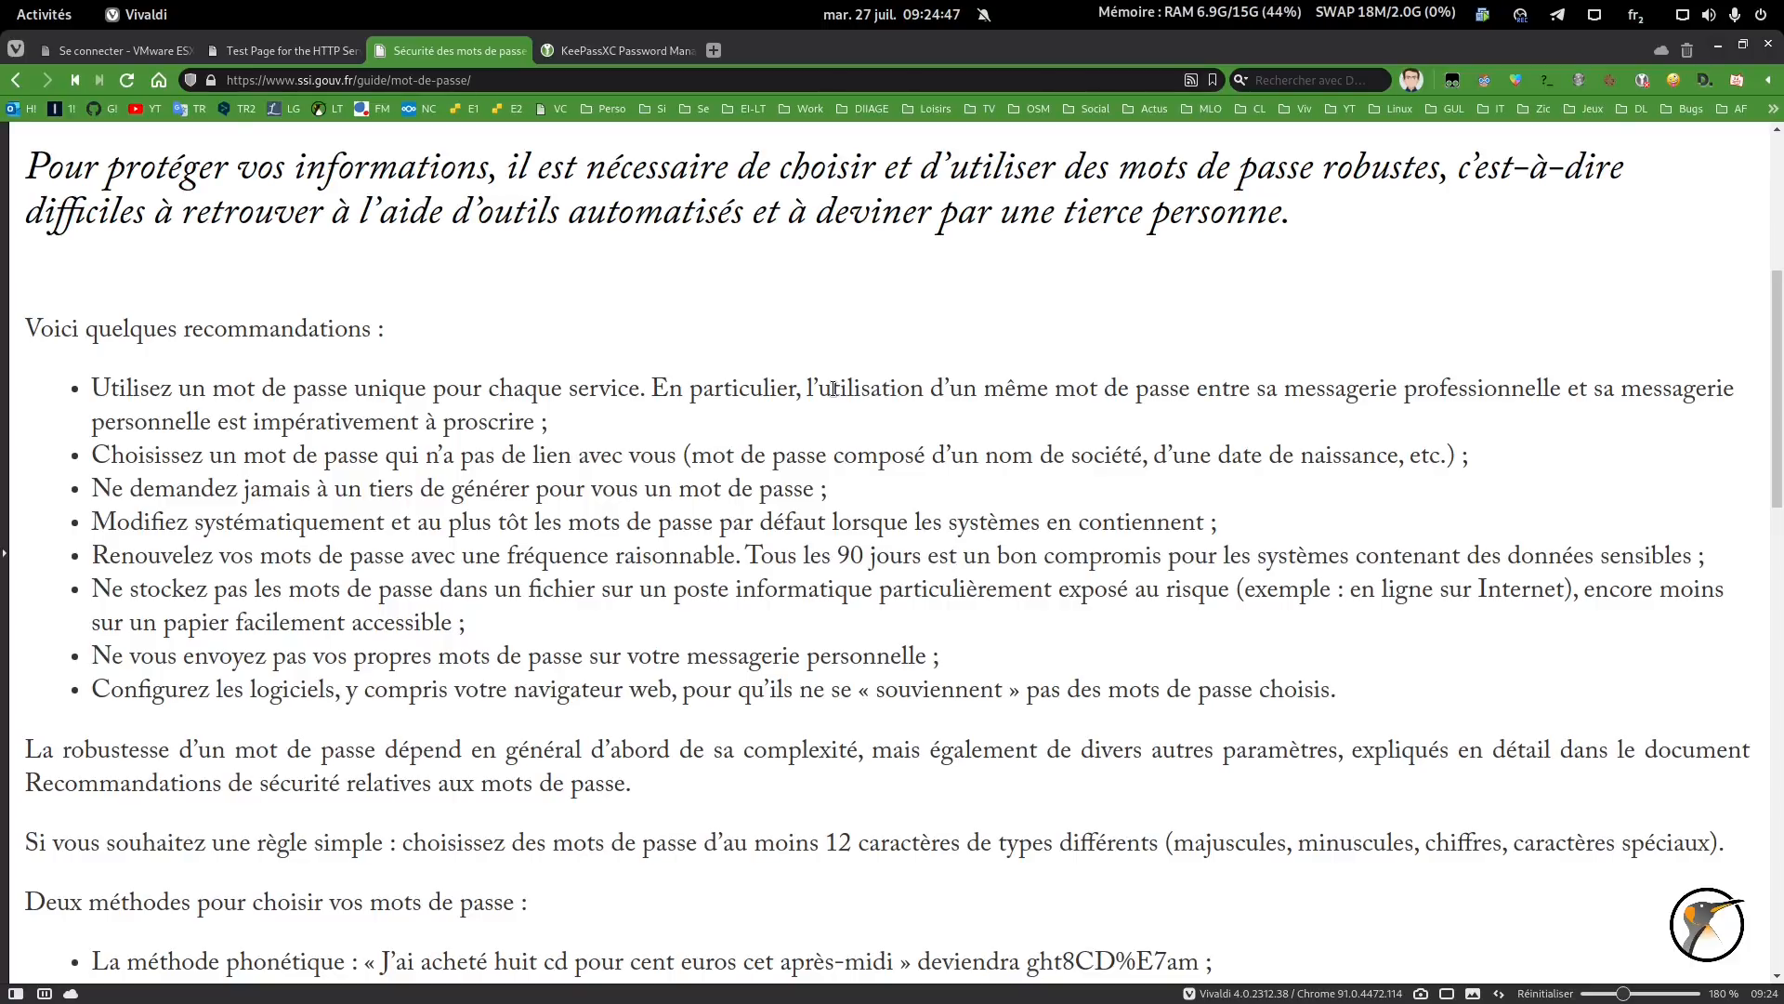
pyautogui.click(608, 51)
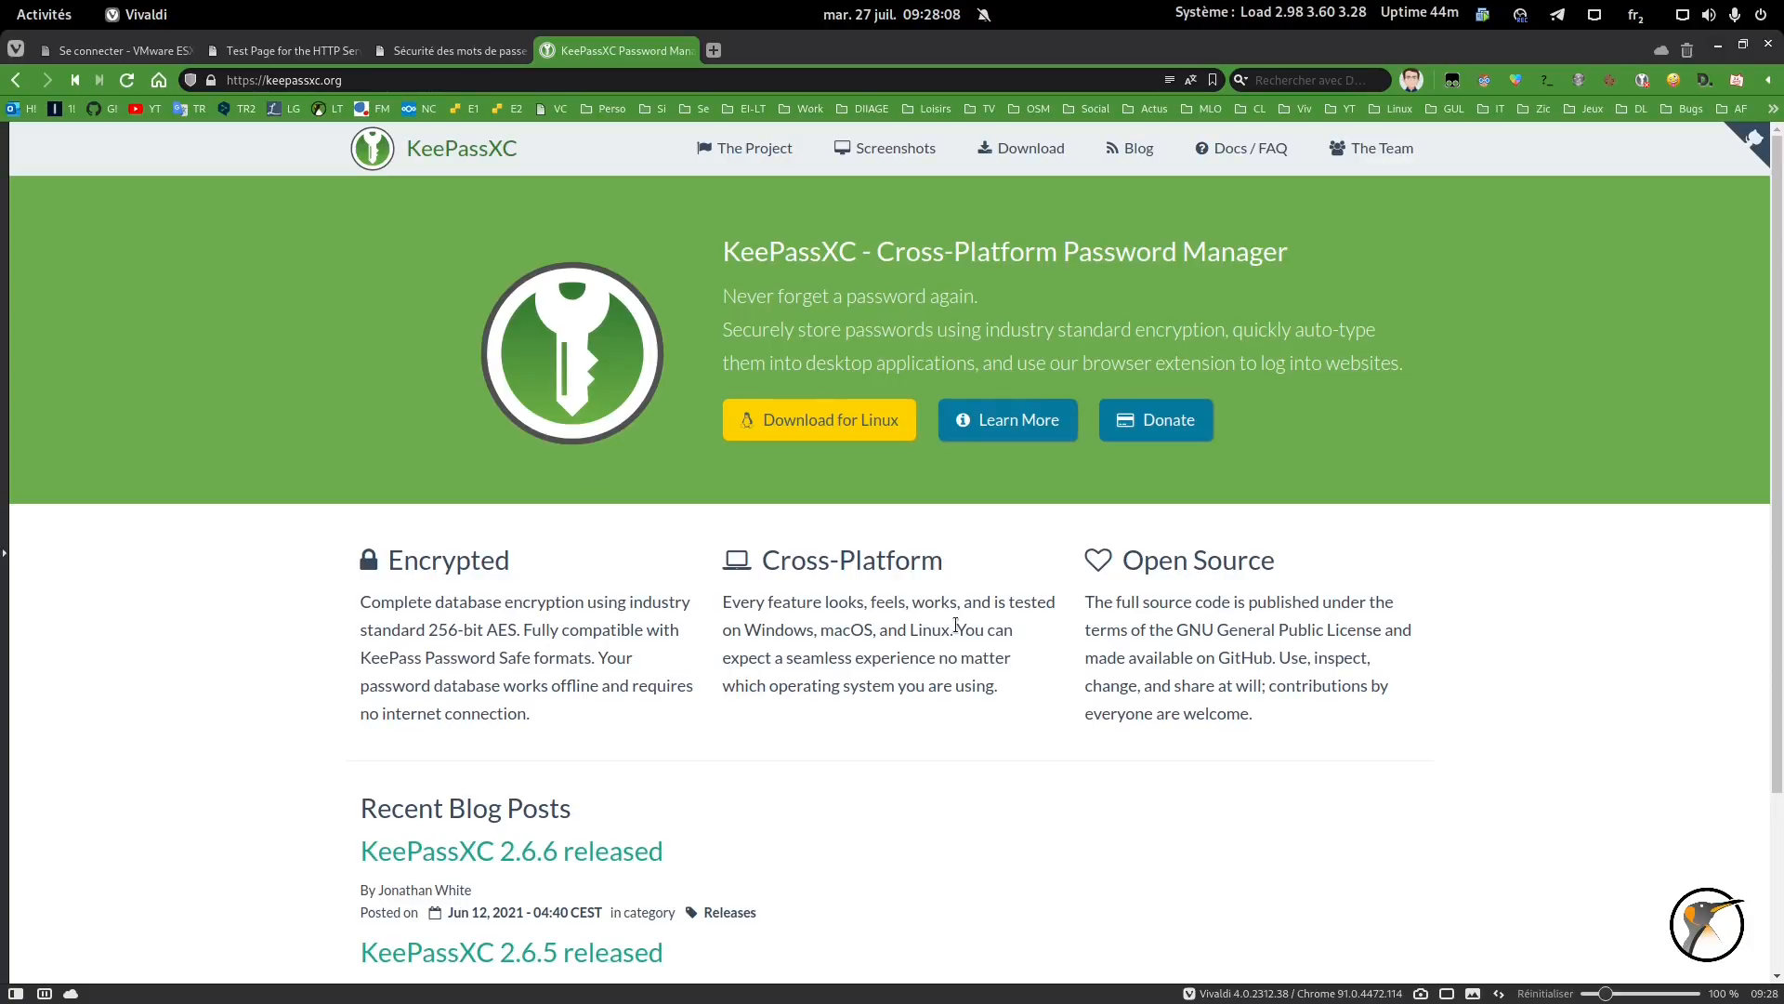
# - Browse the KeePassXC Linux, macOS, Windows and source-code downloads, then close Vivaldi
pyautogui.click(817, 423)
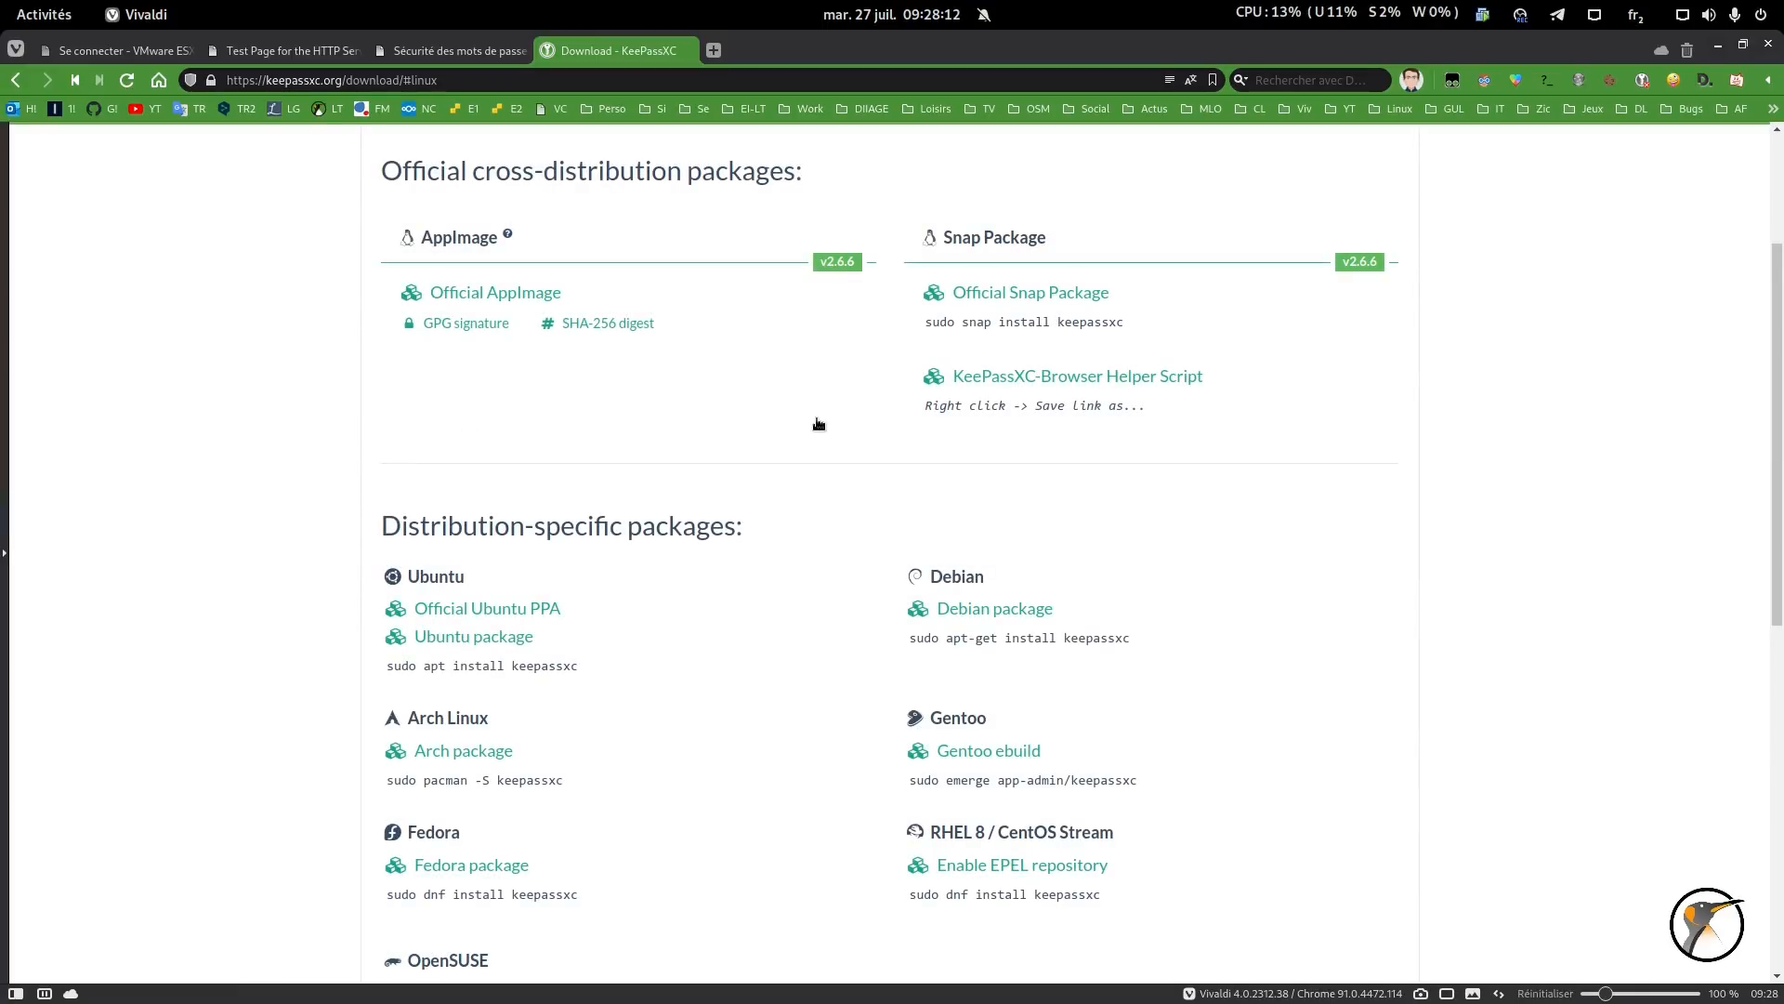
pyautogui.scroll(-2, 818, 423)
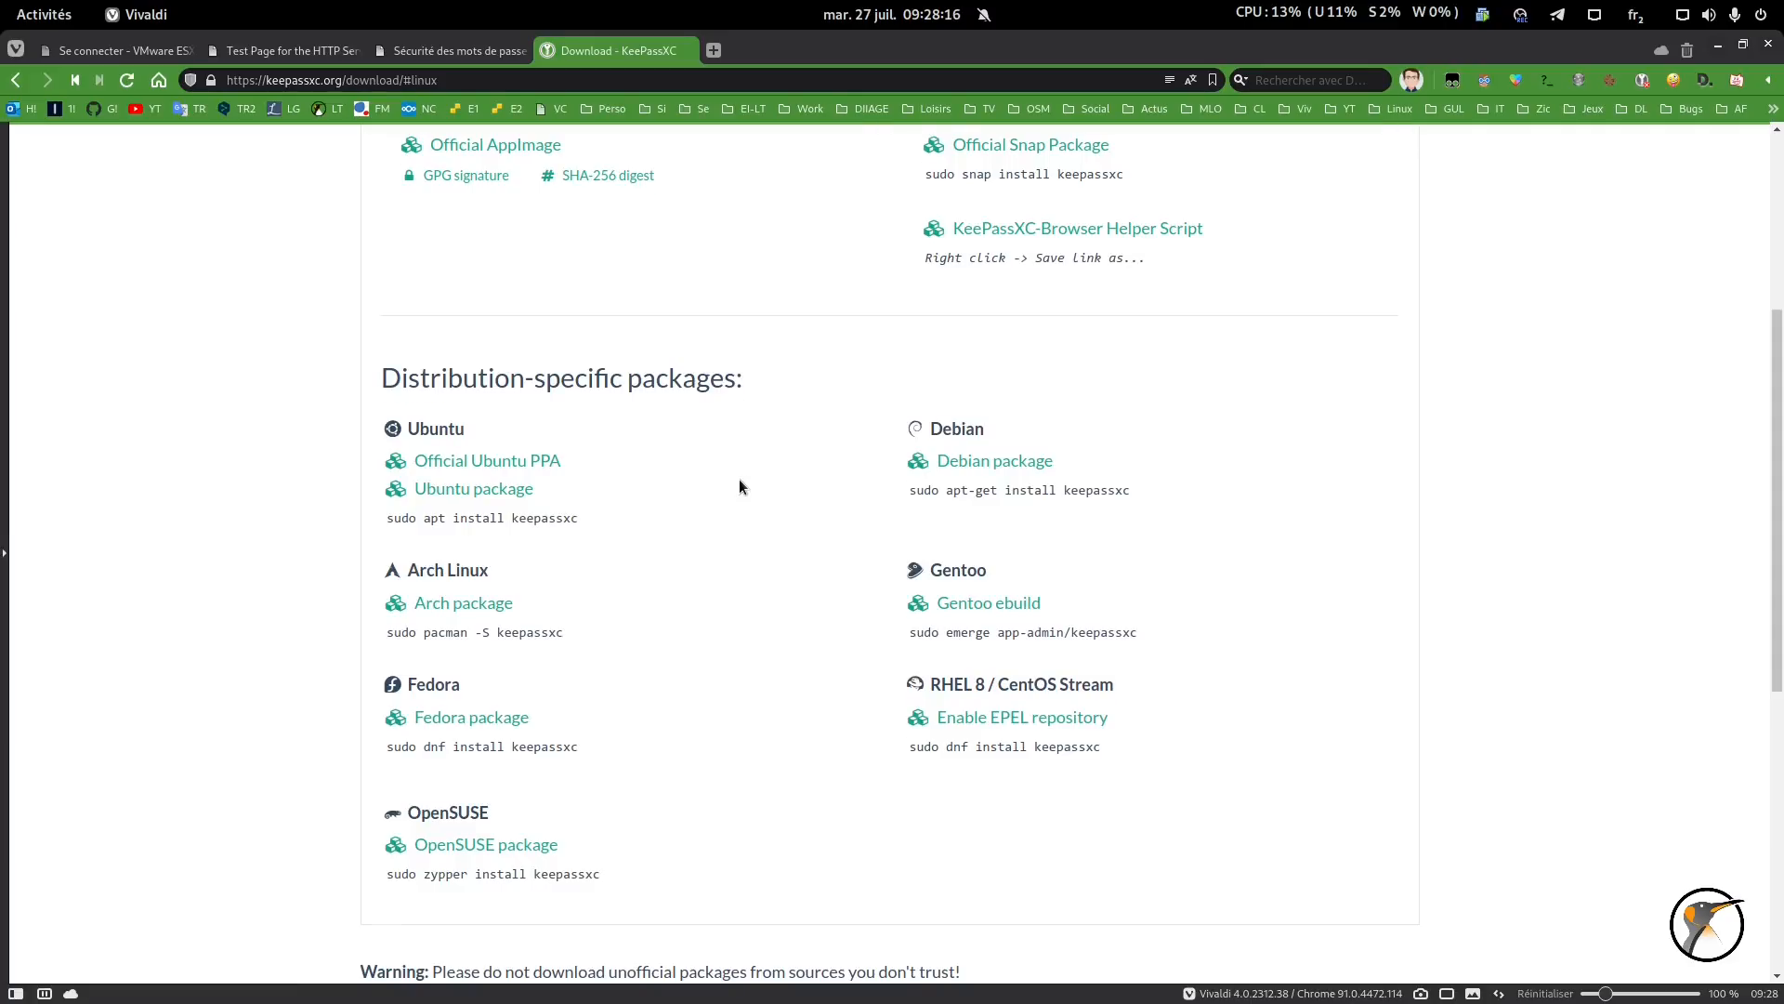
pyautogui.scroll(2, 740, 486)
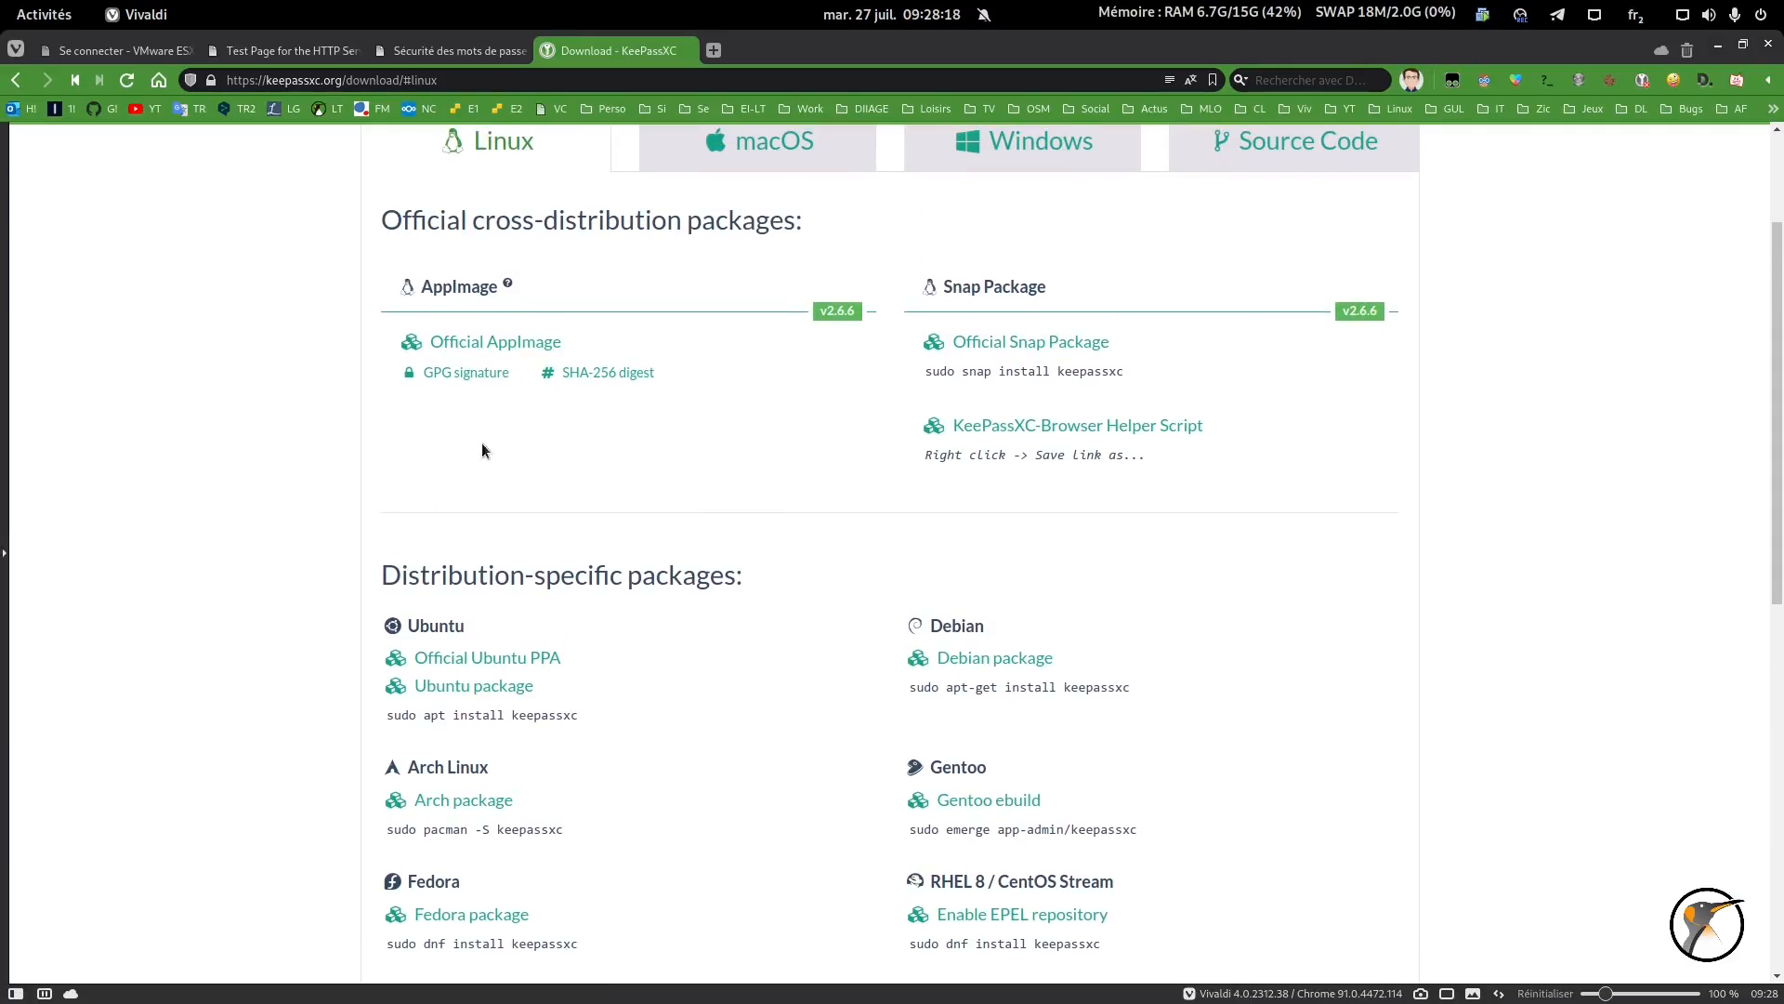
pyautogui.click(711, 153)
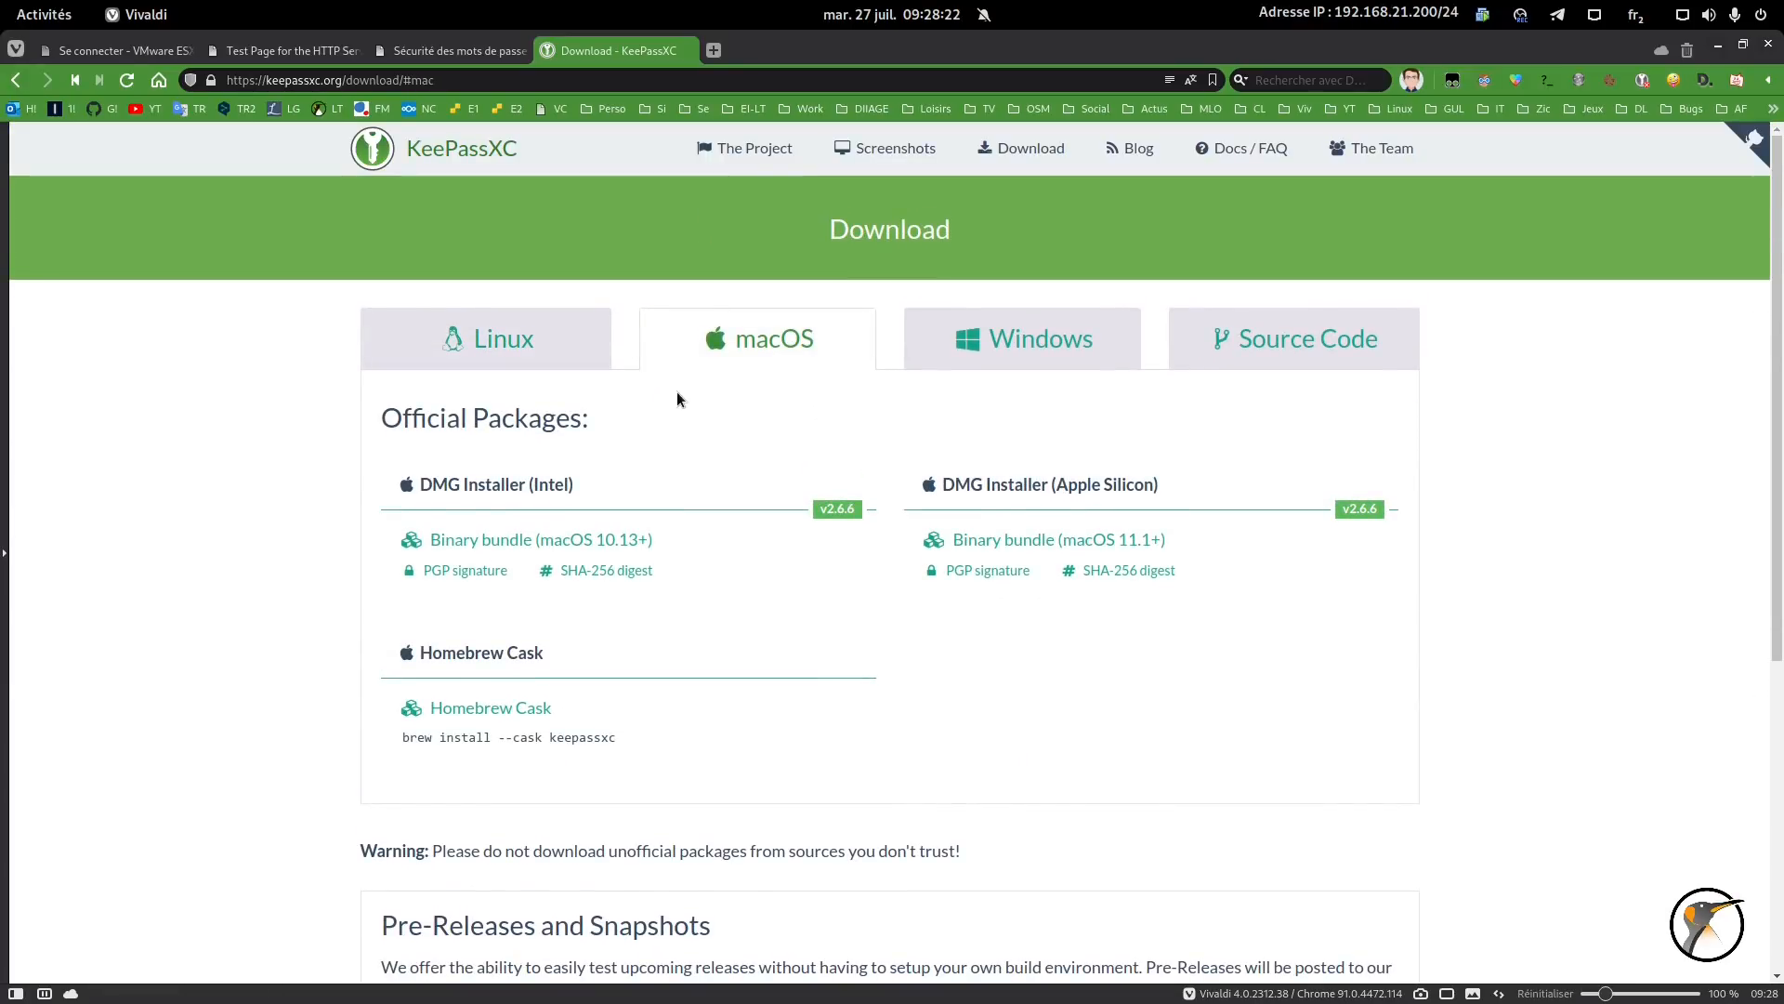
pyautogui.click(1017, 346)
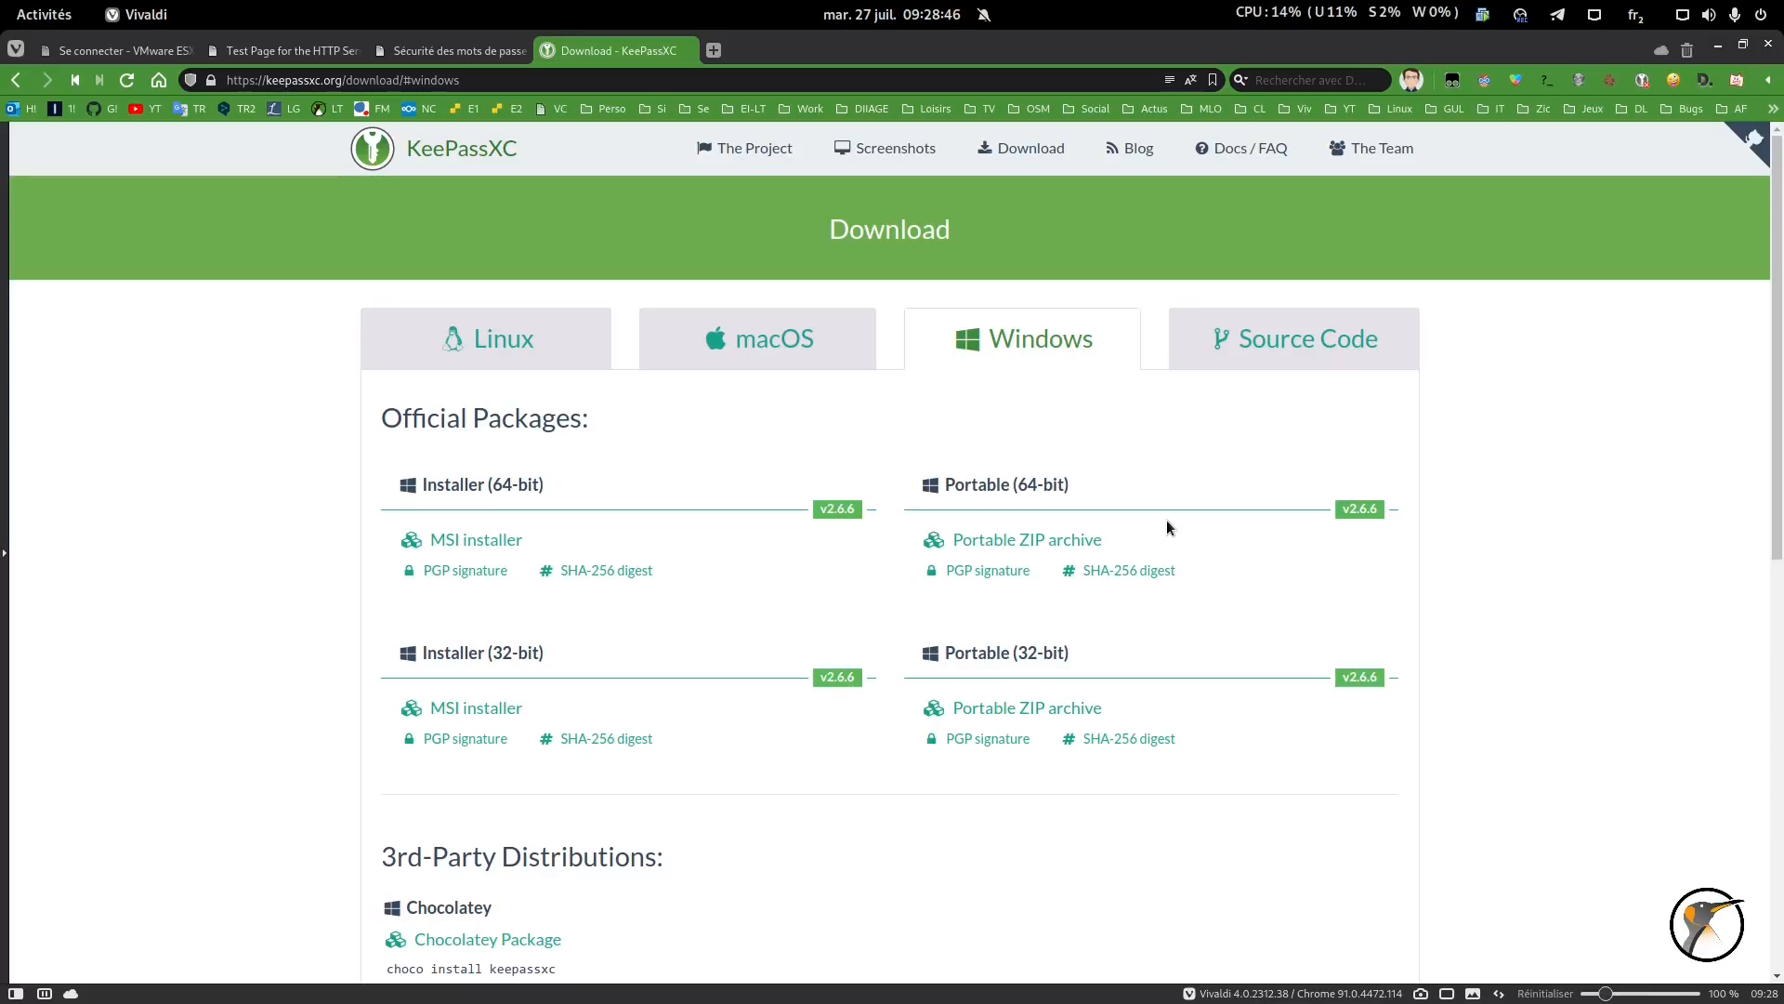
pyautogui.click(1302, 331)
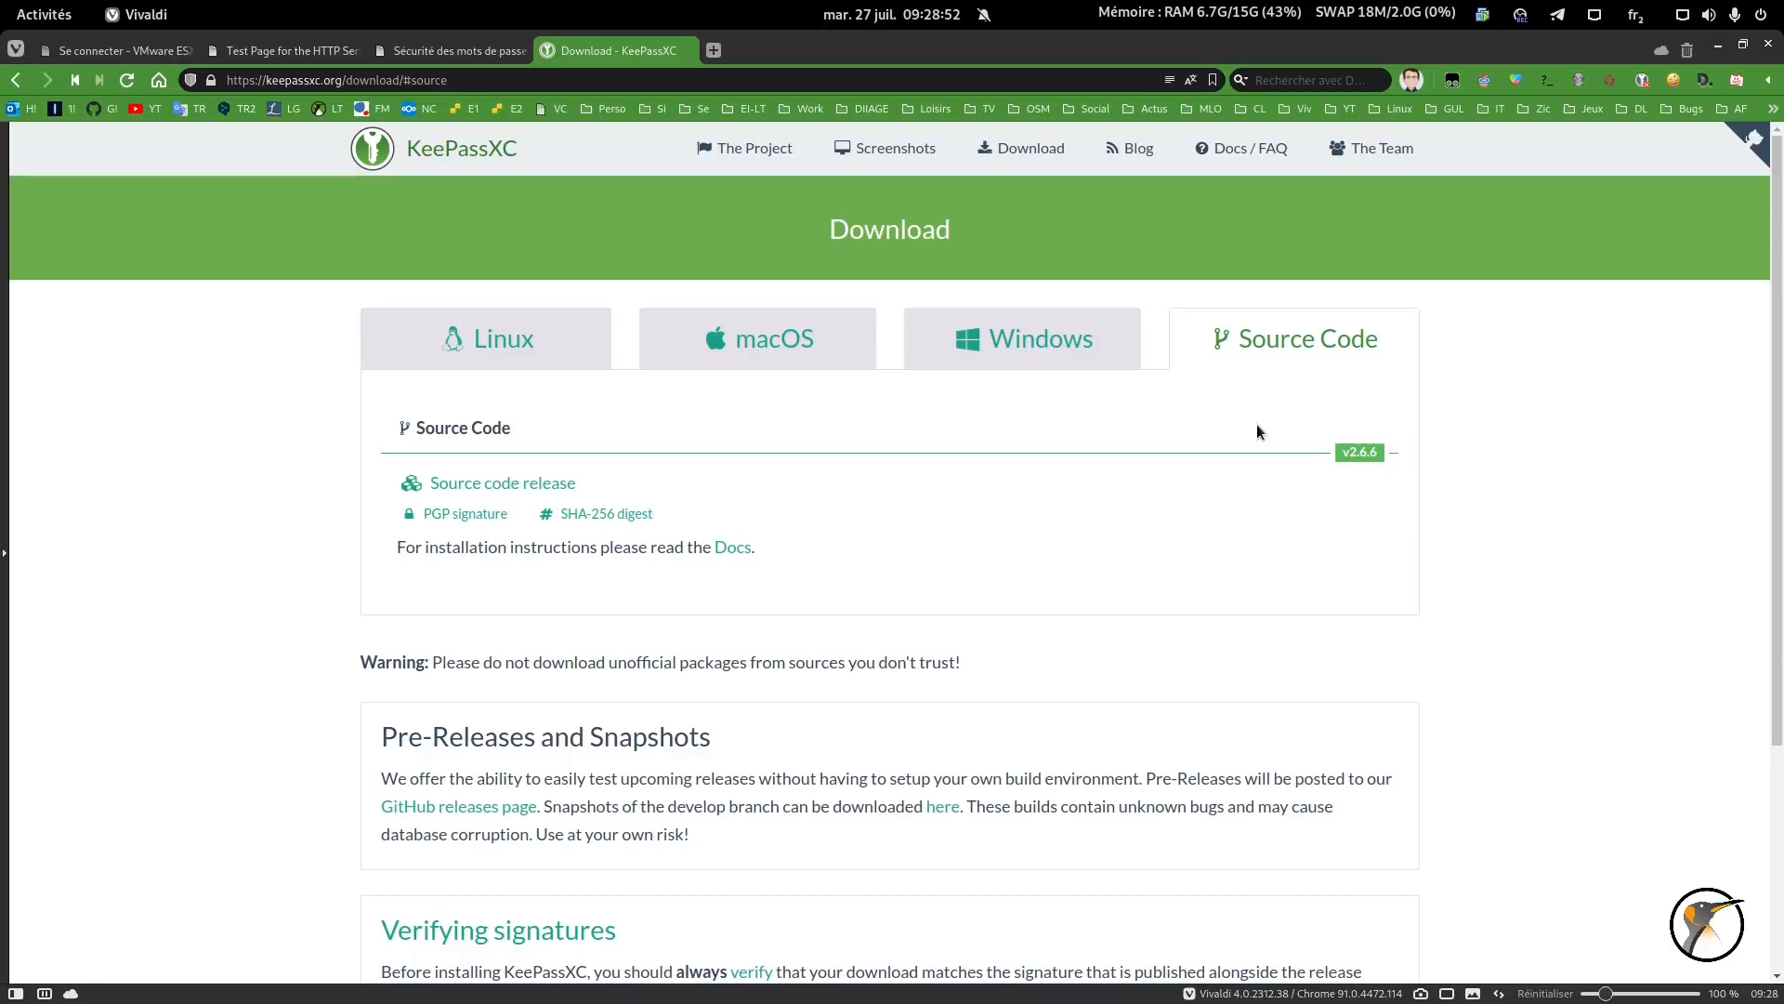
pyautogui.click(1718, 44)
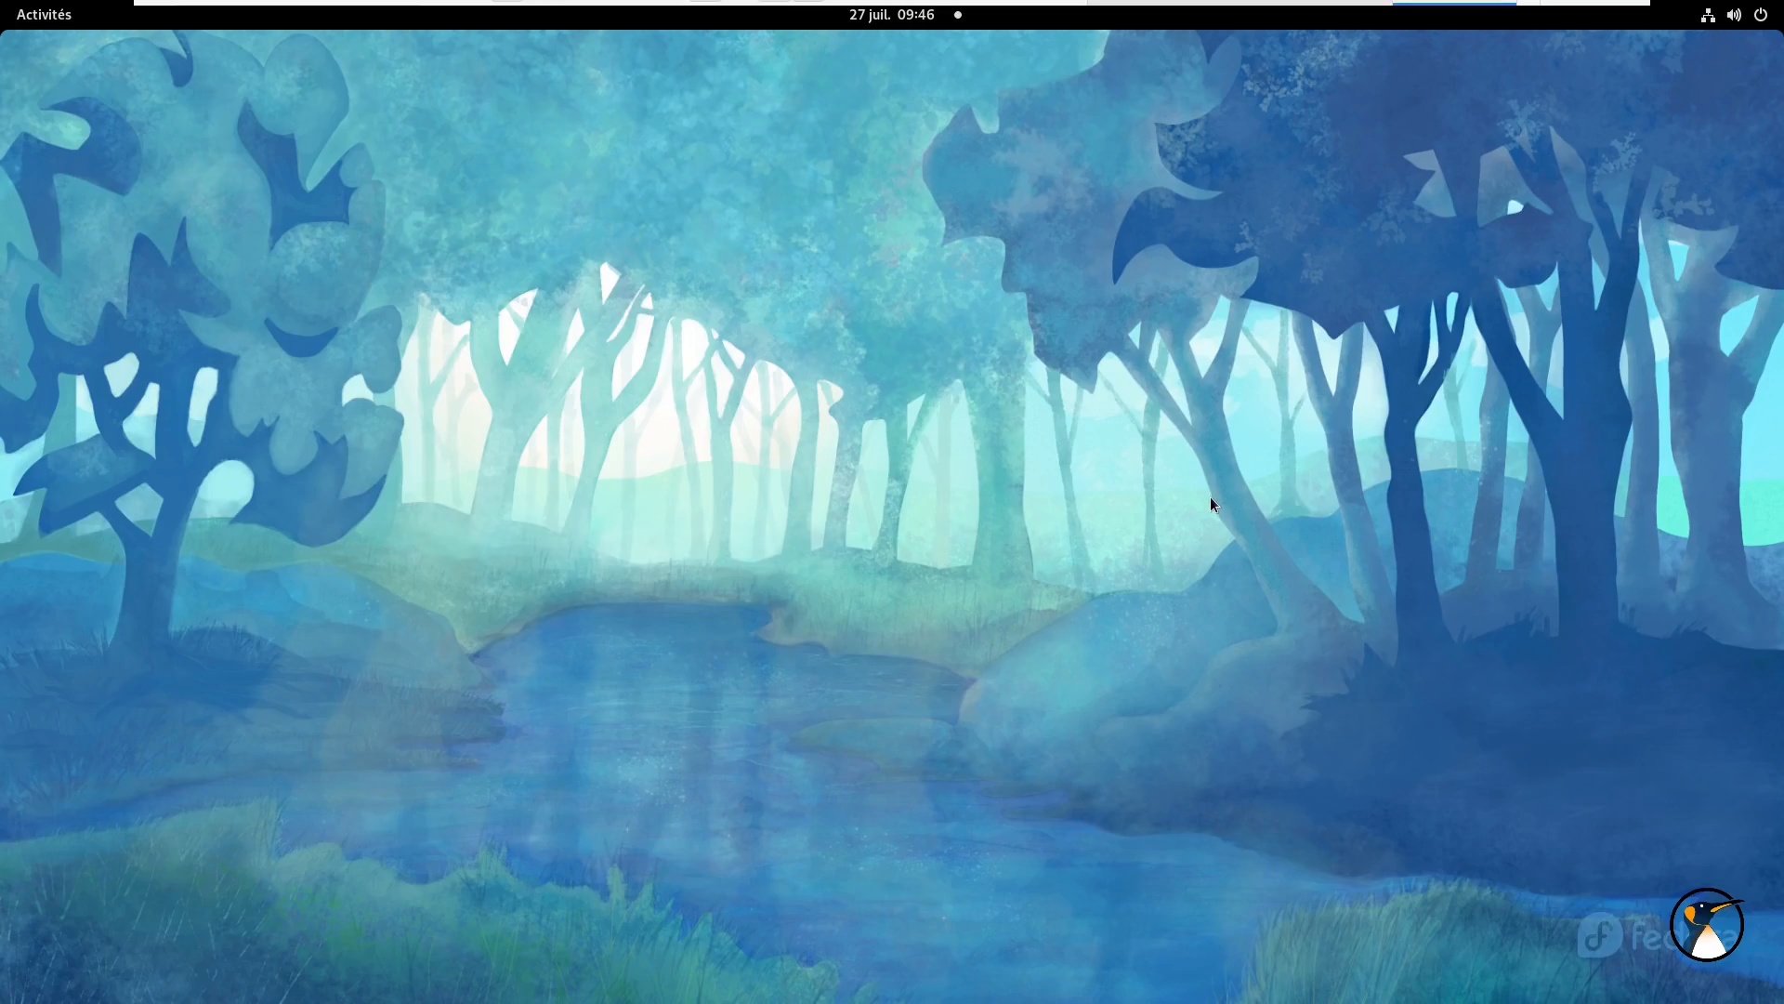
# - Search for keepassxc, install it through GNOME Software and launch it
pyautogui.press('super')
pyautogui.write('k')
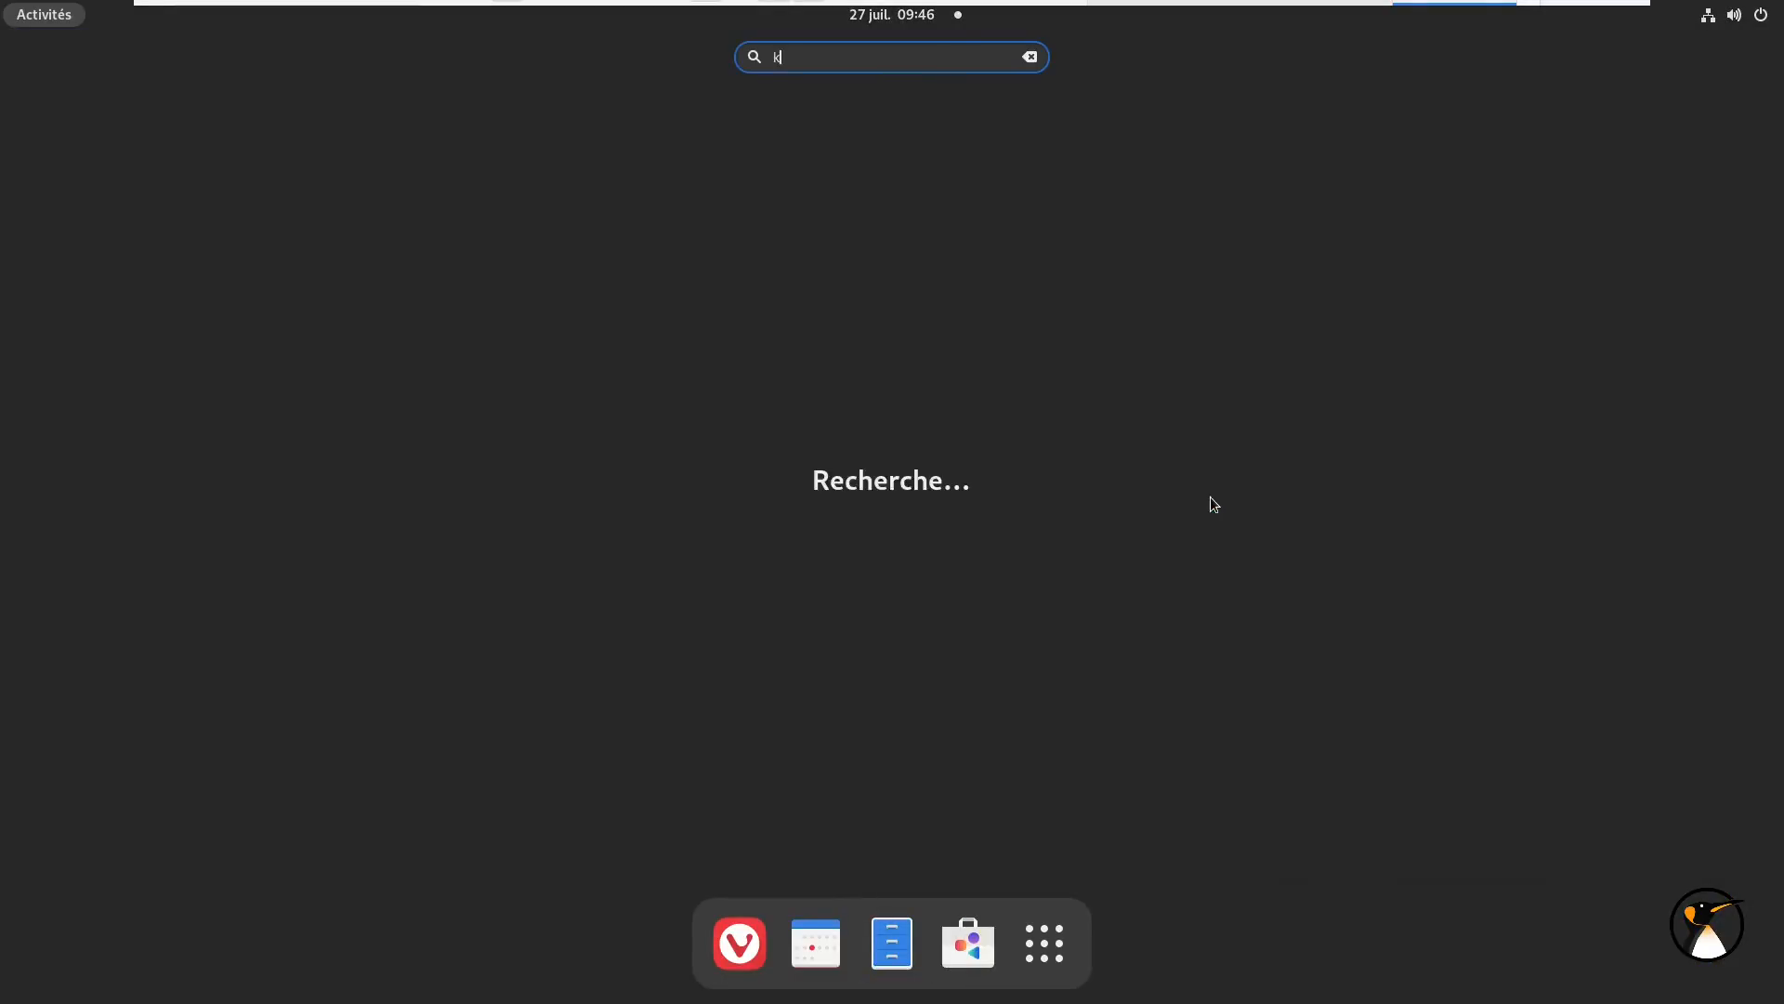
pyautogui.write('eepa')
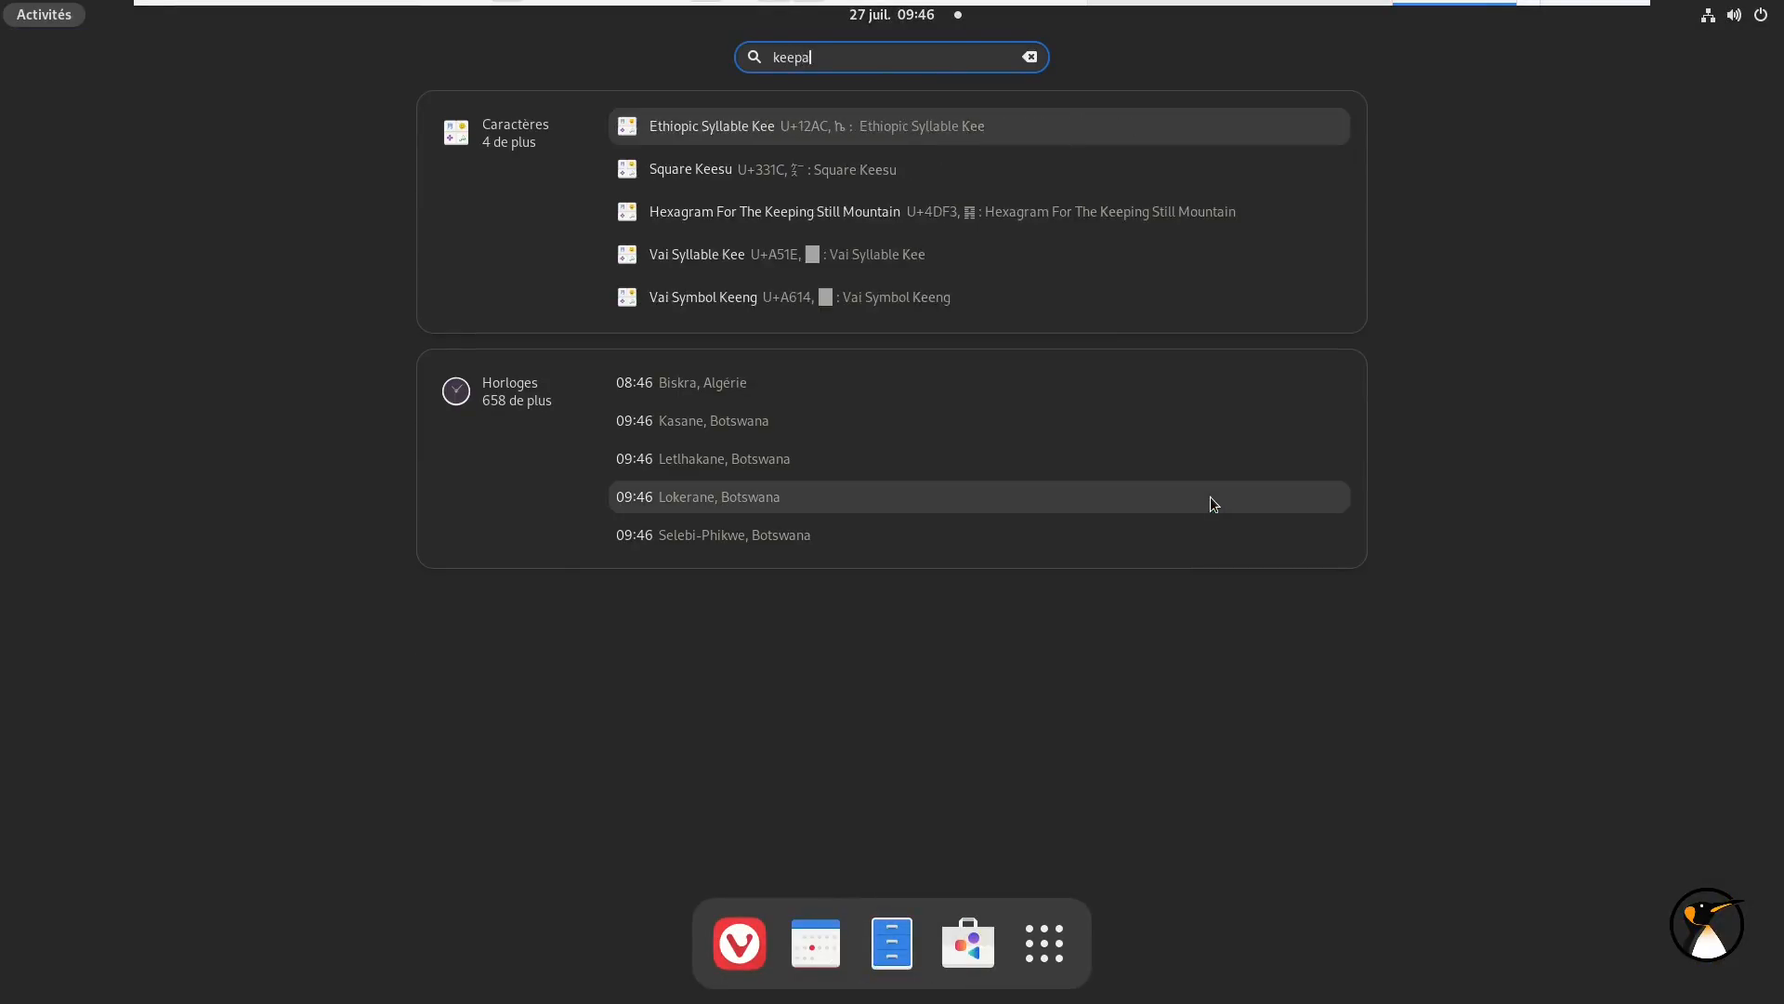
pyautogui.write('ssxc')
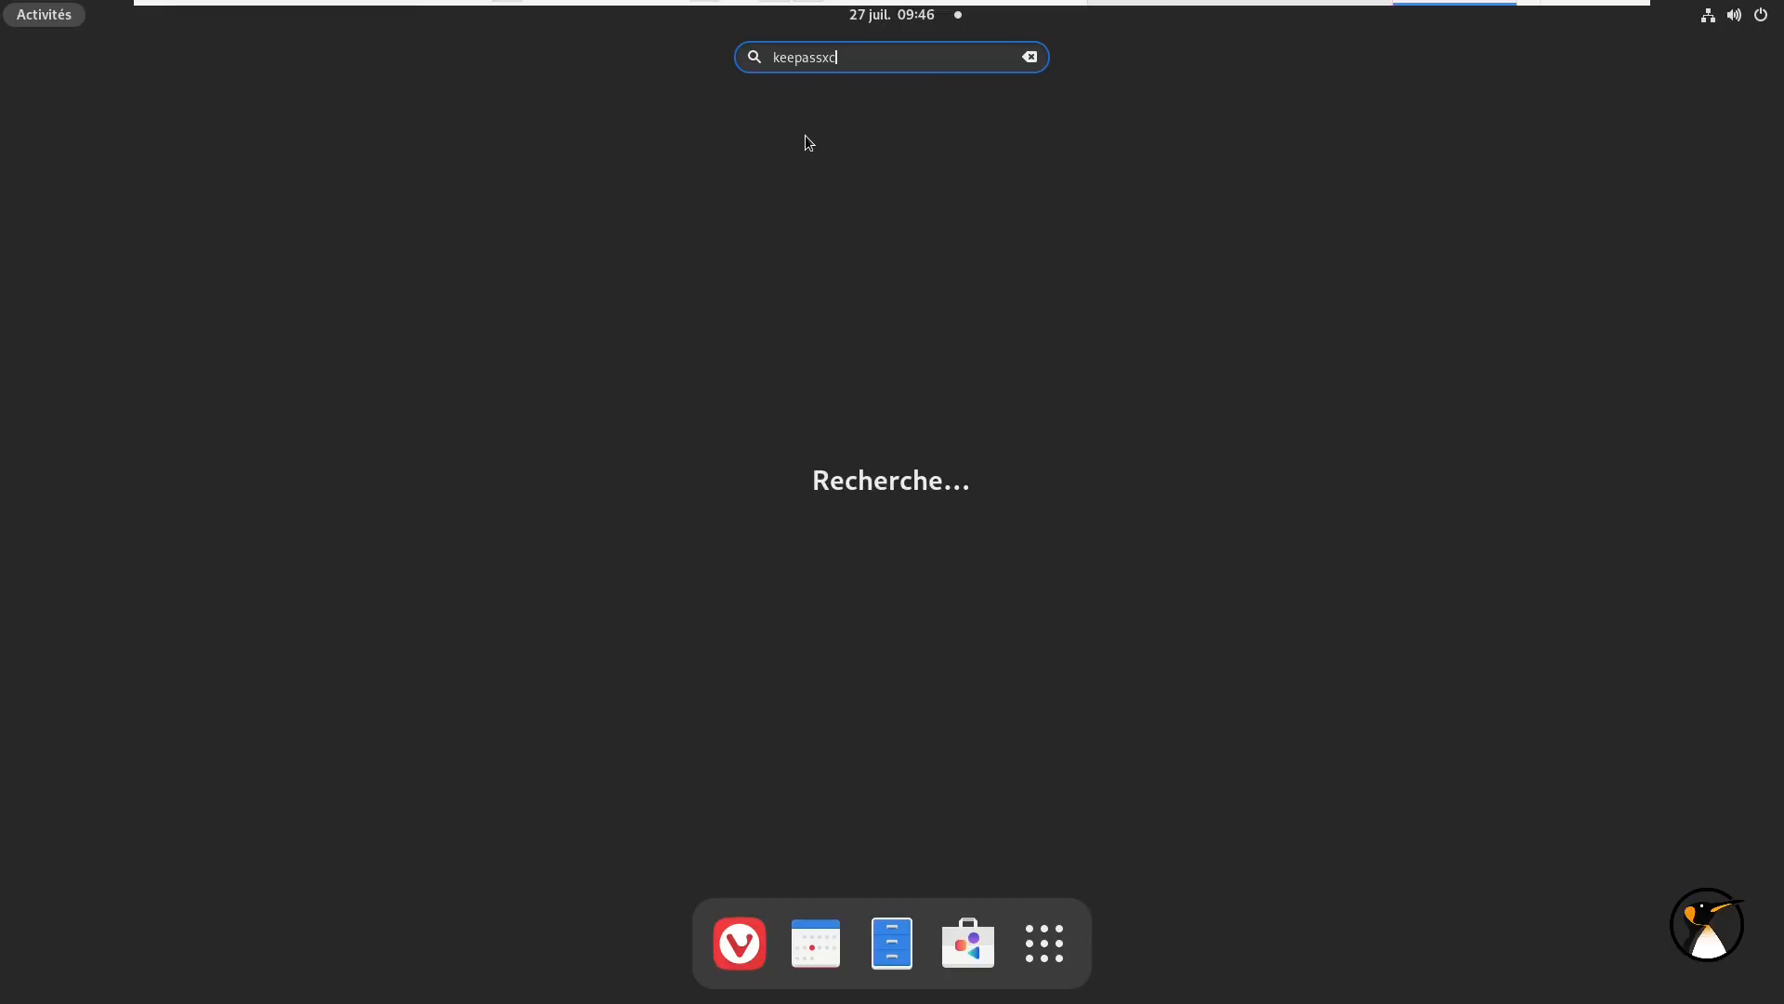
pyautogui.click(810, 130)
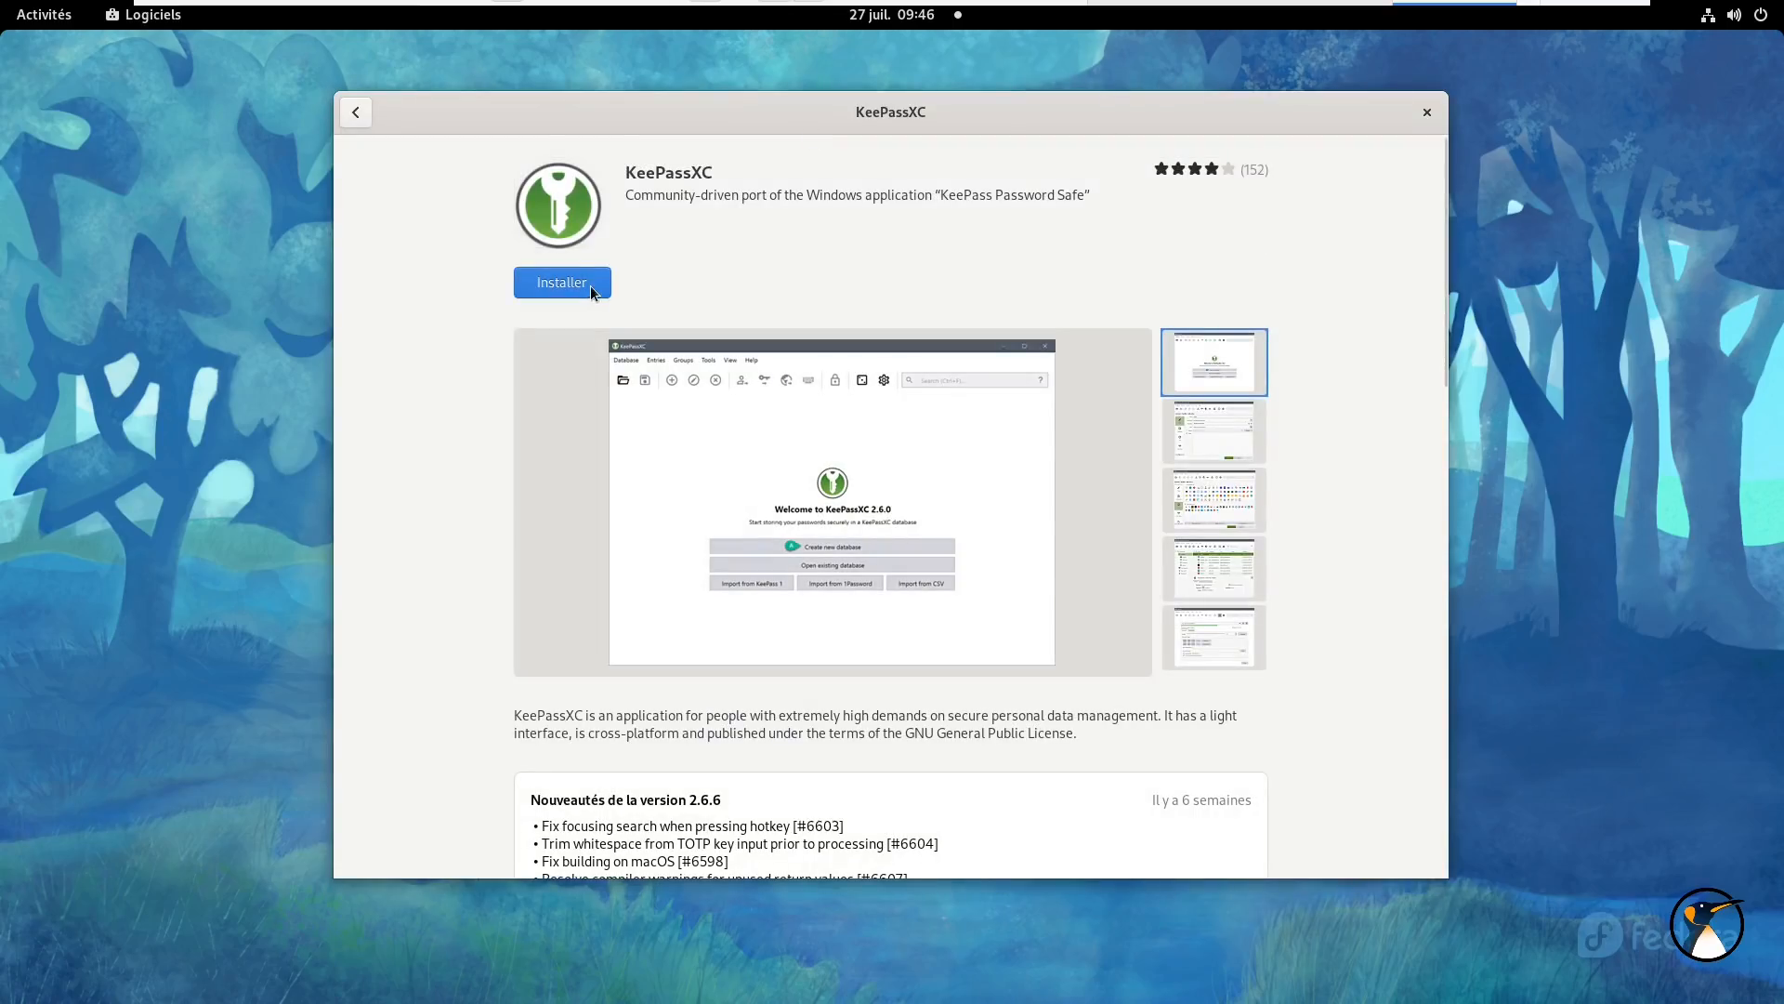
pyautogui.click(589, 286)
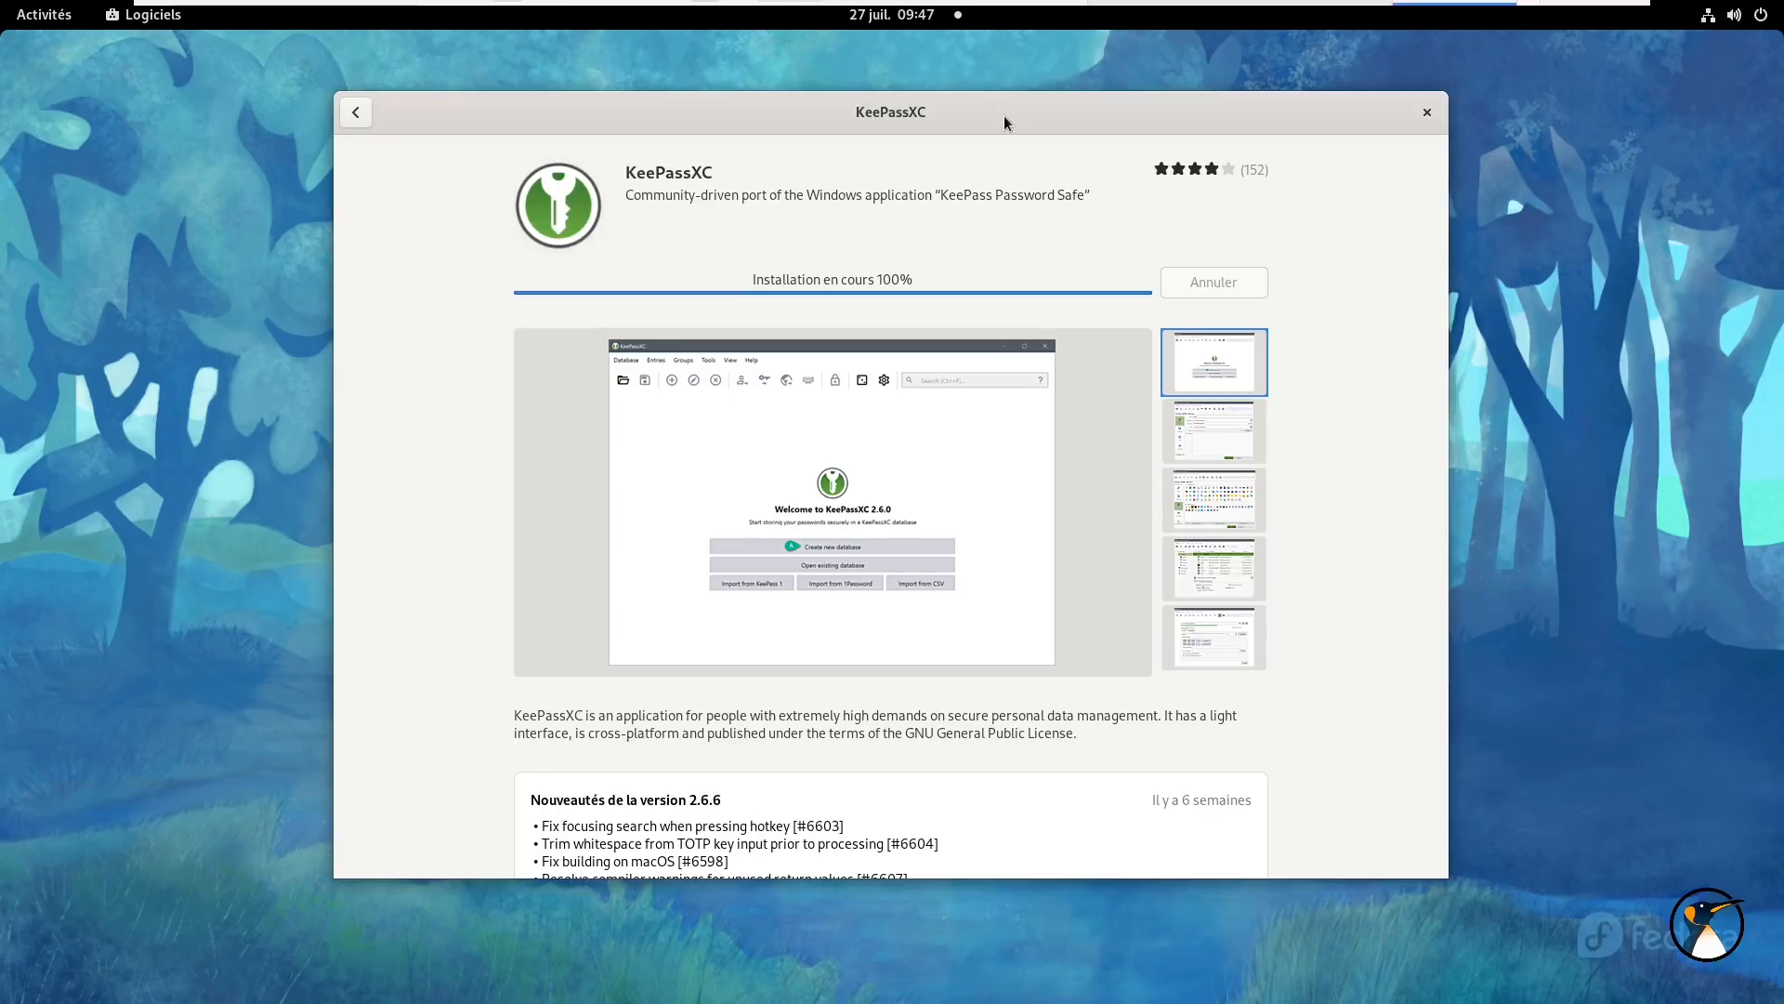
pyautogui.click(540, 282)
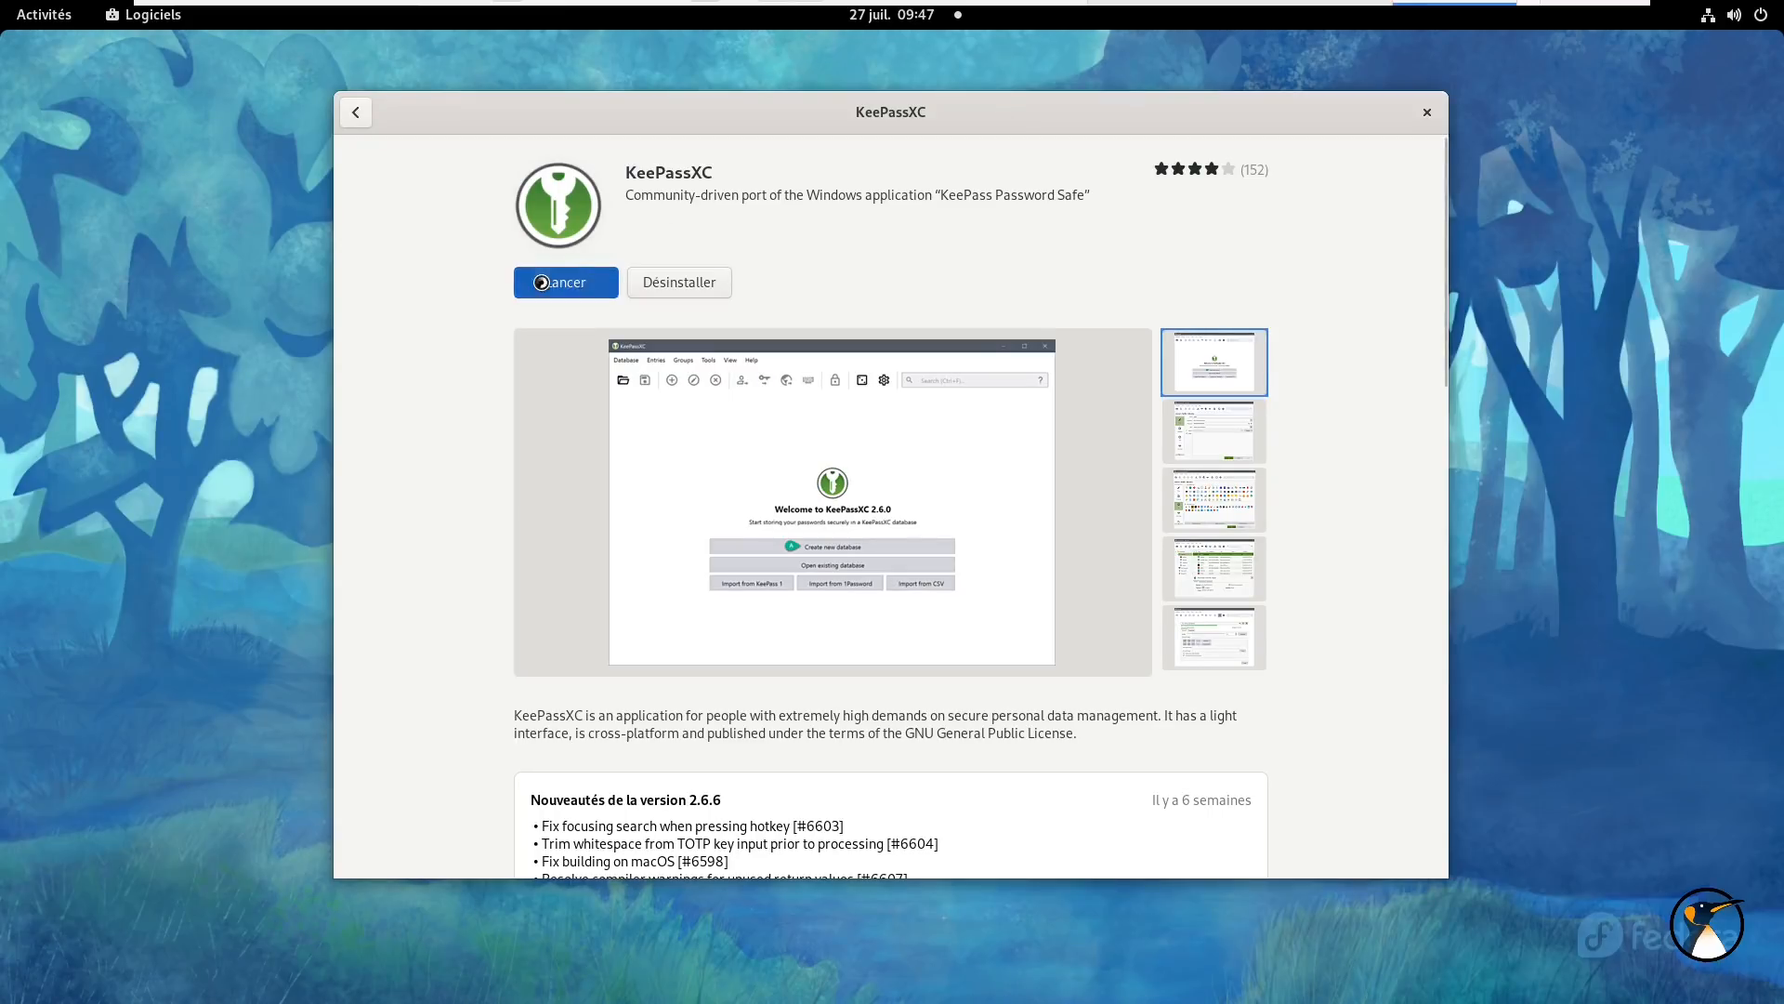
# - Close GNOME Software and centre and enlarge the KeePassXC window
pyautogui.click(1426, 111)
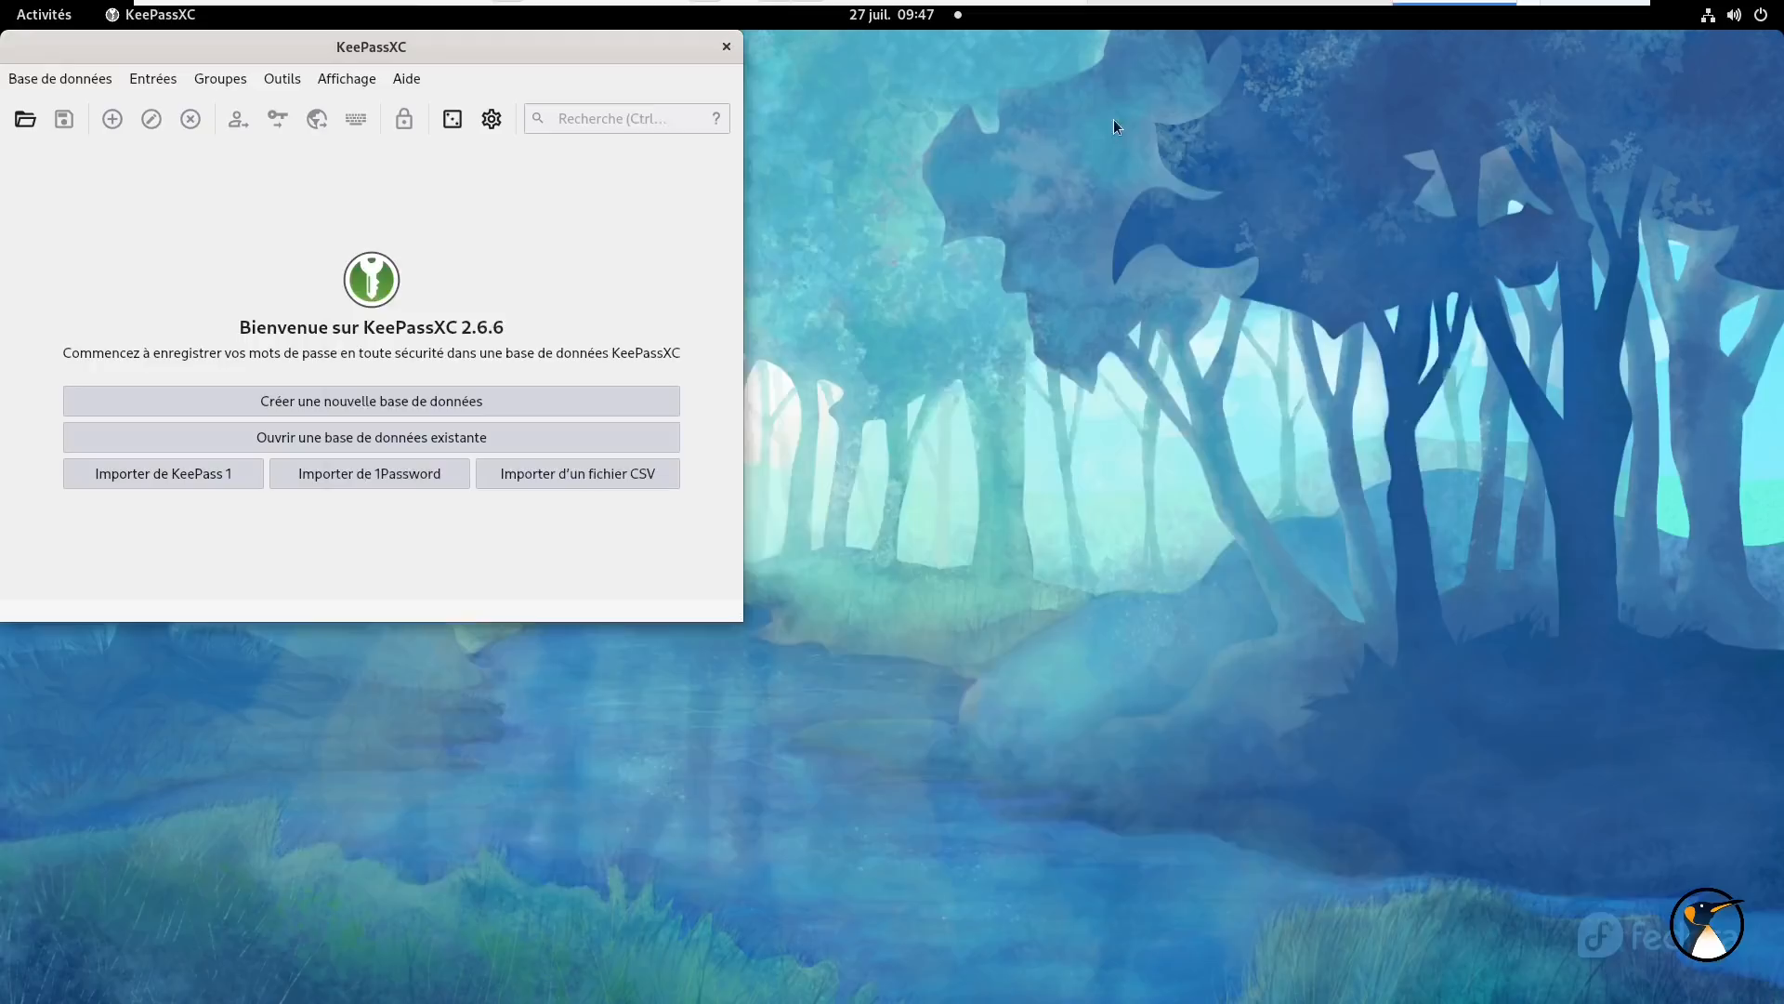
pyautogui.moveTo(598, 58); pyautogui.dragTo(1070, 109)
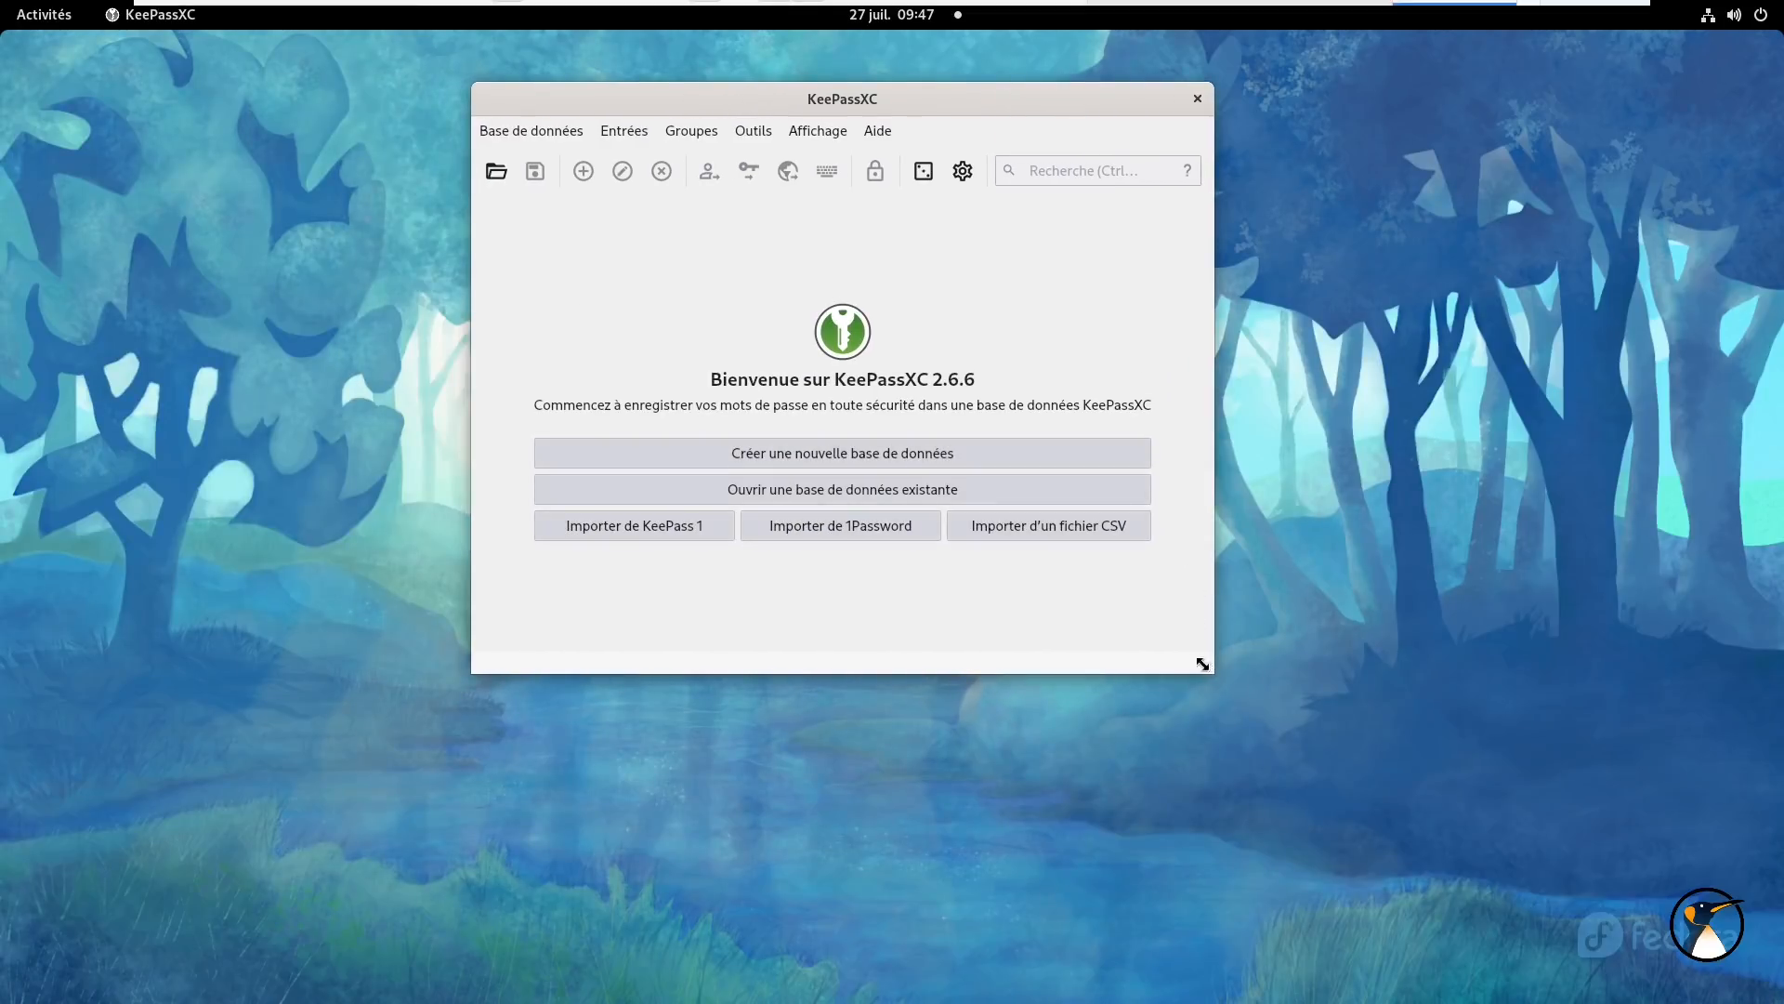
pyautogui.moveTo(1211, 676); pyautogui.dragTo(1490, 789)
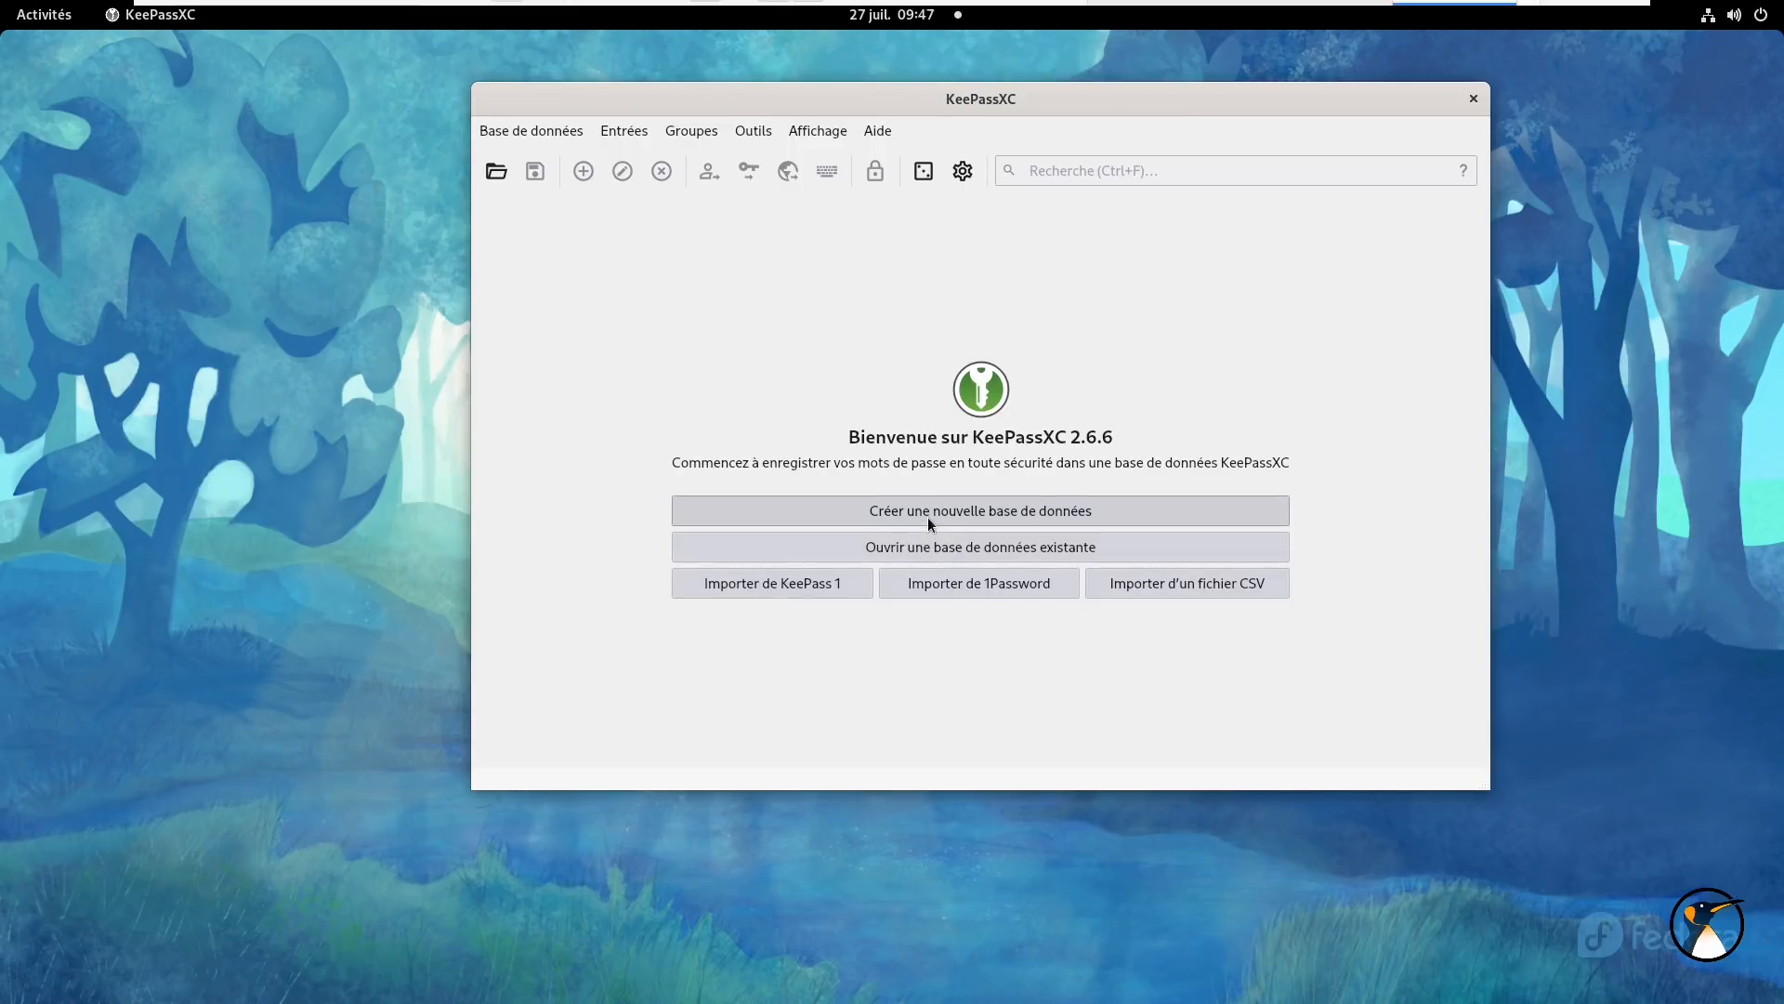
# - Start a new database, append the owner's name to the 'Mots de passe' title, and continue
pyautogui.click(928, 517)
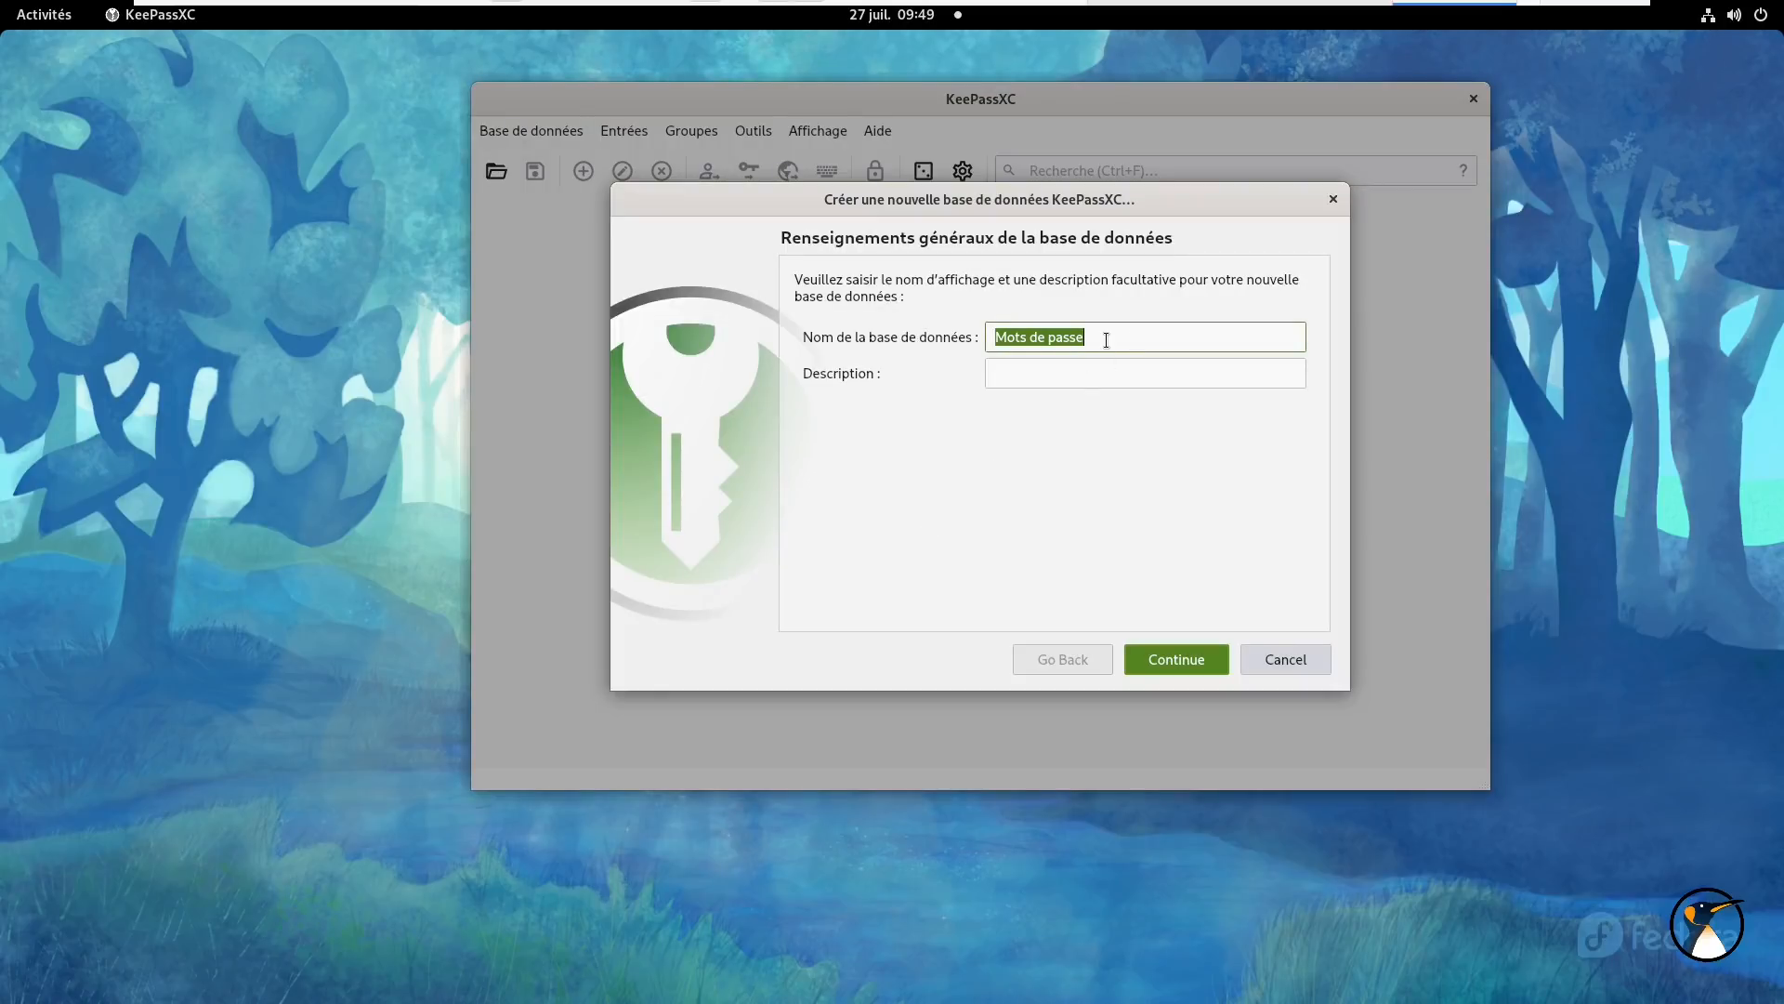
pyautogui.click(1106, 339)
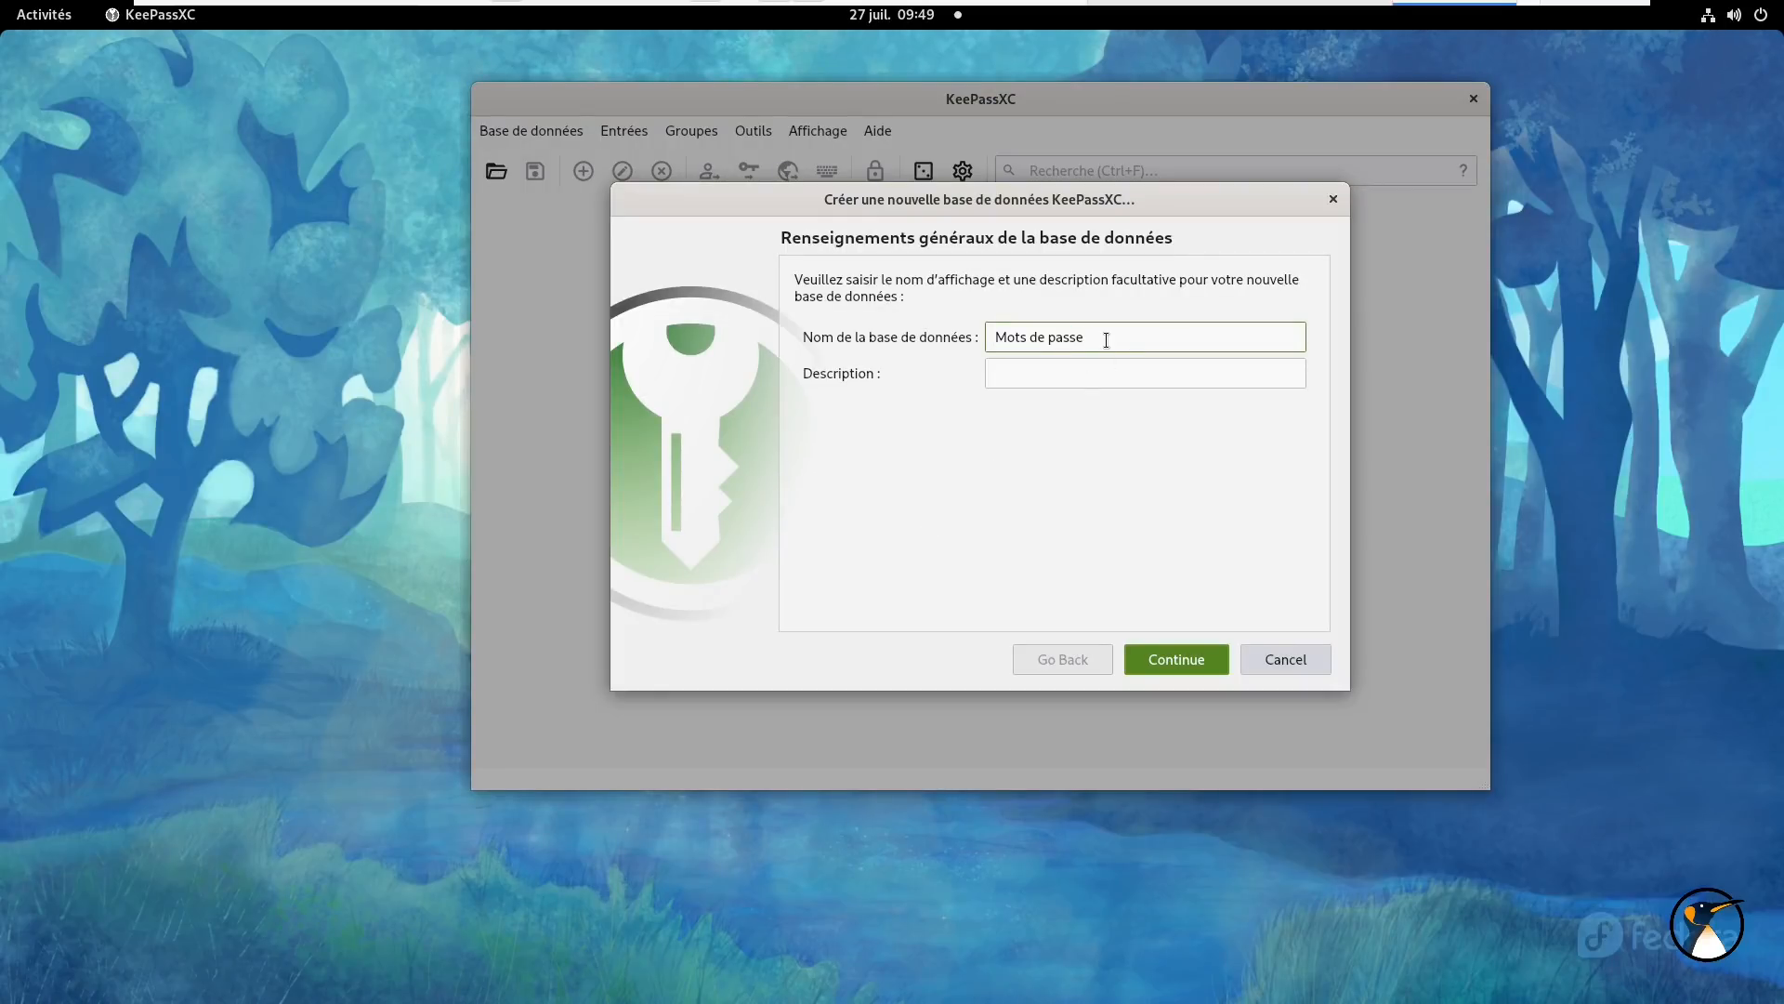
pyautogui.write('Adrien')
pyautogui.click(1070, 371)
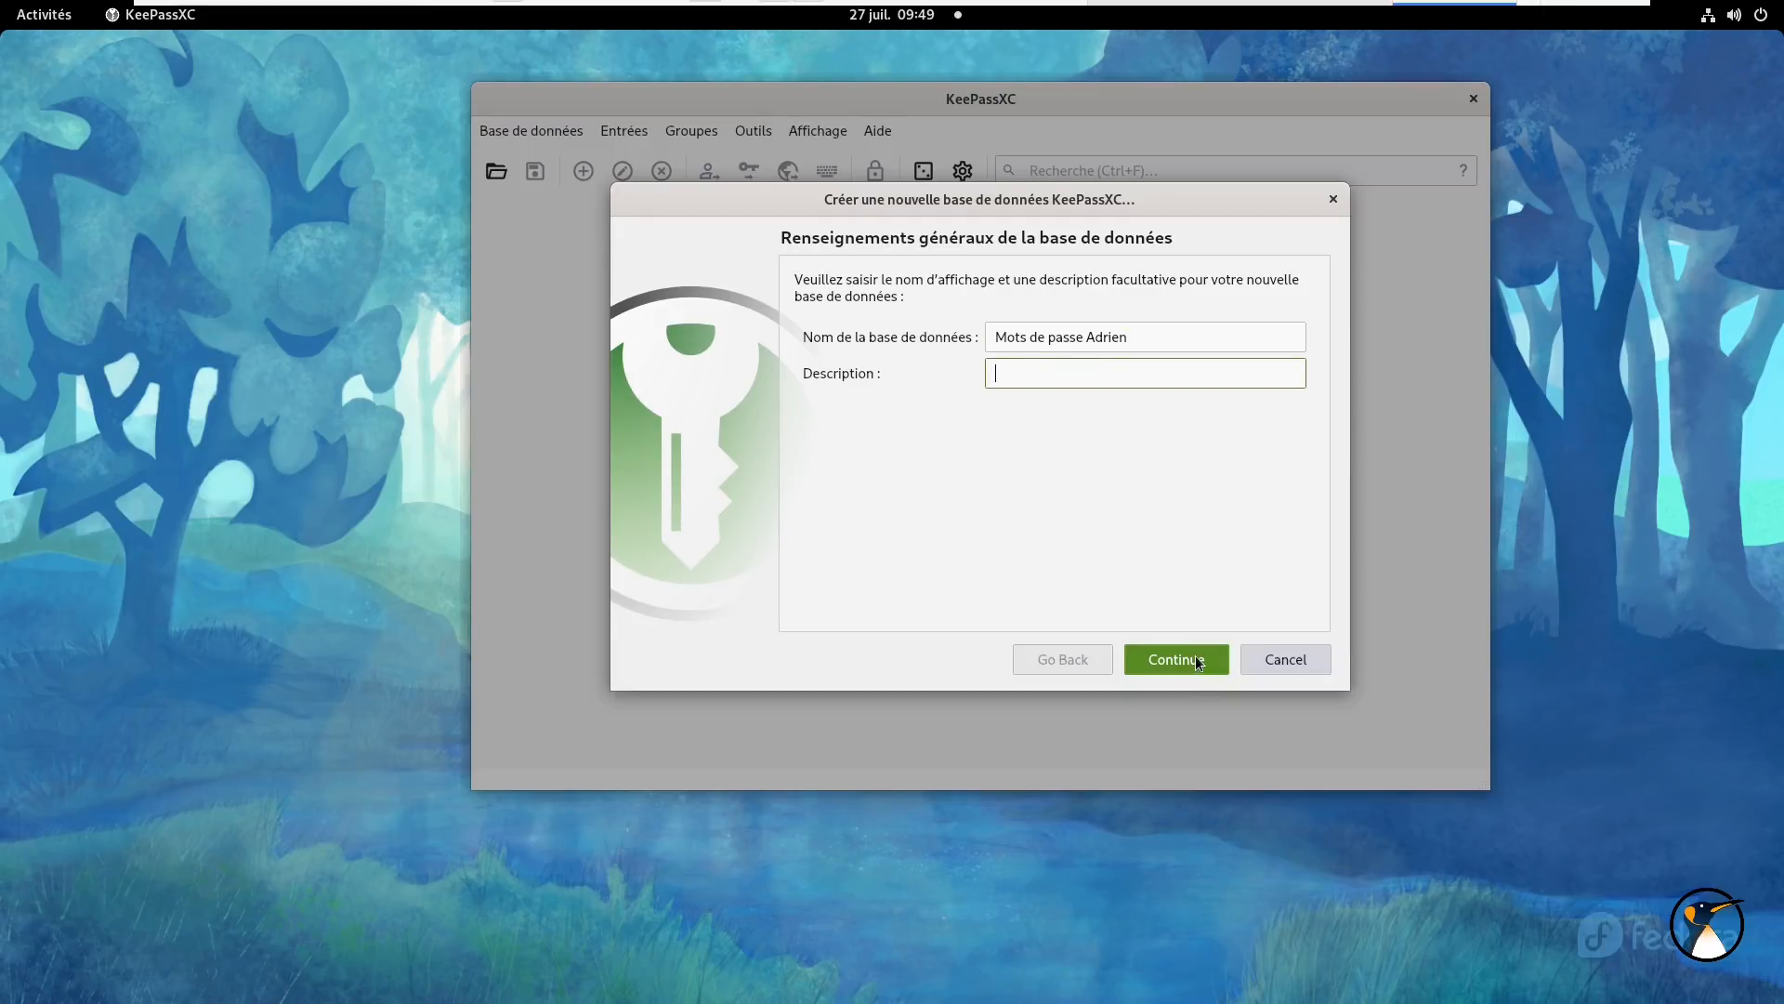
pyautogui.click(1195, 655)
pyautogui.moveTo(1351, 402); pyautogui.dragTo(1556, 385)
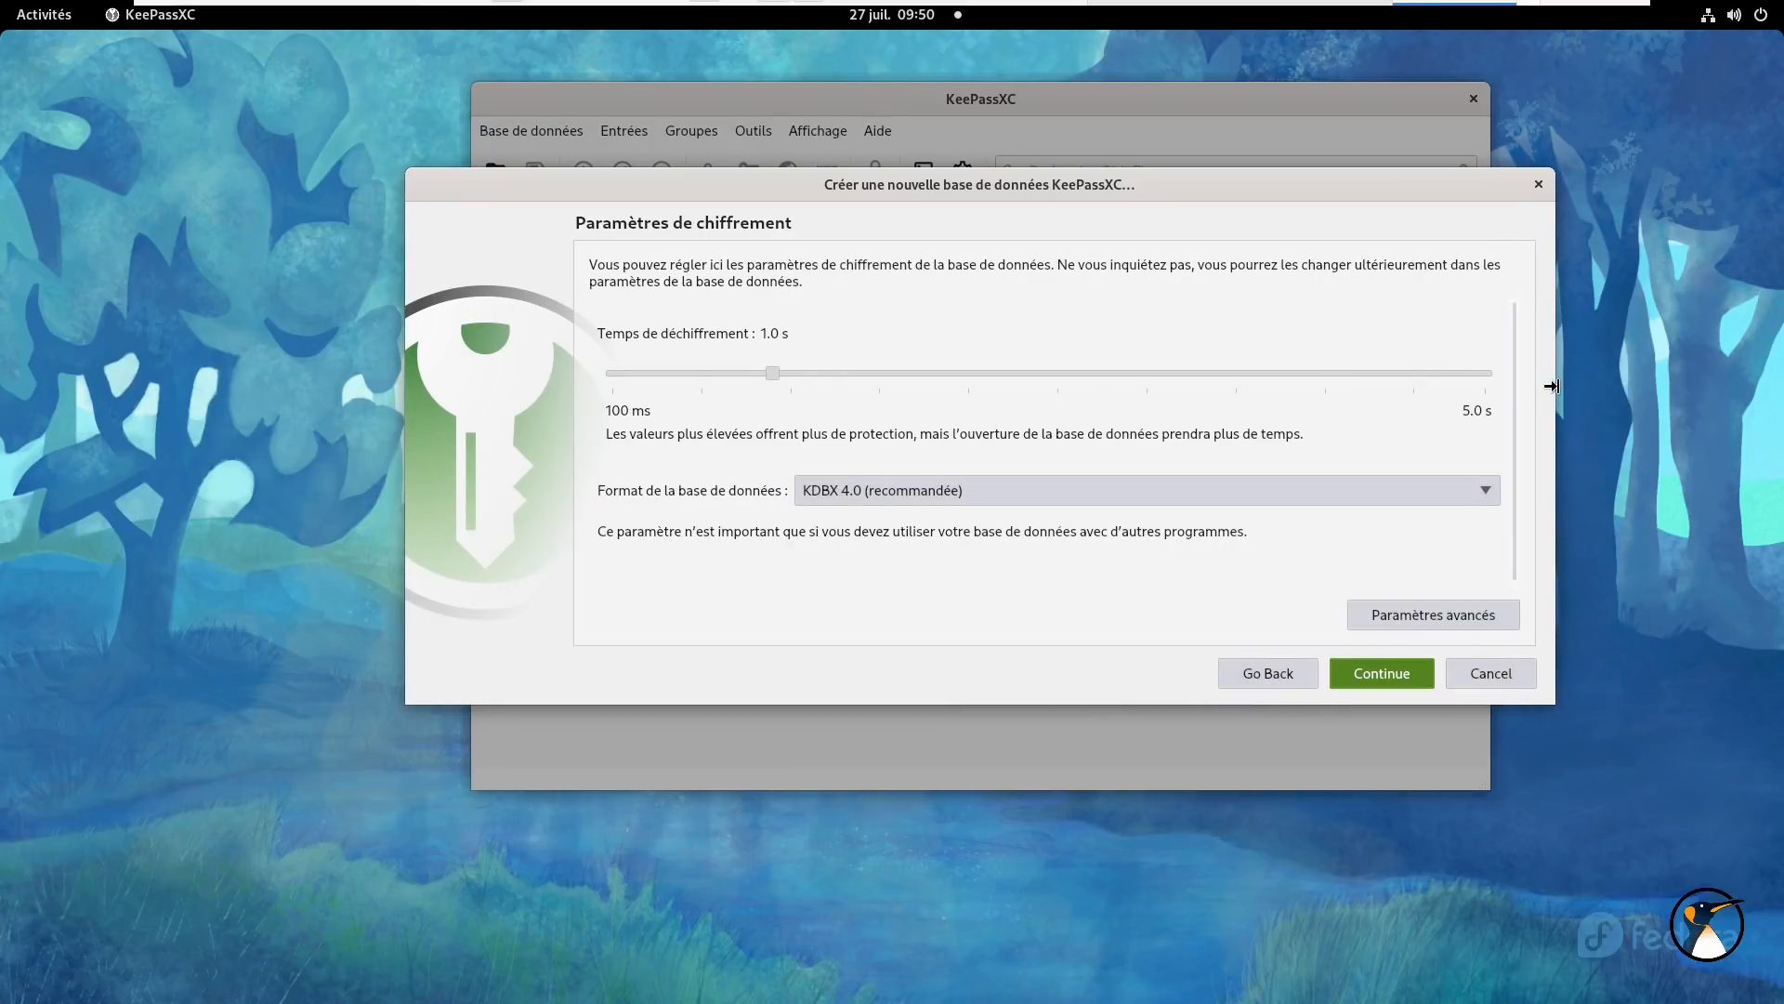
# - Keep the KDBX 4.0 format, review the advanced encryption settings, and continue
pyautogui.click(1162, 491)
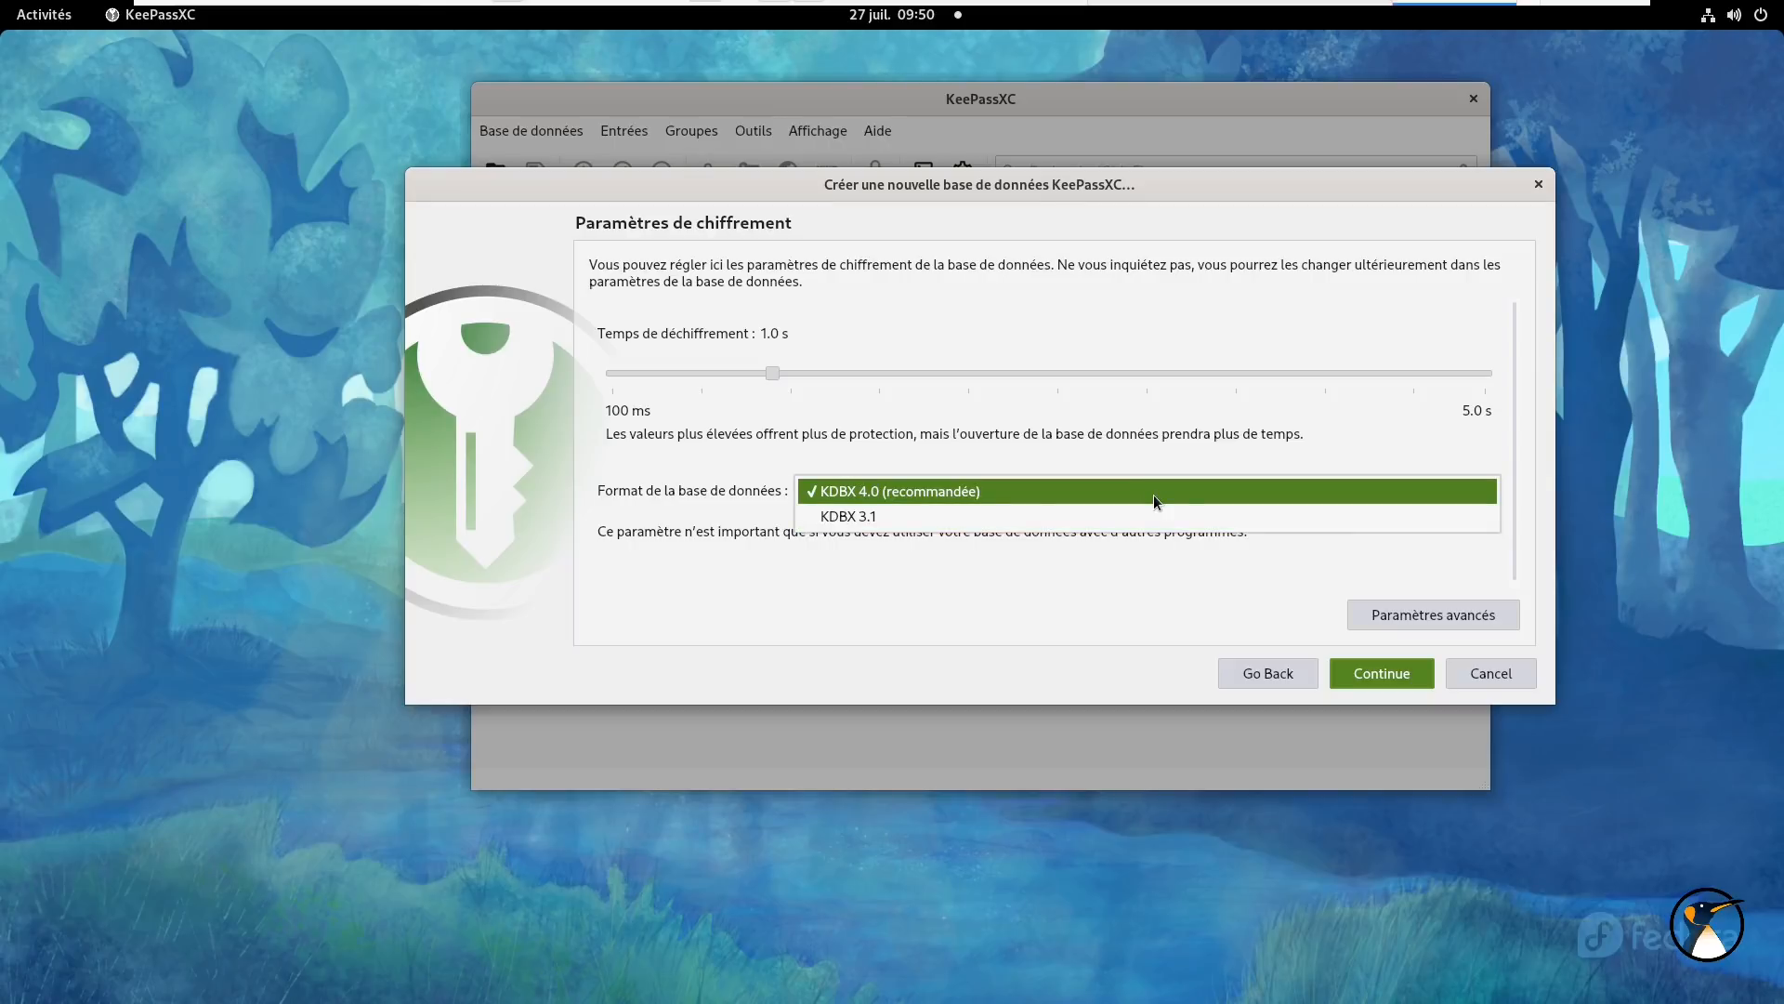
pyautogui.click(1154, 499)
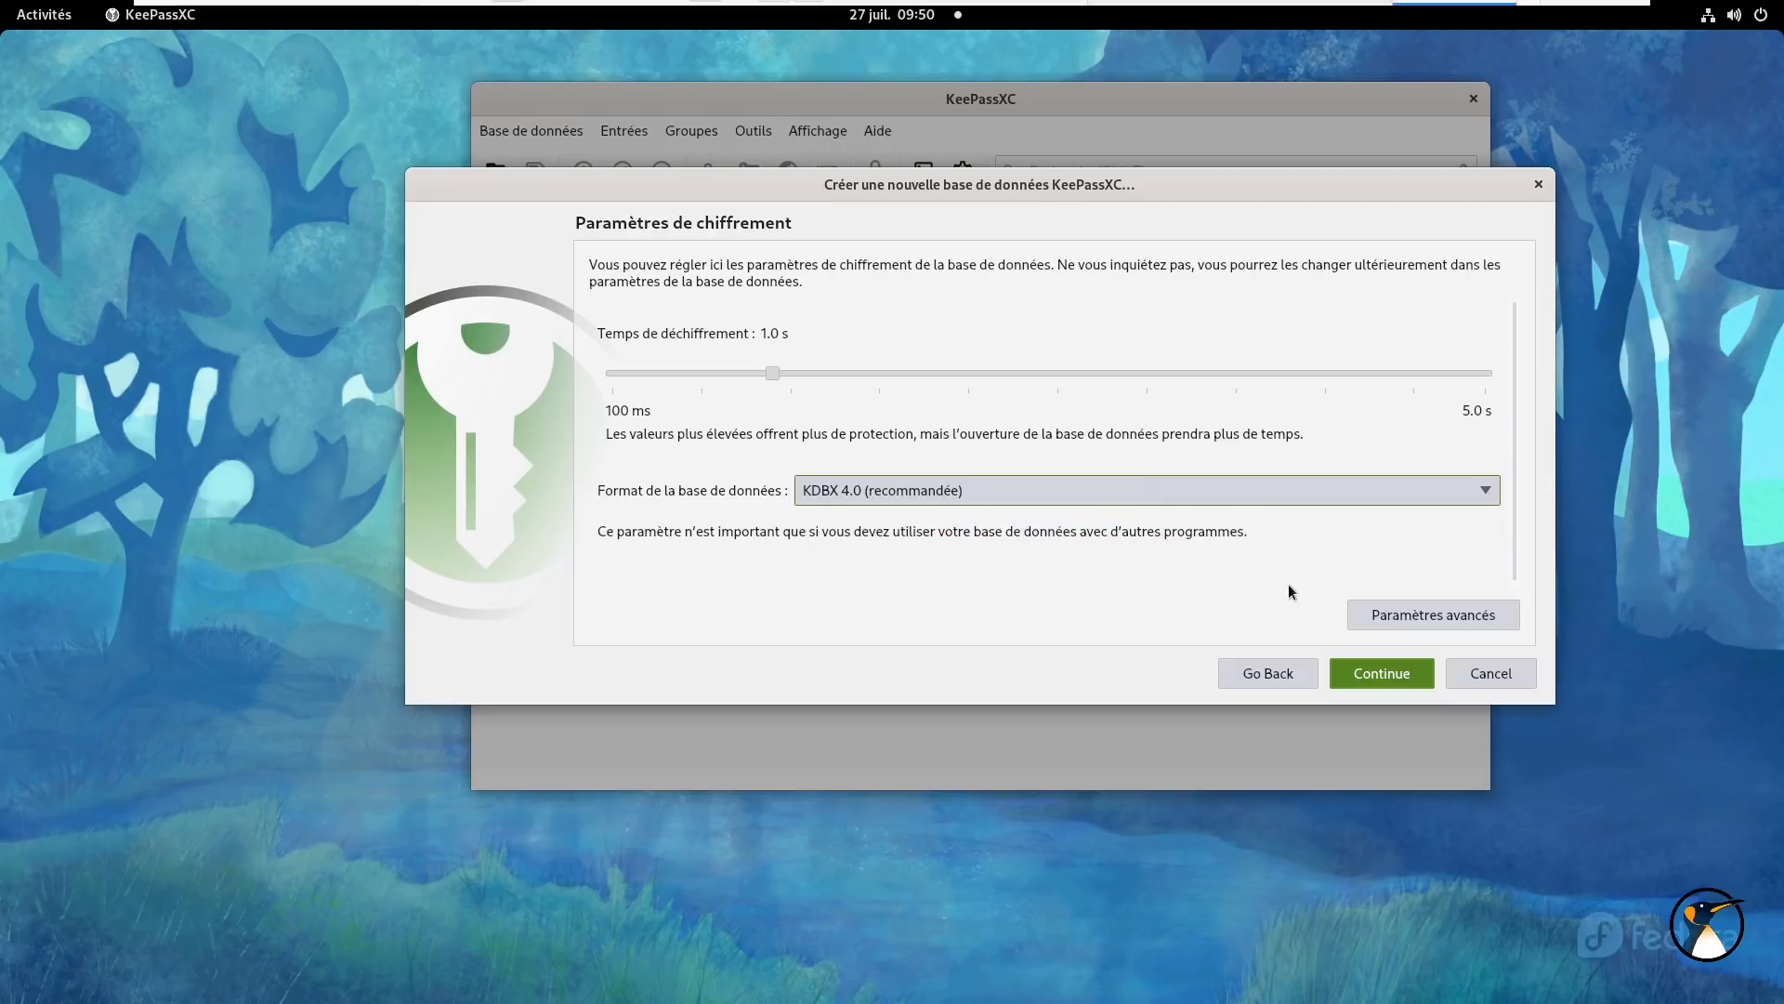
pyautogui.click(1391, 621)
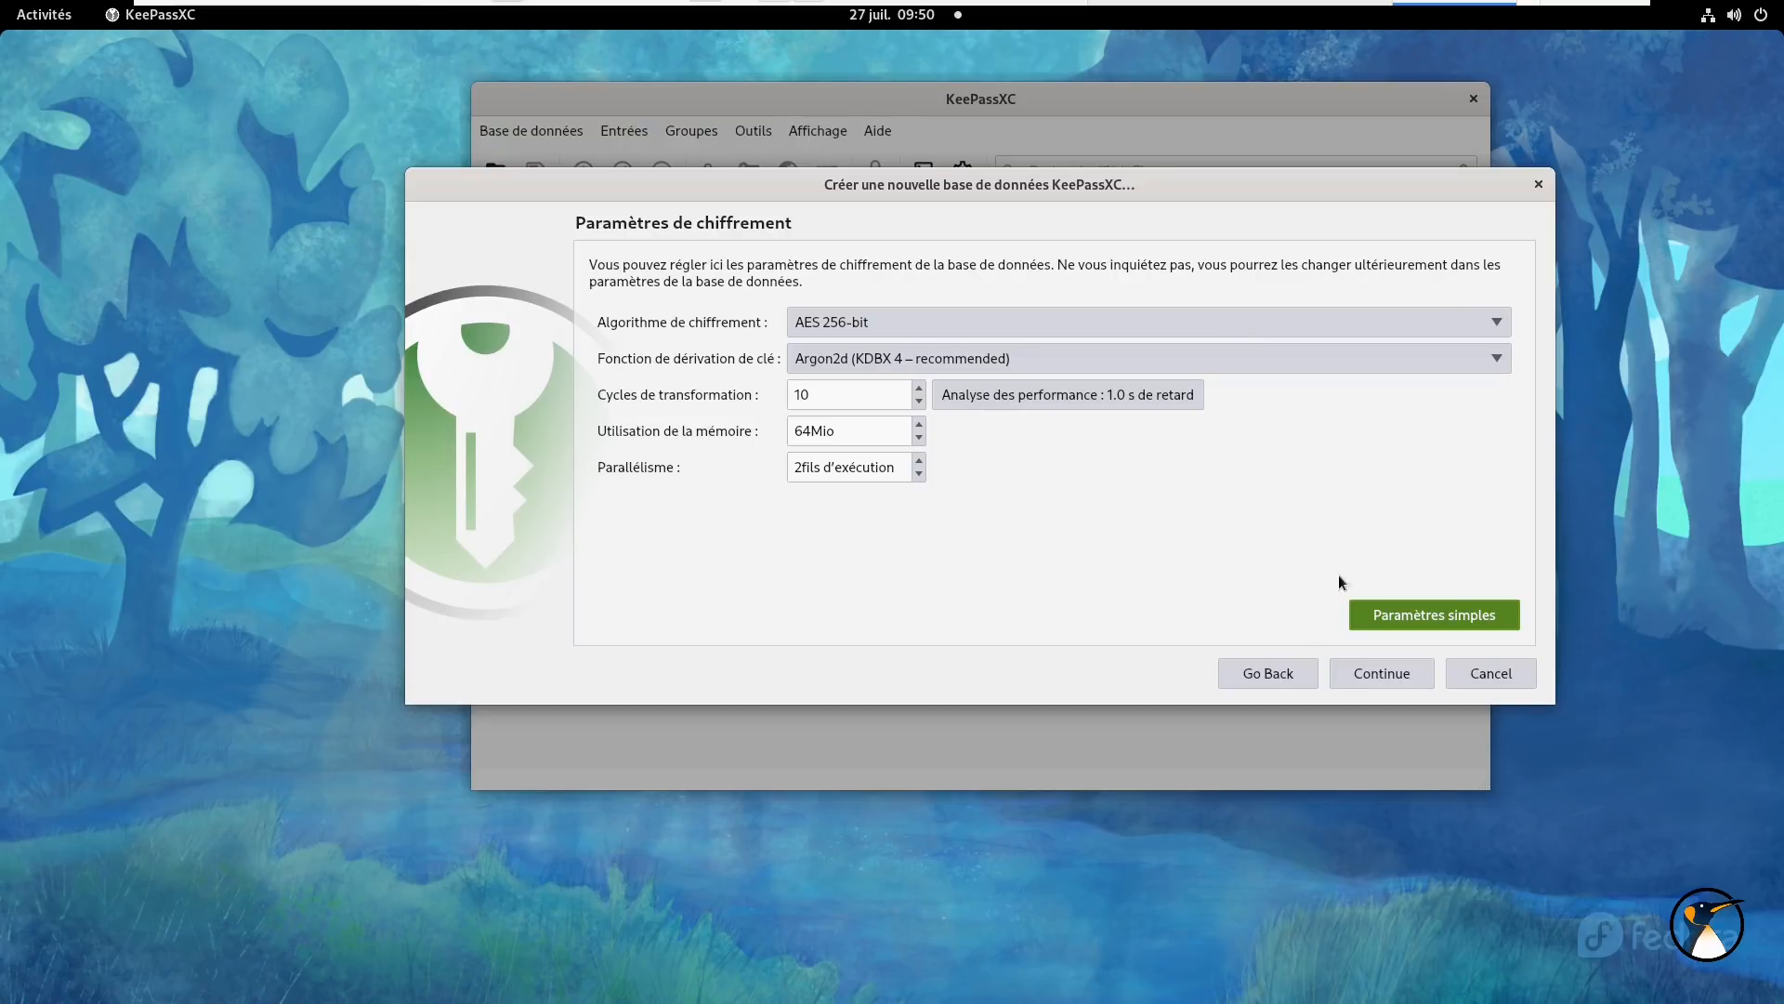
pyautogui.click(1367, 677)
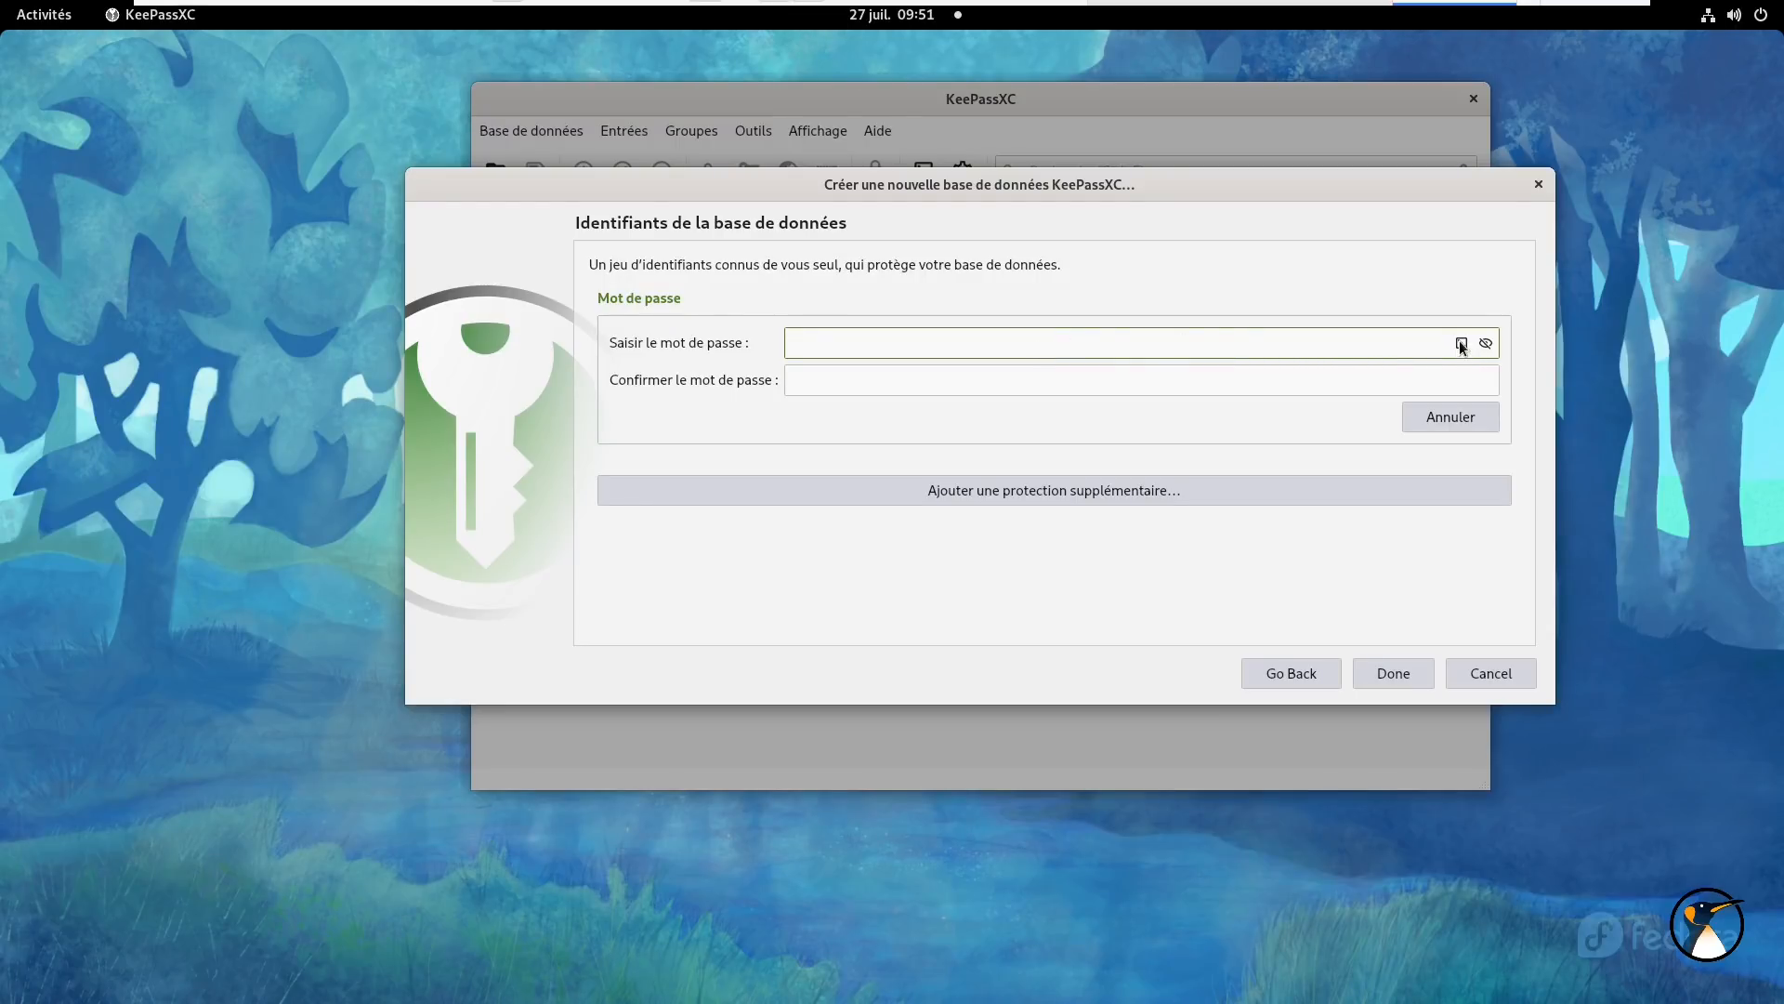
# - Try a word-based passphrase in the password generator, then close it unused
pyautogui.click(1462, 344)
pyautogui.click(1198, 316)
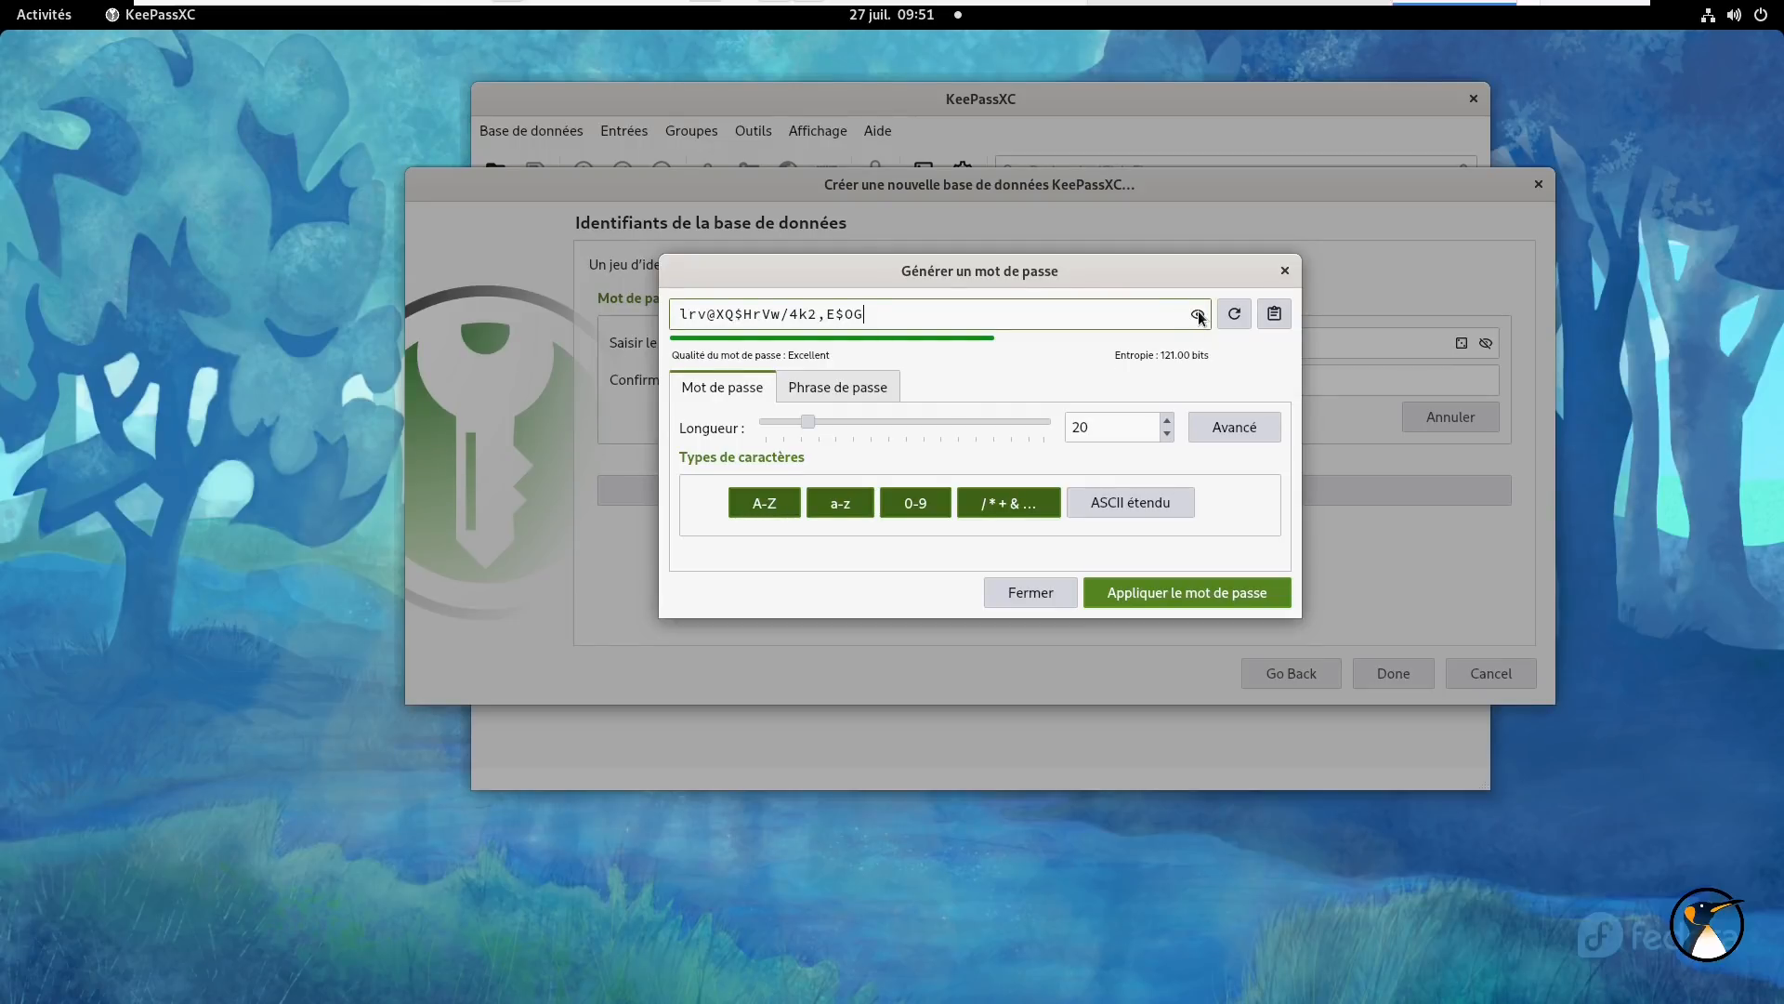
pyautogui.click(797, 390)
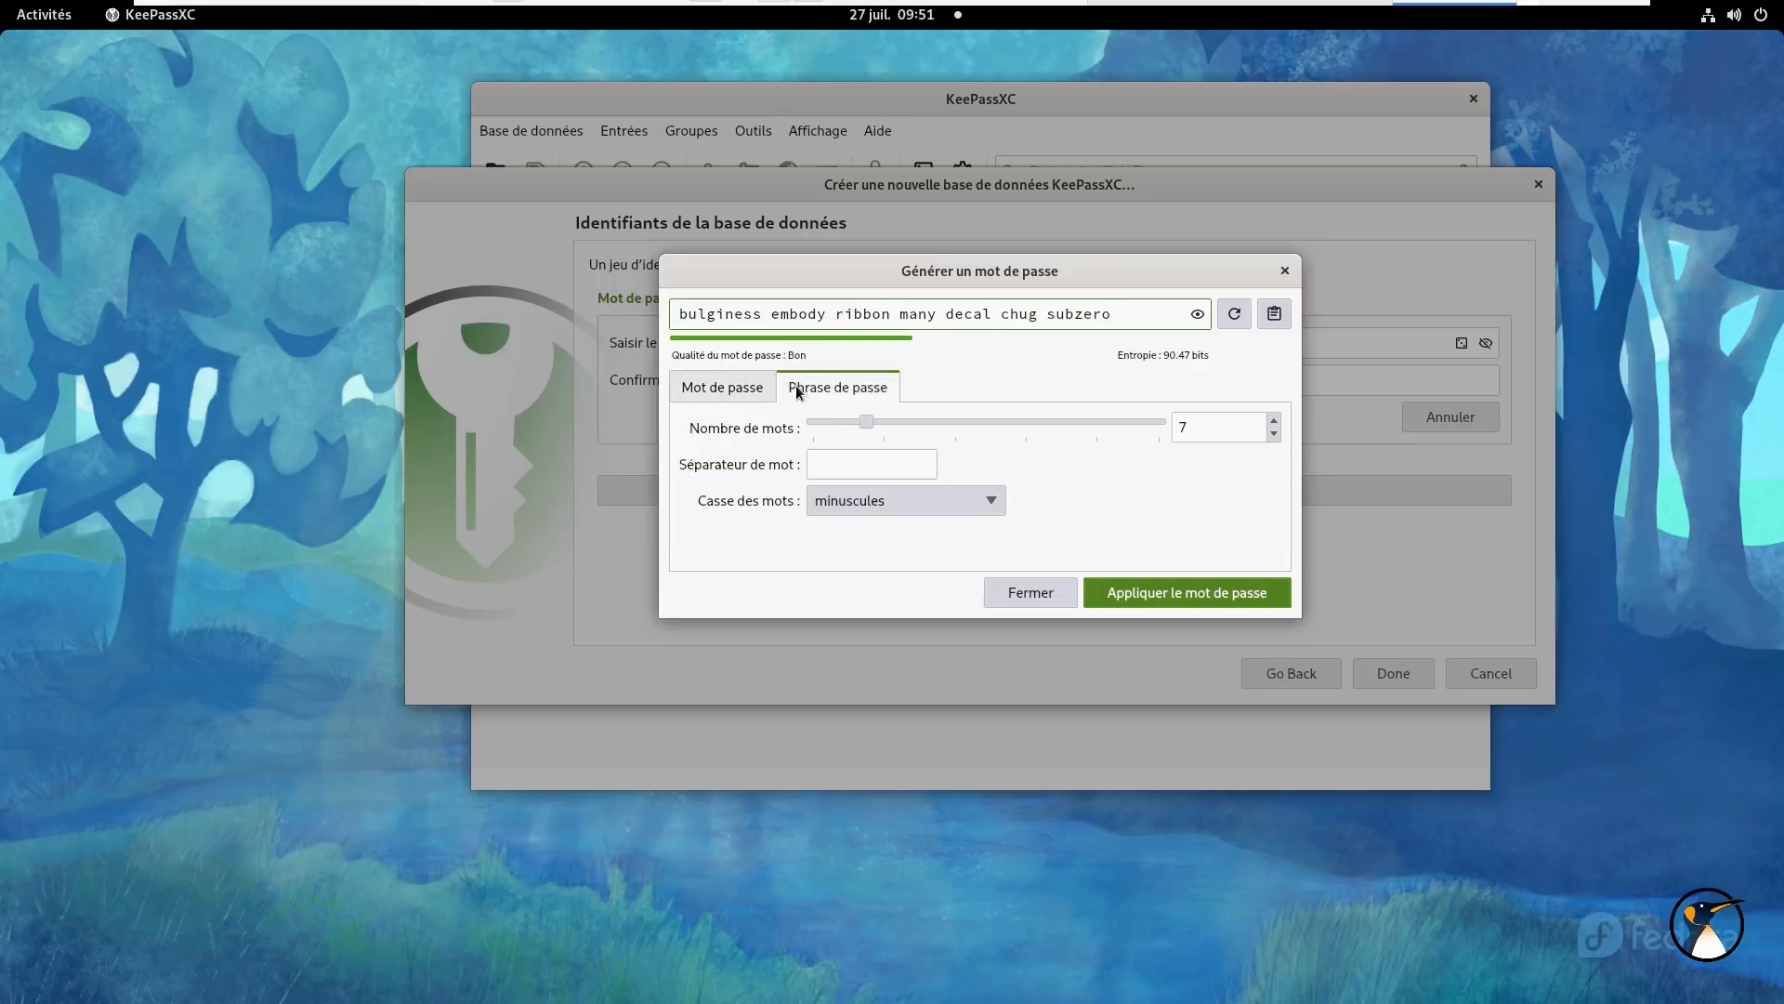
pyautogui.click(1285, 271)
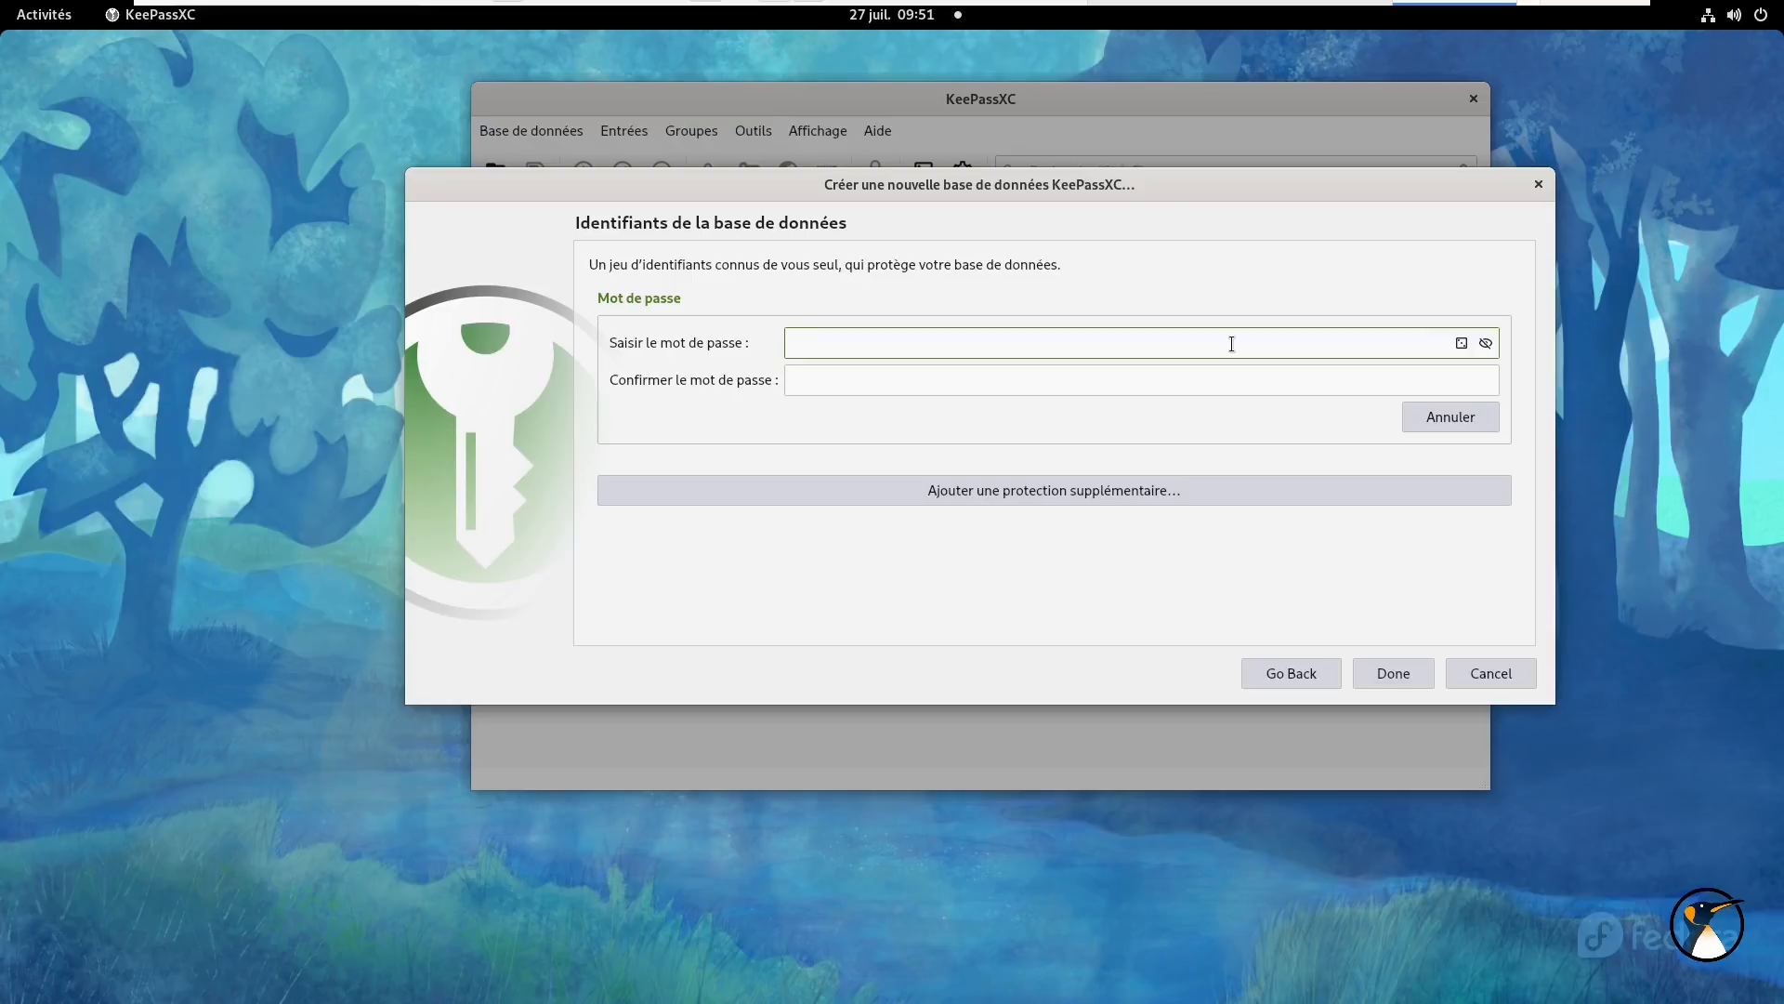
# - Enter the master password in both fields and reveal them to check they match
pyautogui.write('••')
pyautogui.press('BackSpace')
pyautogui.press('BackSpace')
pyautogui.write('•••••••••••••••••••••••')
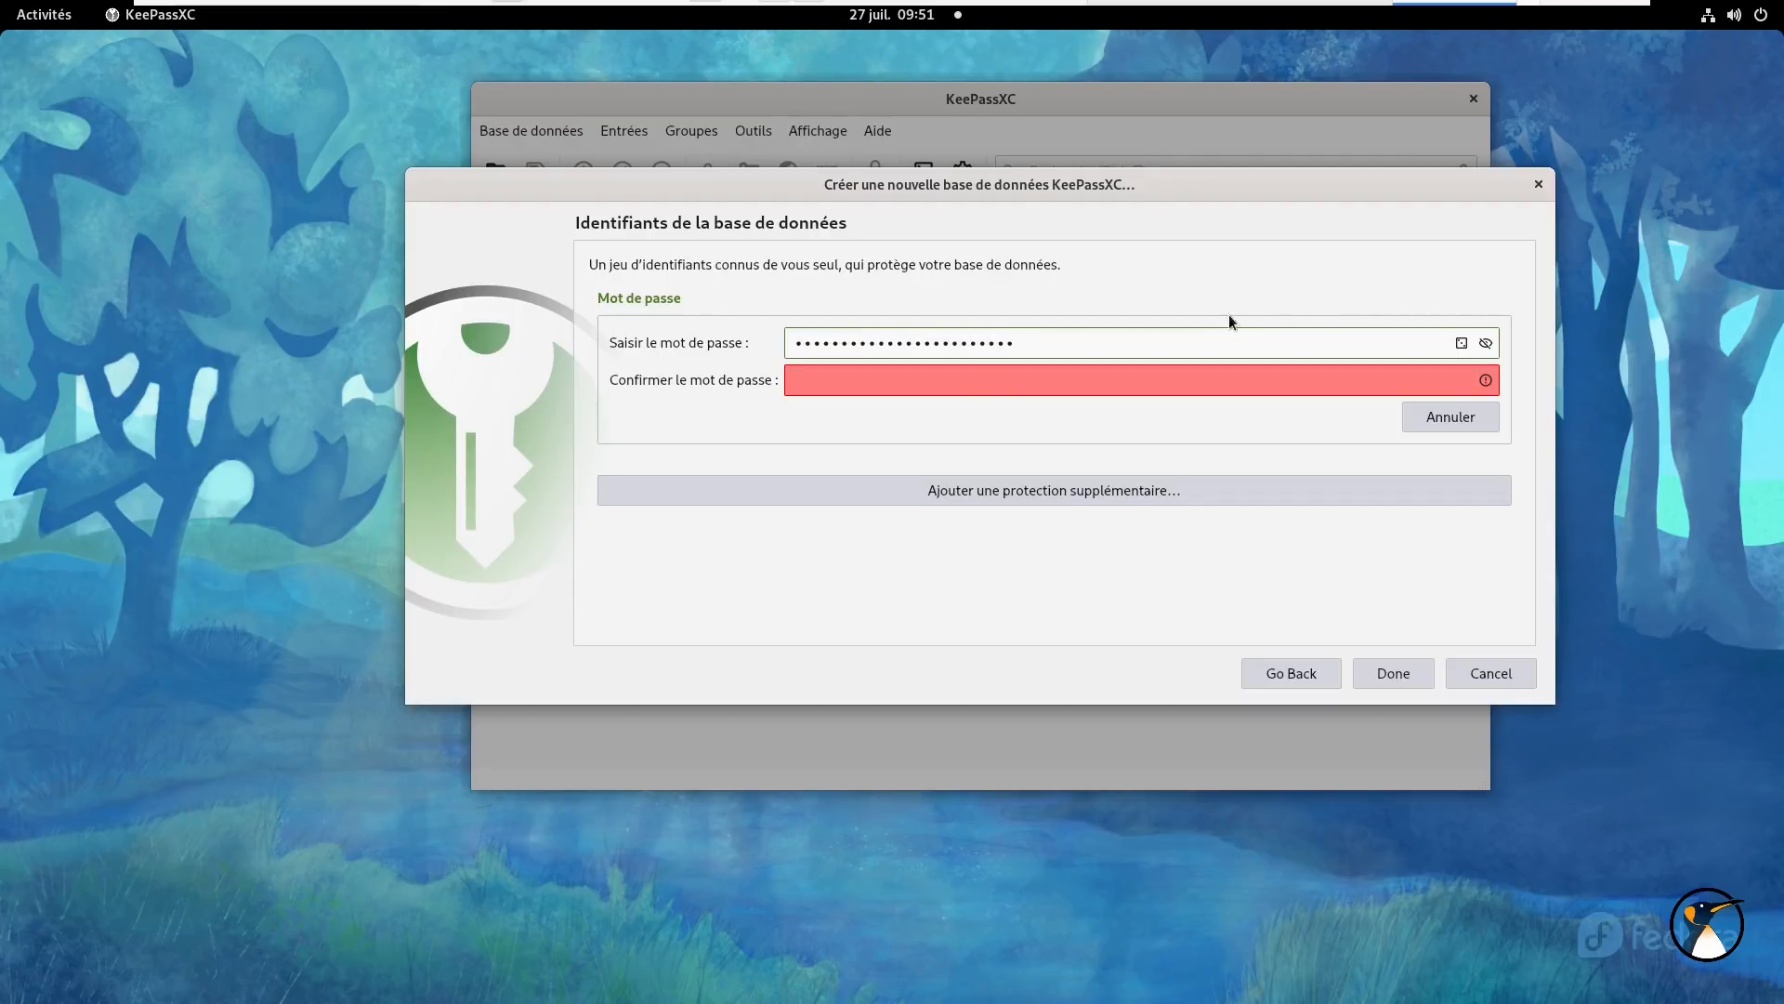
pyautogui.click(1167, 389)
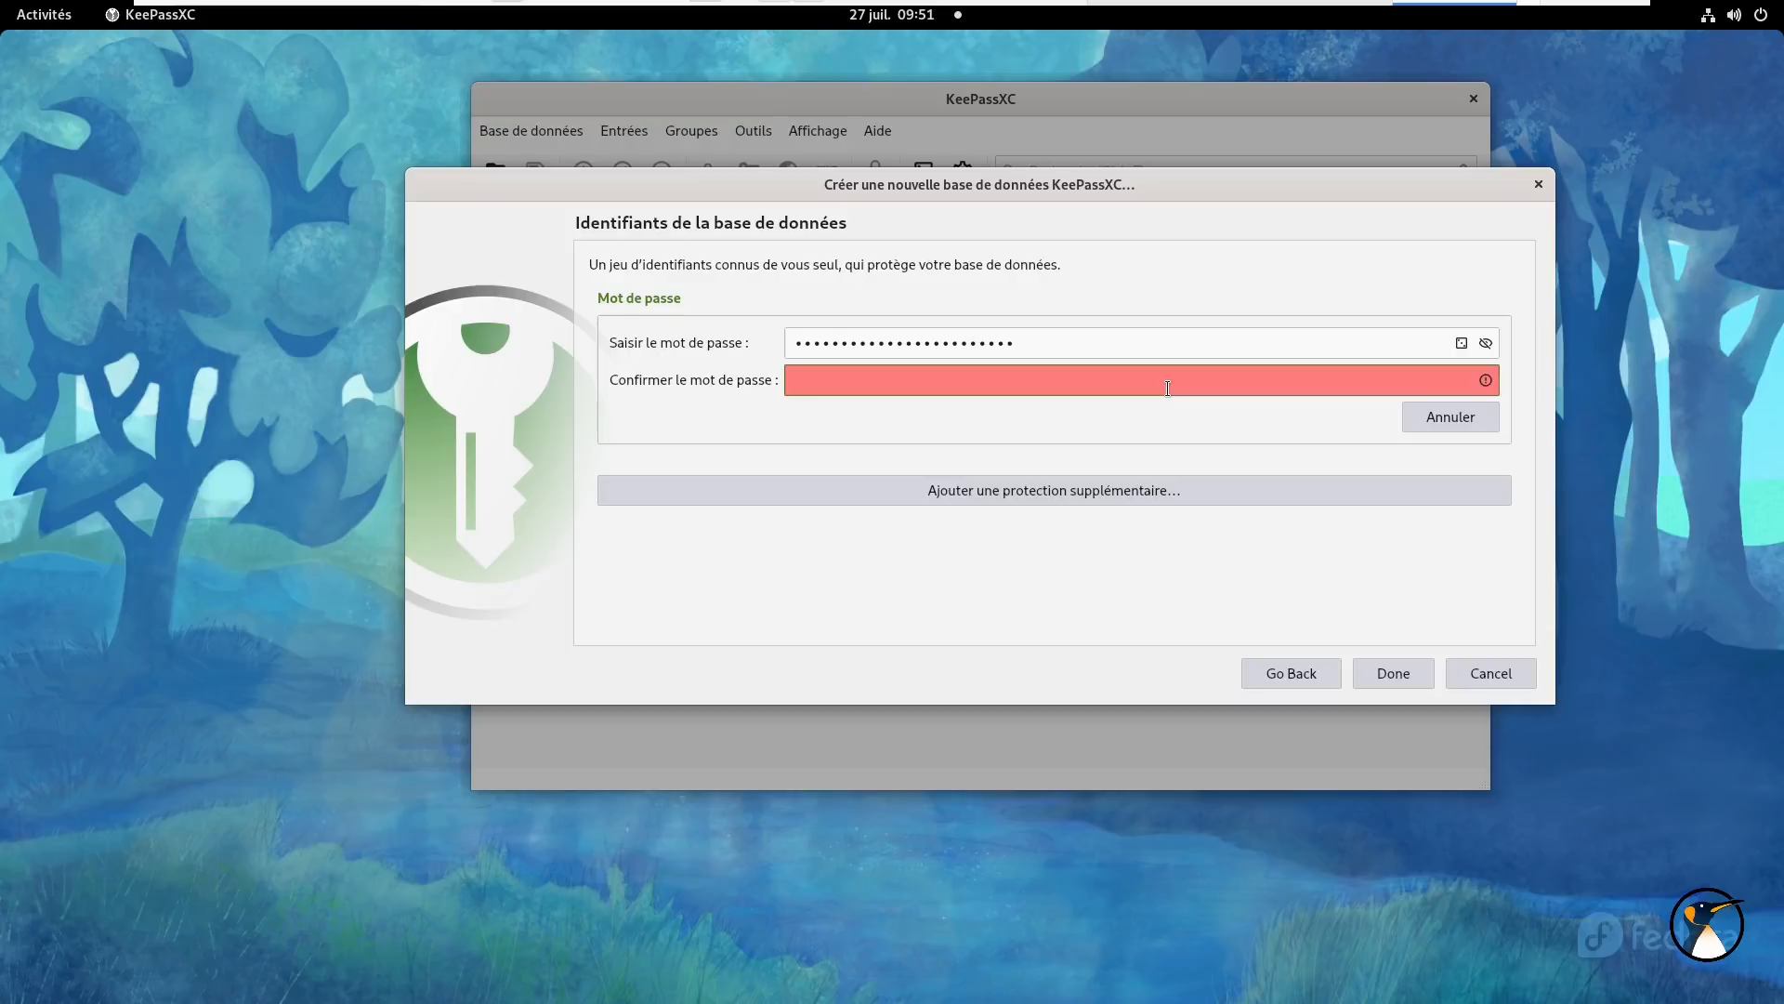
pyautogui.write('•••••••••••')
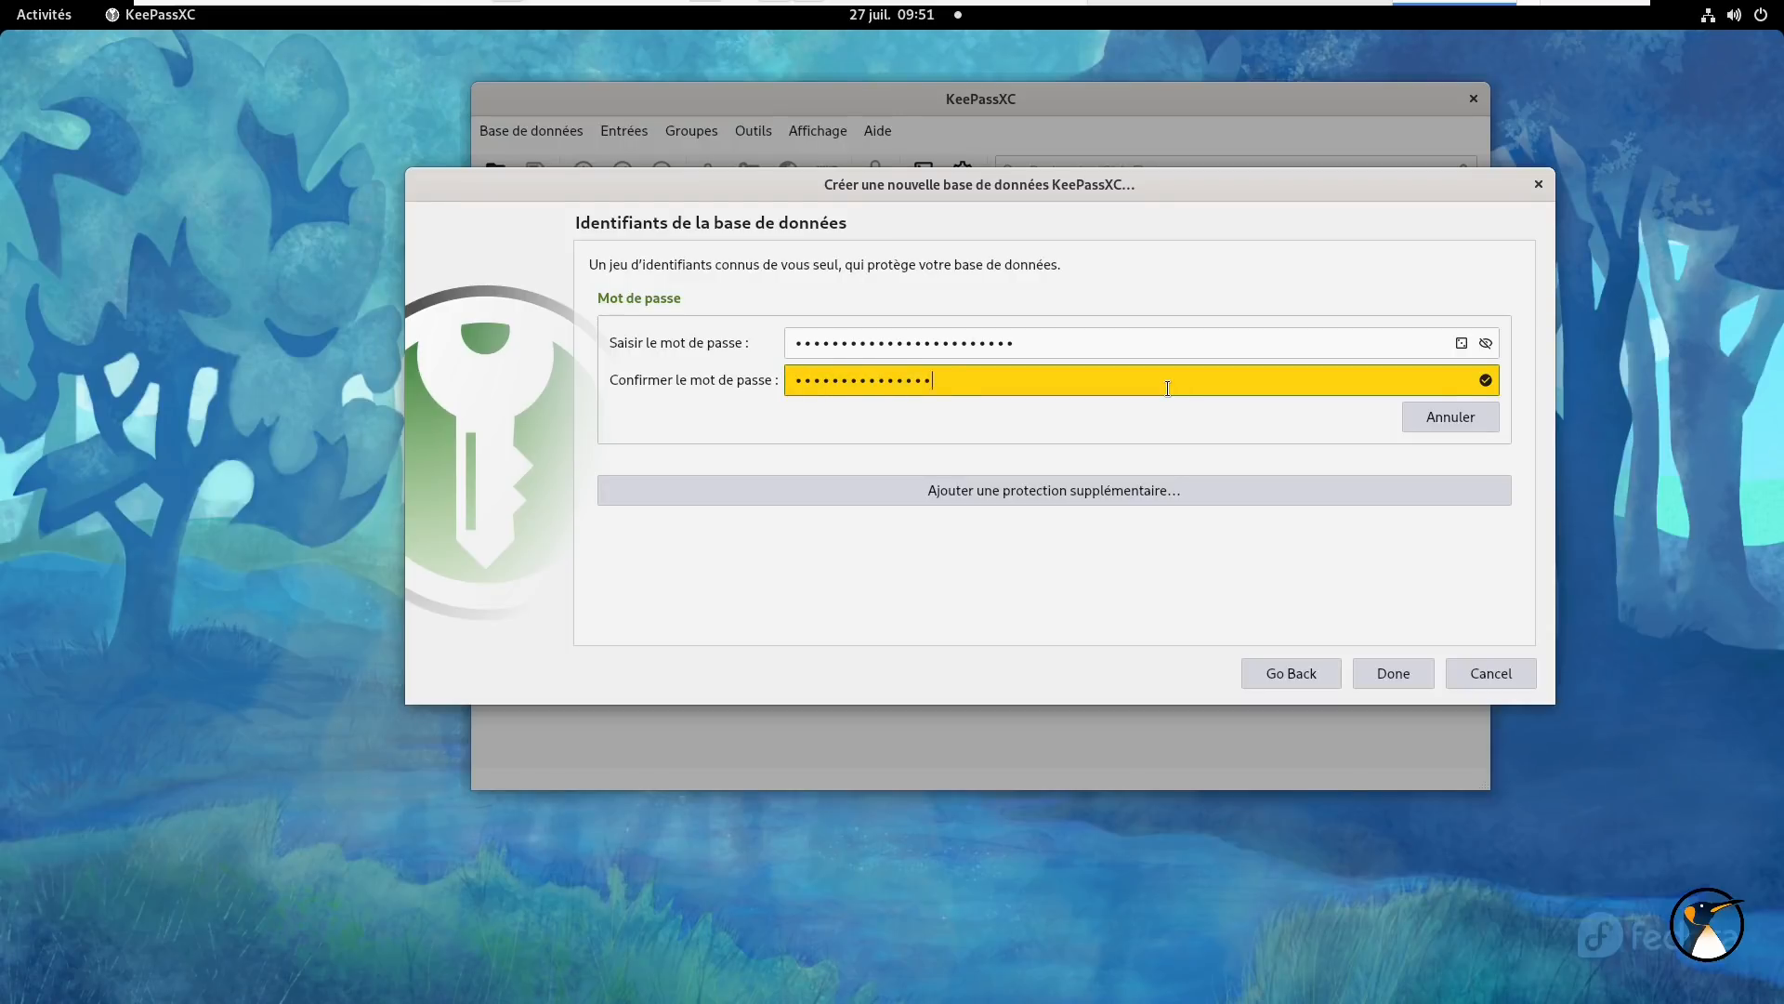
pyautogui.write('•')
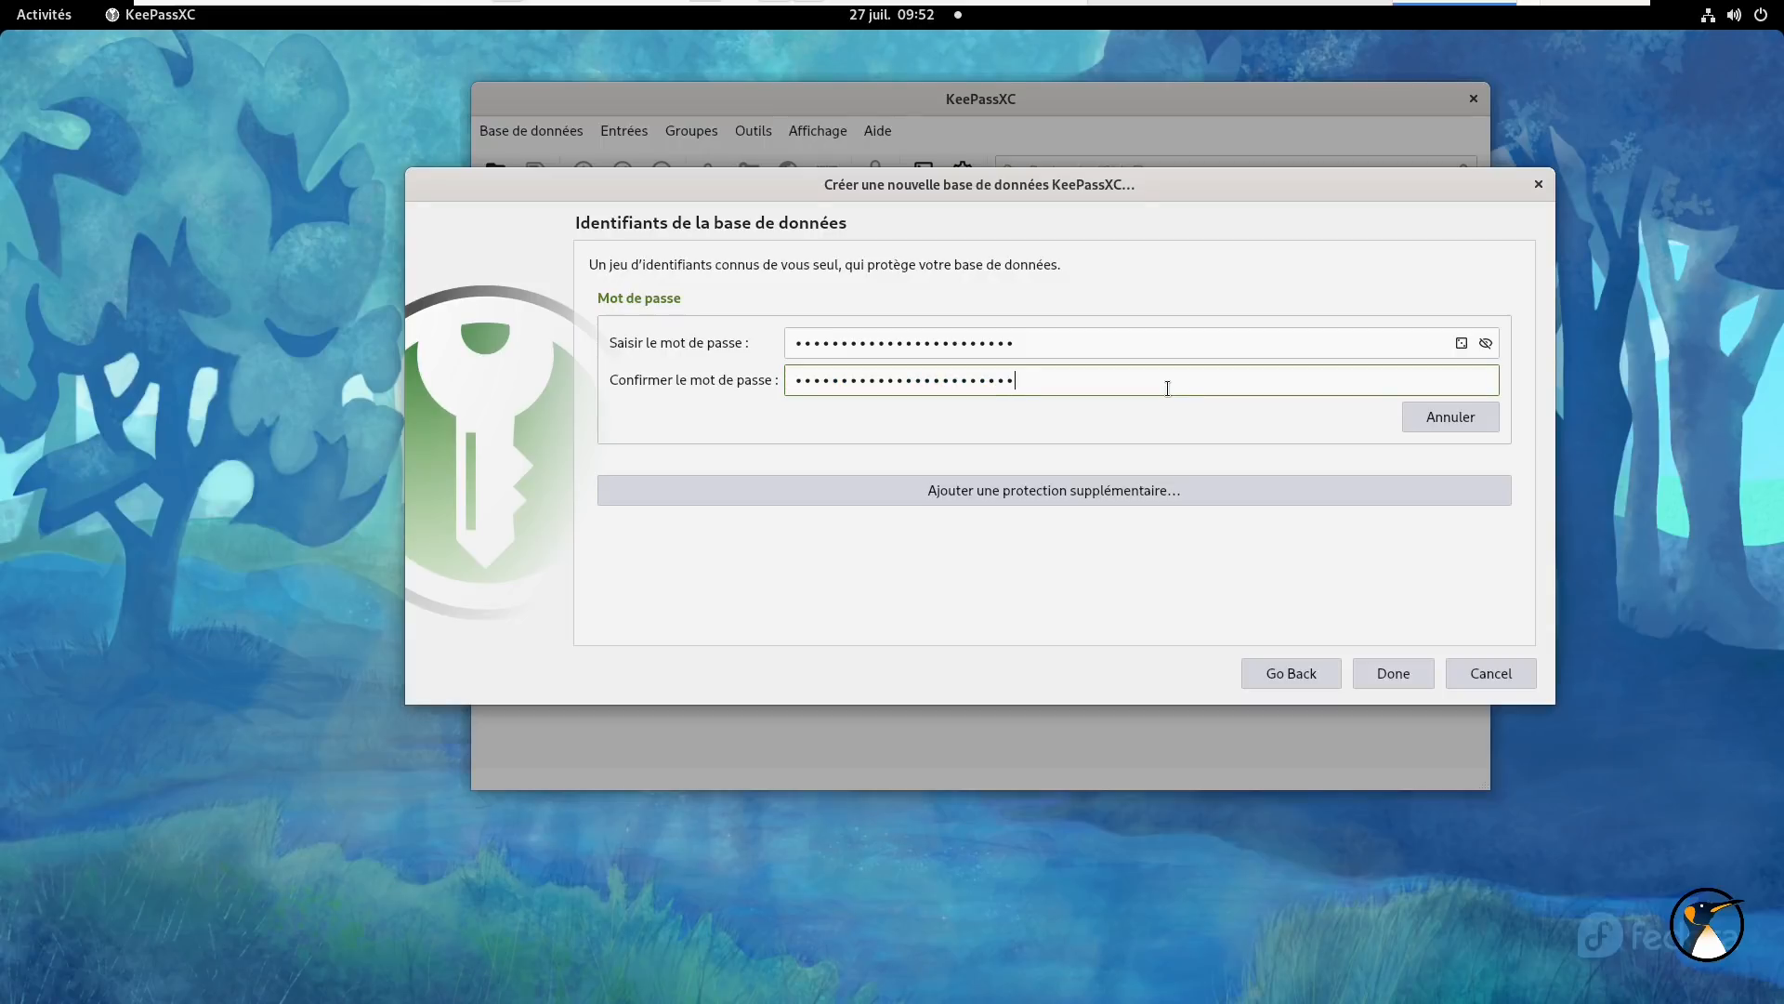
pyautogui.click(1486, 346)
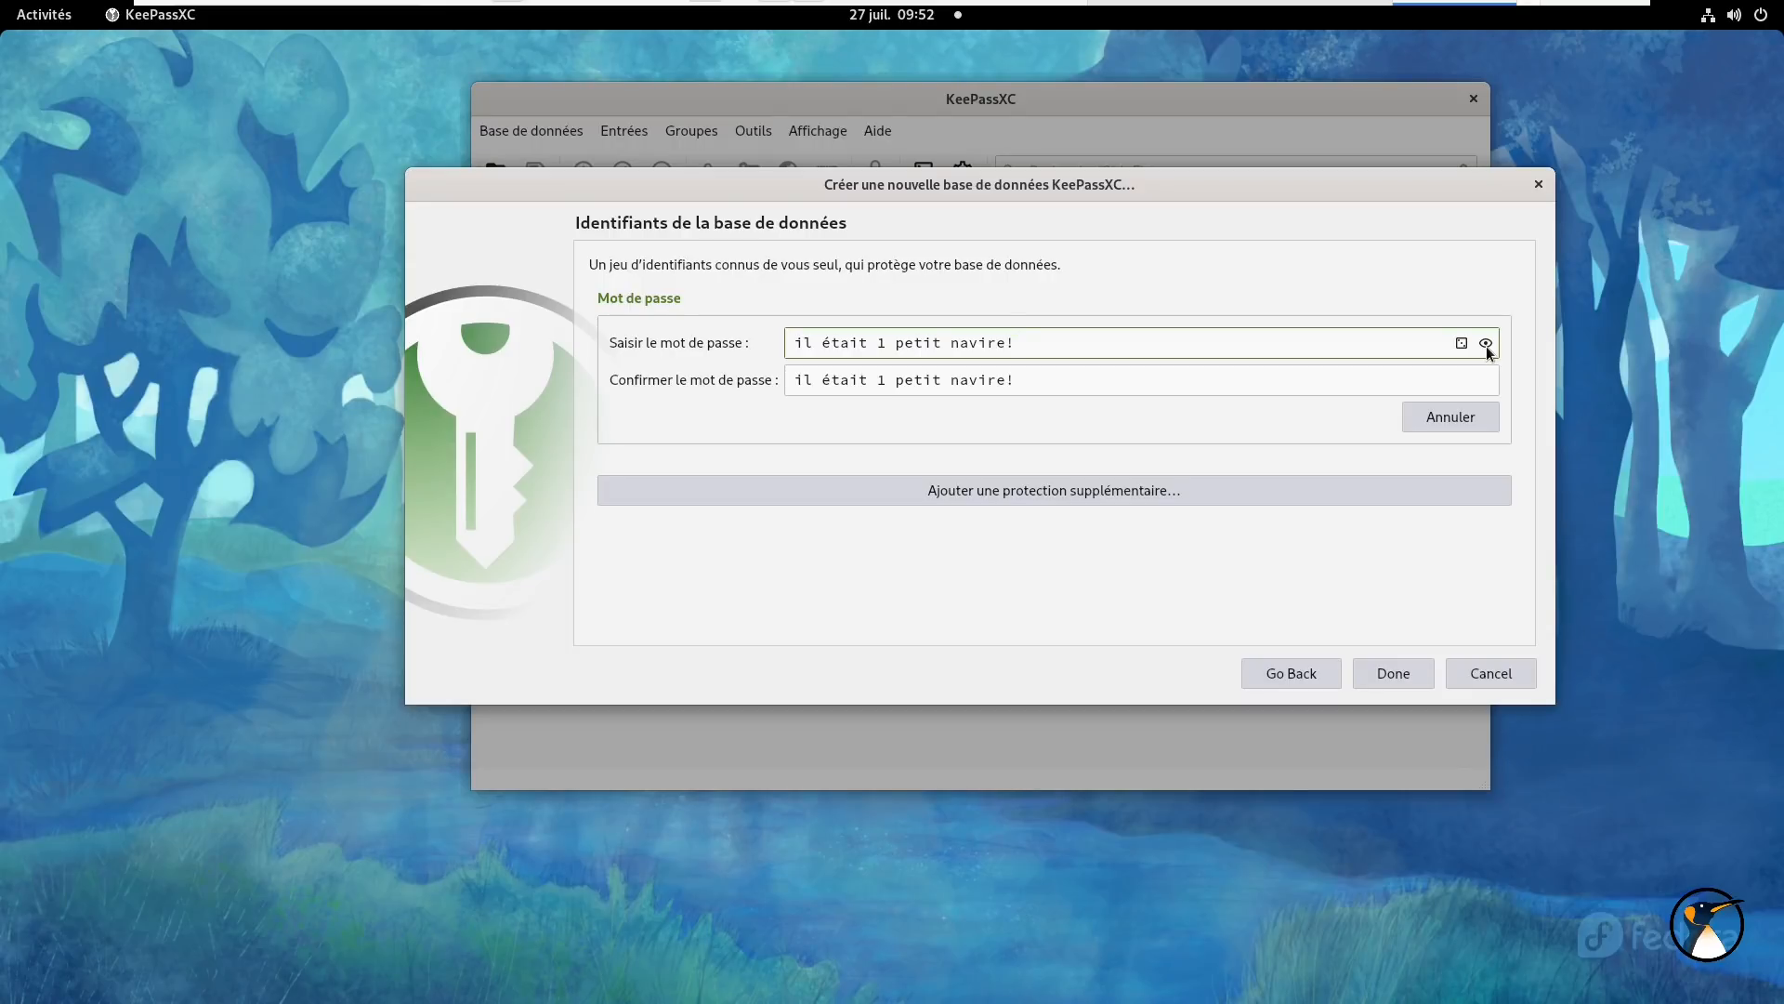
# - Hide the passwords, finish, and save the database as a .kdbx file named after the owner
pyautogui.click(1486, 344)
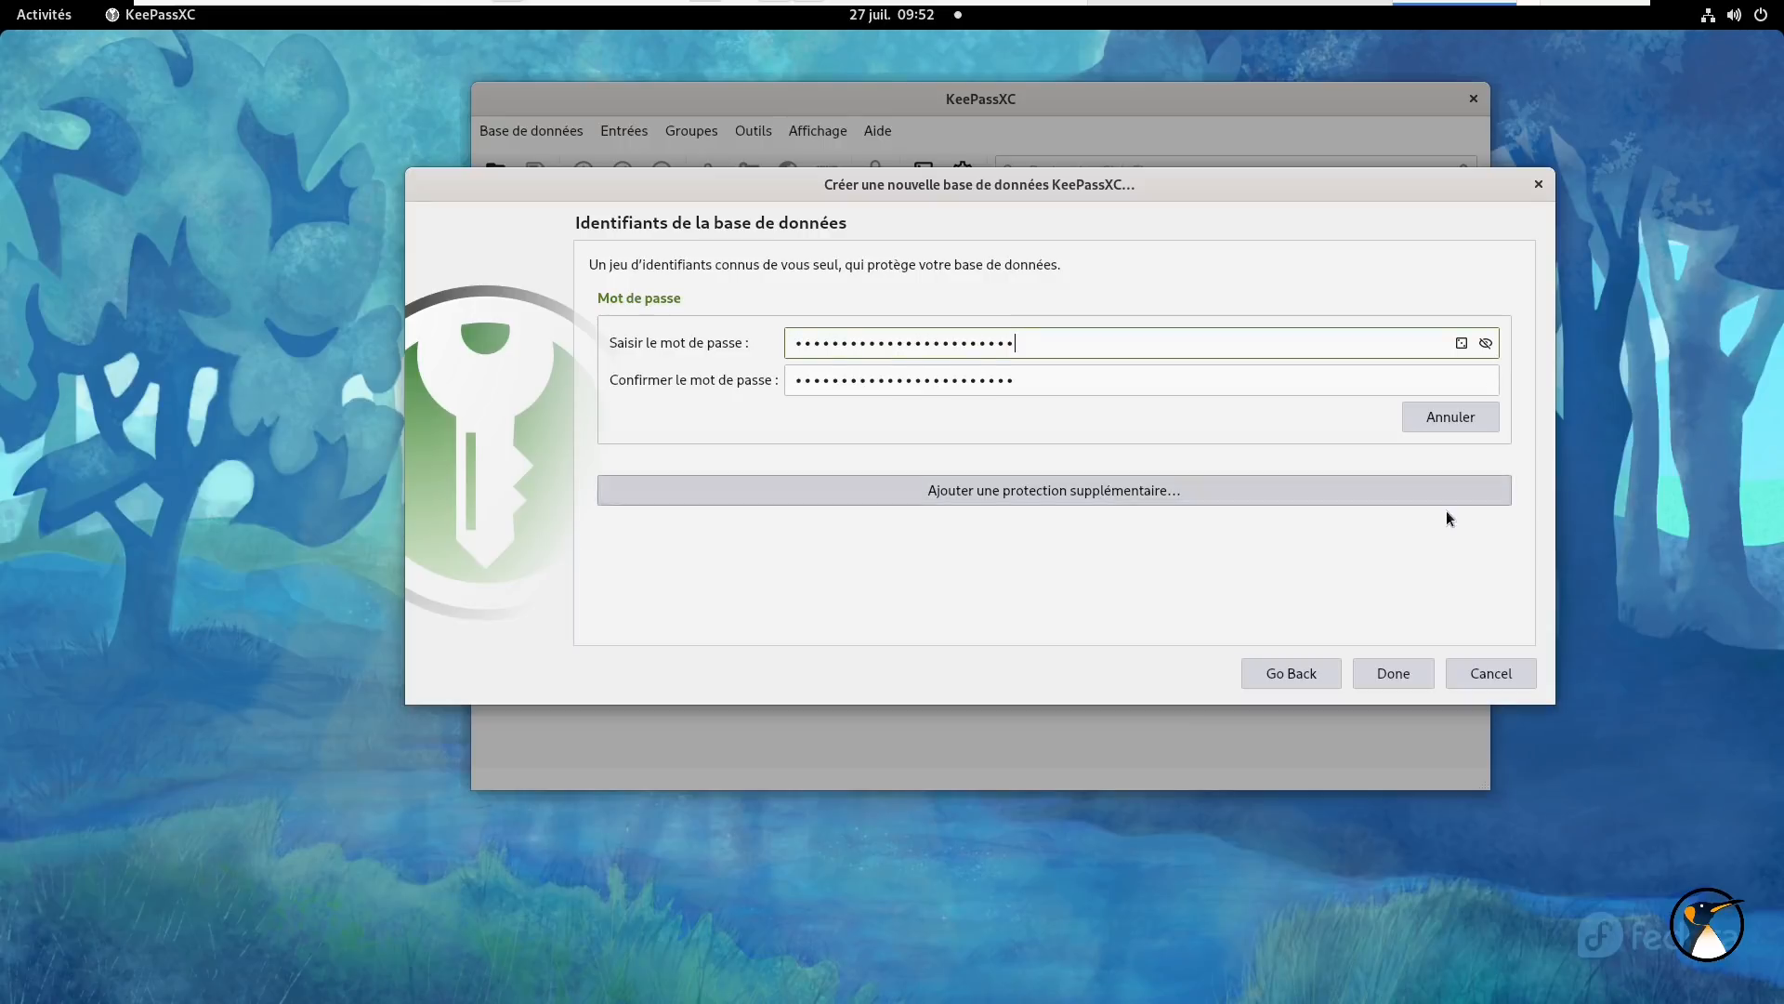
pyautogui.click(1394, 673)
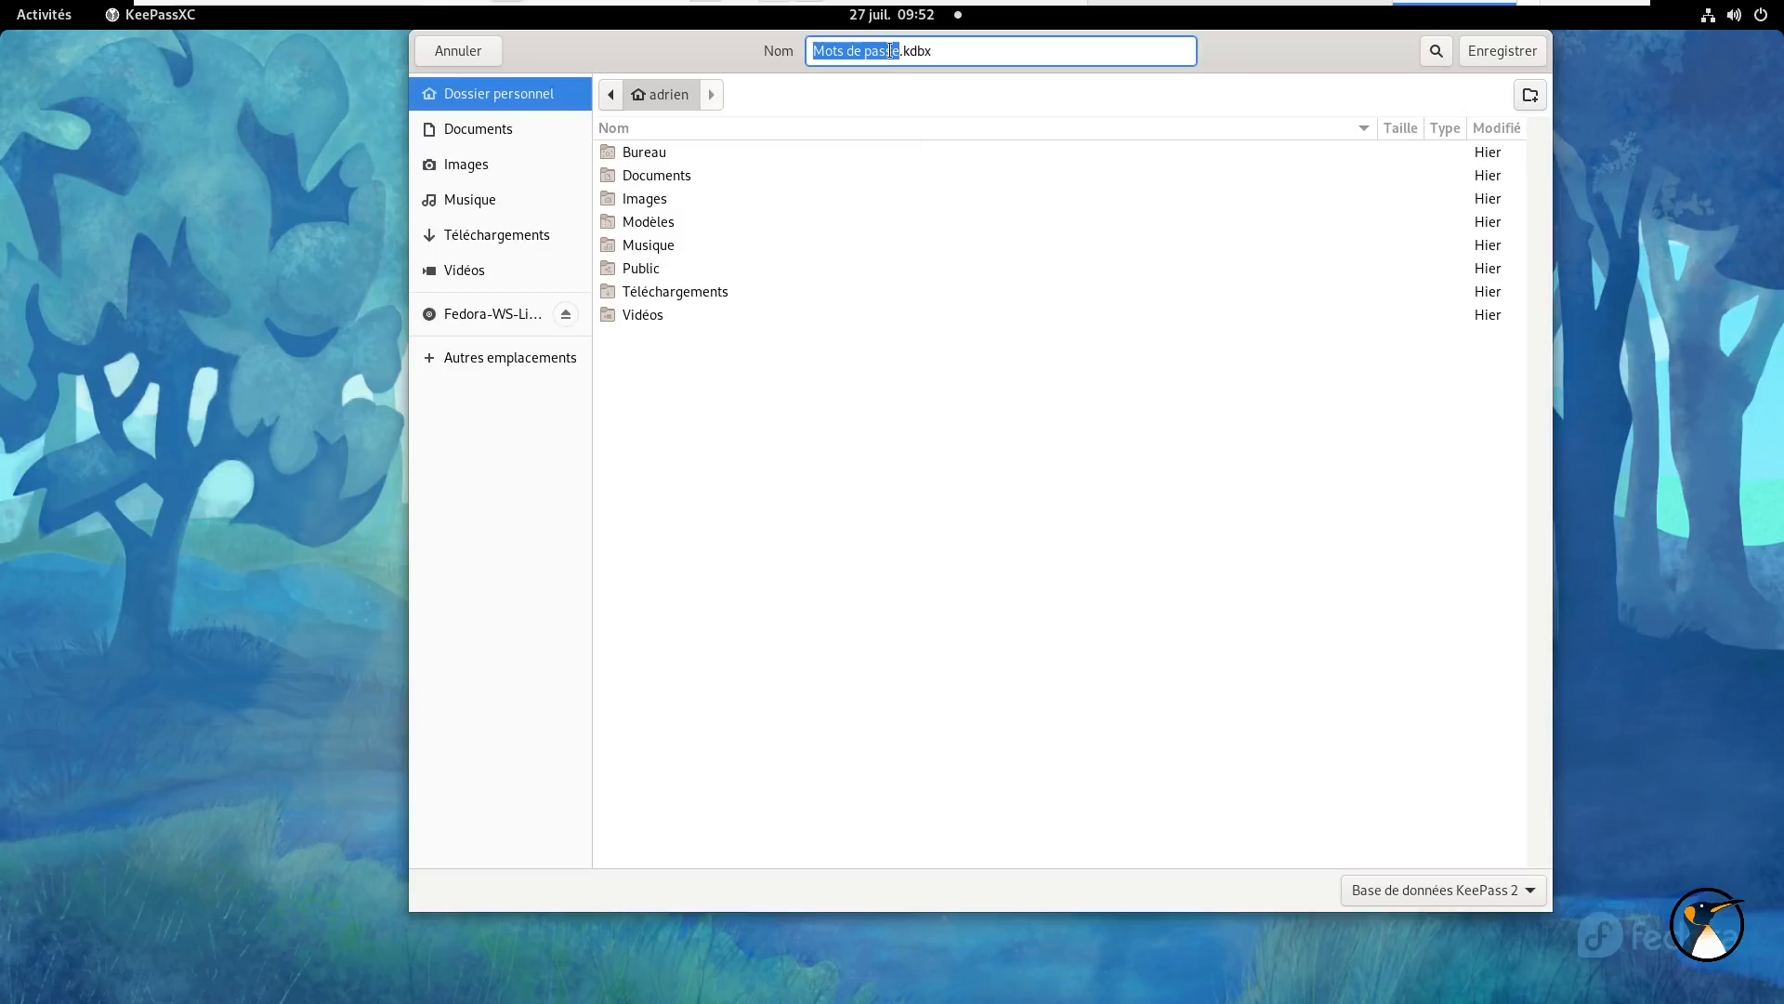
pyautogui.click(897, 52)
pyautogui.moveTo(897, 52); pyautogui.dragTo(716, 48)
pyautogui.write('mdp_adrien')
pyautogui.click(1480, 56)
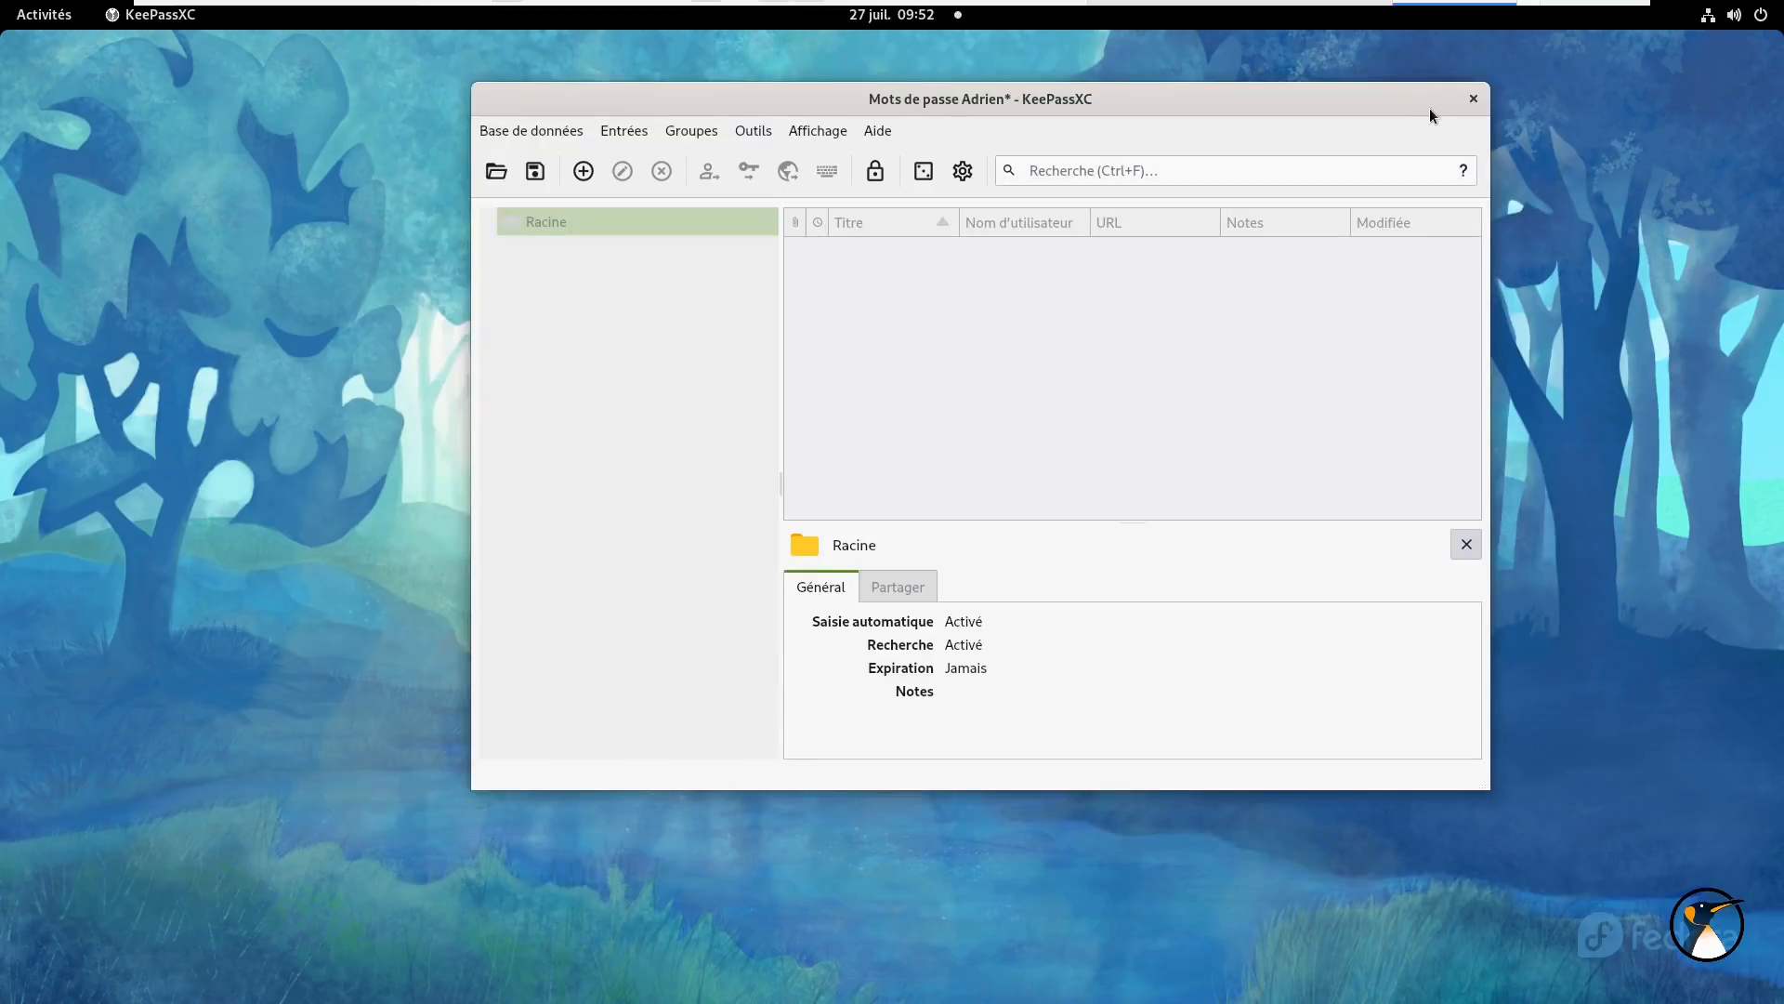
# - Maximize the database window and dismiss the empty entry list's context menu
pyautogui.doubleClick(1429, 98)
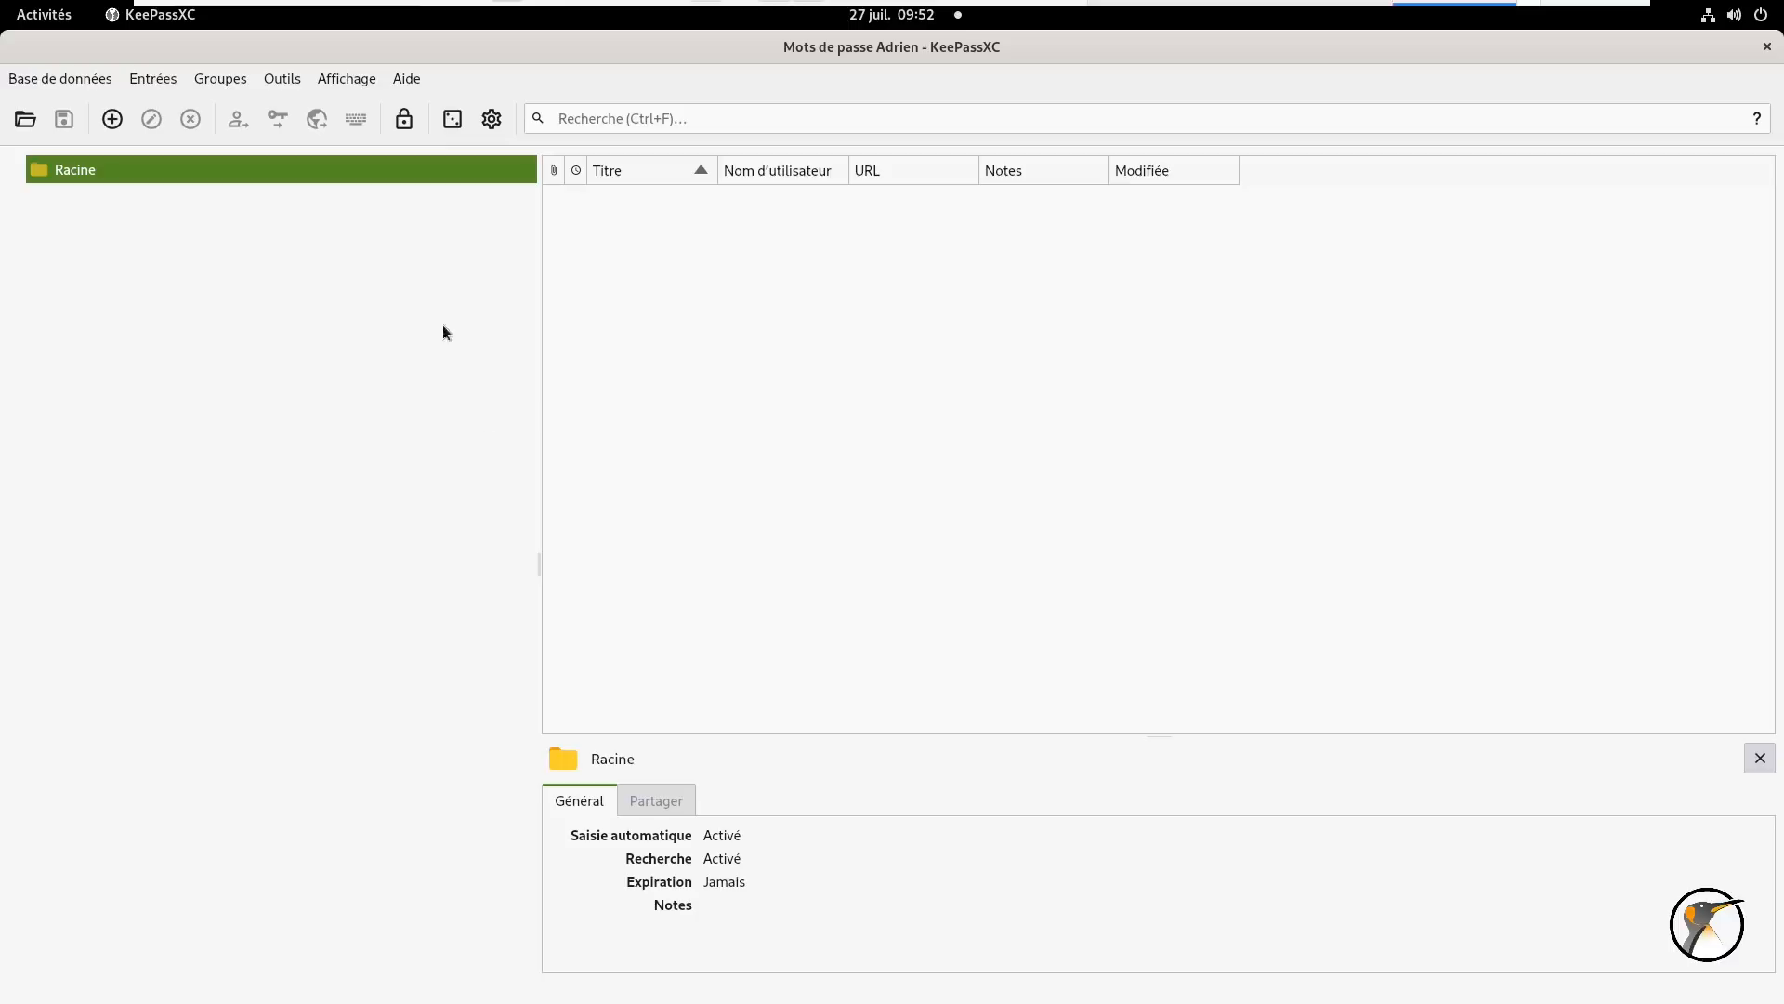
pyautogui.rightClick(729, 214)
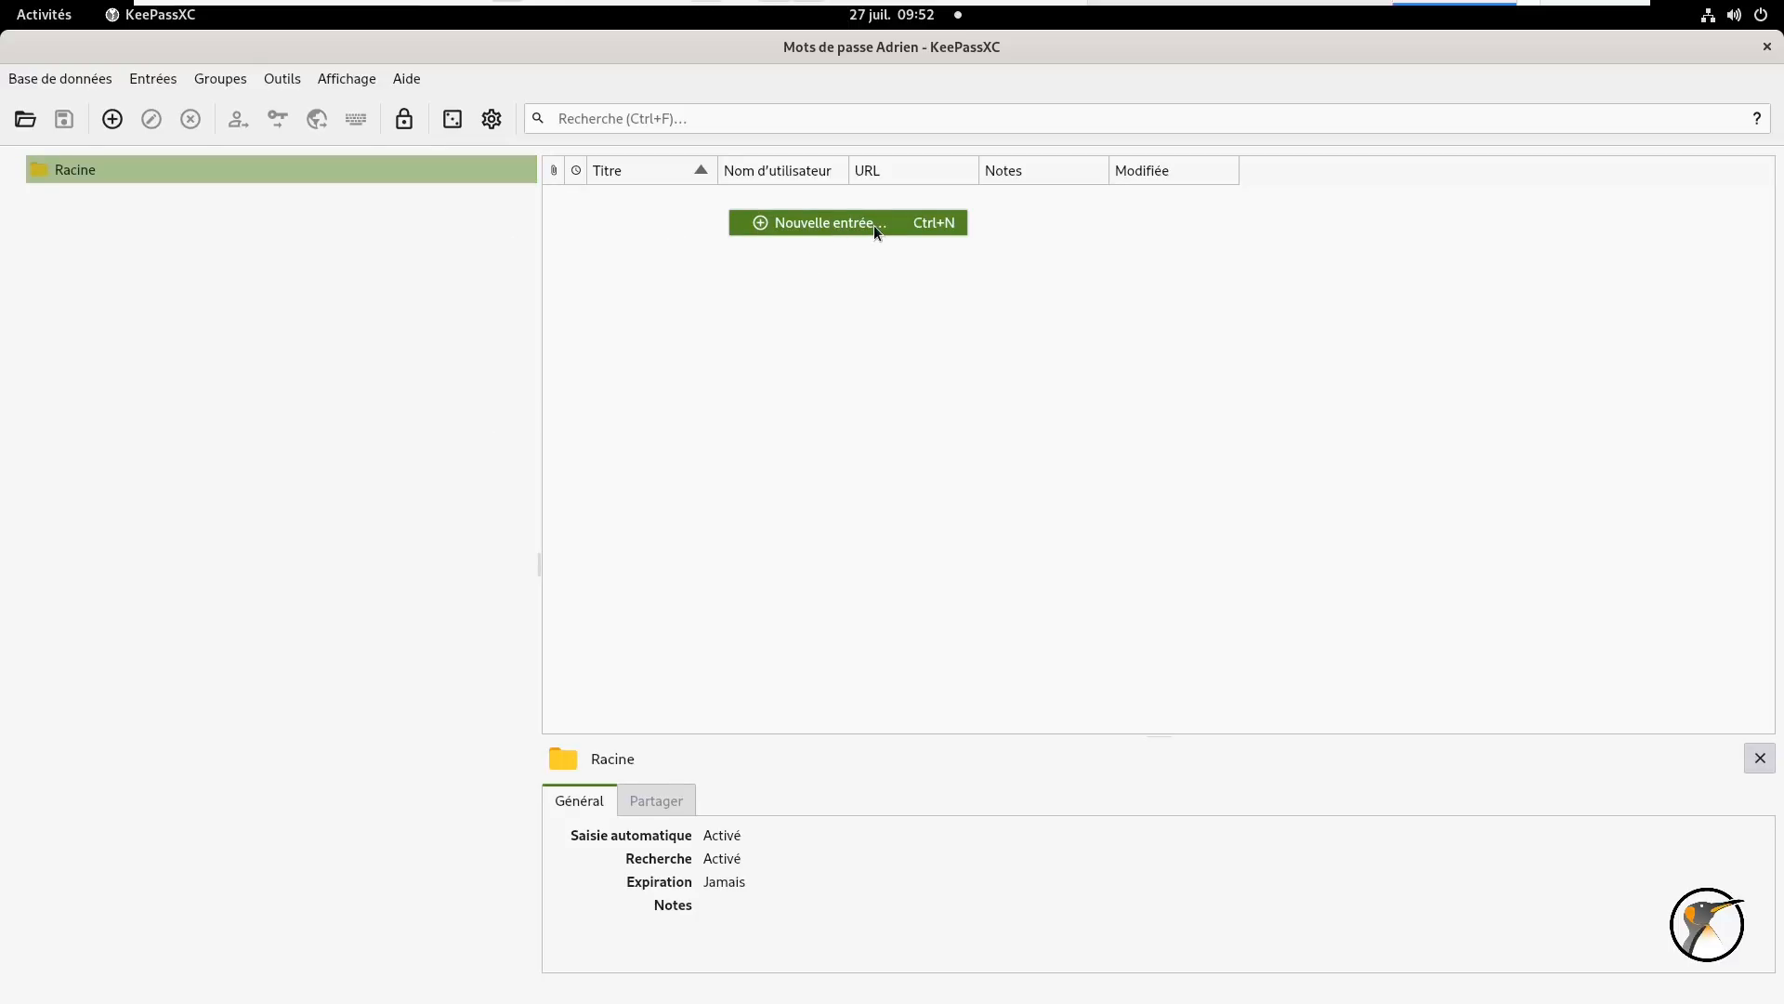
pyautogui.click(734, 343)
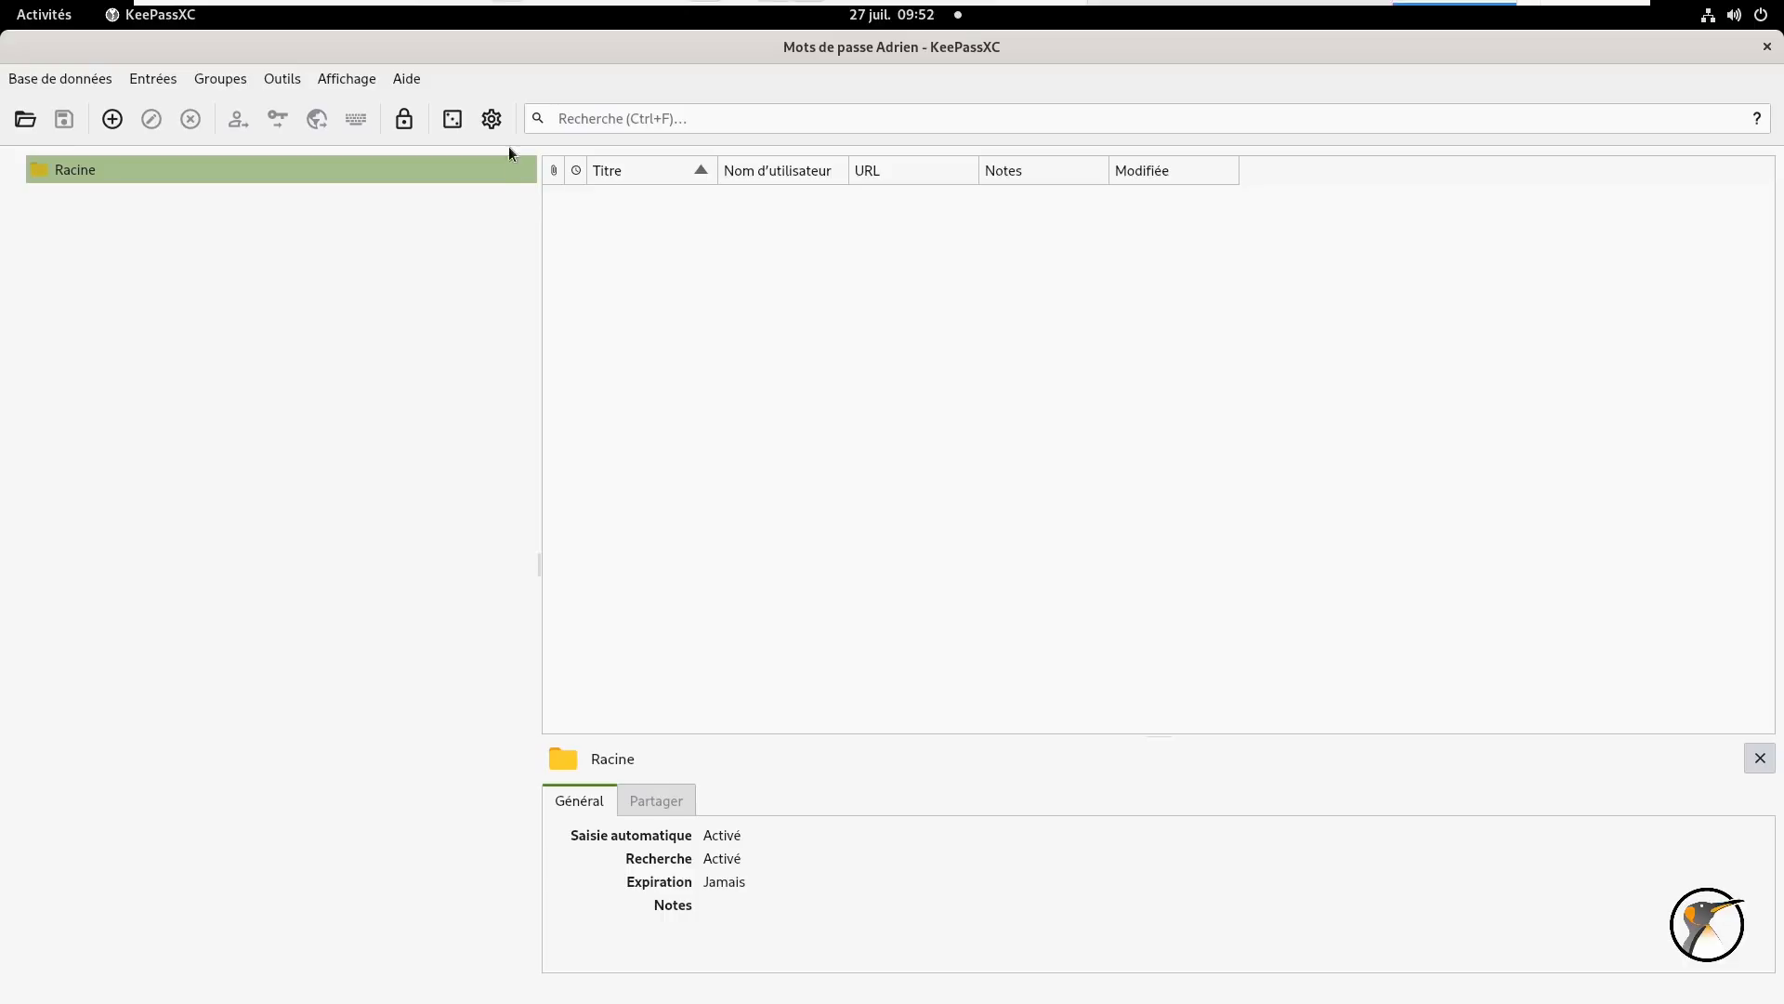
# - Enable launch at system startup and minimize on startup, then show the Sécurité settings
pyautogui.click(491, 119)
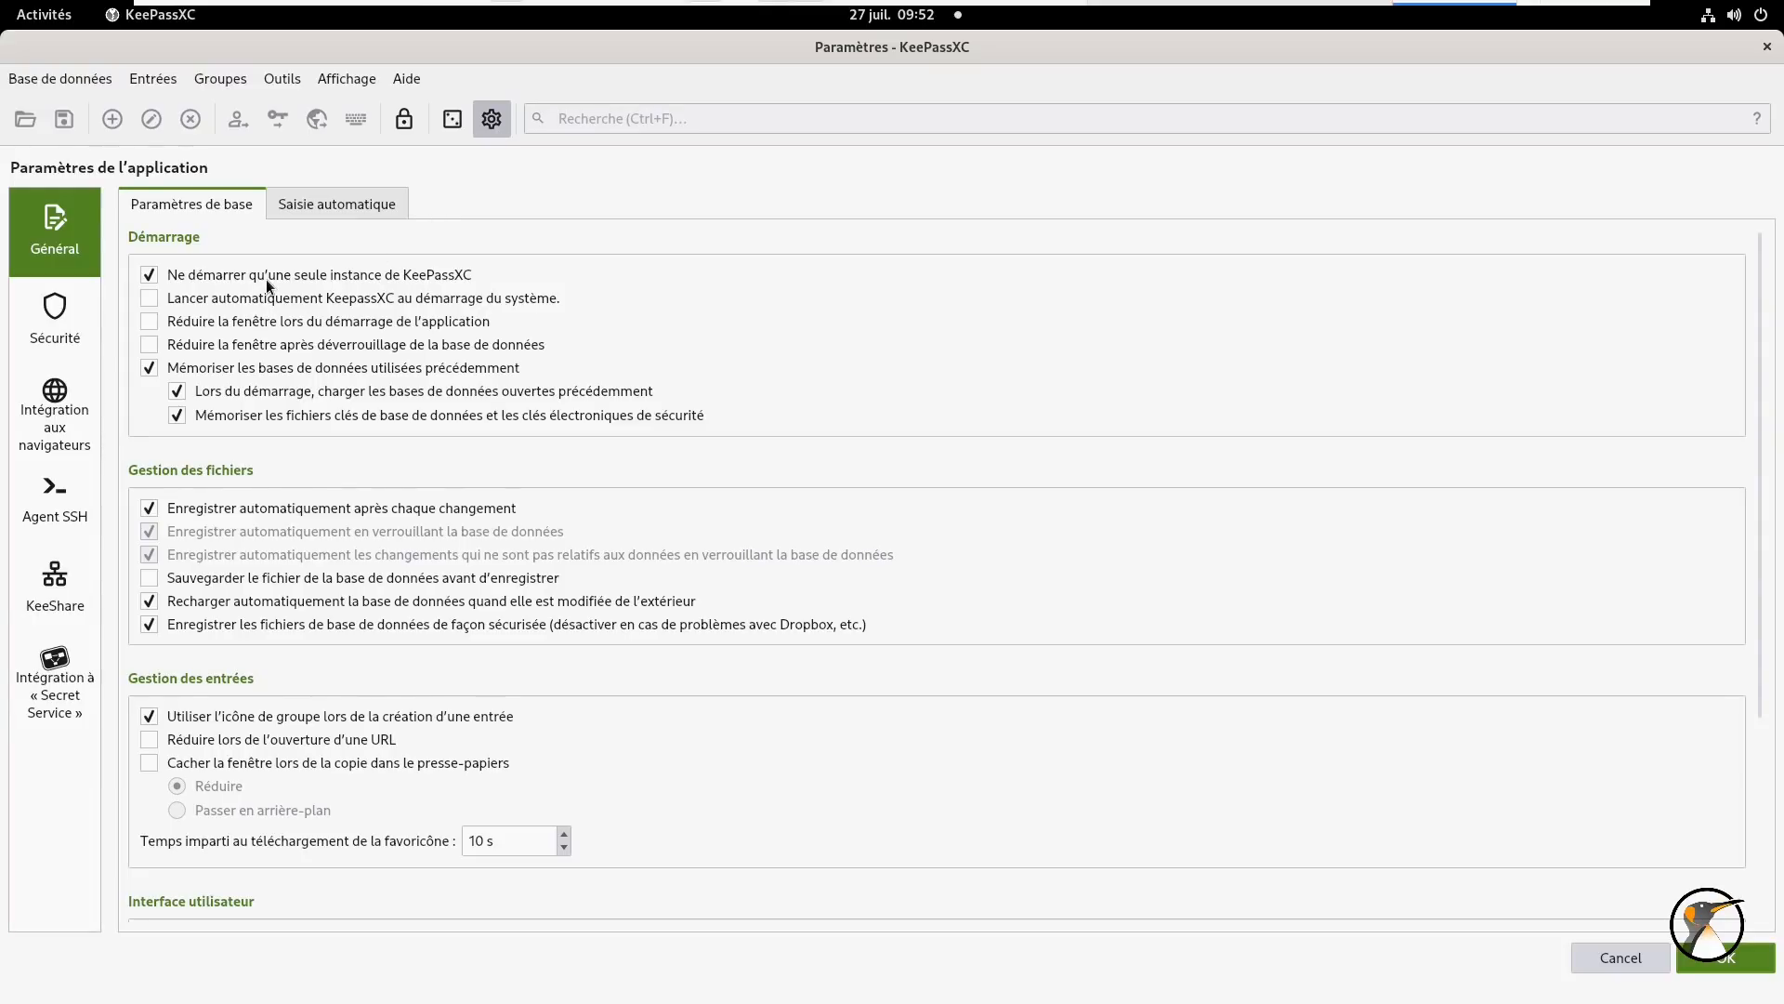
pyautogui.click(241, 297)
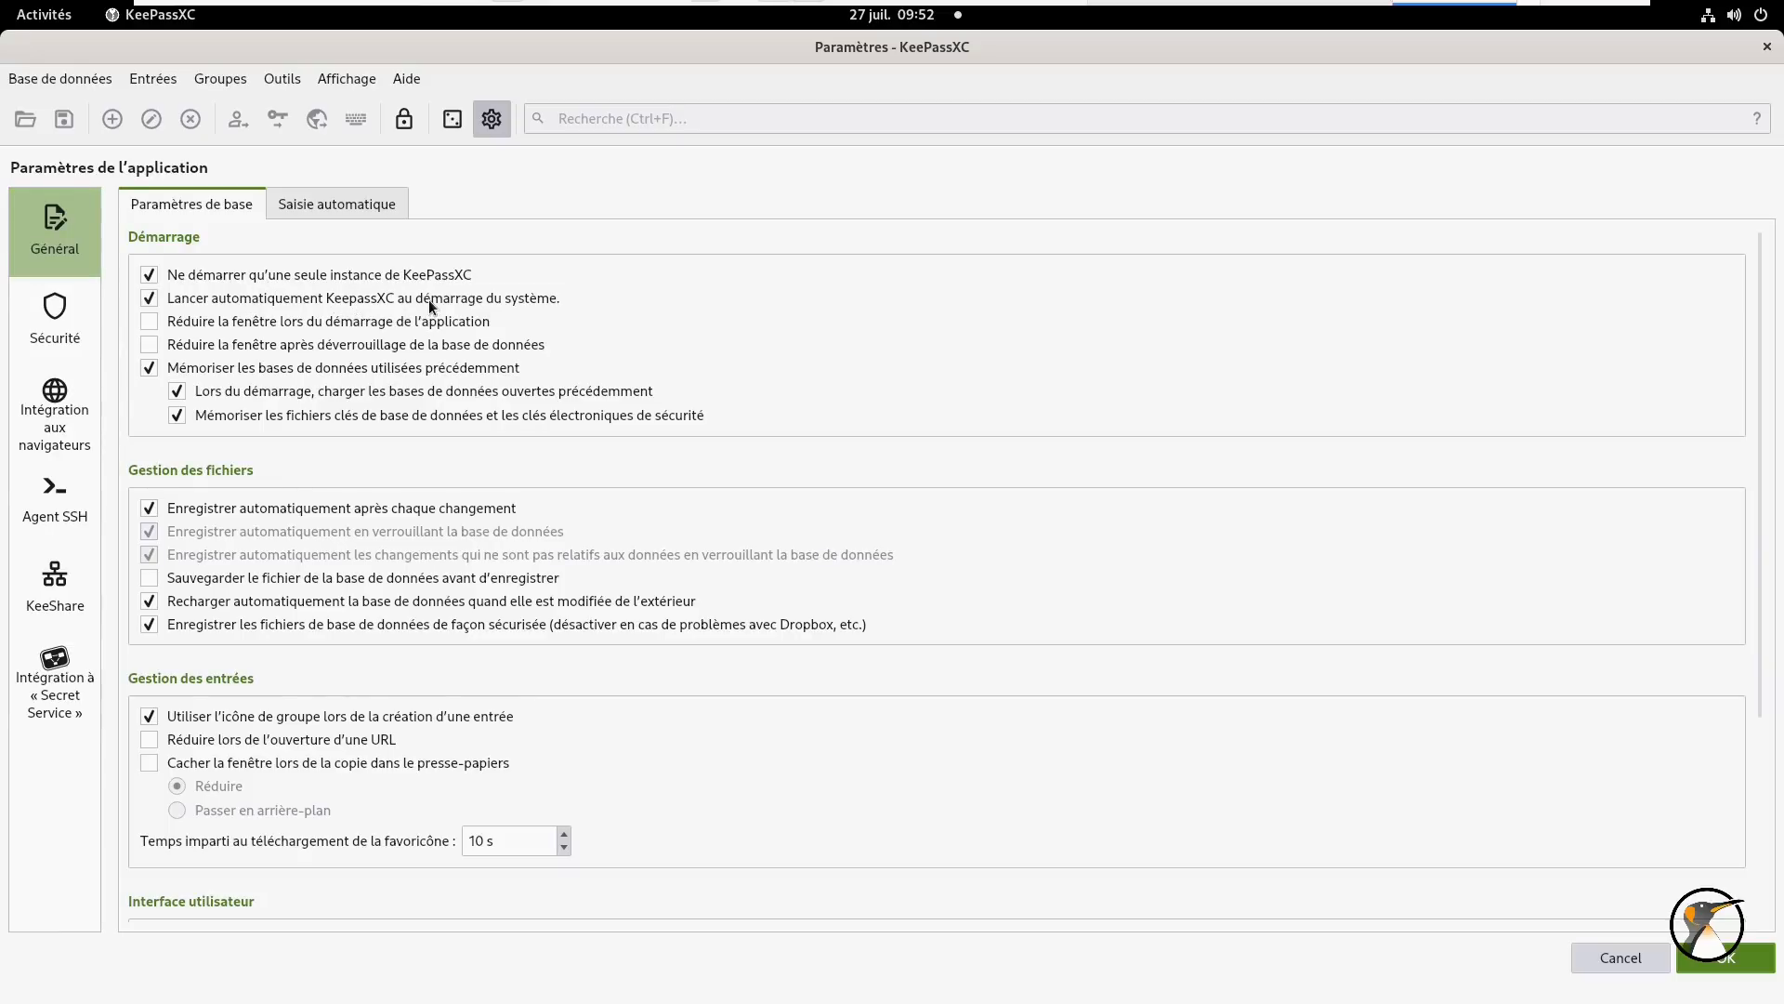
pyautogui.click(394, 321)
pyautogui.click(487, 343)
pyautogui.click(351, 345)
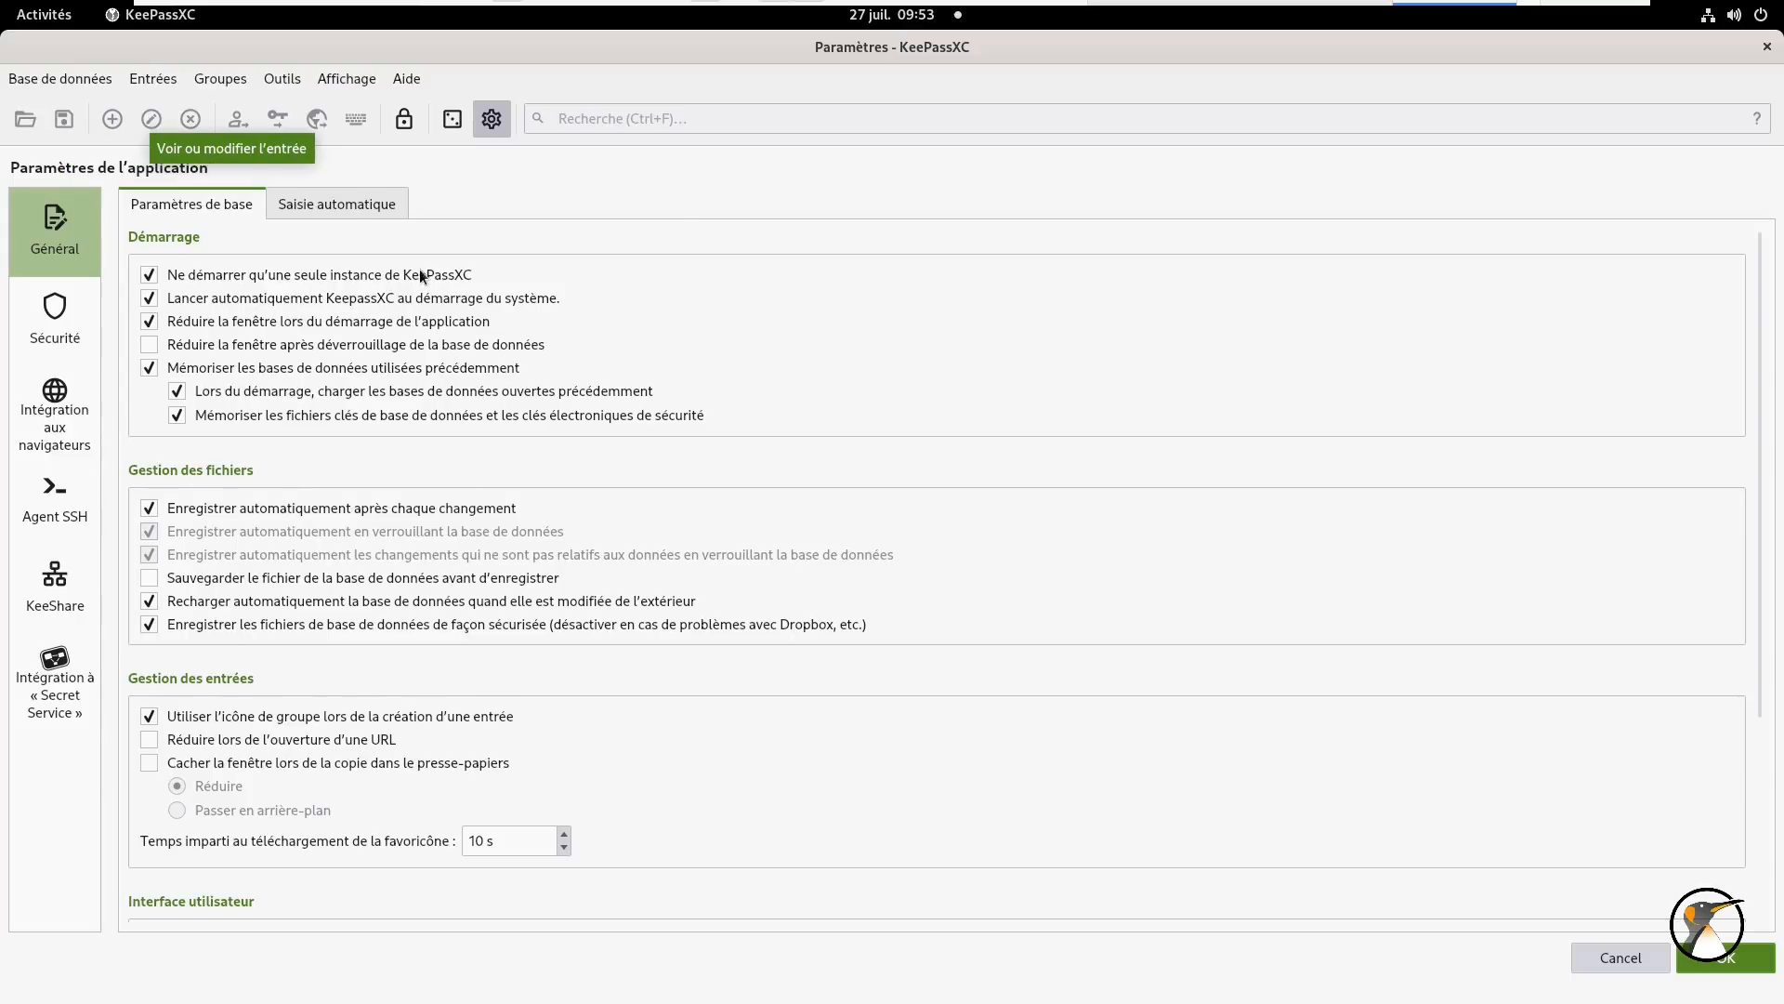
pyautogui.scroll(-5, 950, 409)
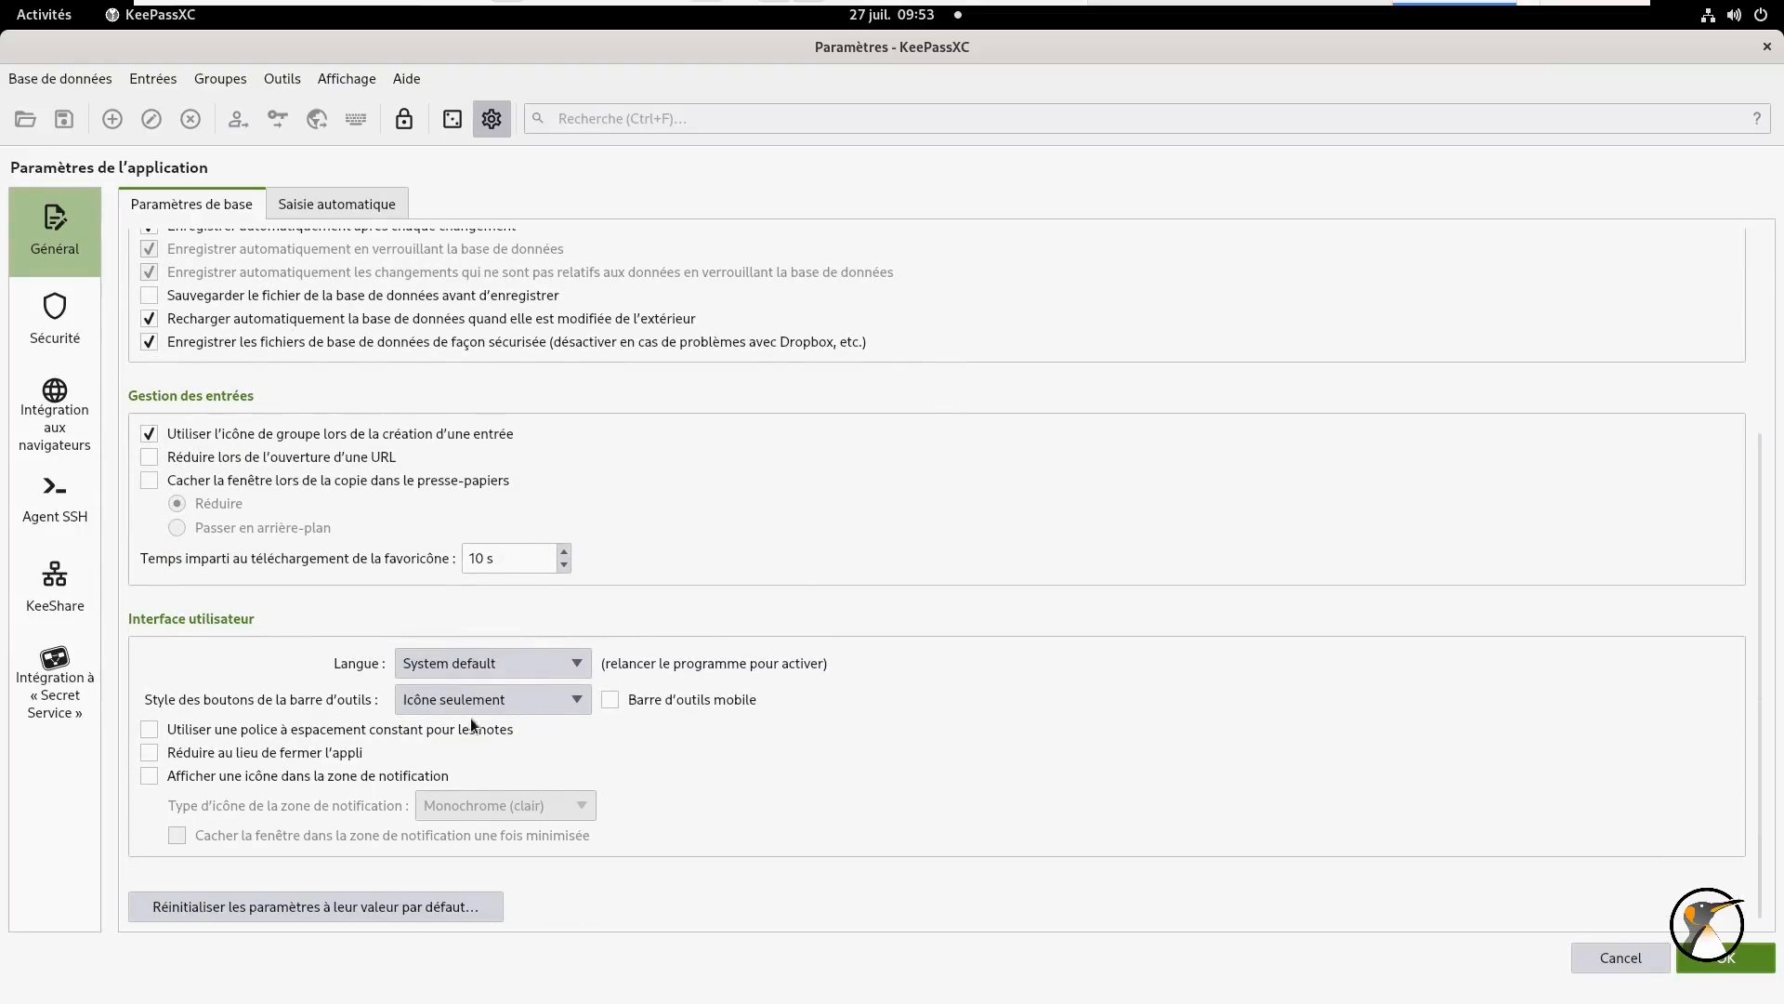
pyautogui.scroll(5, 879, 454)
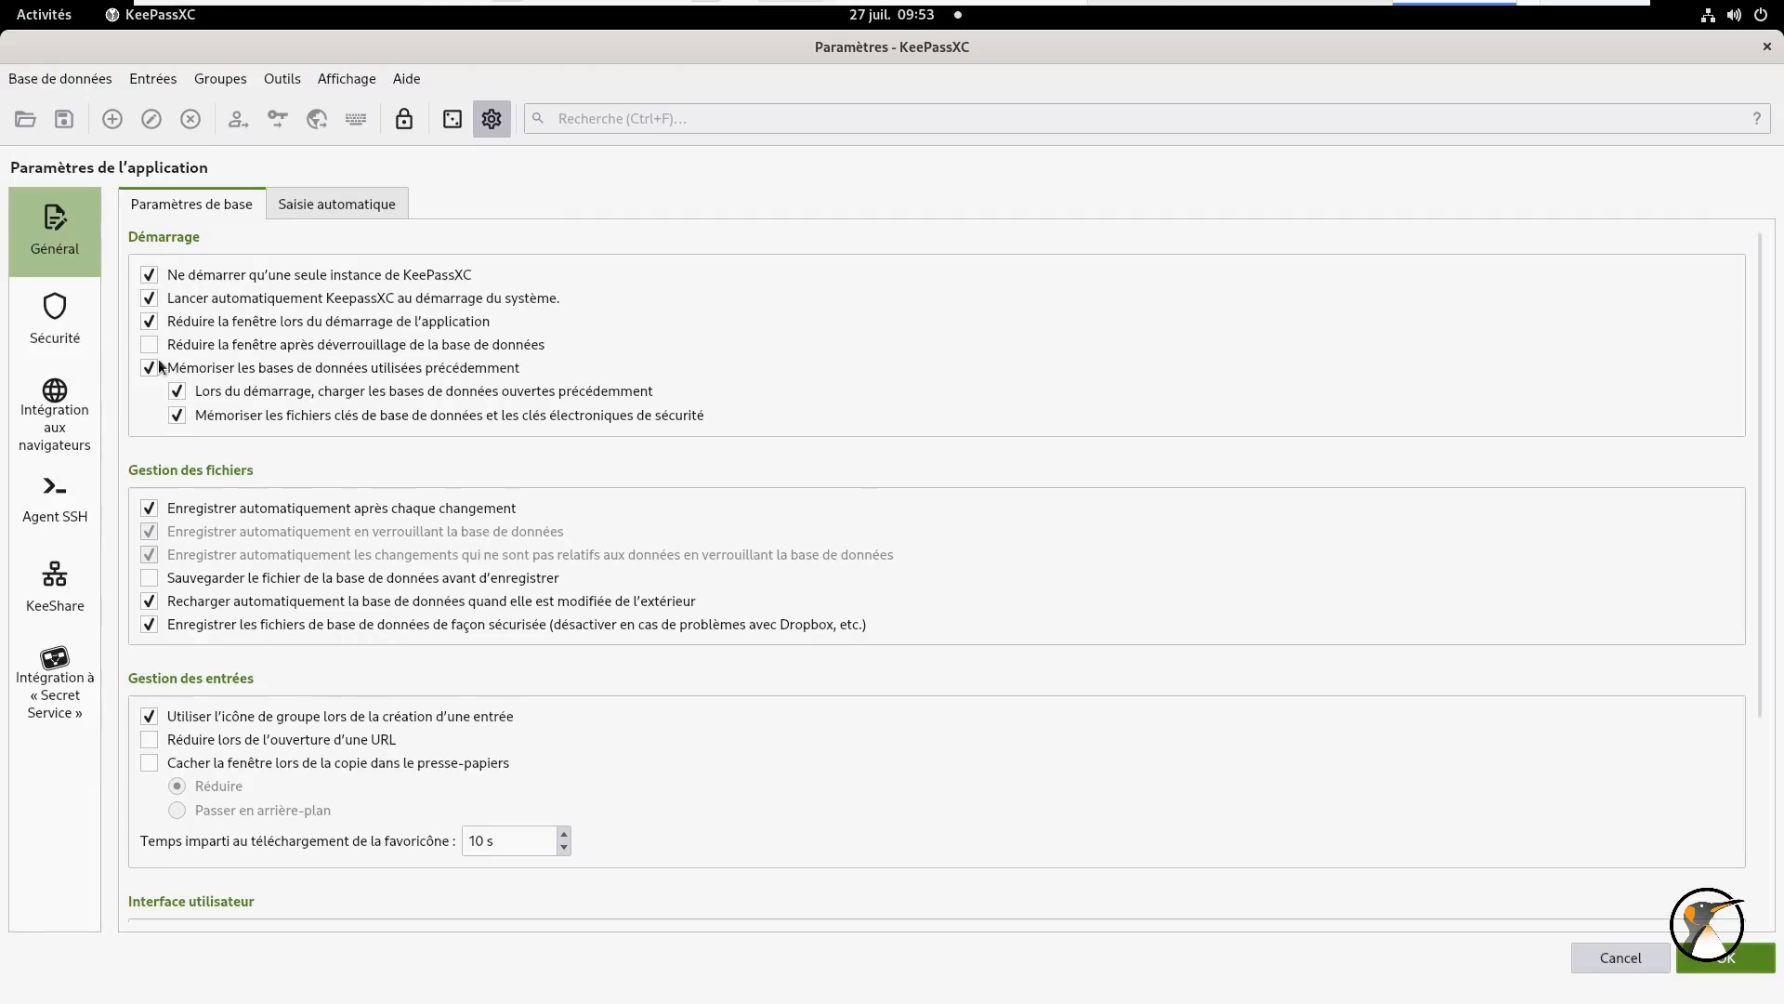
pyautogui.click(53, 332)
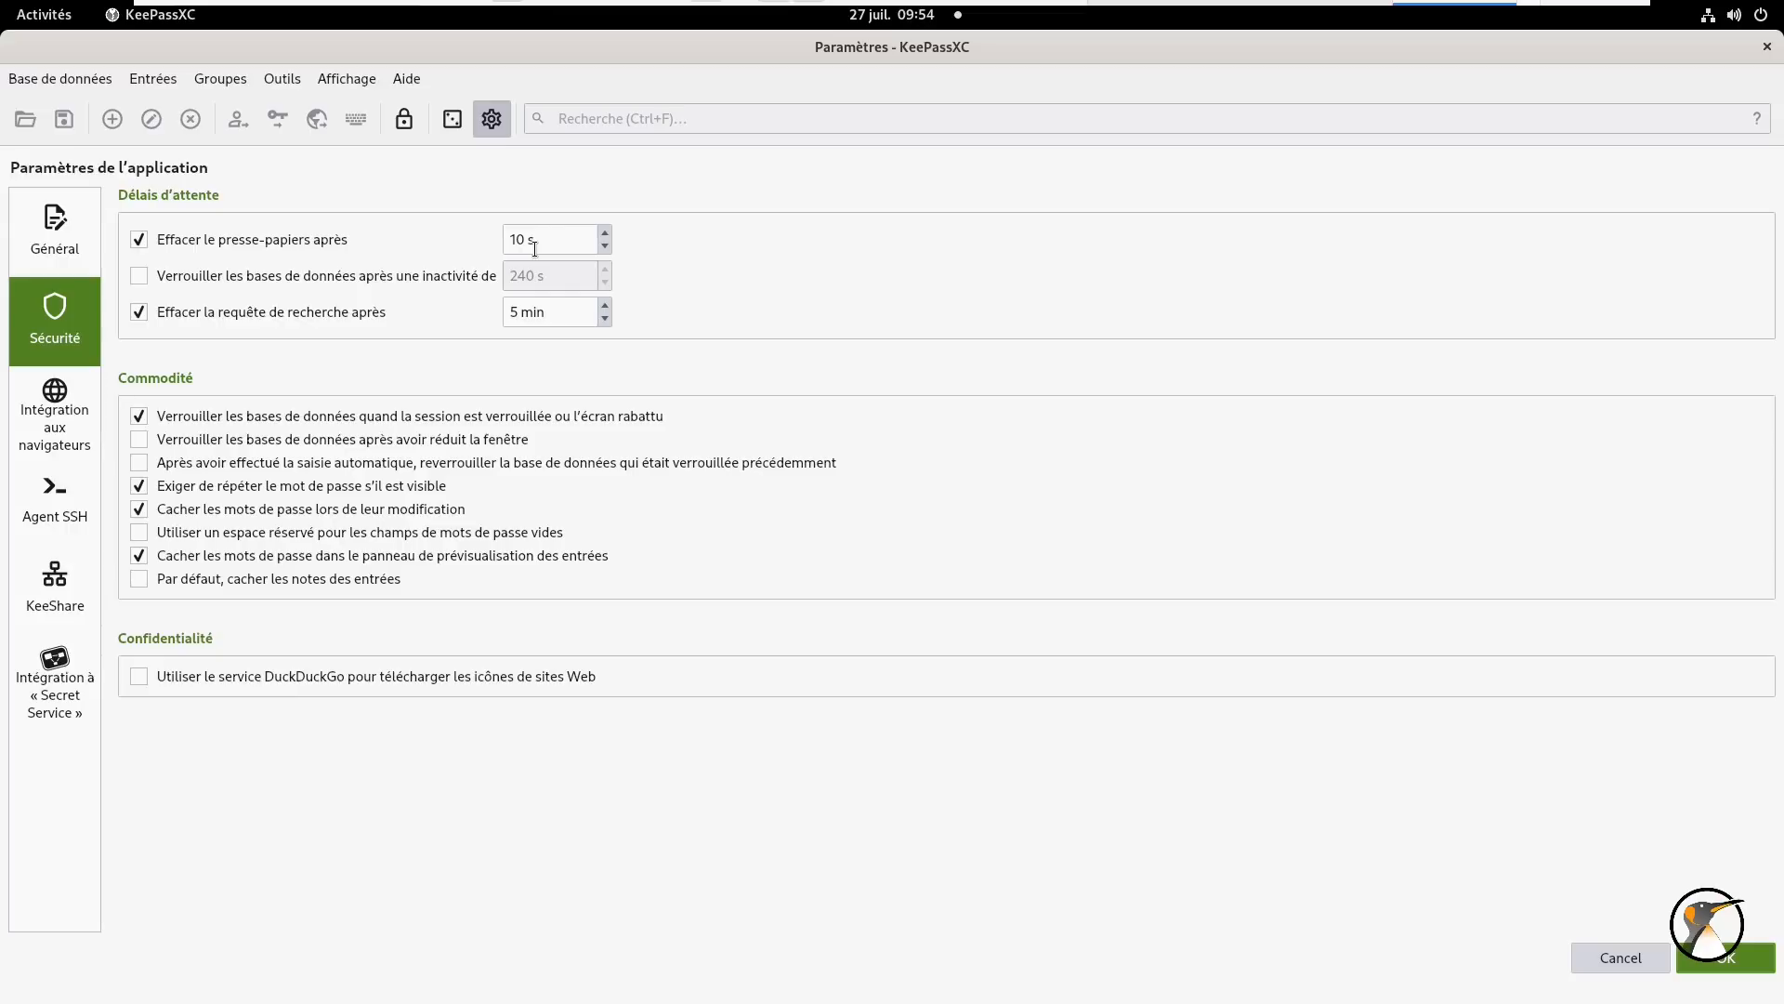
# - Enable database locking after inactivity and change the timeout from 240 to 60 seconds
pyautogui.click(249, 277)
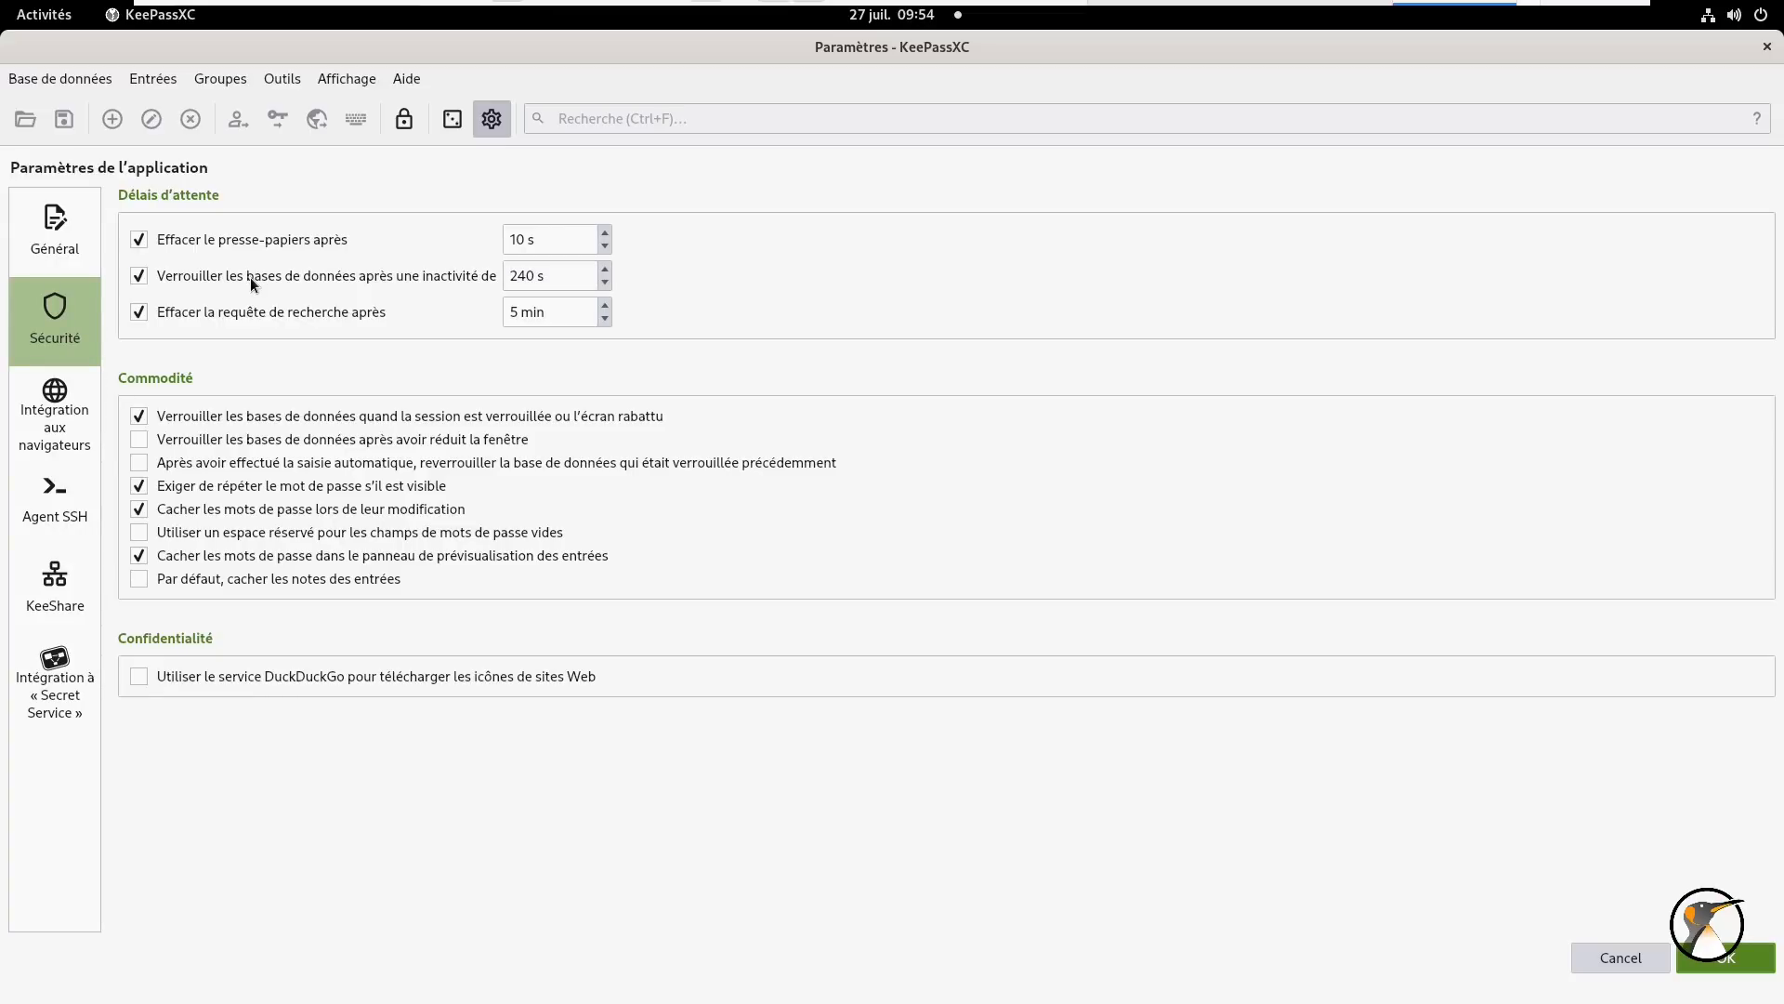
pyautogui.click(537, 276)
pyautogui.press('Left')
pyautogui.hotkey('shift', 'Left')
pyautogui.hotkey('shift', 'Left')
pyautogui.hotkey('shift', 'Left')
pyautogui.write('60')
# - Turn on browser integration for Vivaldi and follow the Chrome/Chromium/Vivaldi/Brave extension download link
pyautogui.click(64, 428)
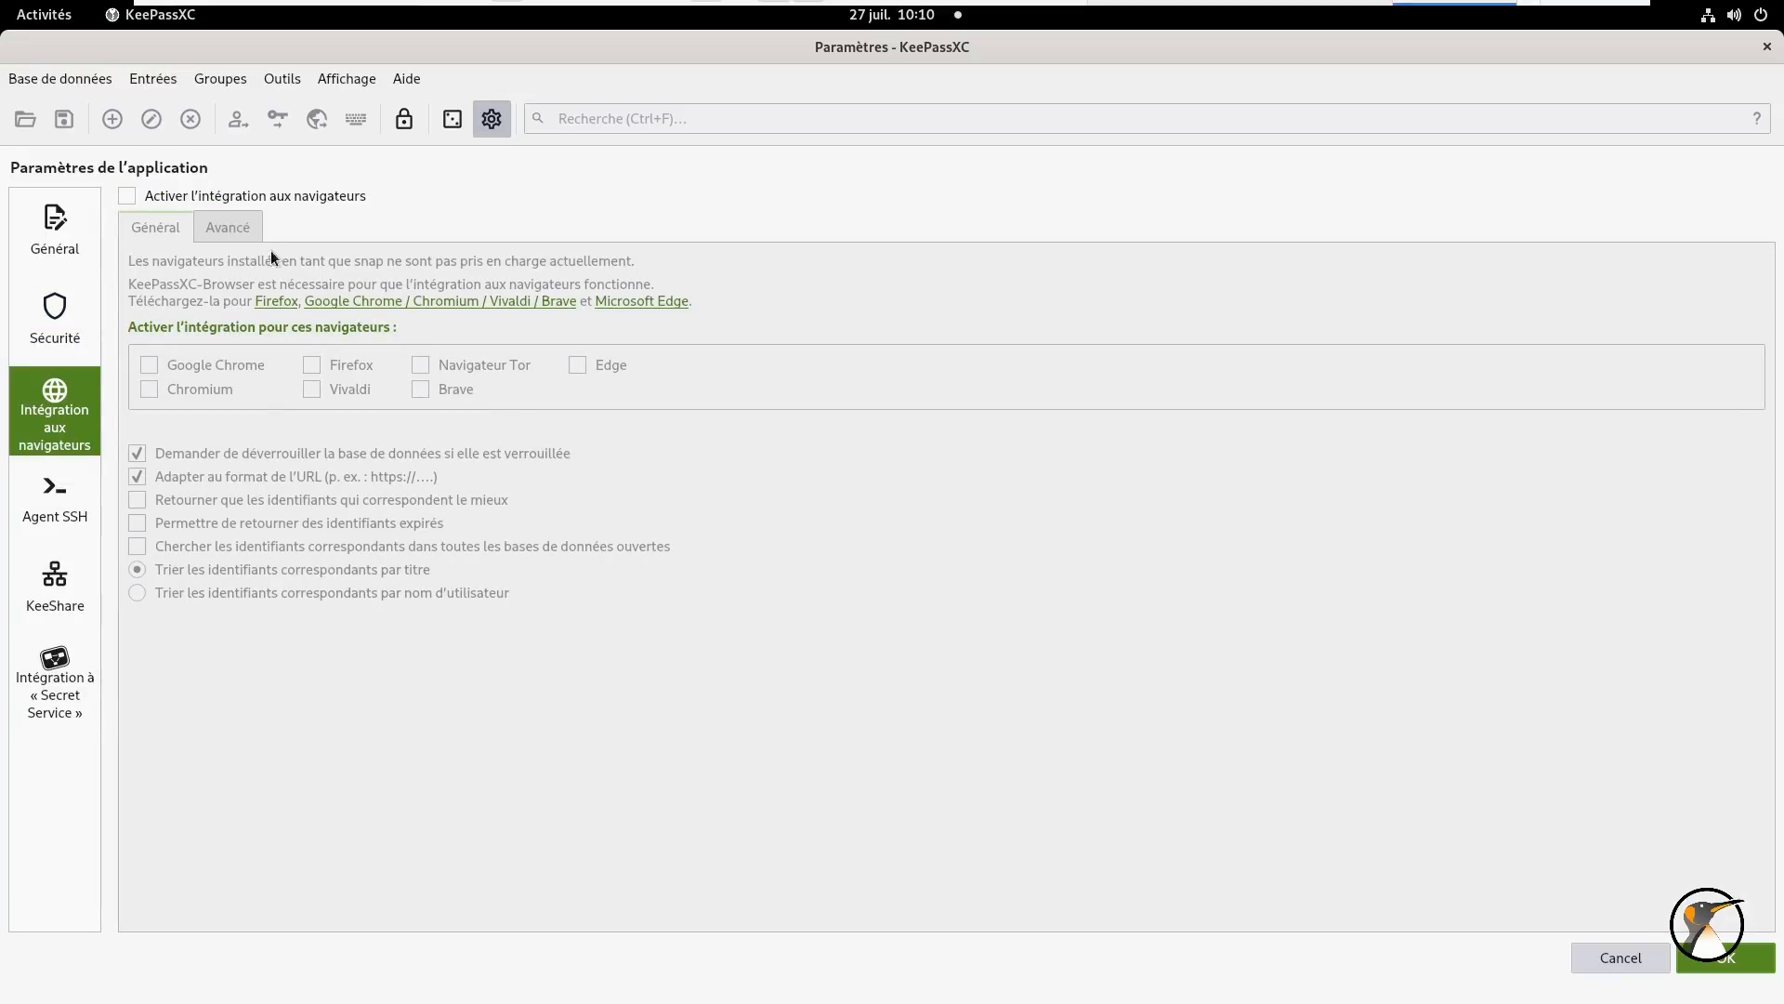
pyautogui.click(292, 197)
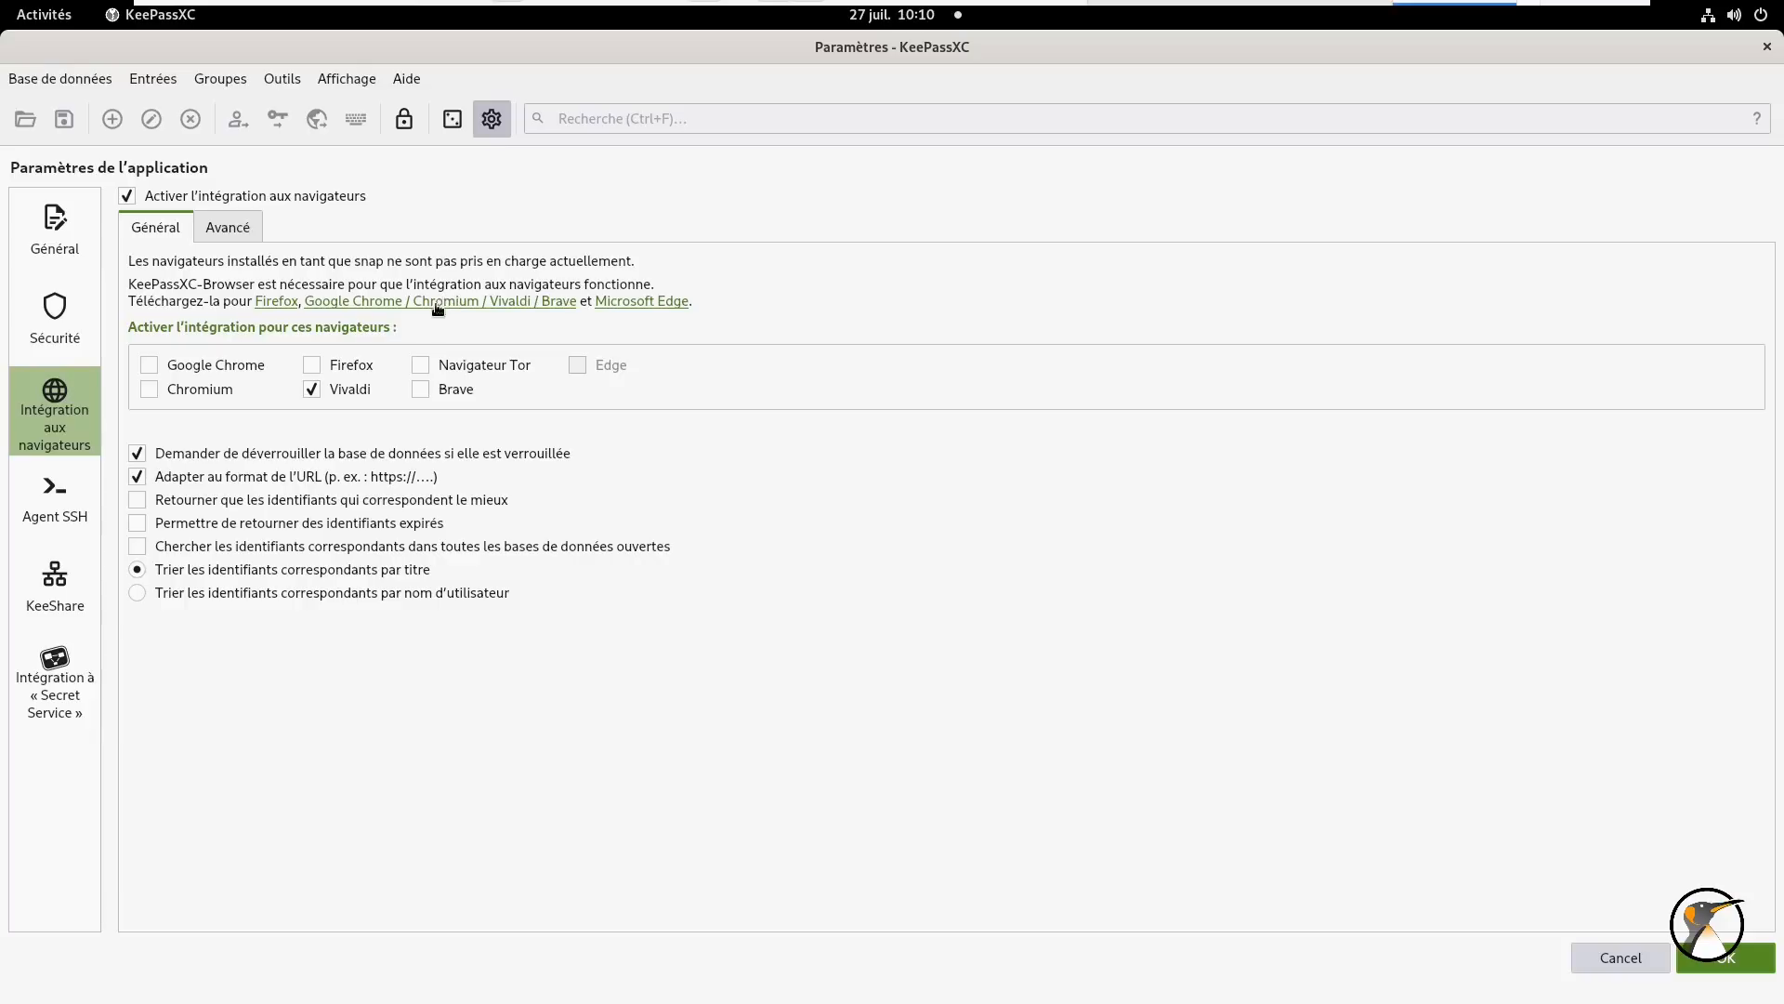
pyautogui.click(484, 302)
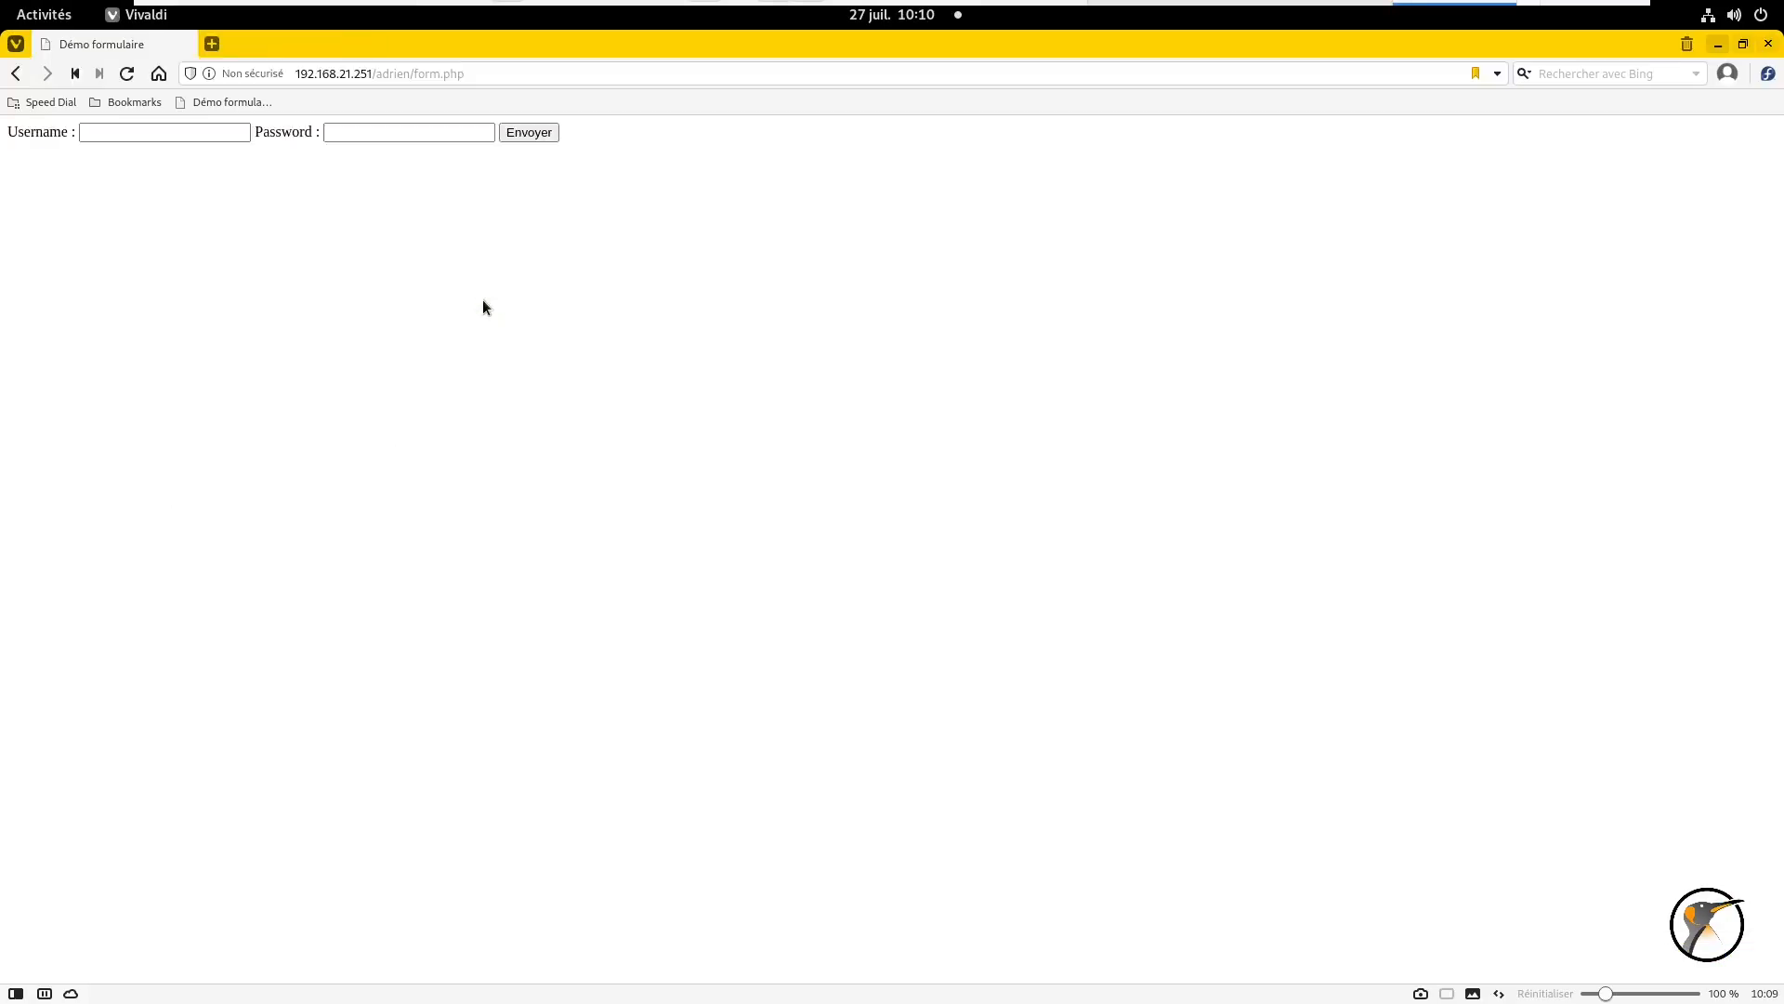
# - Add the KeePassXC-Browser extension to Vivaldi and accept the pending KeePassXC settings
pyautogui.click(1314, 275)
pyautogui.click(1033, 619)
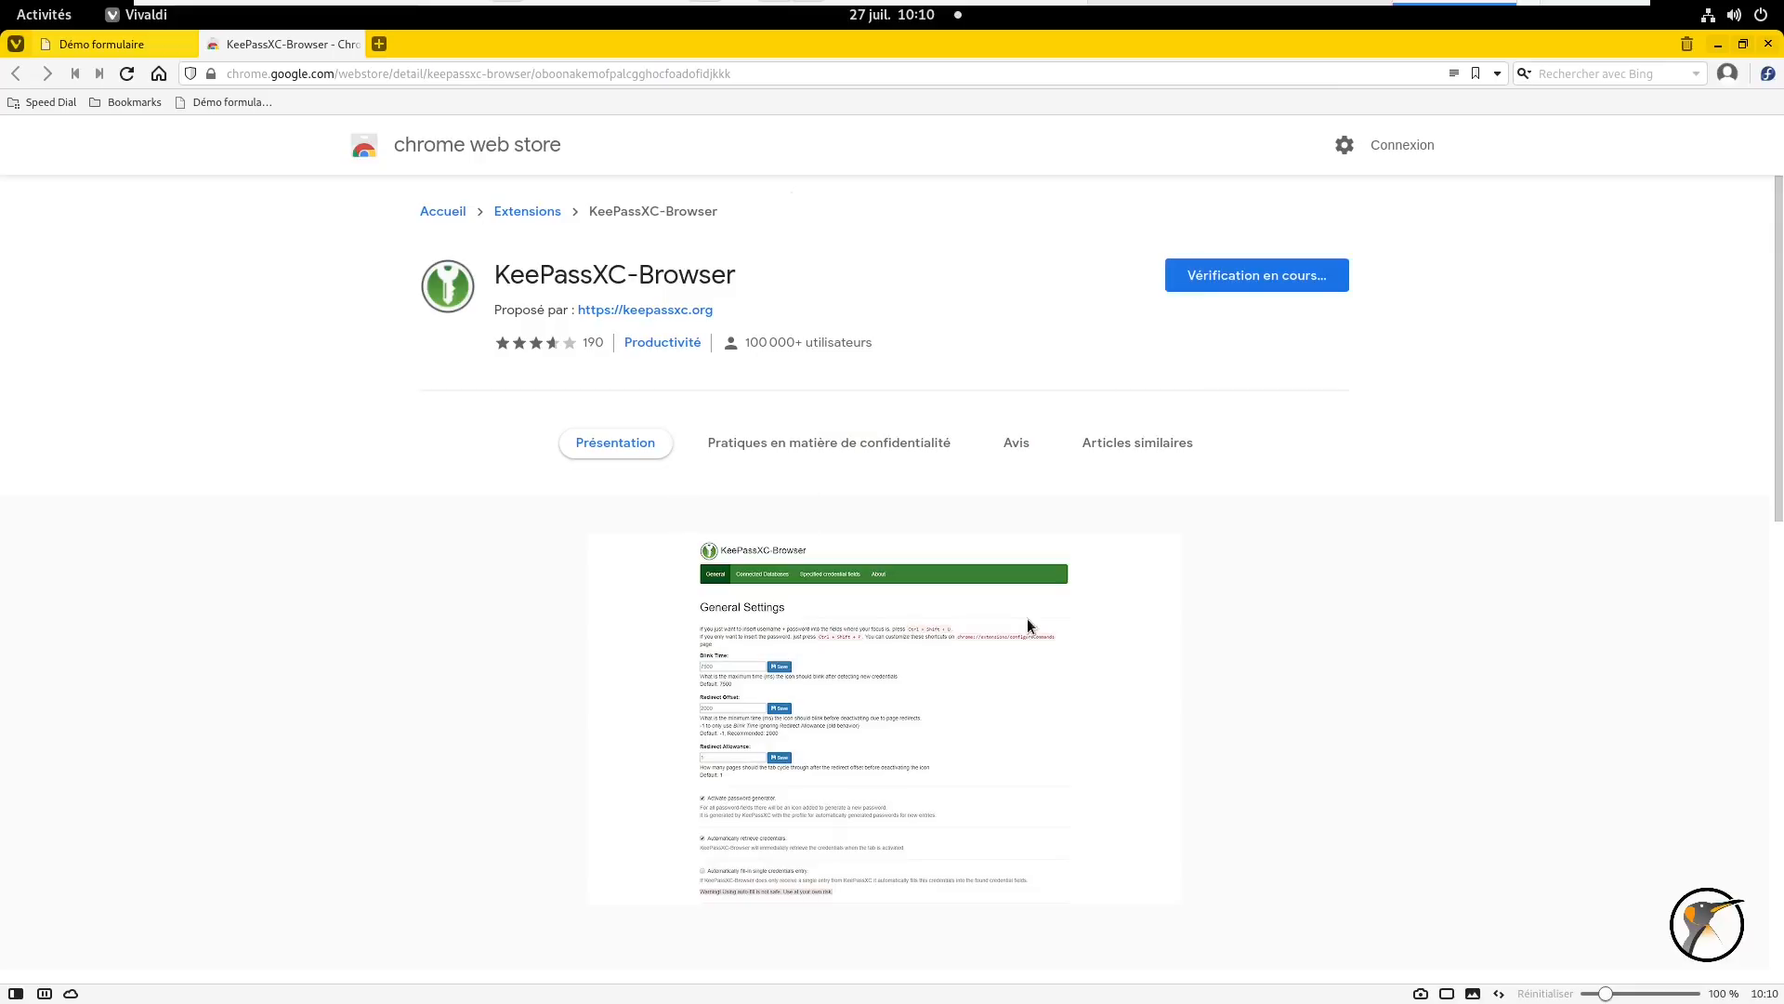
pyautogui.click(42, 14)
pyautogui.click(614, 512)
pyautogui.press('Return')
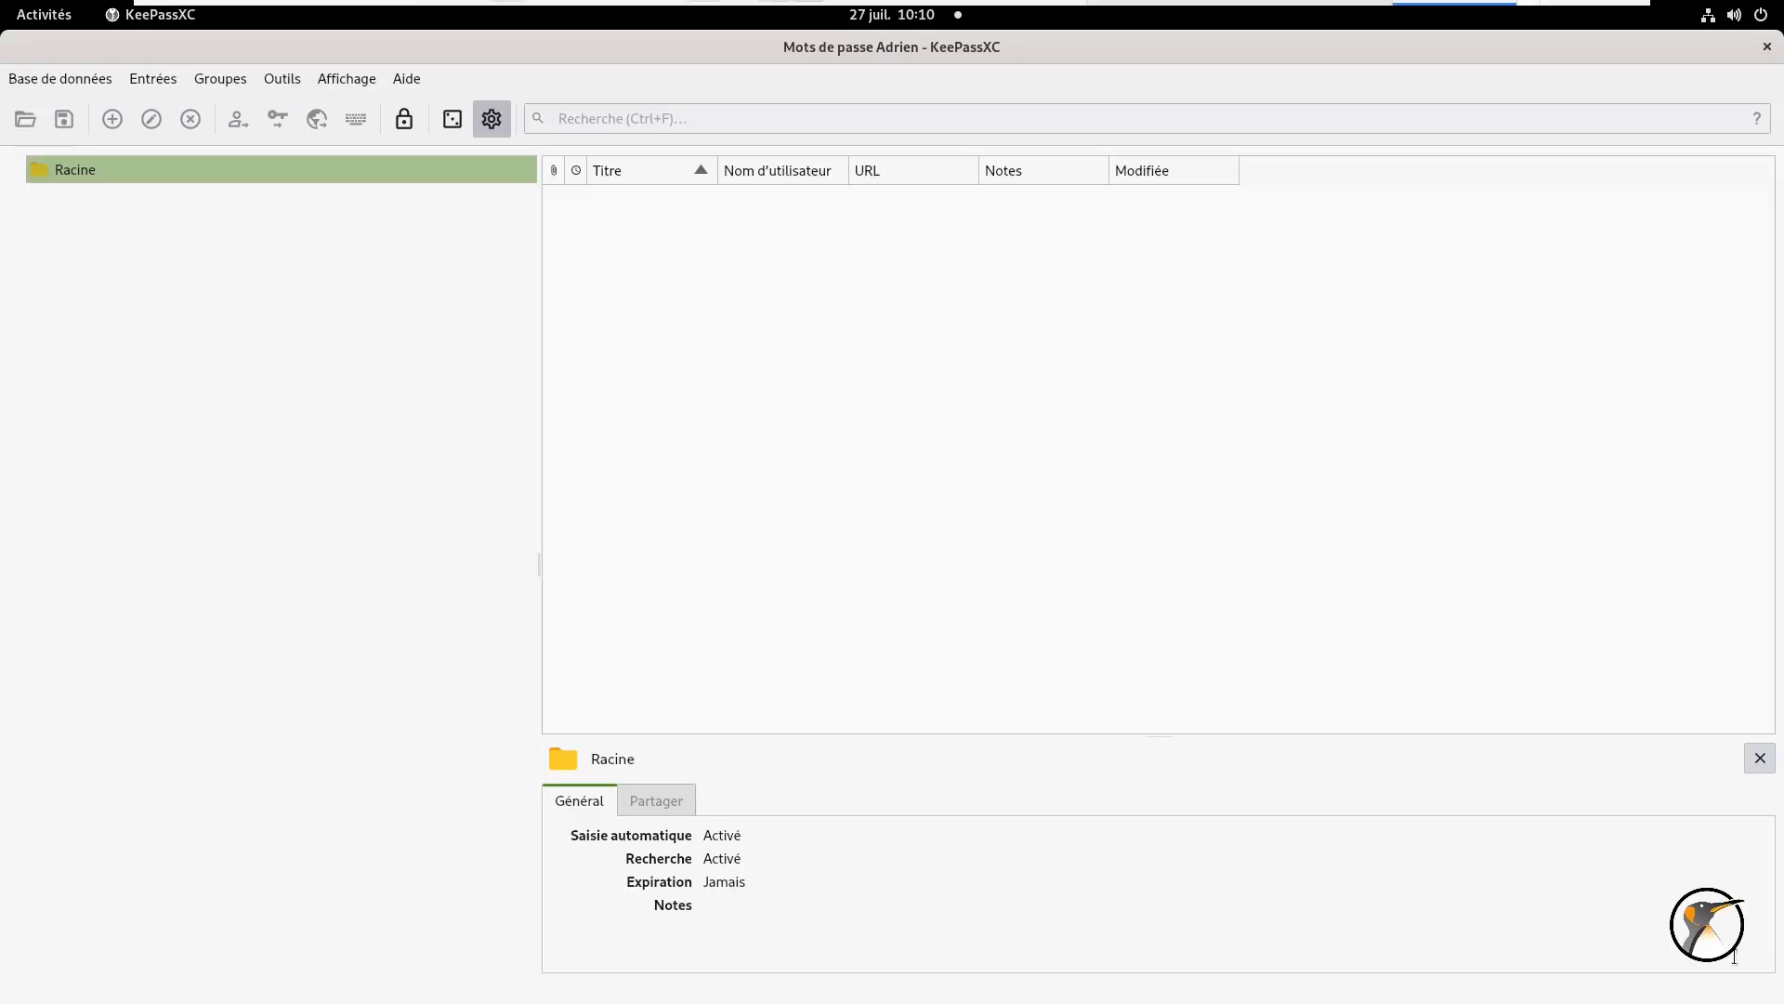
# - Show KeePassXC's browser integration settings, then the extension's connected databases page in Vivaldi
pyautogui.click(491, 119)
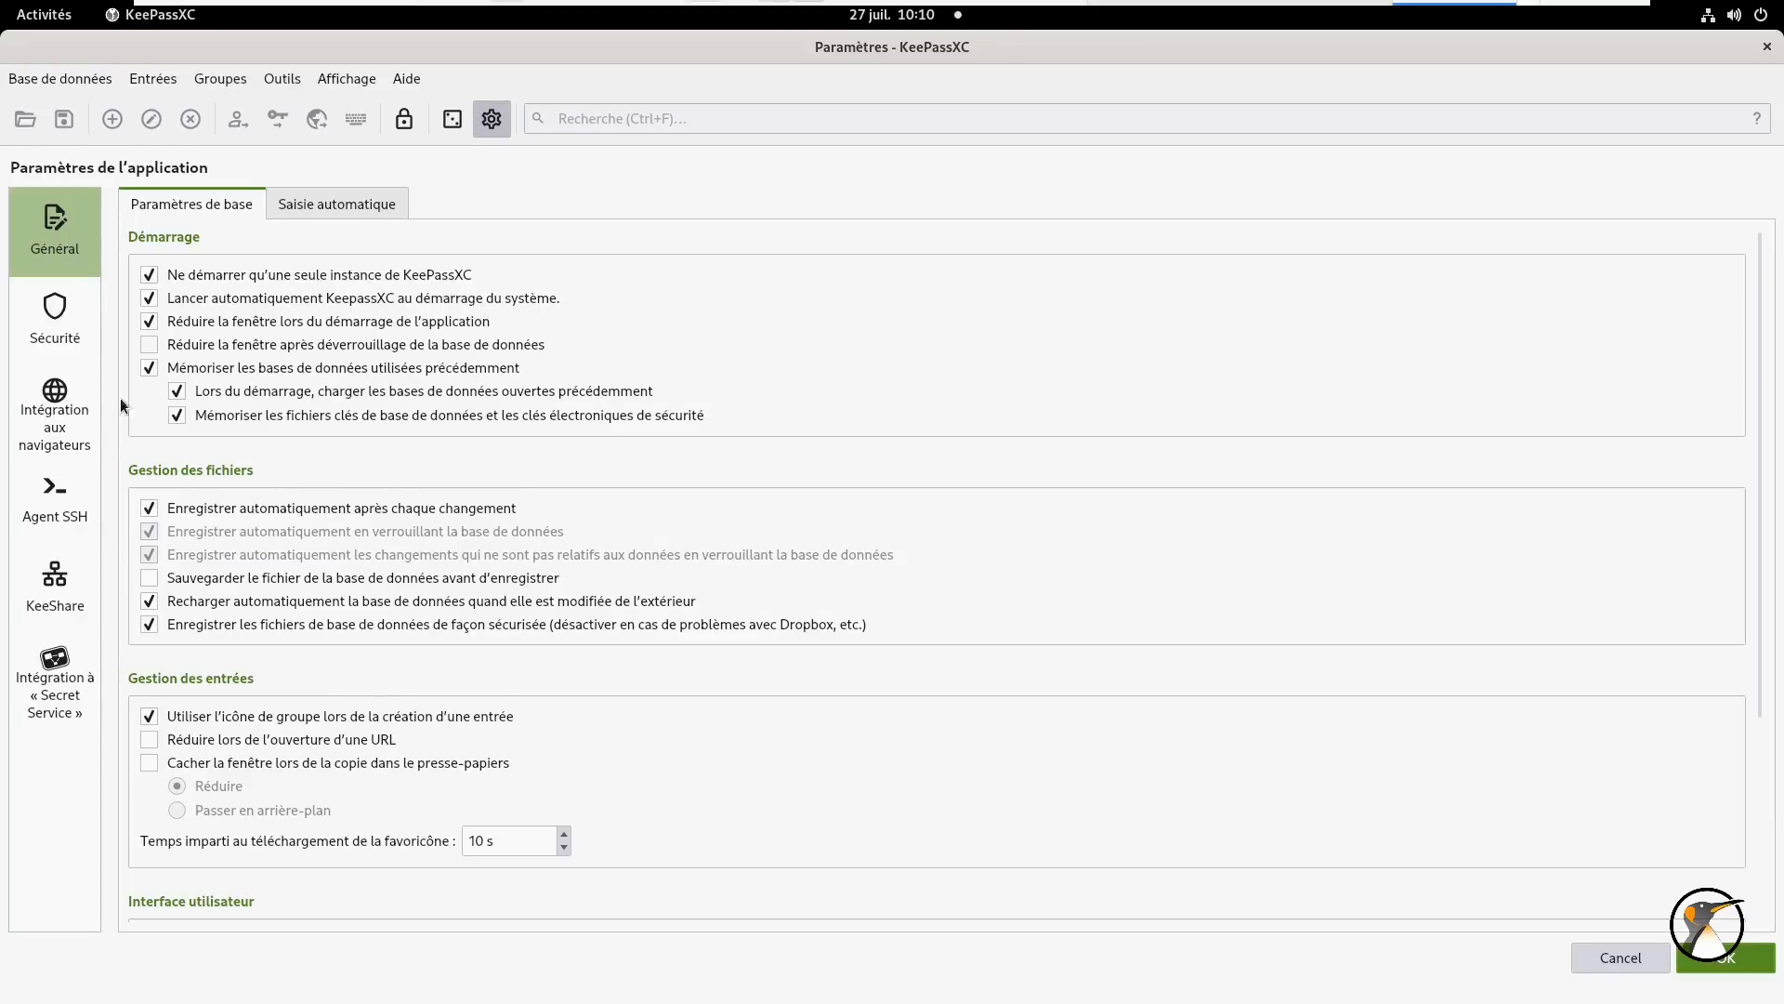
pyautogui.click(72, 411)
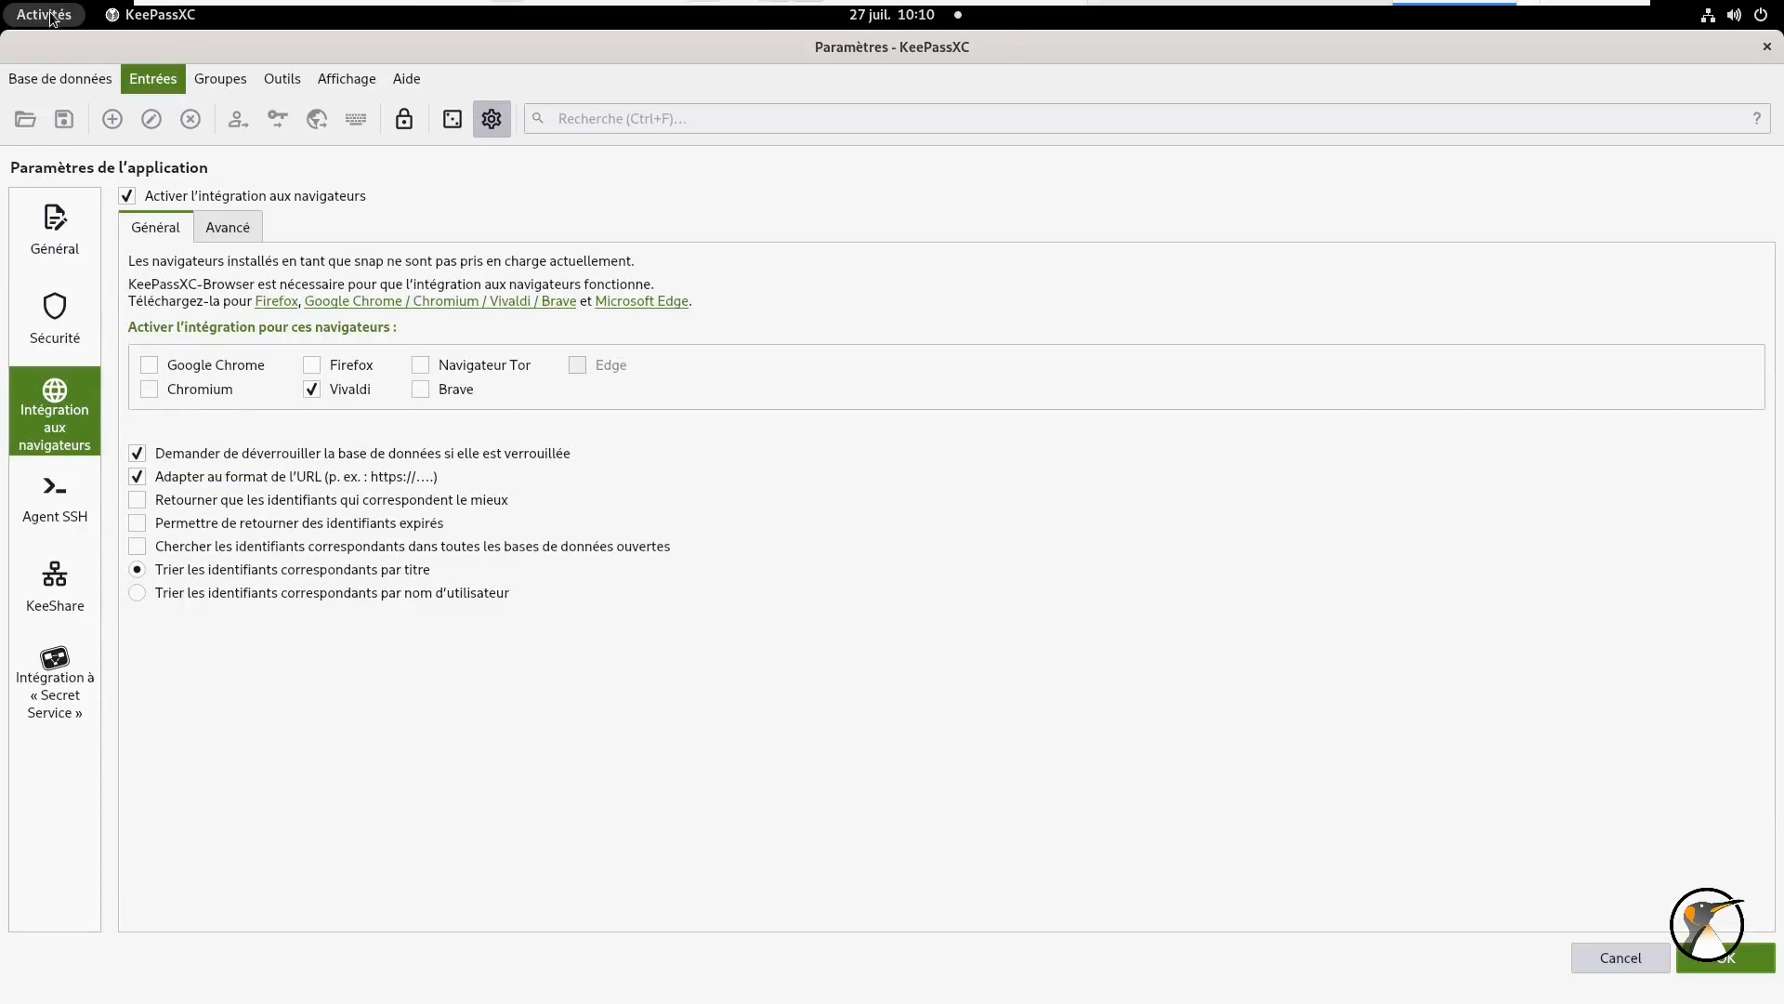
pyautogui.click(42, 14)
pyautogui.click(1075, 422)
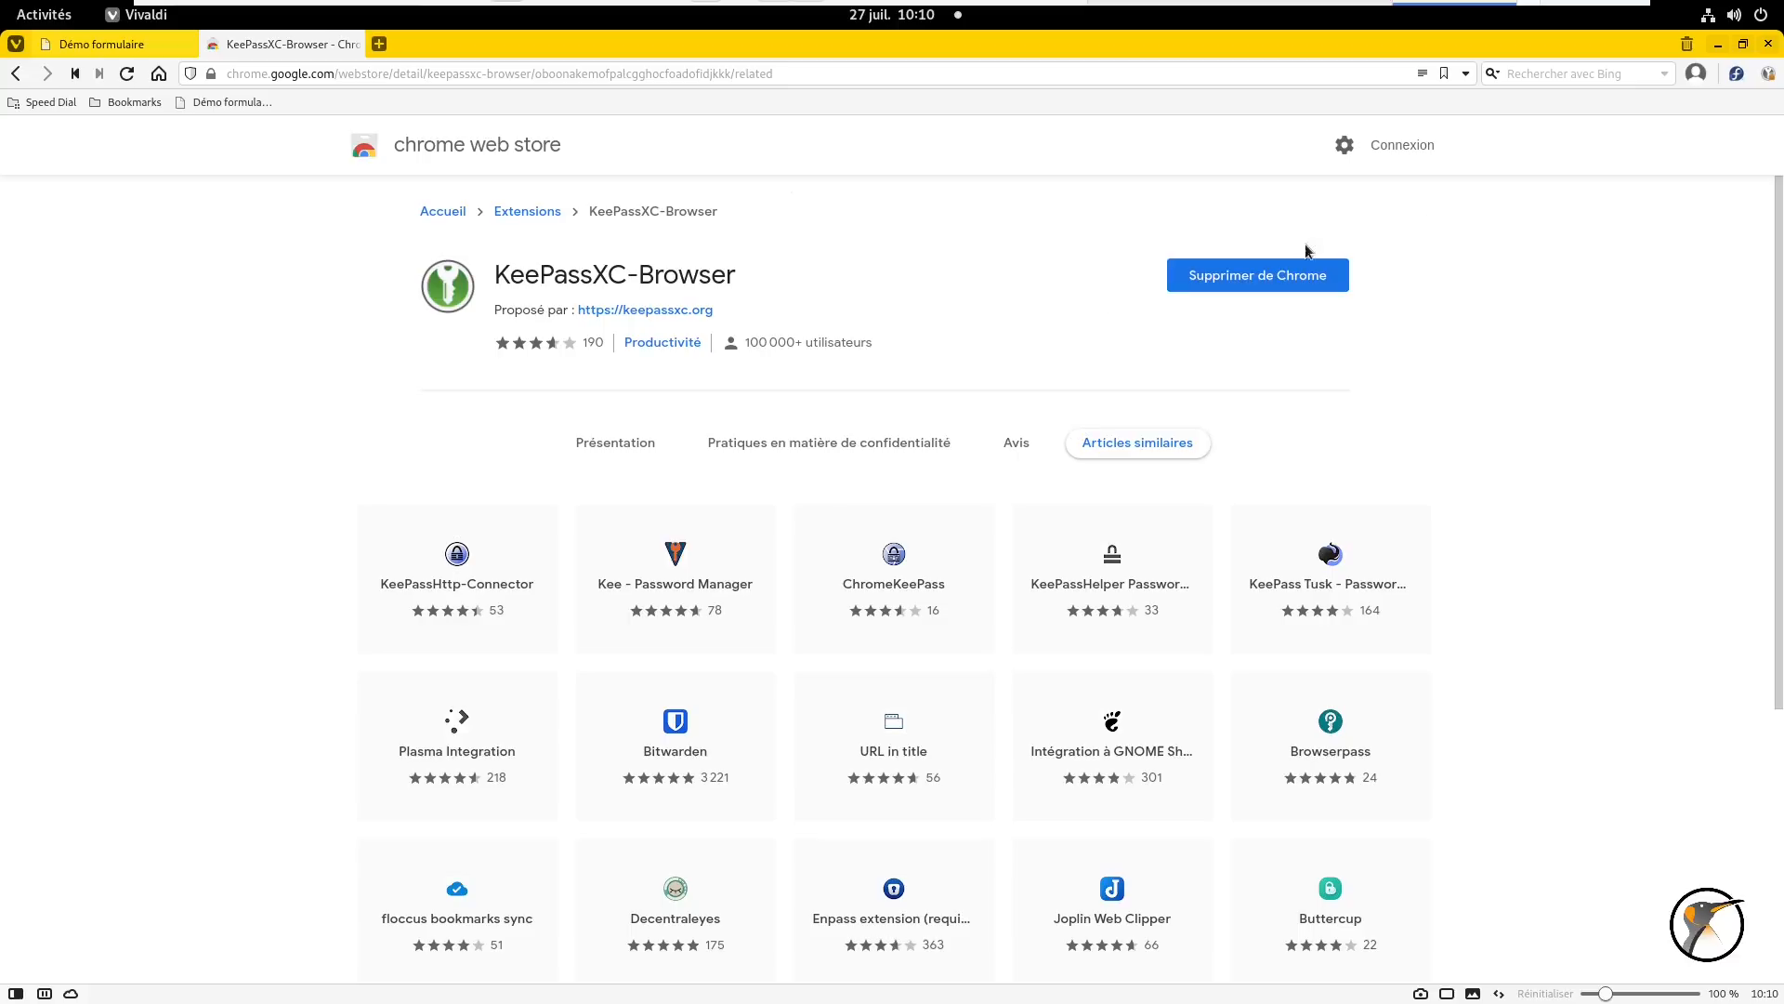
pyautogui.click(1768, 73)
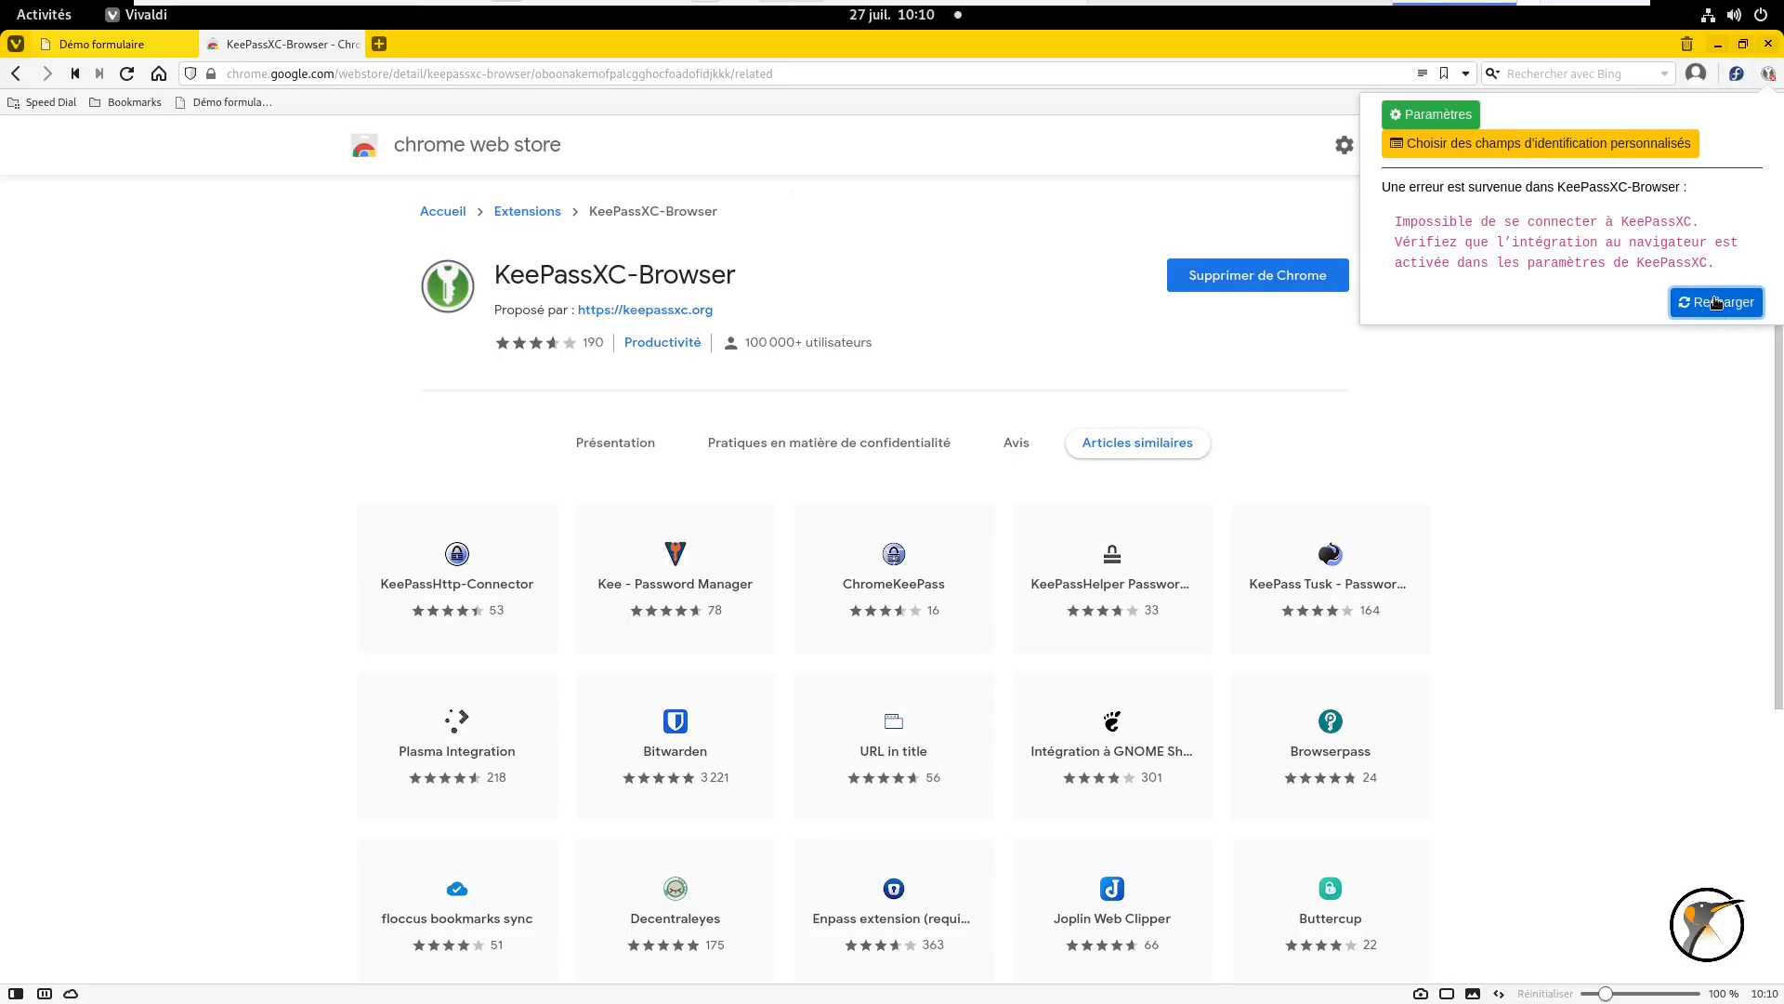
pyautogui.click(1438, 114)
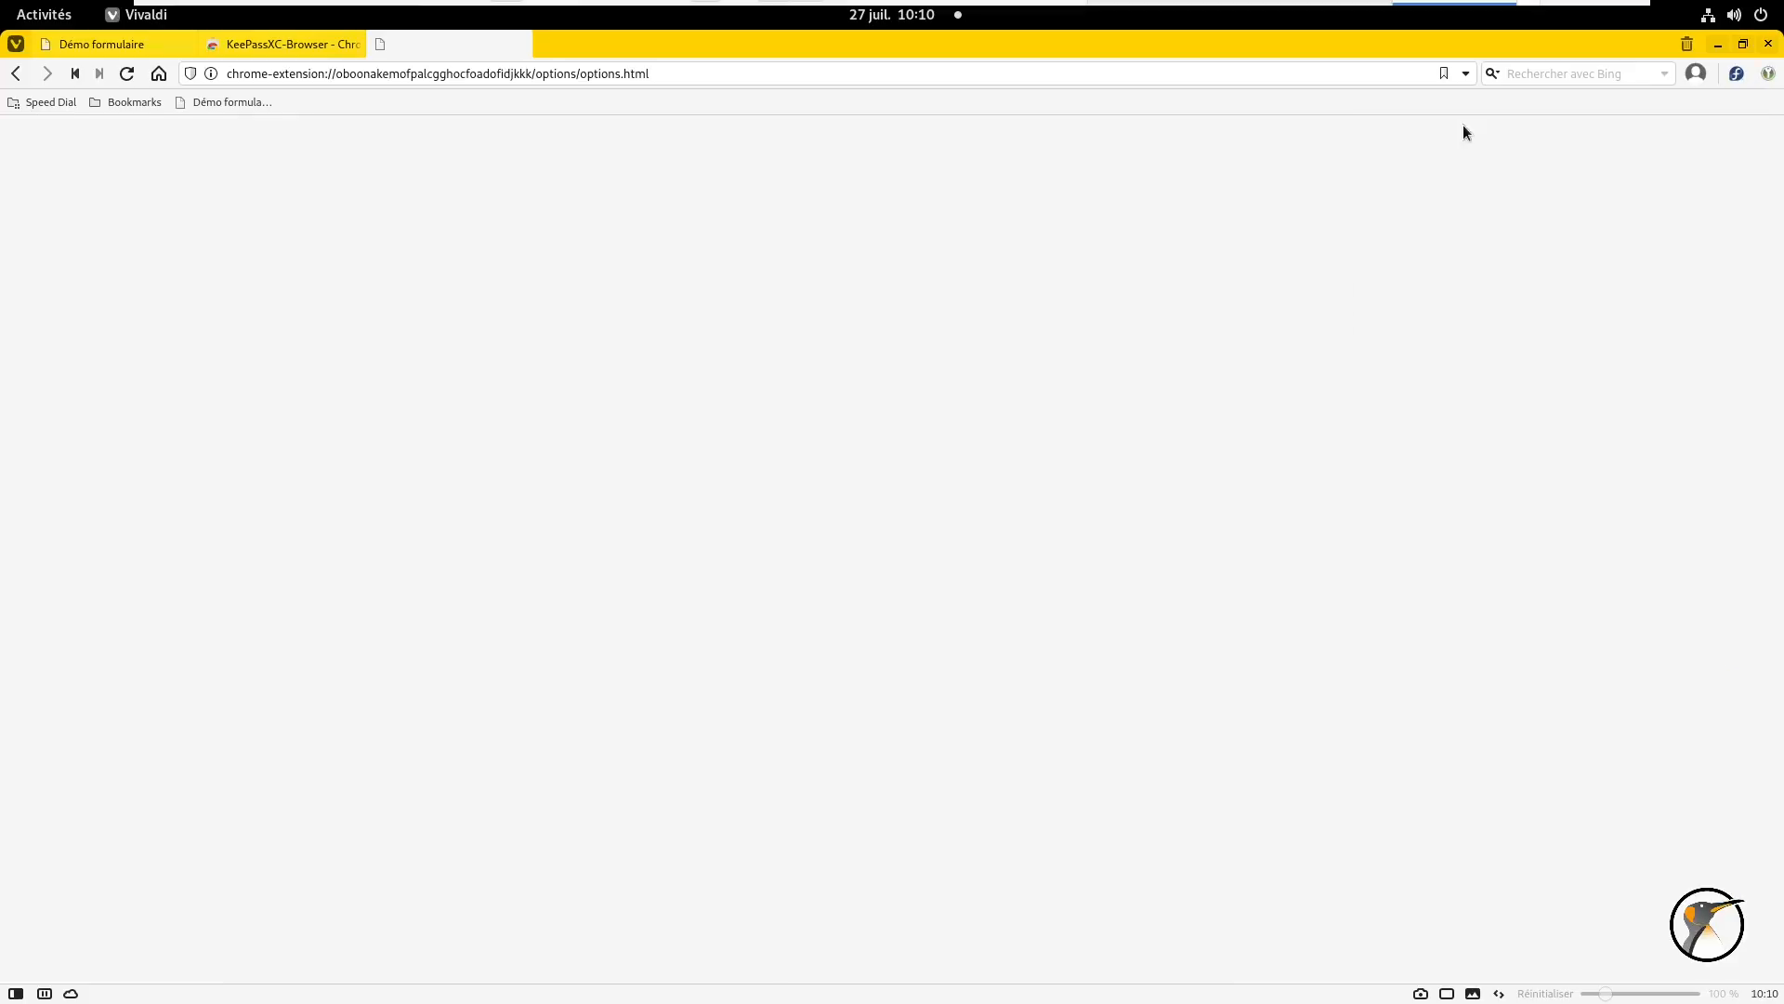
pyautogui.click(101, 238)
# - Connect KeePassXC-Browser to the database under the name 'vivaldi', then minimise Vivaldi
pyautogui.click(321, 356)
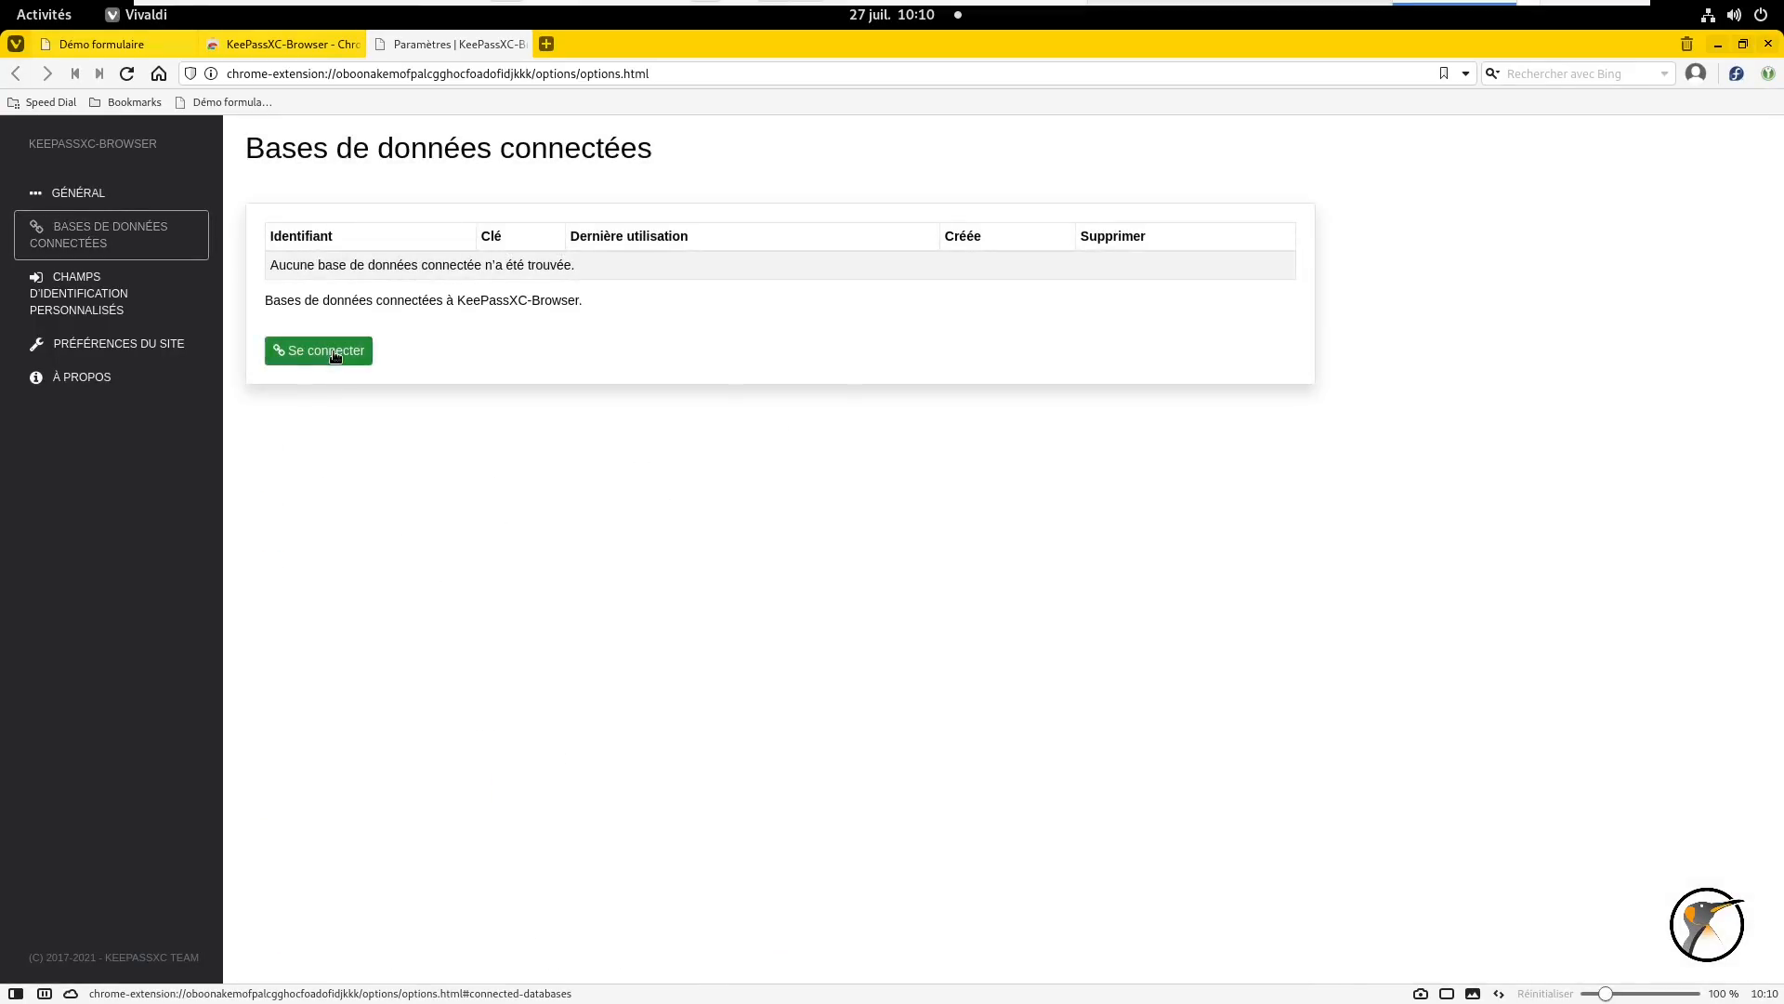
pyautogui.moveTo(1008, 368); pyautogui.dragTo(1063, 367)
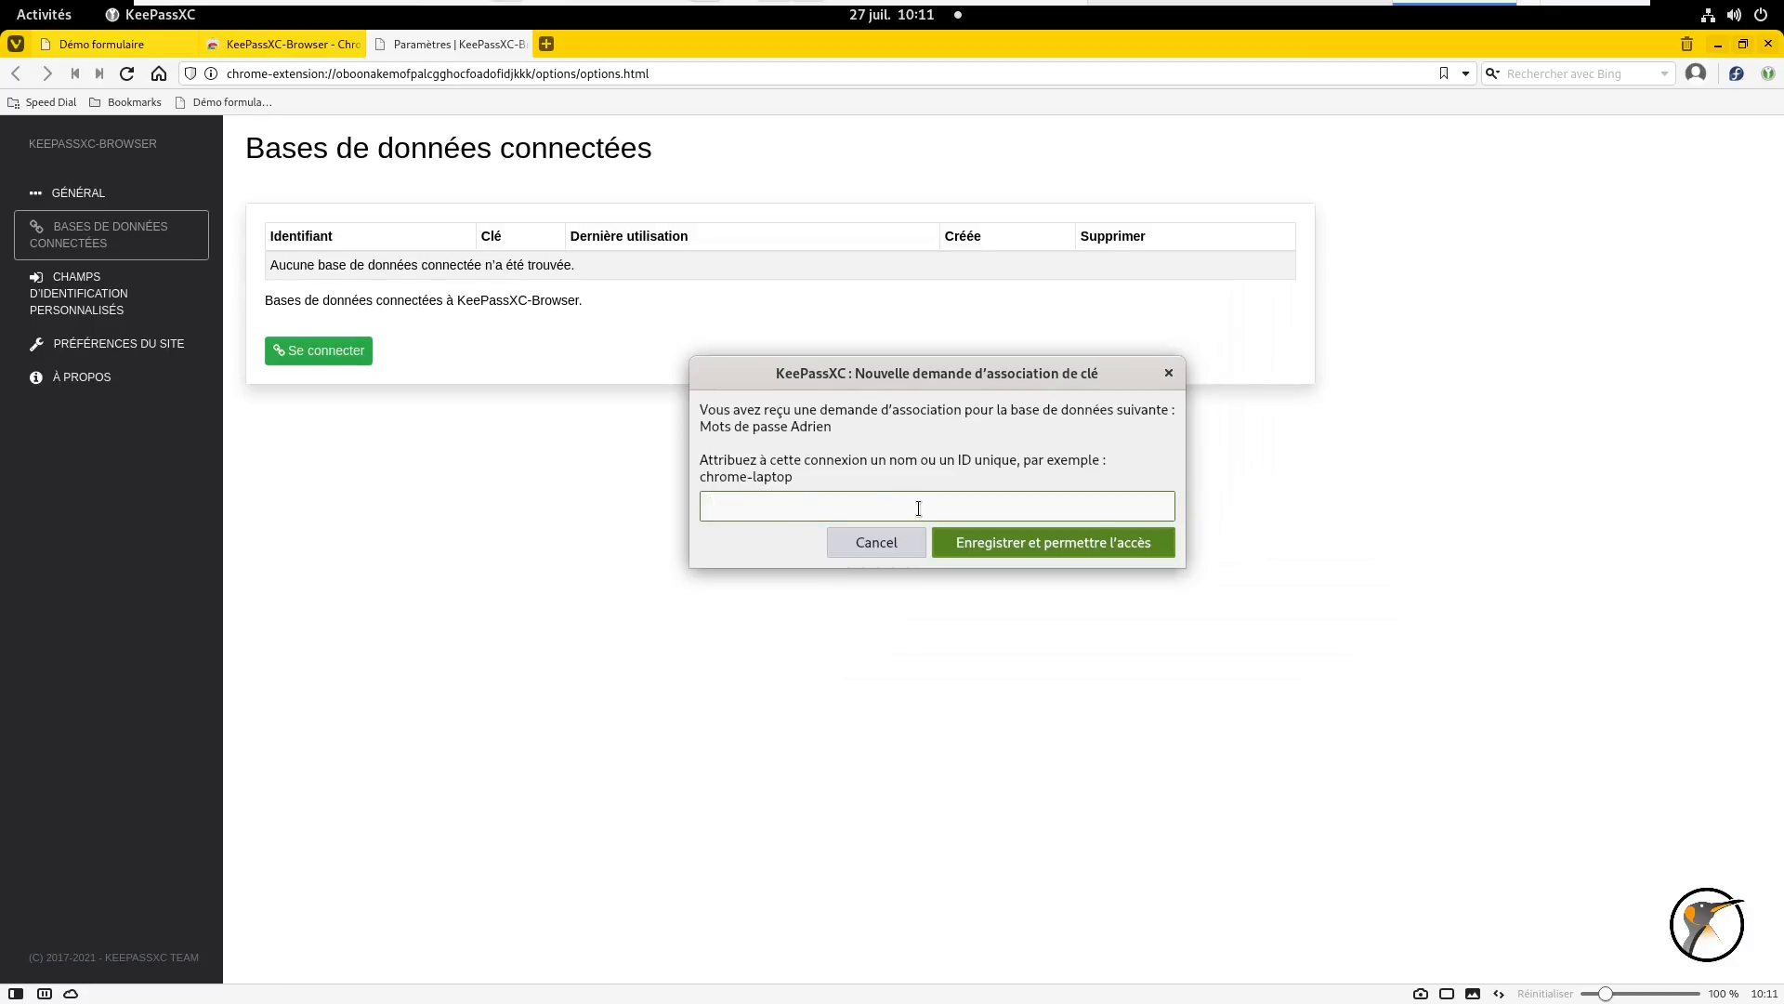
pyautogui.write('vivaldi')
pyautogui.click(1007, 543)
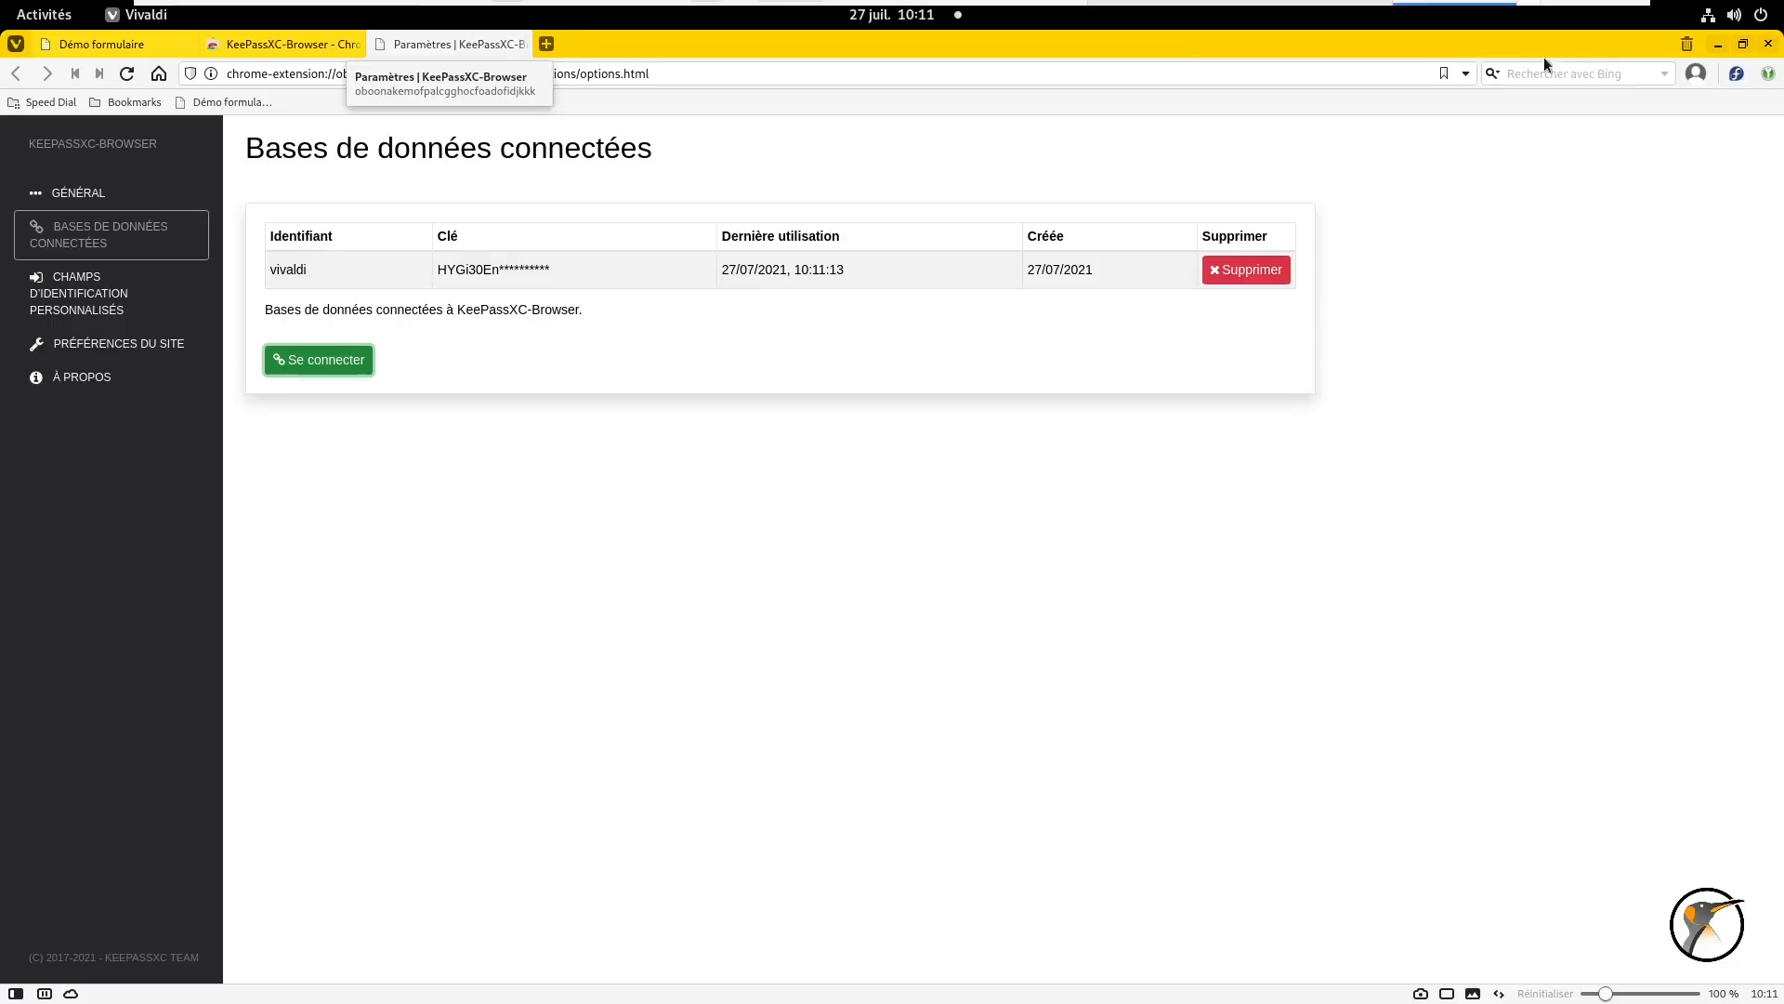
pyautogui.click(1716, 46)
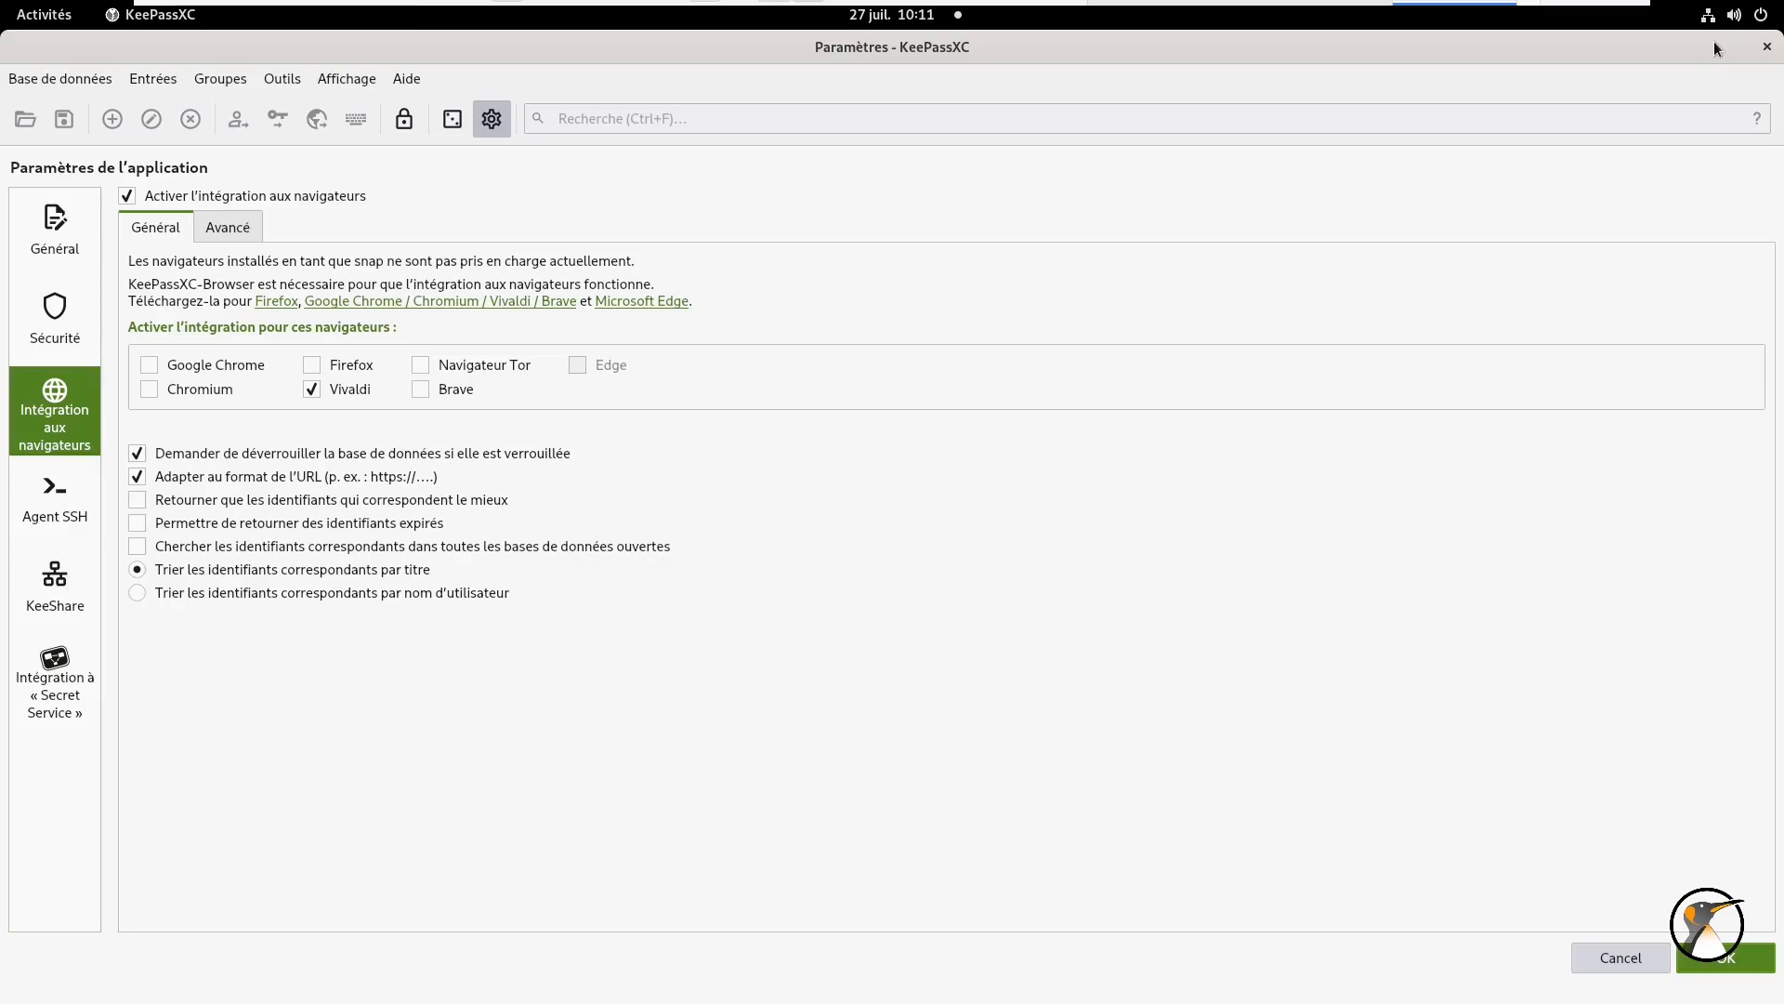
# - Review the SSH agent and browser integration settings pages, then accept the settings with OK
pyautogui.click(53, 505)
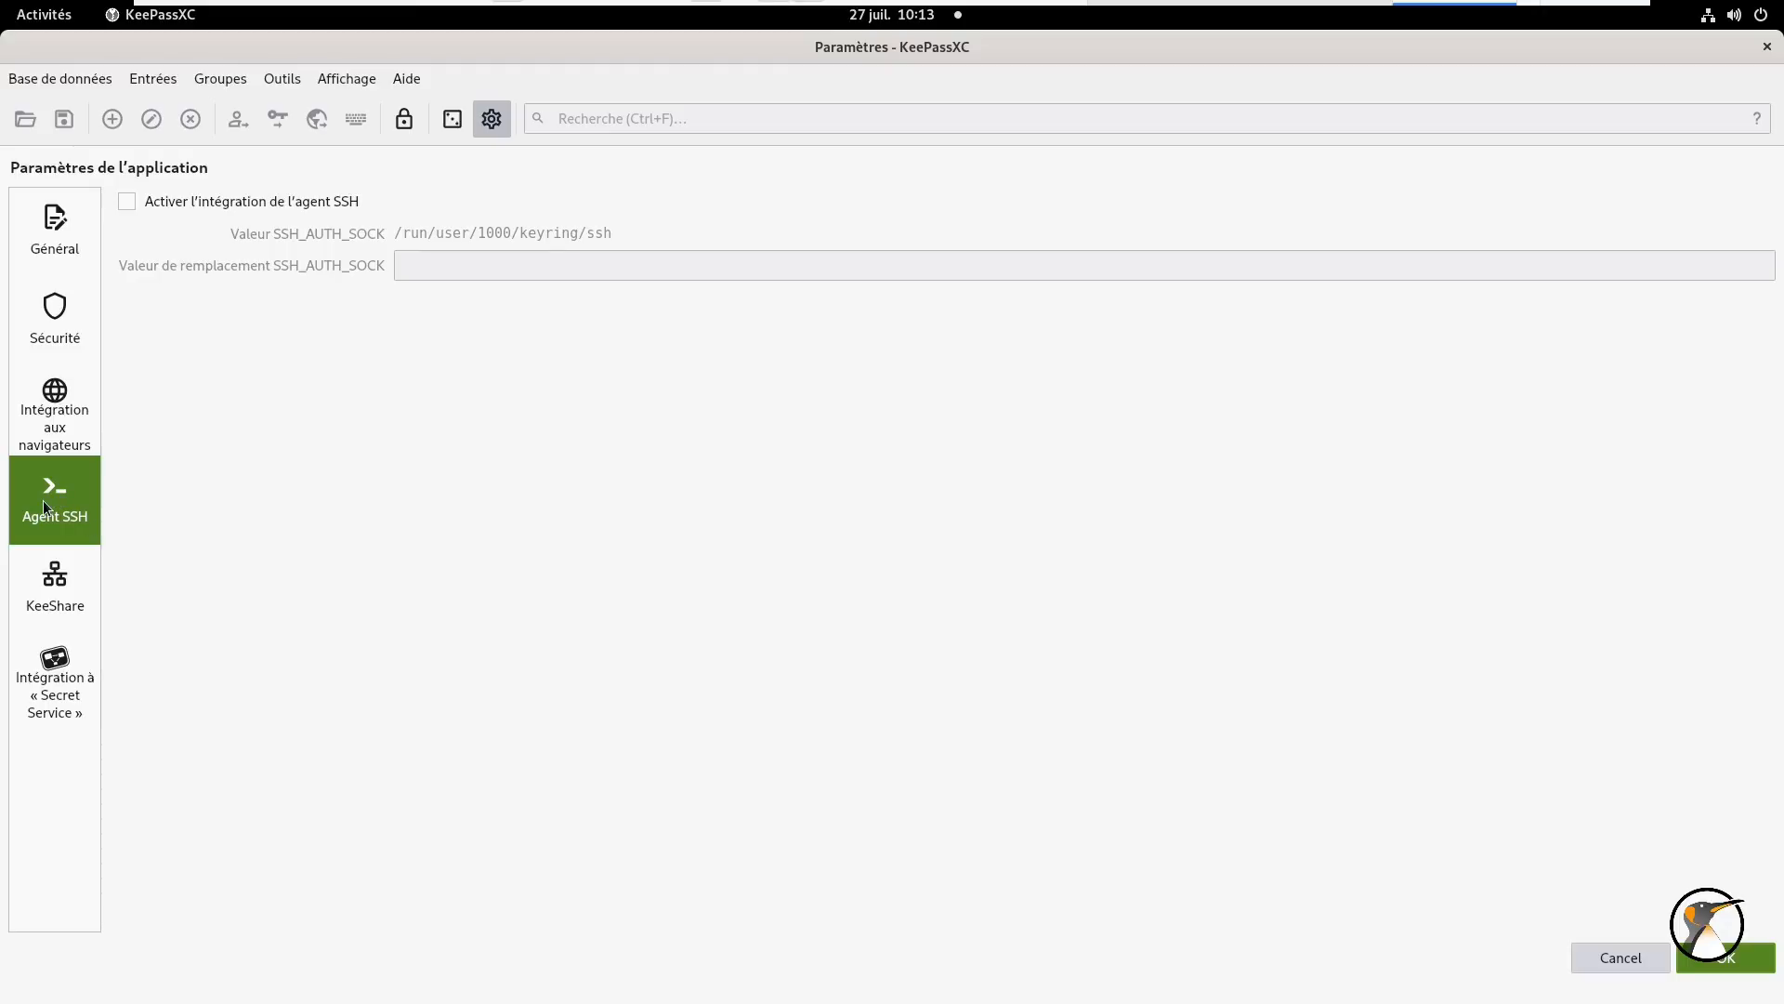
pyautogui.click(71, 409)
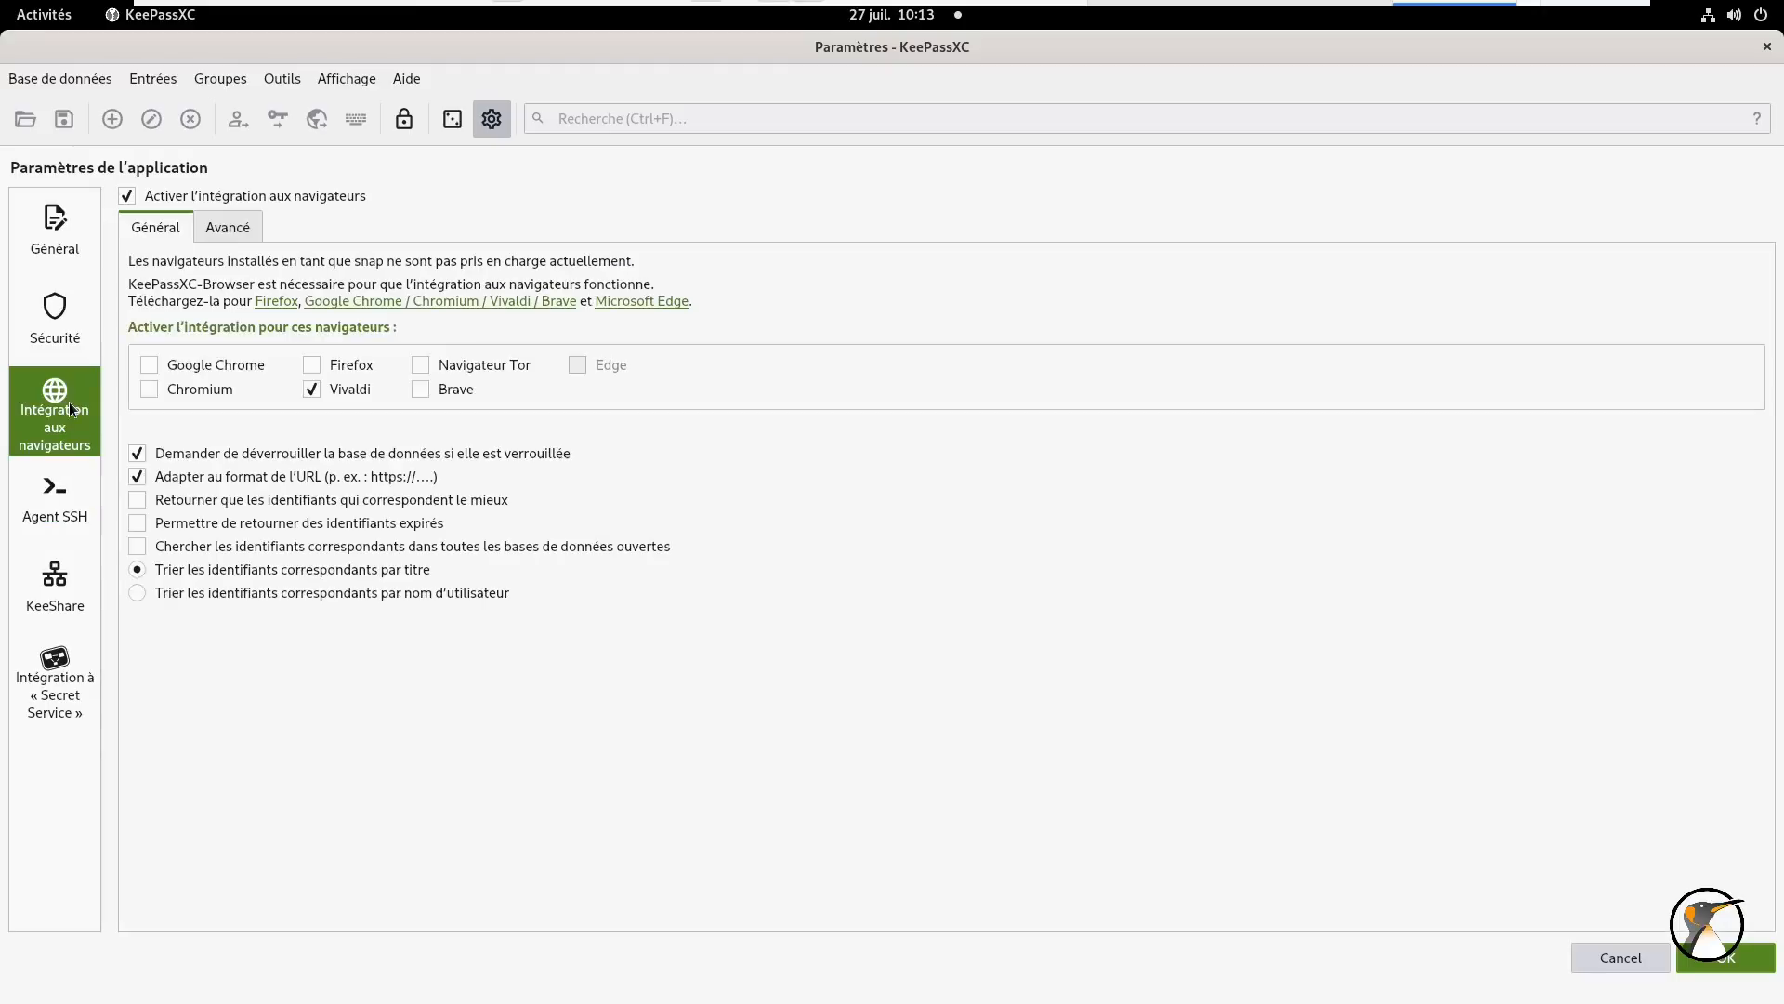
pyautogui.click(54, 499)
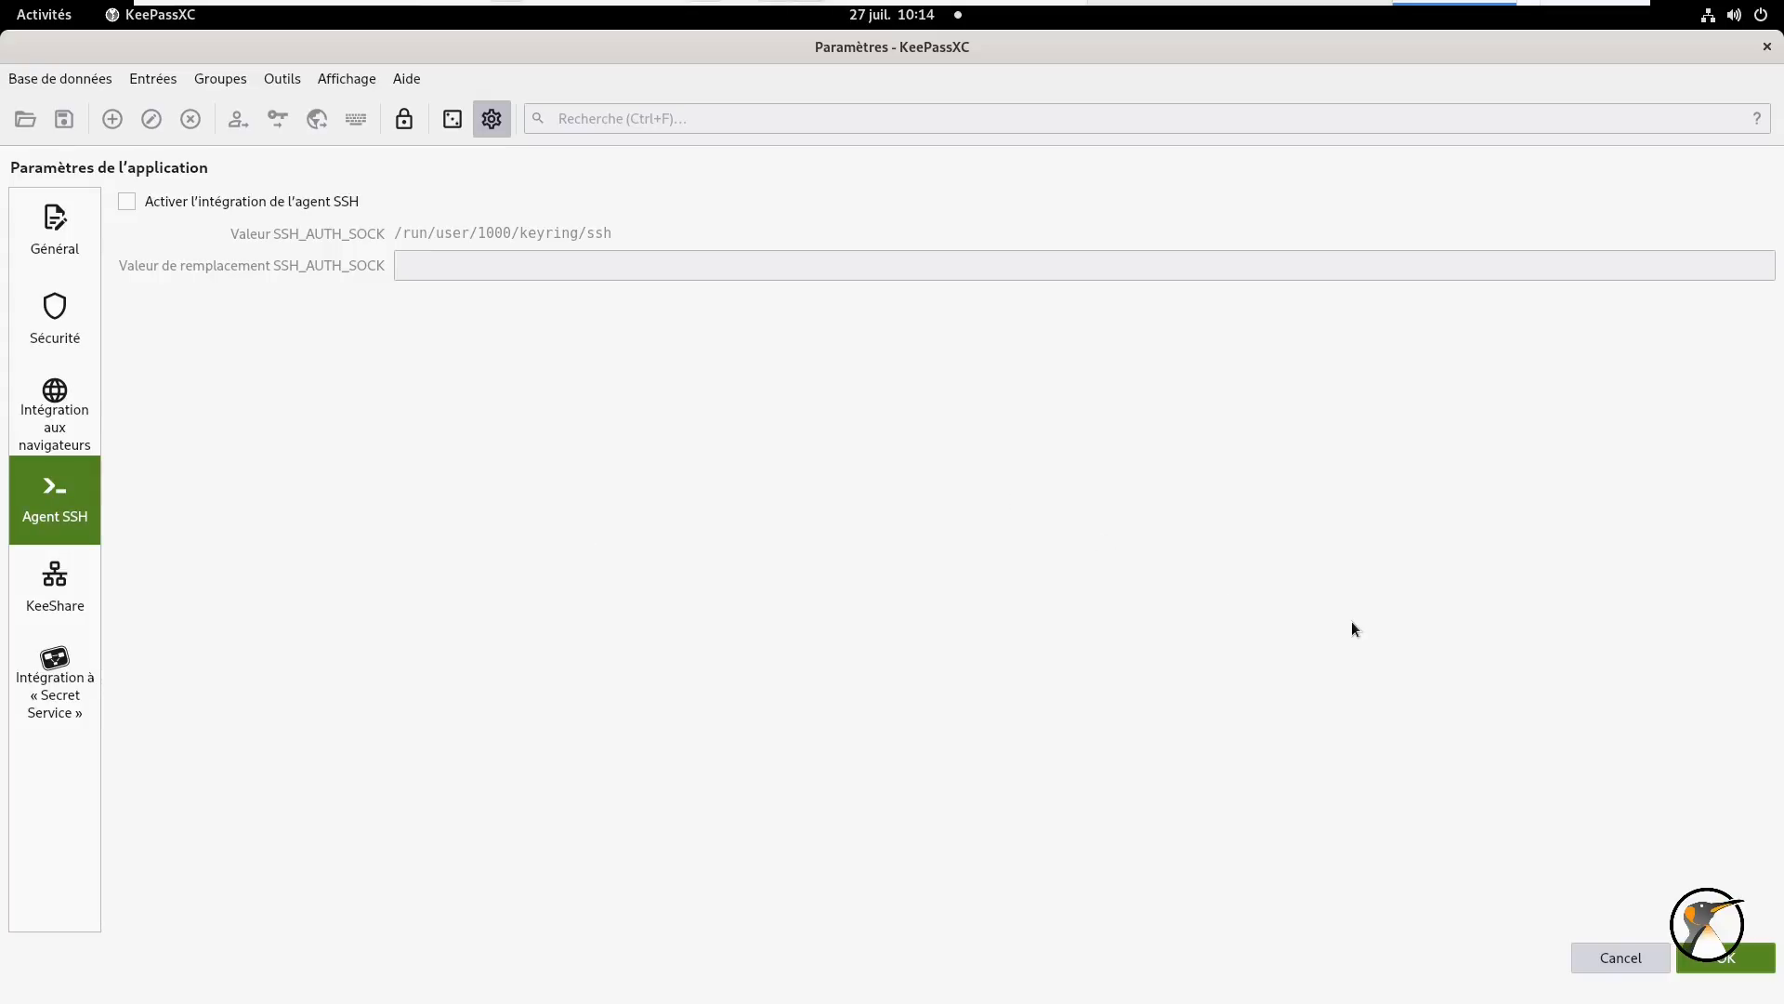
pyautogui.click(1710, 963)
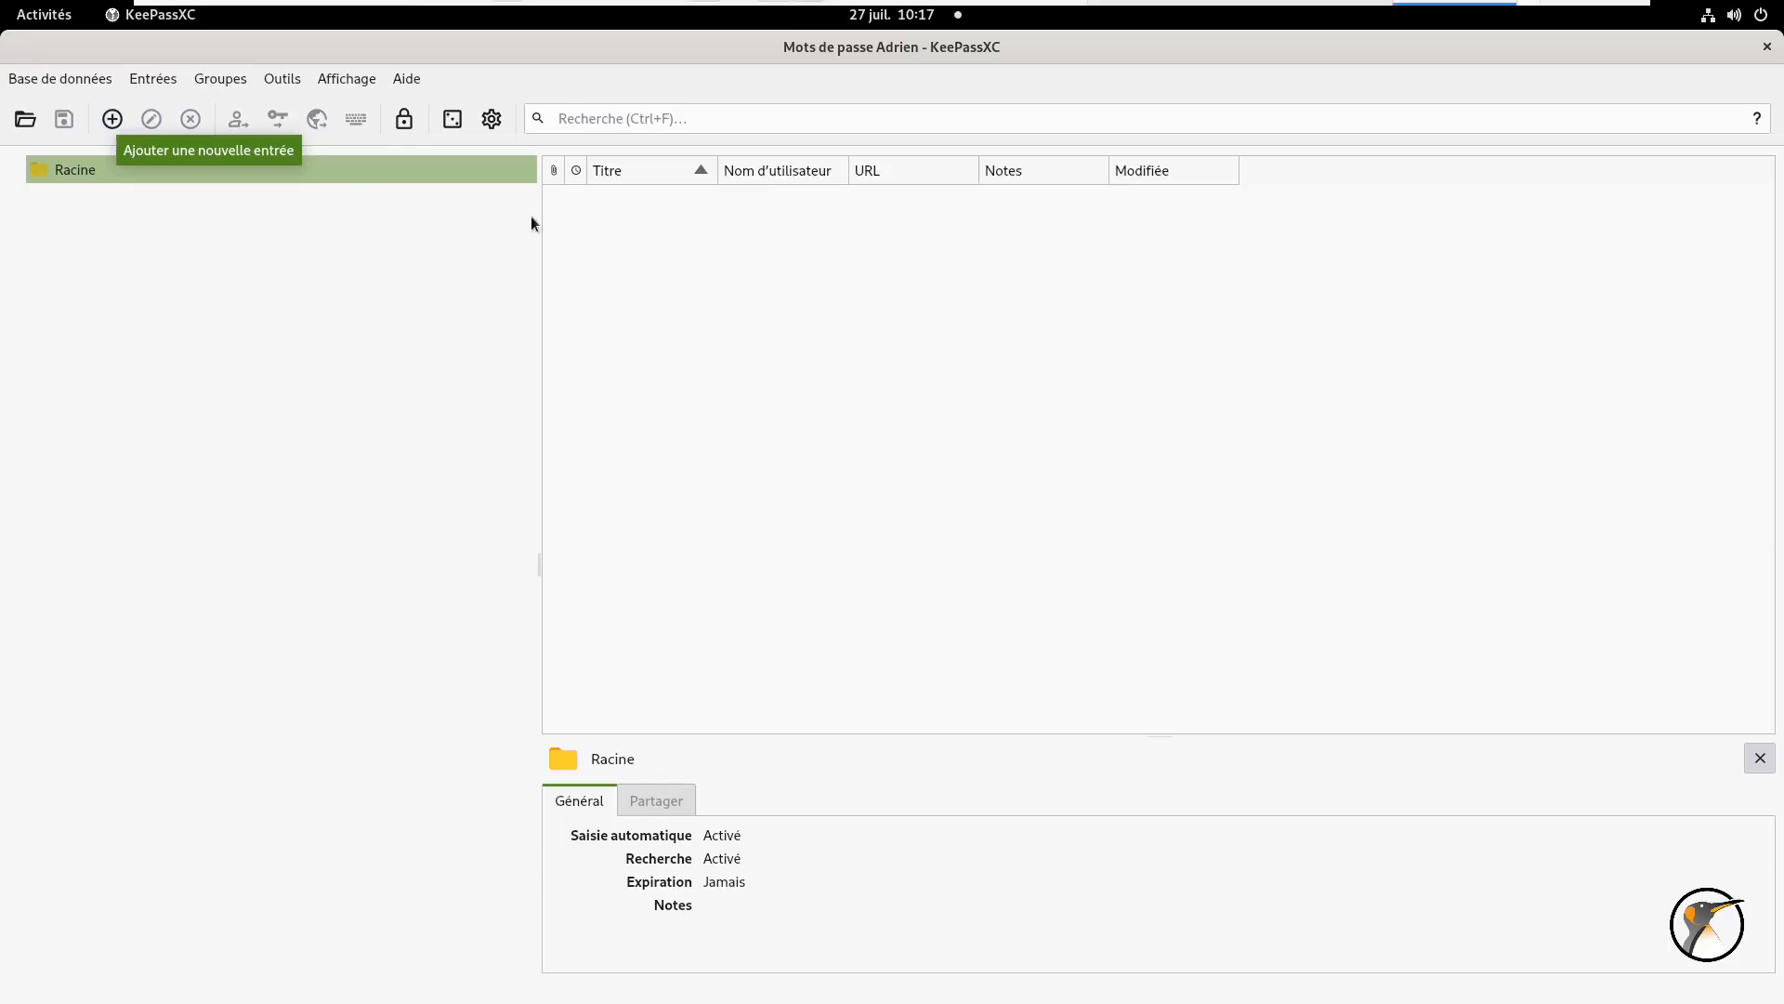
# - Create a new entry titled Fedora-fr with its username and password
pyautogui.rightClick(818, 258)
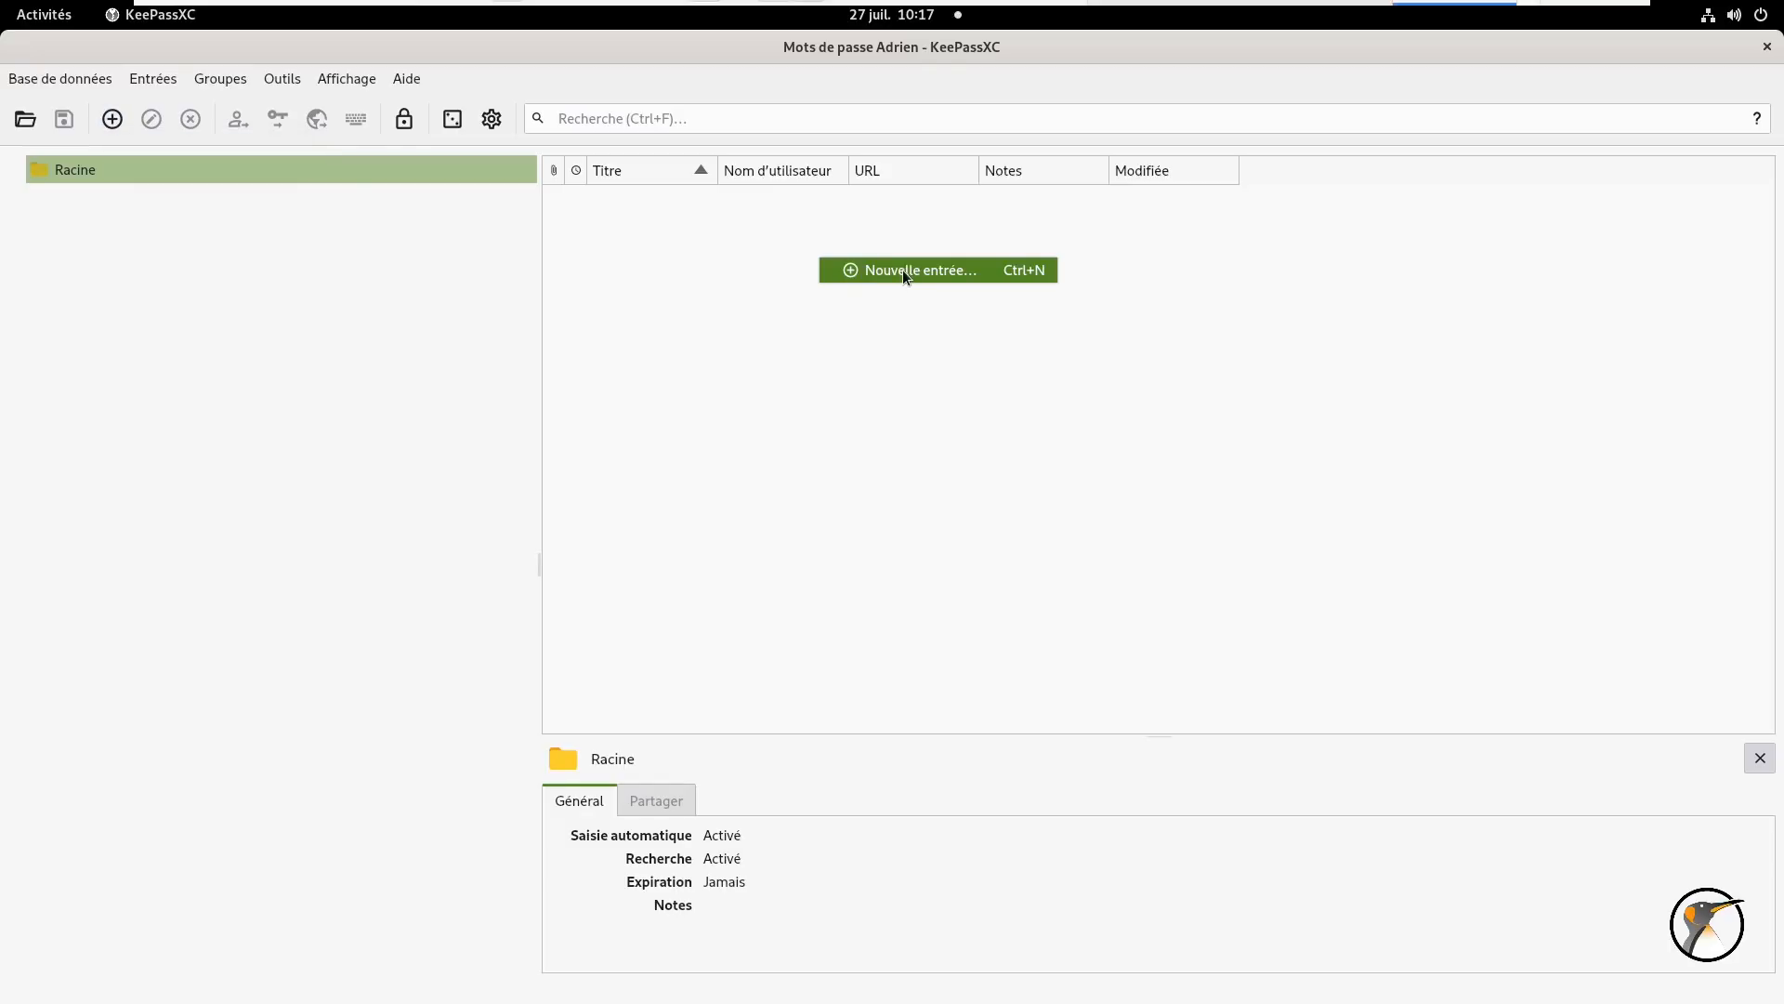
pyautogui.click(1012, 273)
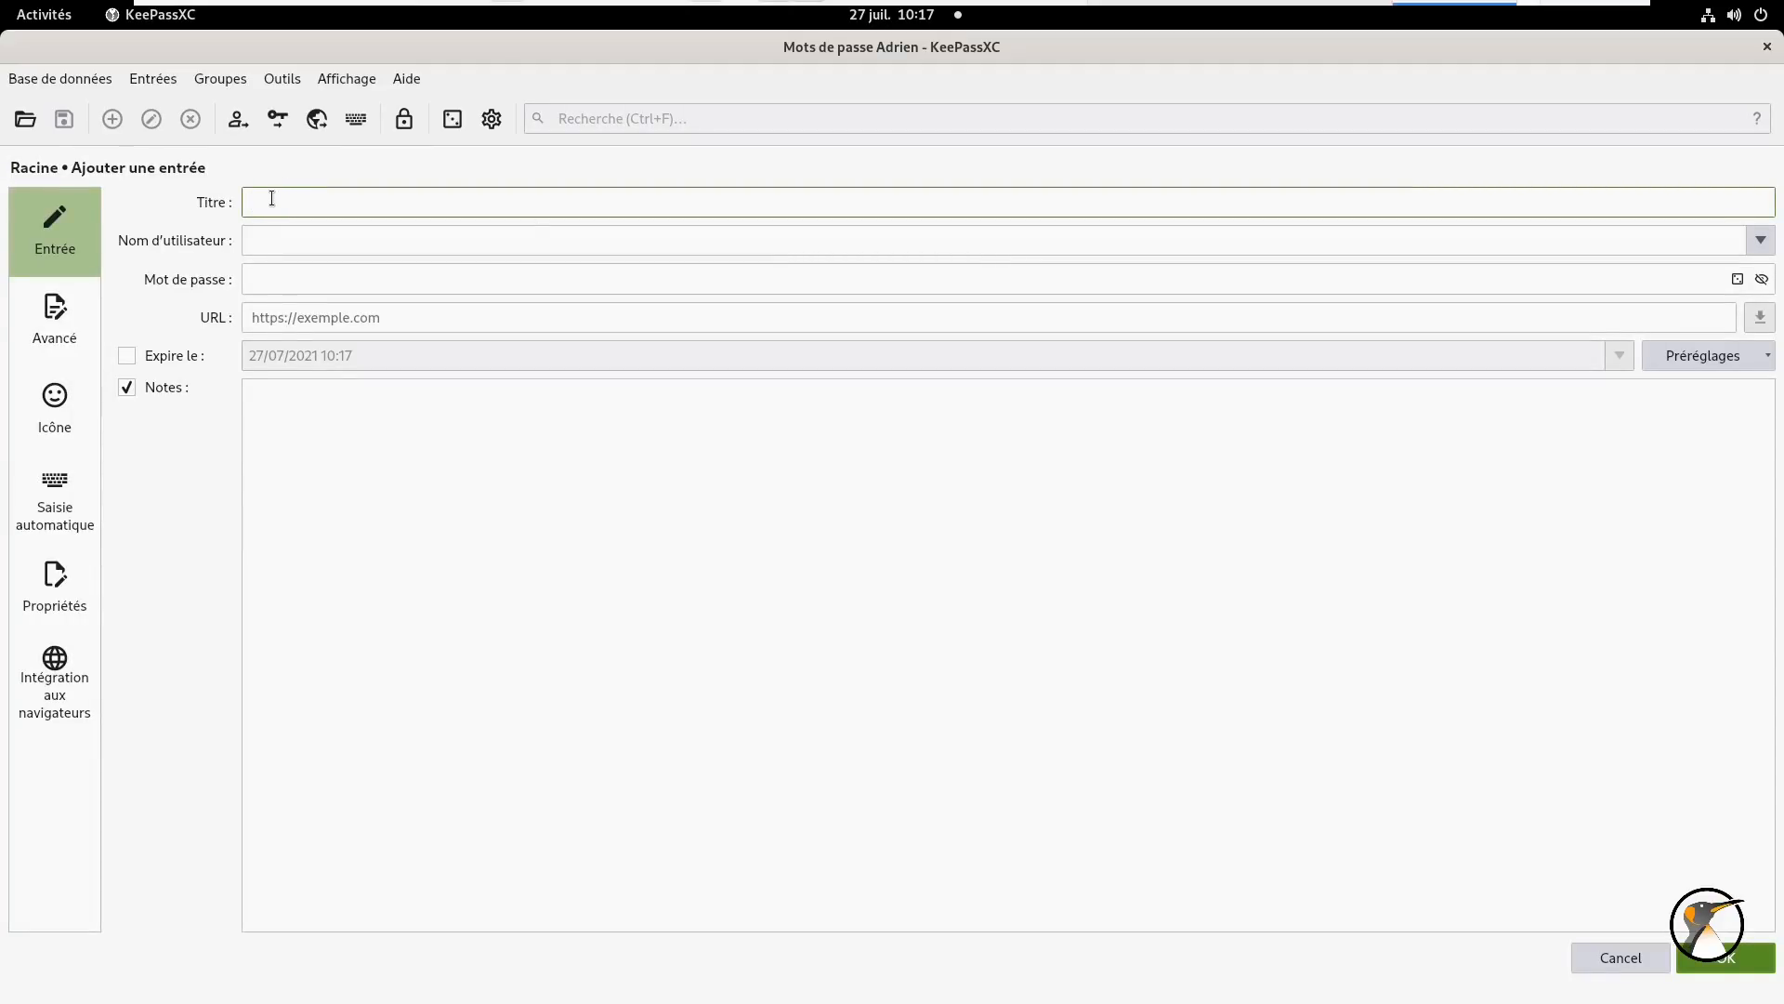
pyautogui.write('Fedora-fr')
pyautogui.click(287, 253)
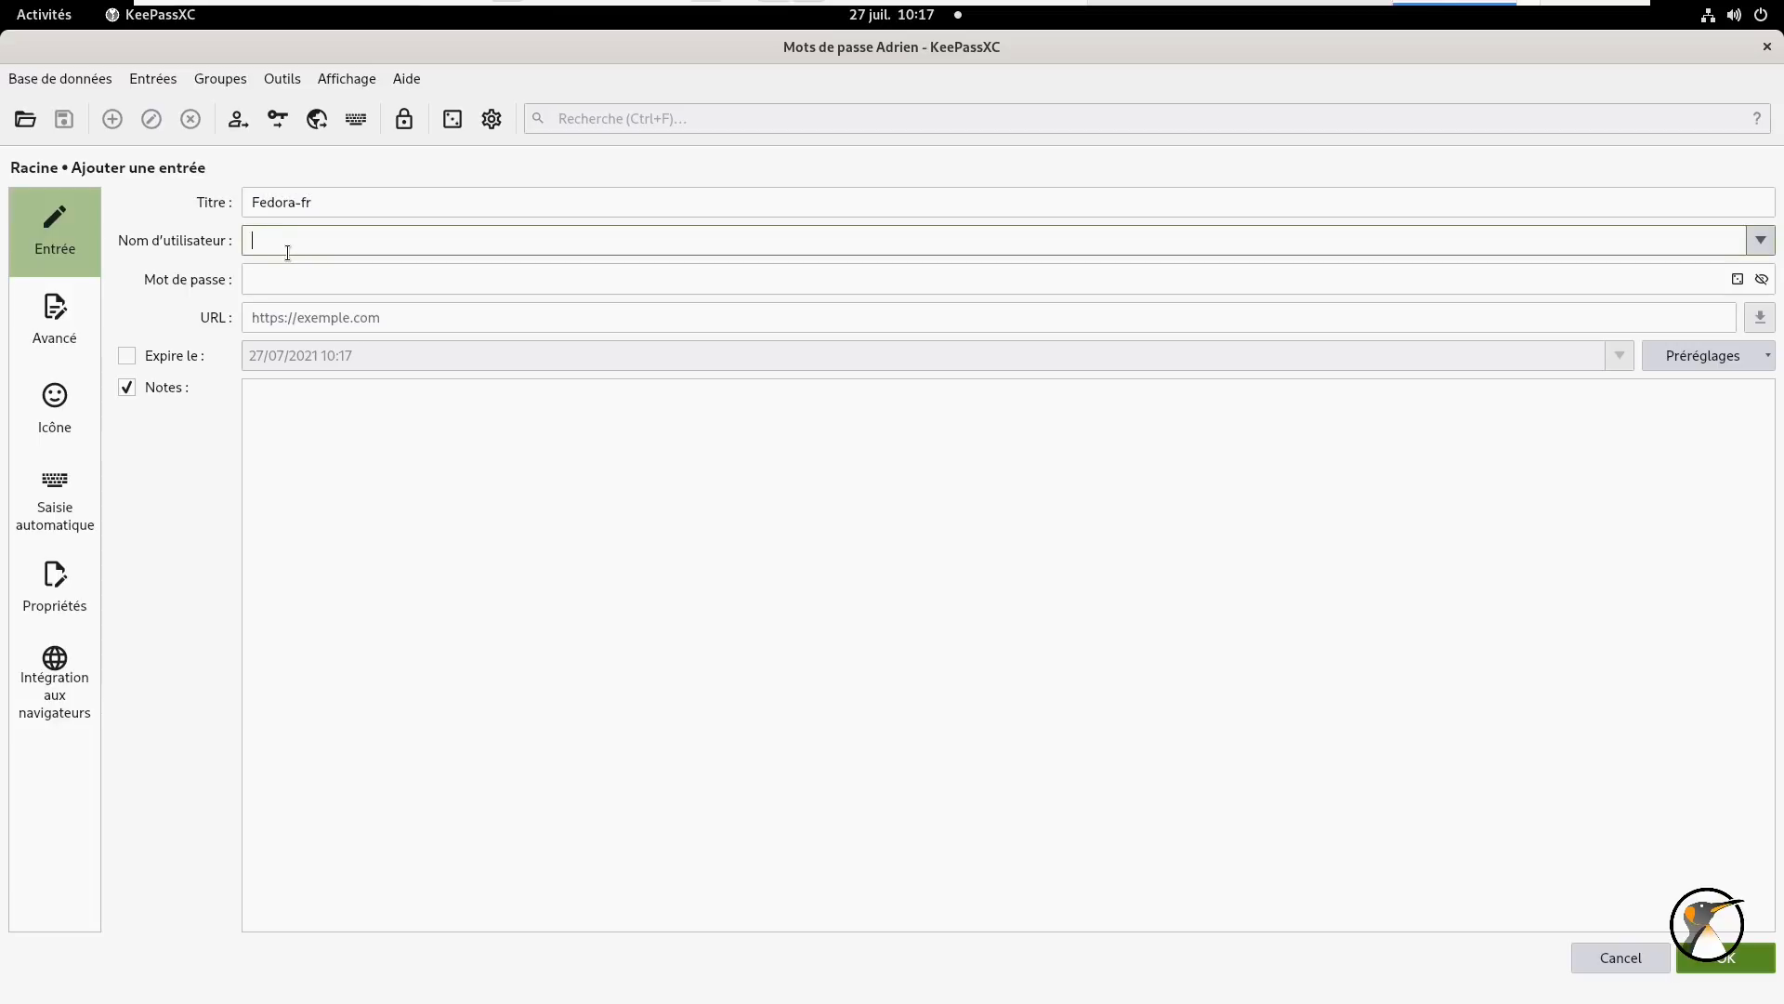
pyautogui.write('Adrien.D')
pyautogui.click(266, 272)
pyautogui.write('•••••••')
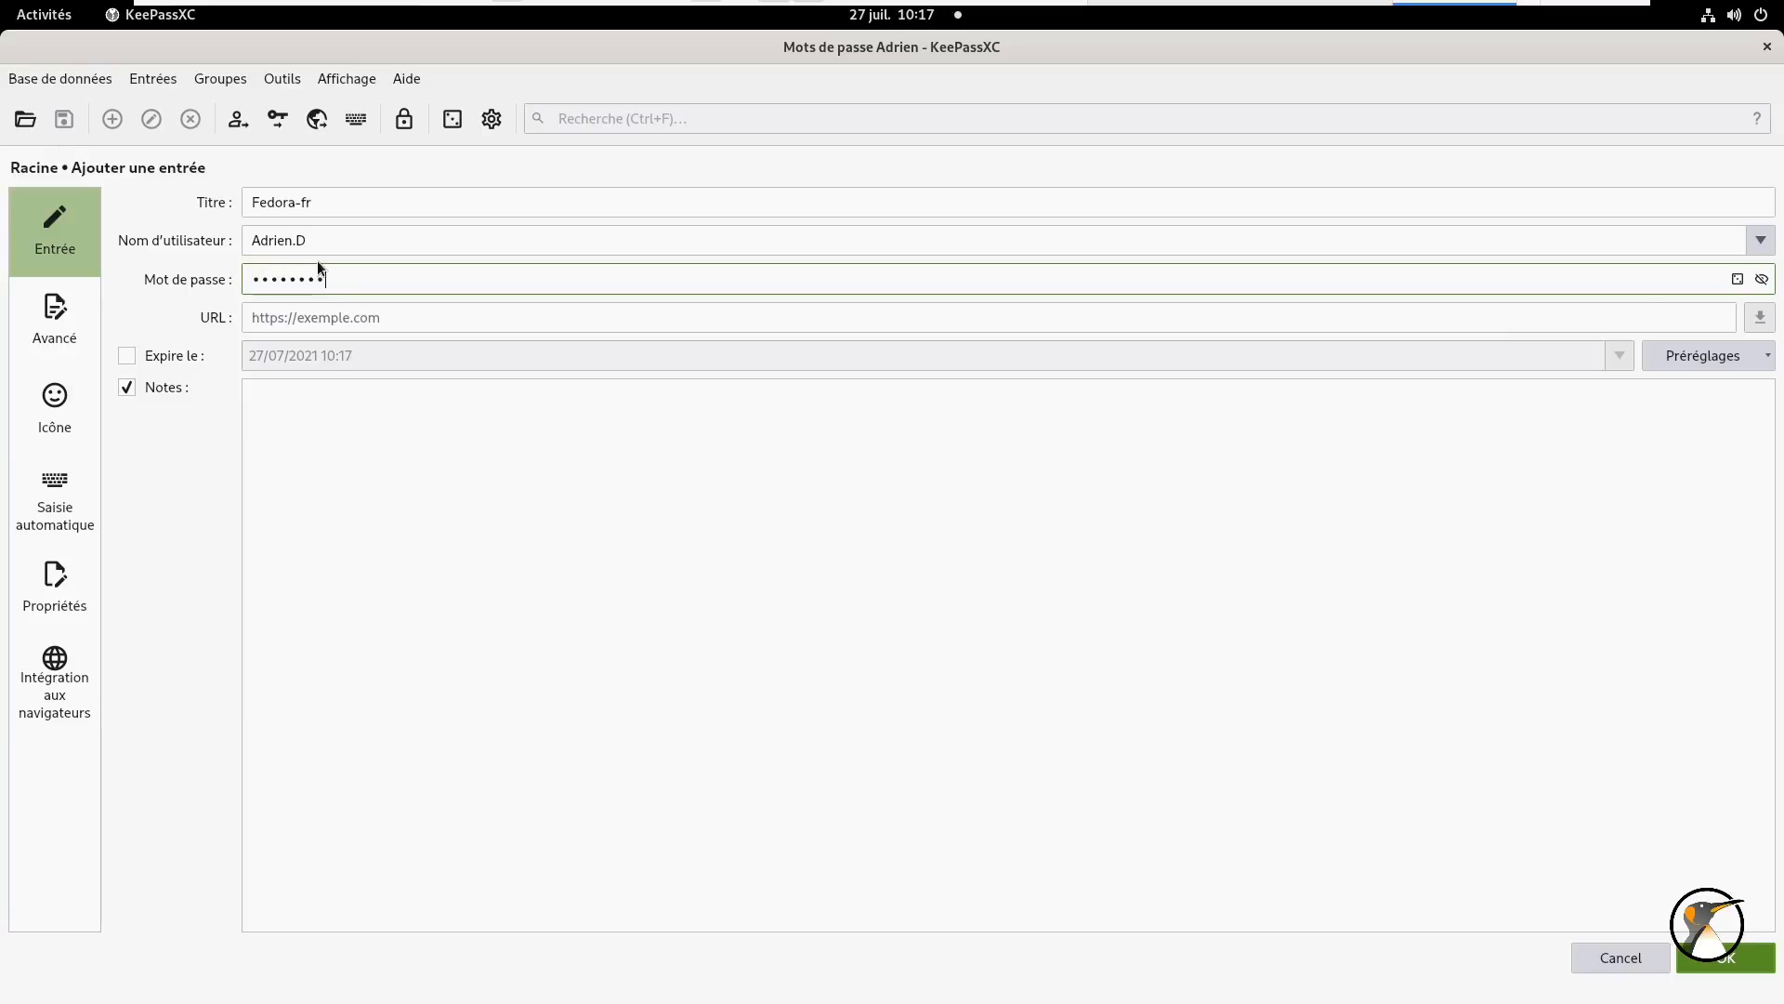
pyautogui.write('••••••')
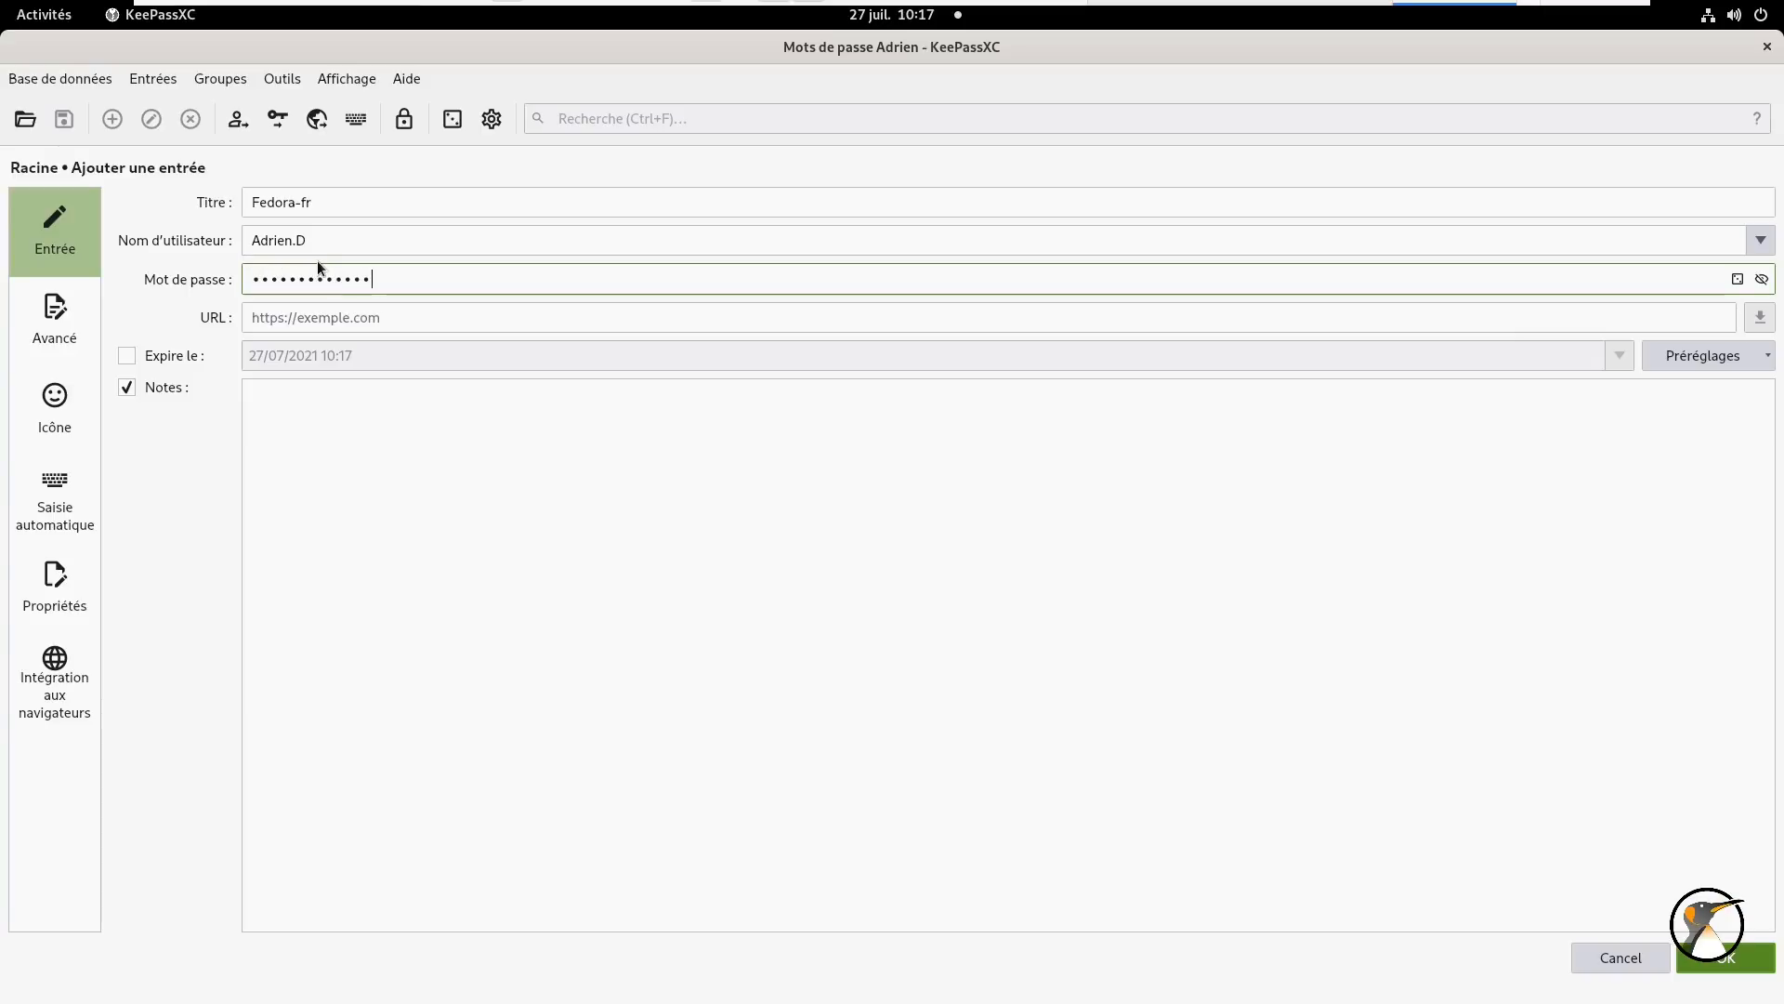
pyautogui.click(301, 320)
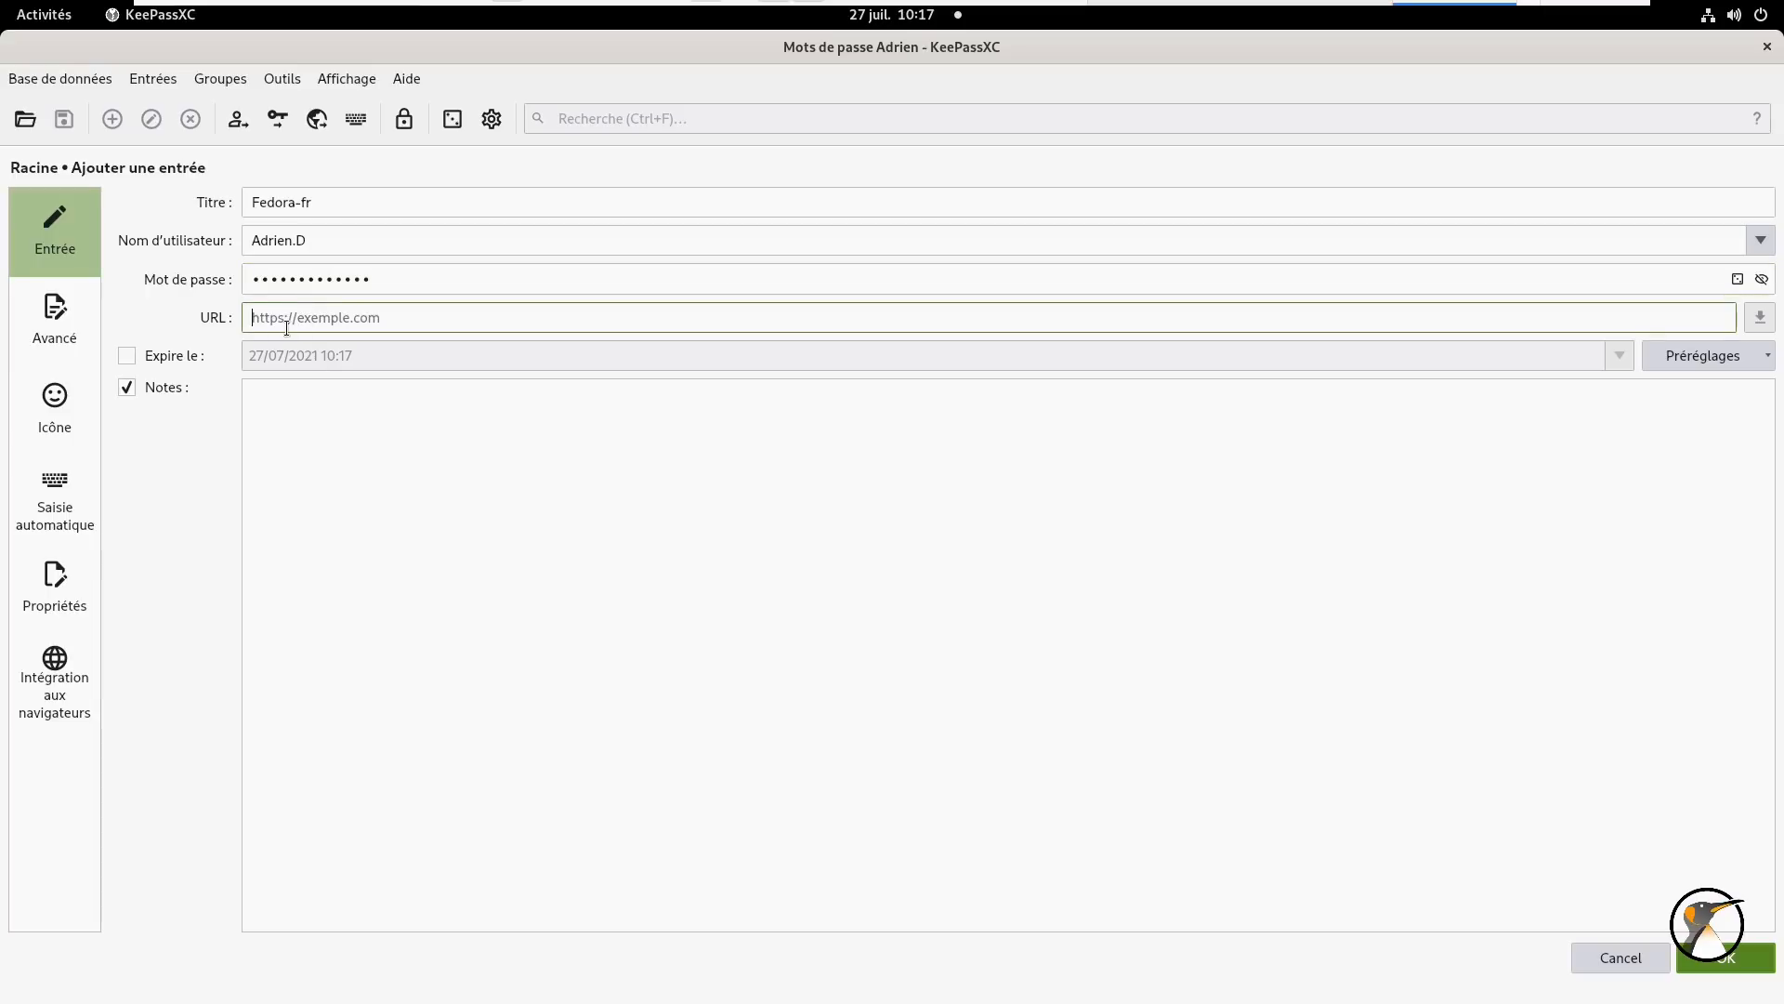
pyautogui.click(48, 19)
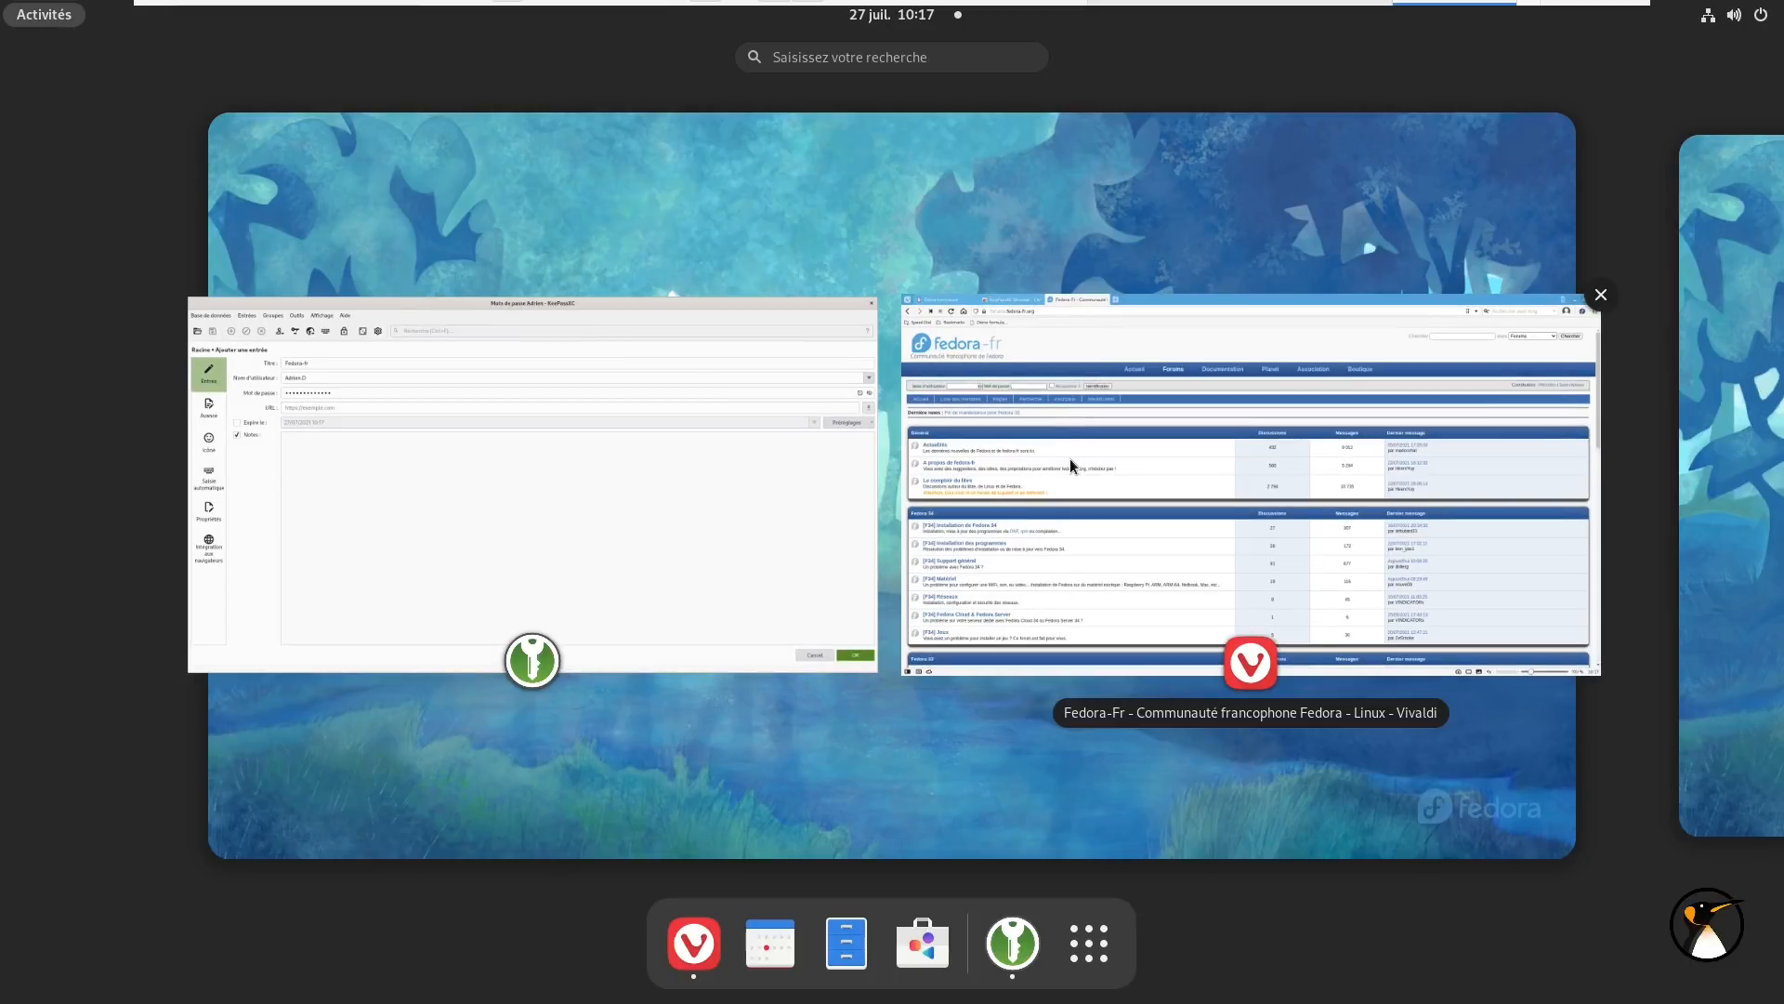
pyautogui.click(1068, 460)
pyautogui.rightClick(361, 75)
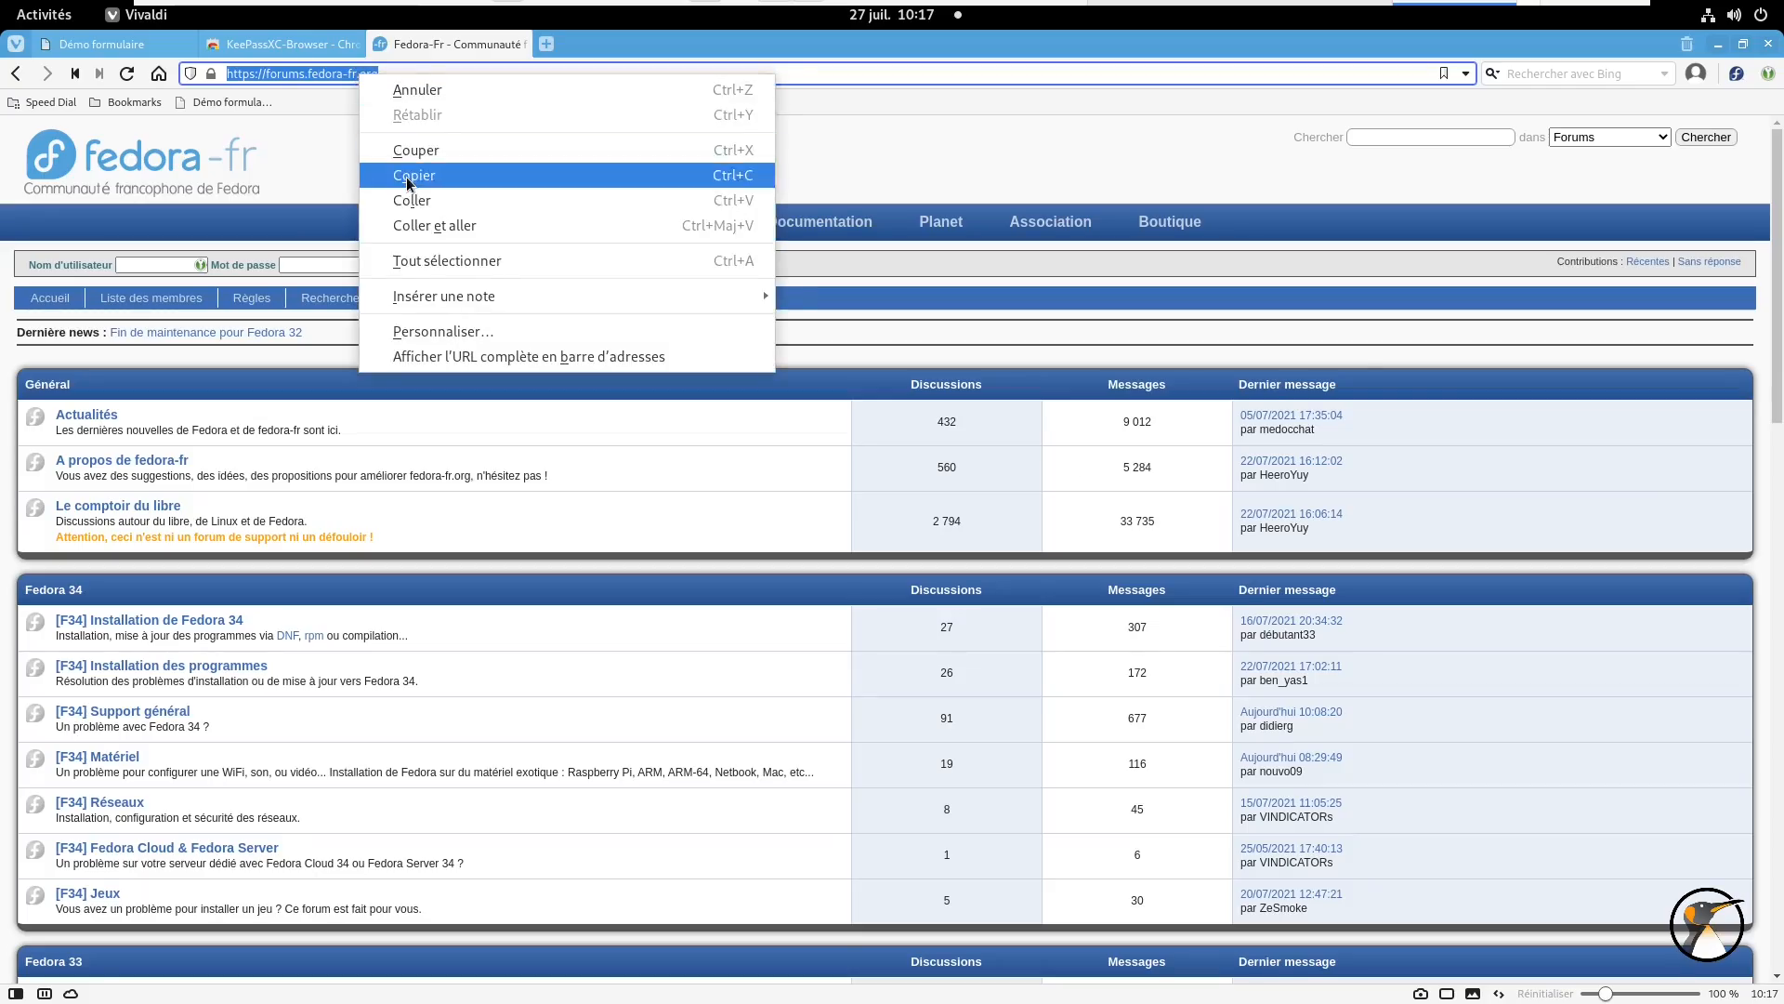
pyautogui.click(407, 183)
pyautogui.click(44, 15)
pyautogui.click(457, 438)
pyautogui.rightClick(354, 321)
pyautogui.click(394, 440)
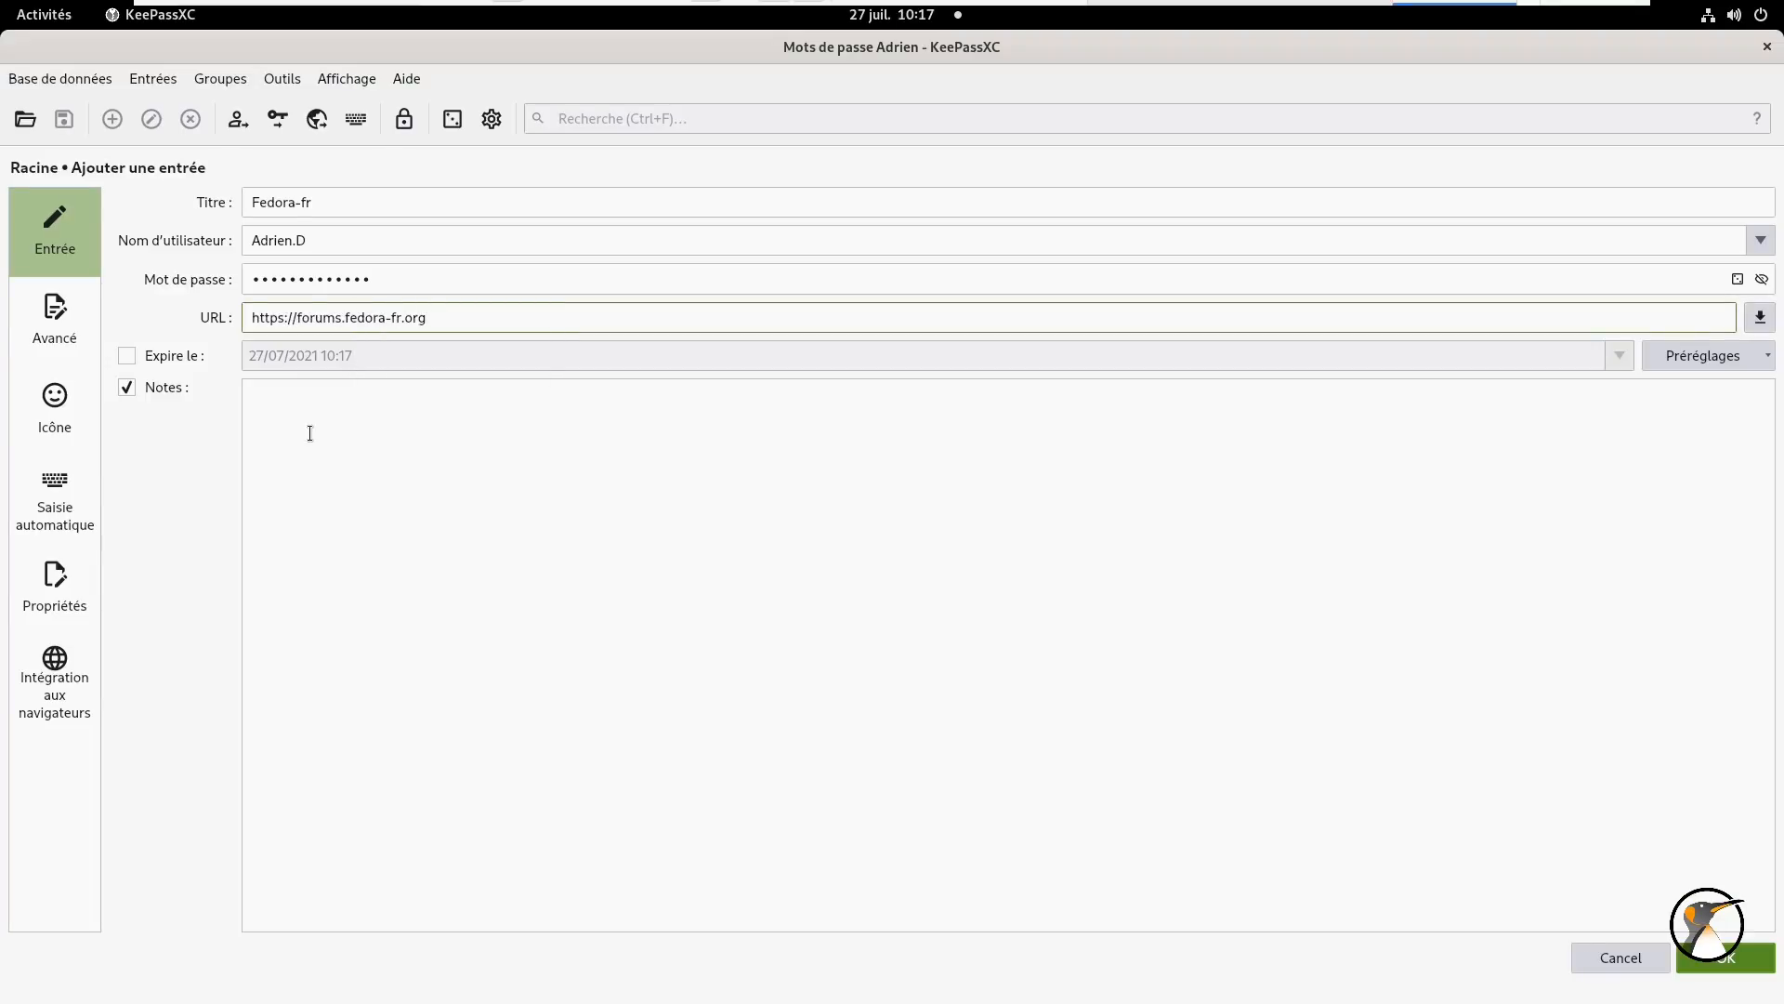
pyautogui.click(1725, 958)
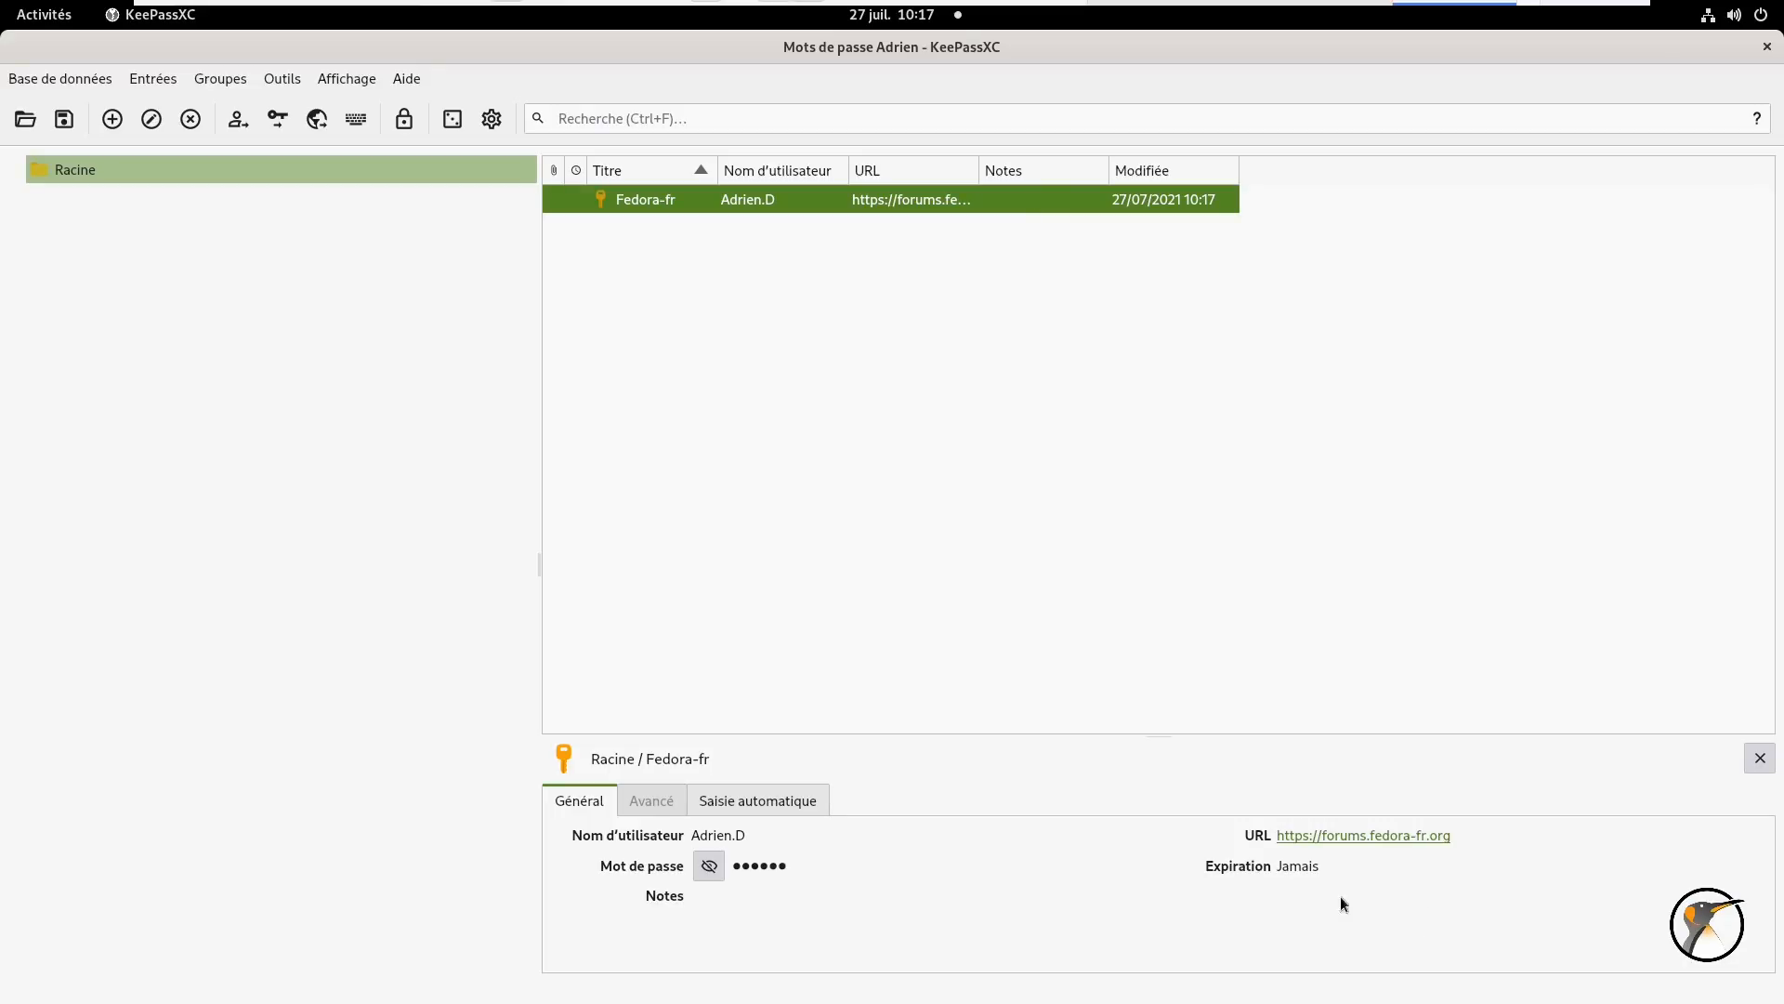
# - Open the Fedora-fr URL, allow access to the entry, and auto-fill the forum login form
pyautogui.click(1297, 836)
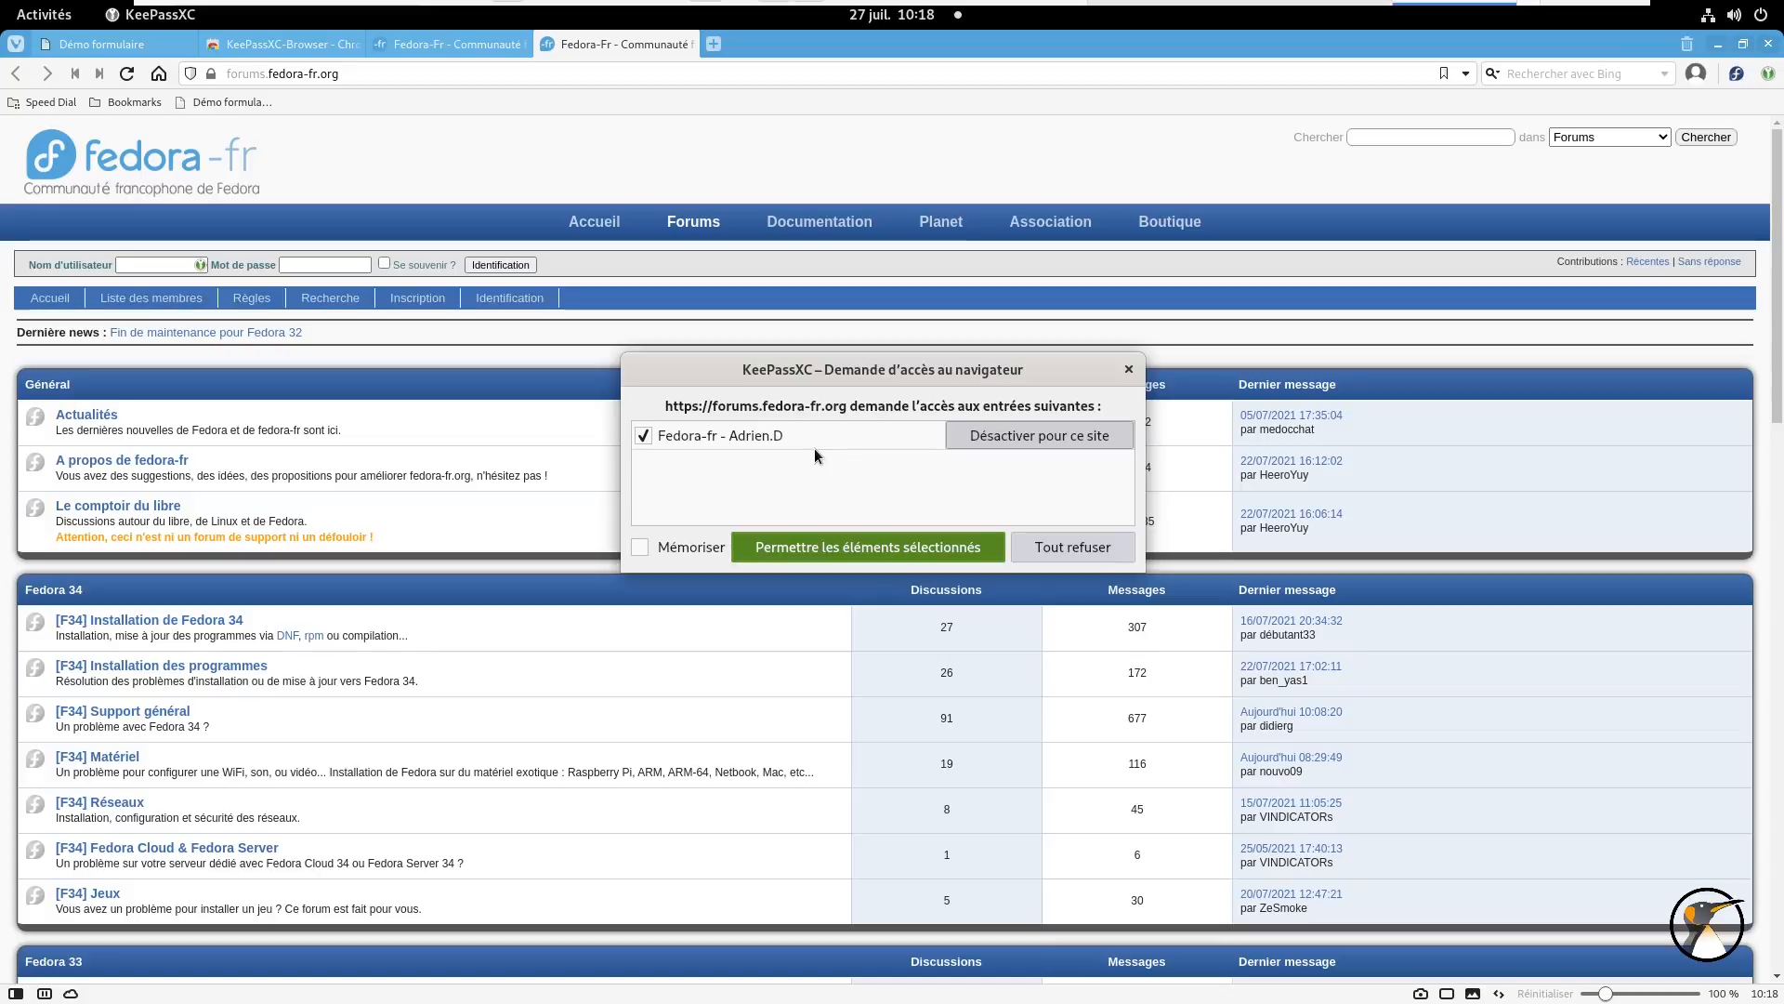
pyautogui.click(829, 547)
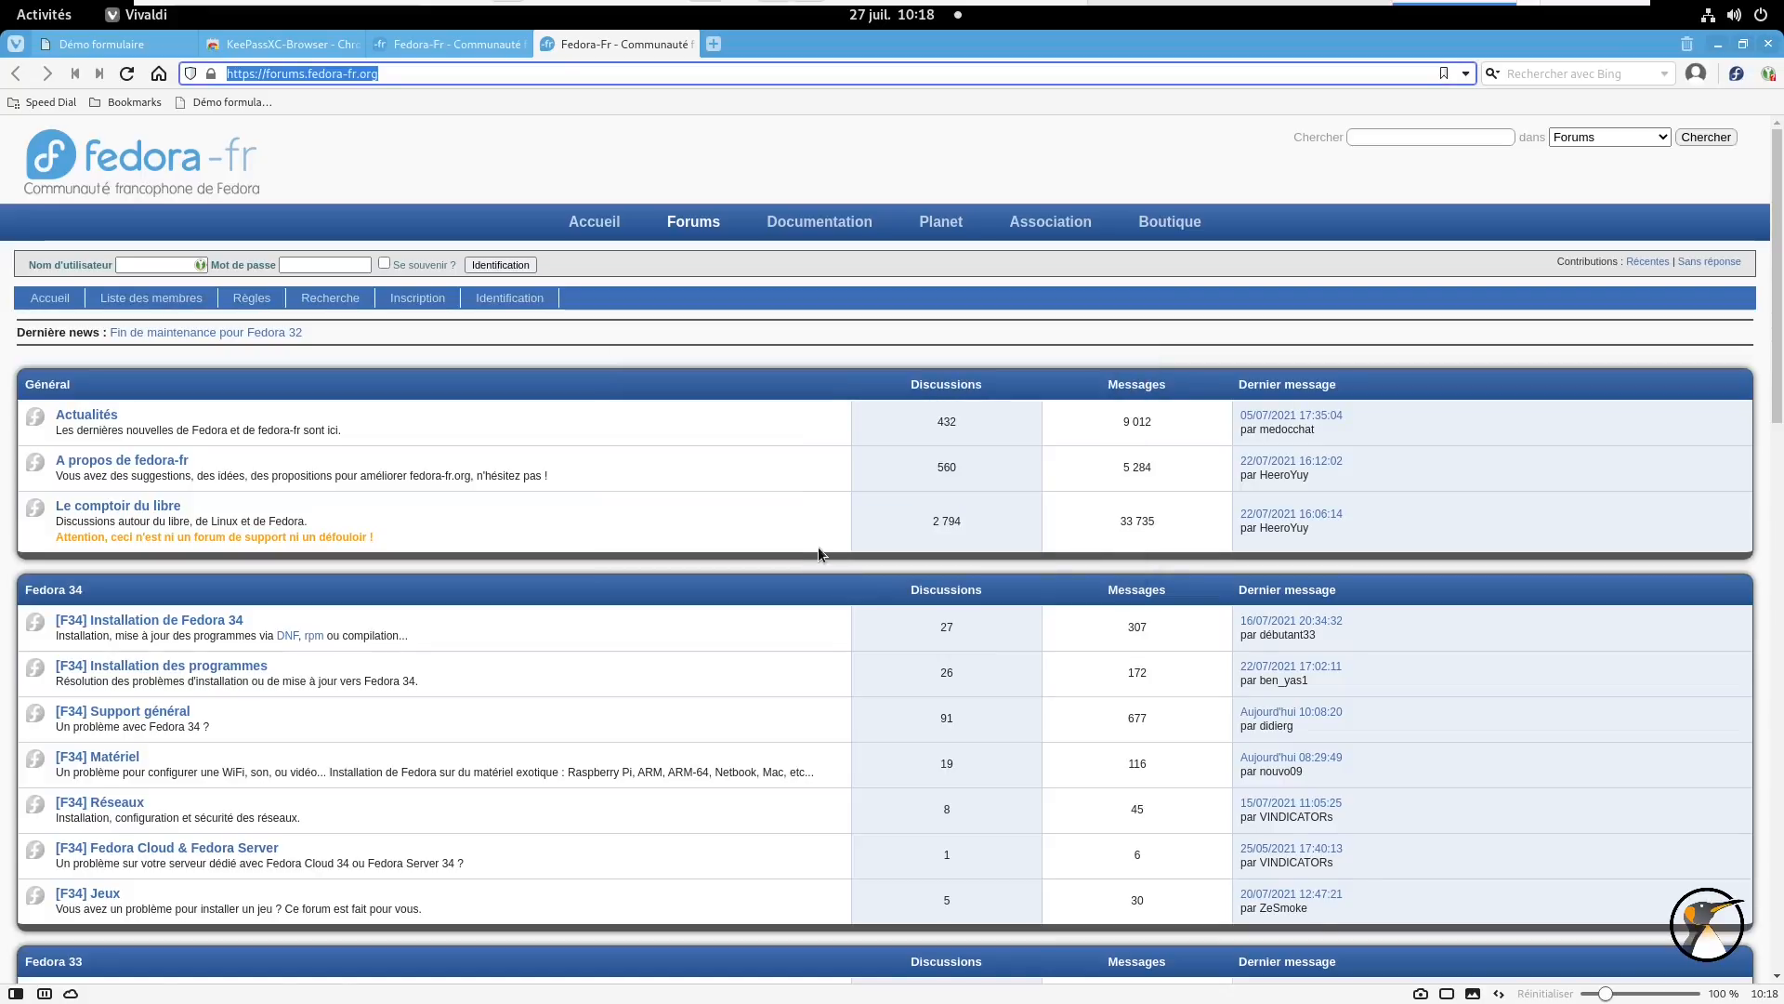
pyautogui.click(201, 266)
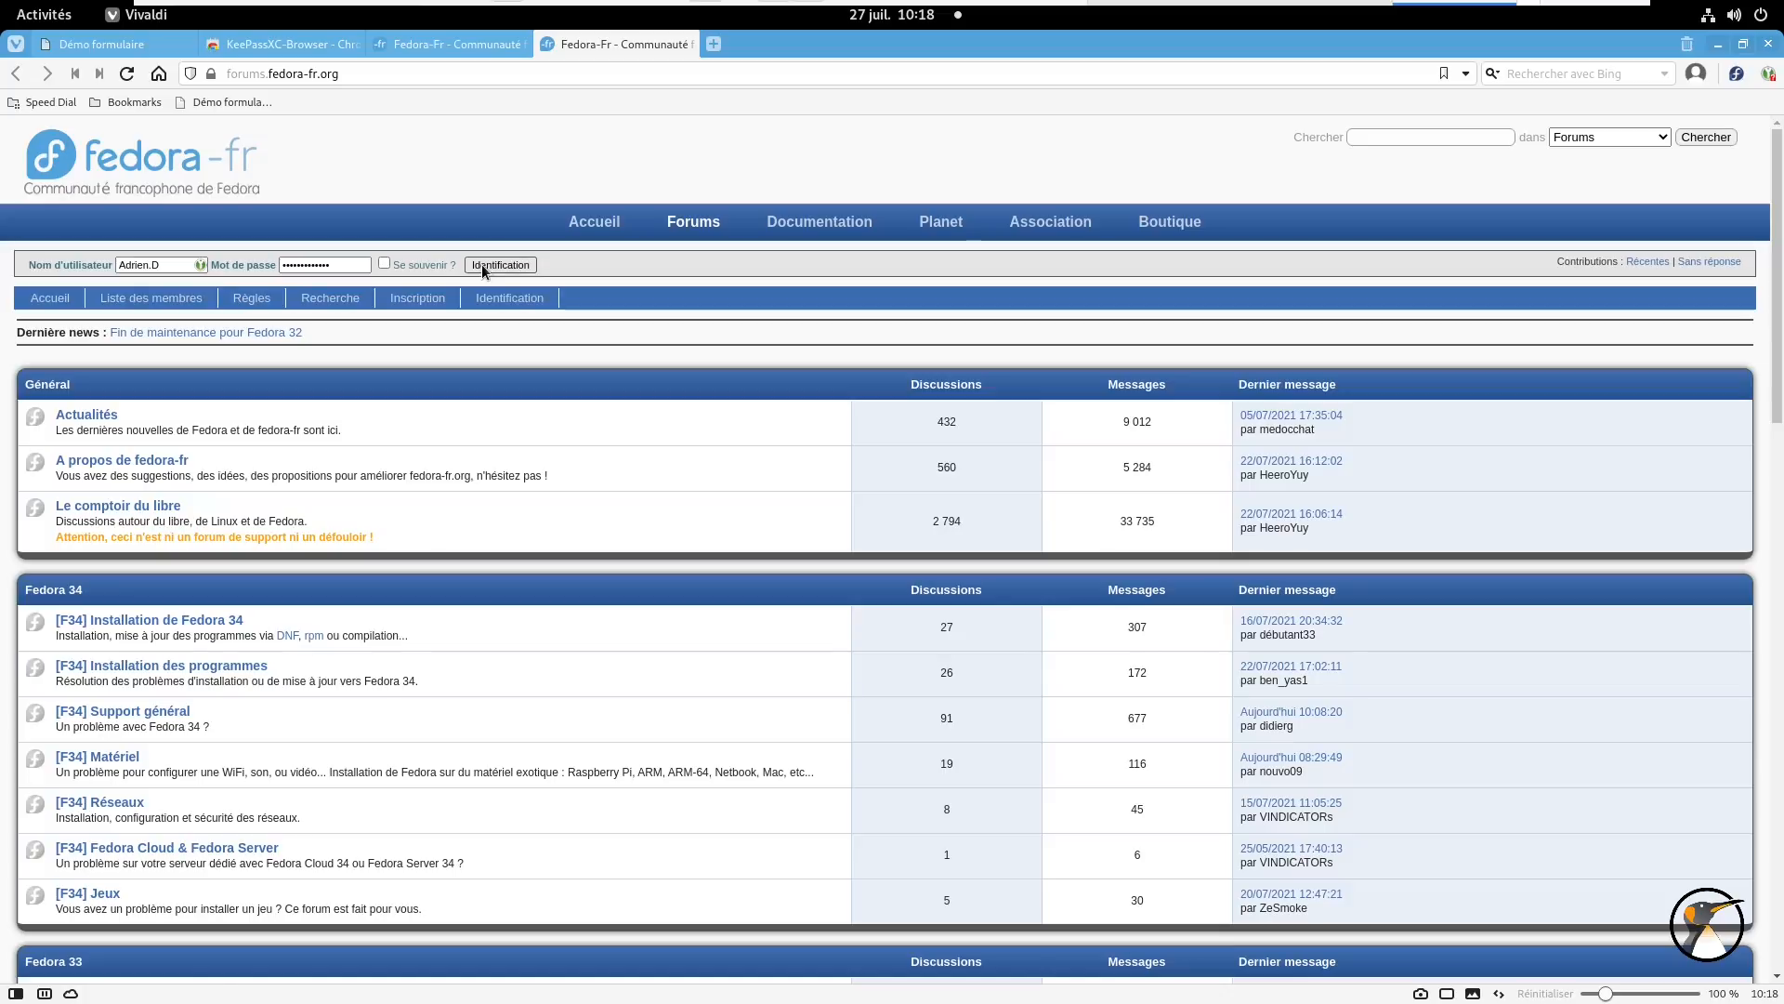
pyautogui.click(44, 15)
# - Create another entry in Racine titled Test with username test
pyautogui.click(665, 417)
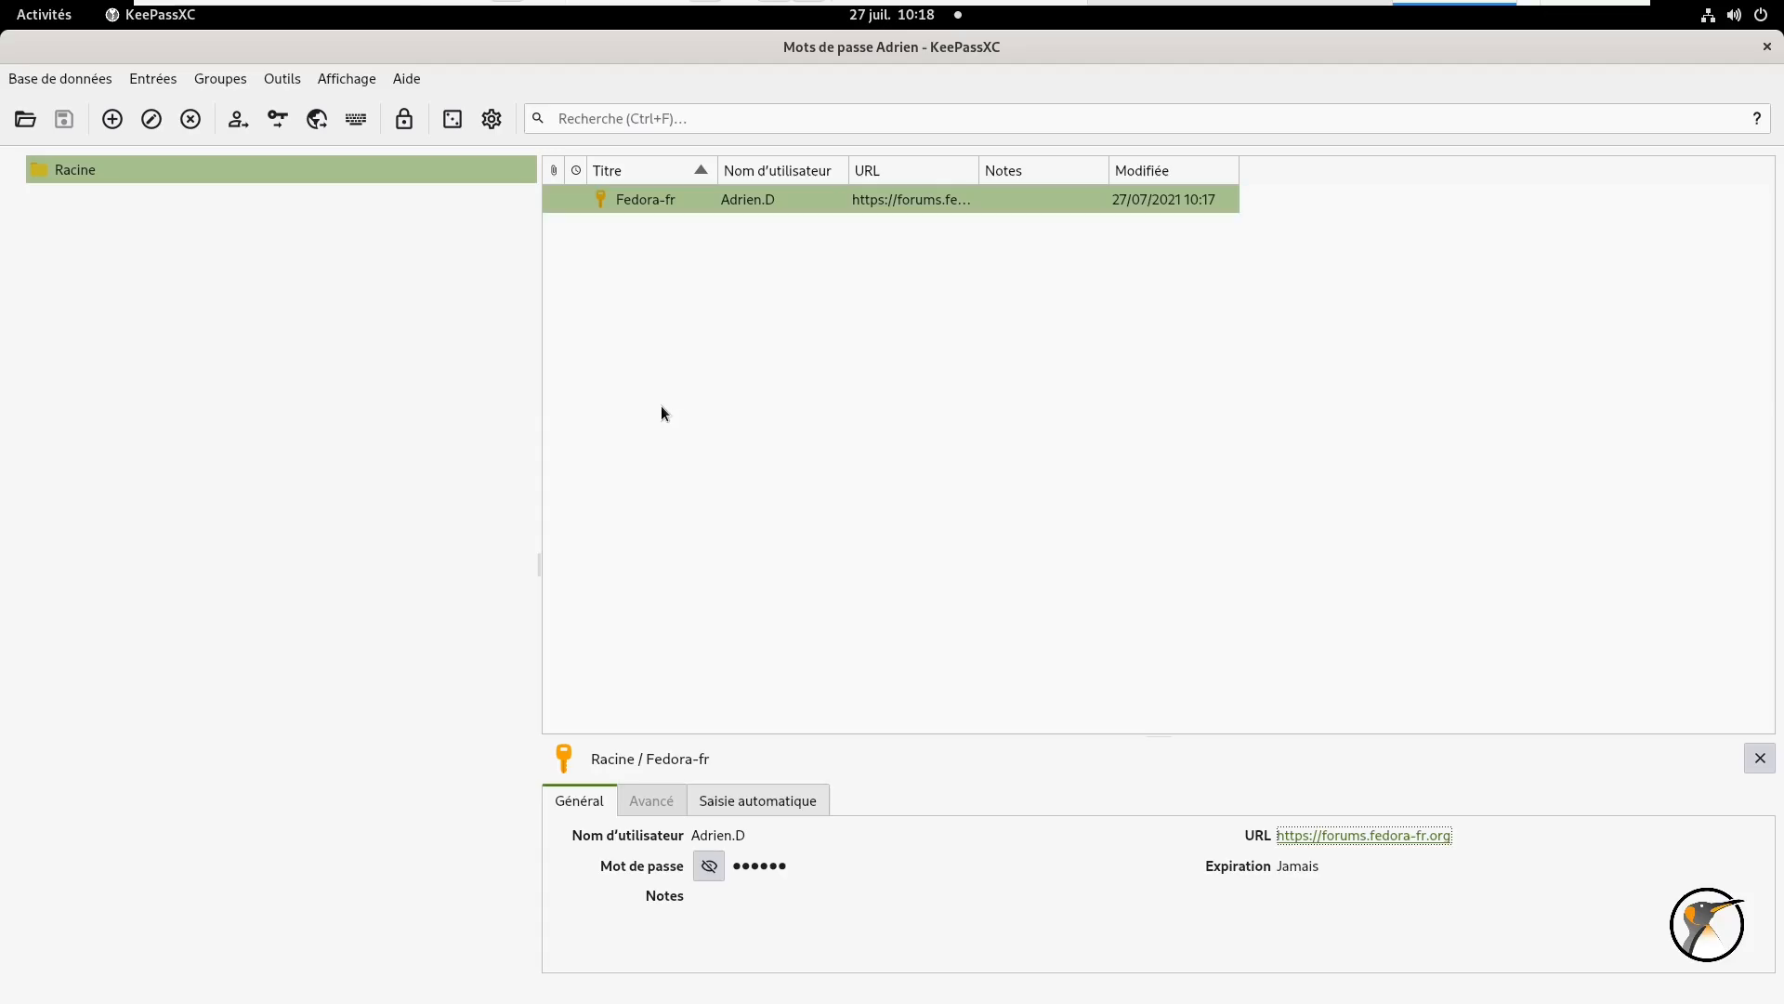
pyautogui.click(722, 345)
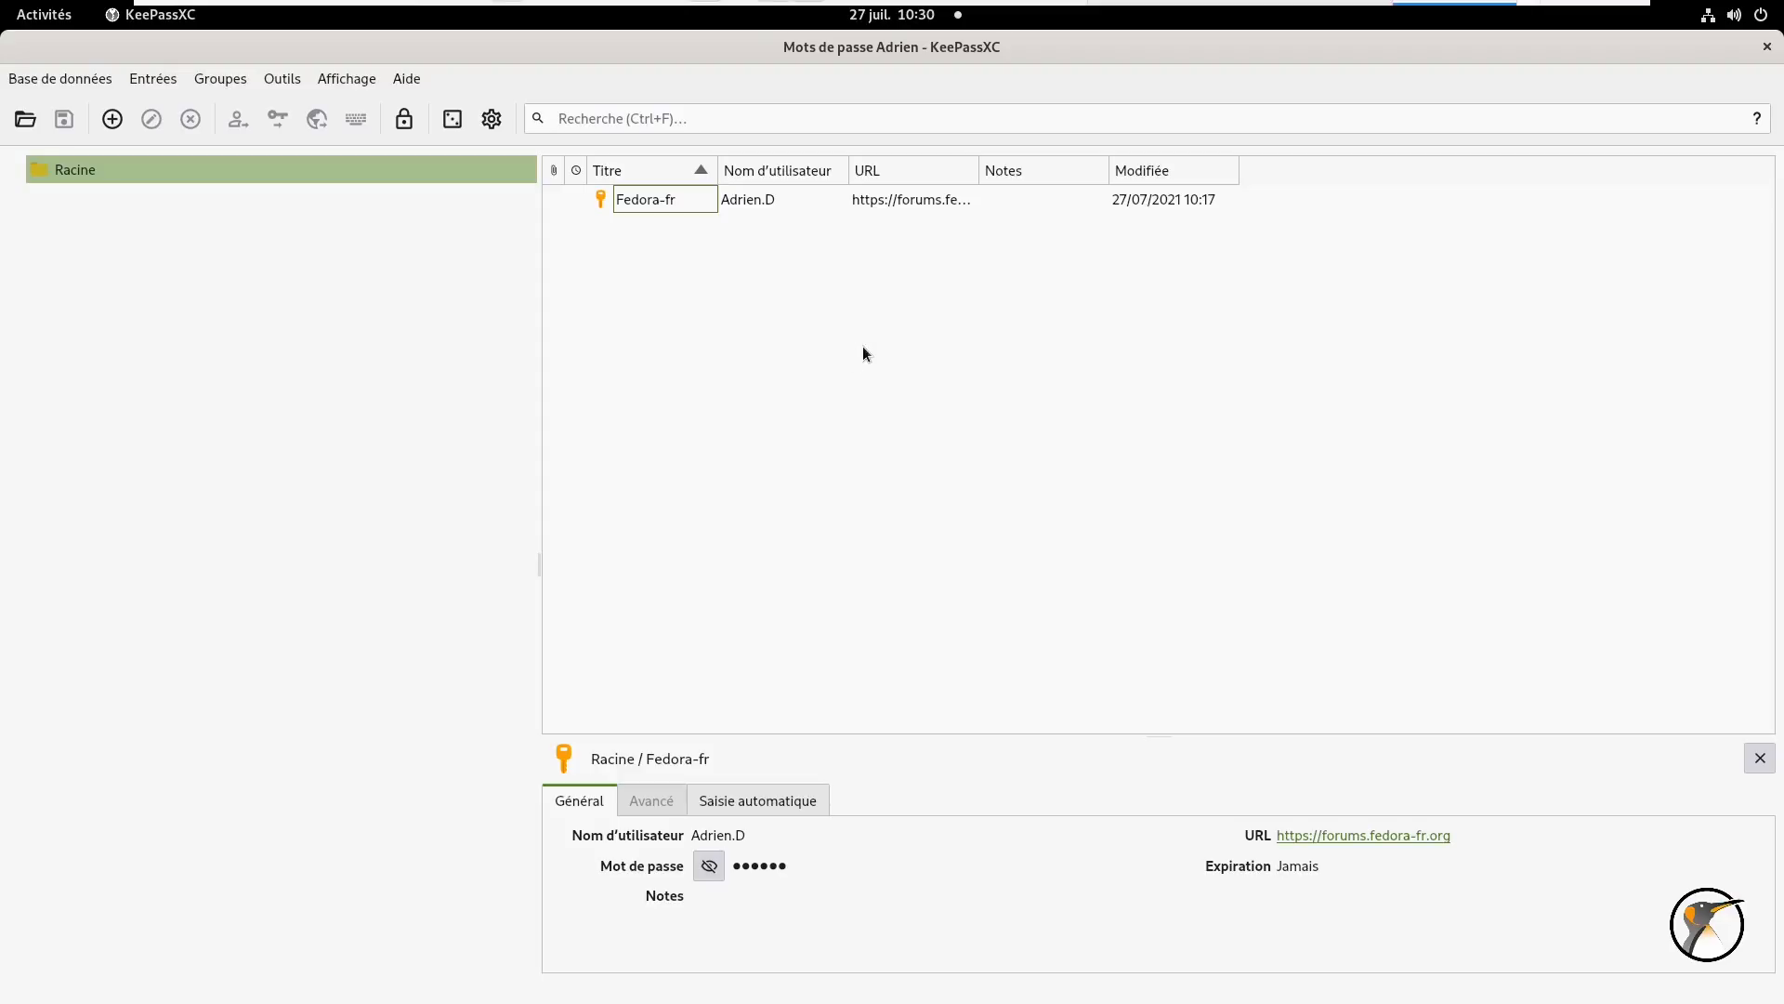
pyautogui.rightClick(862, 346)
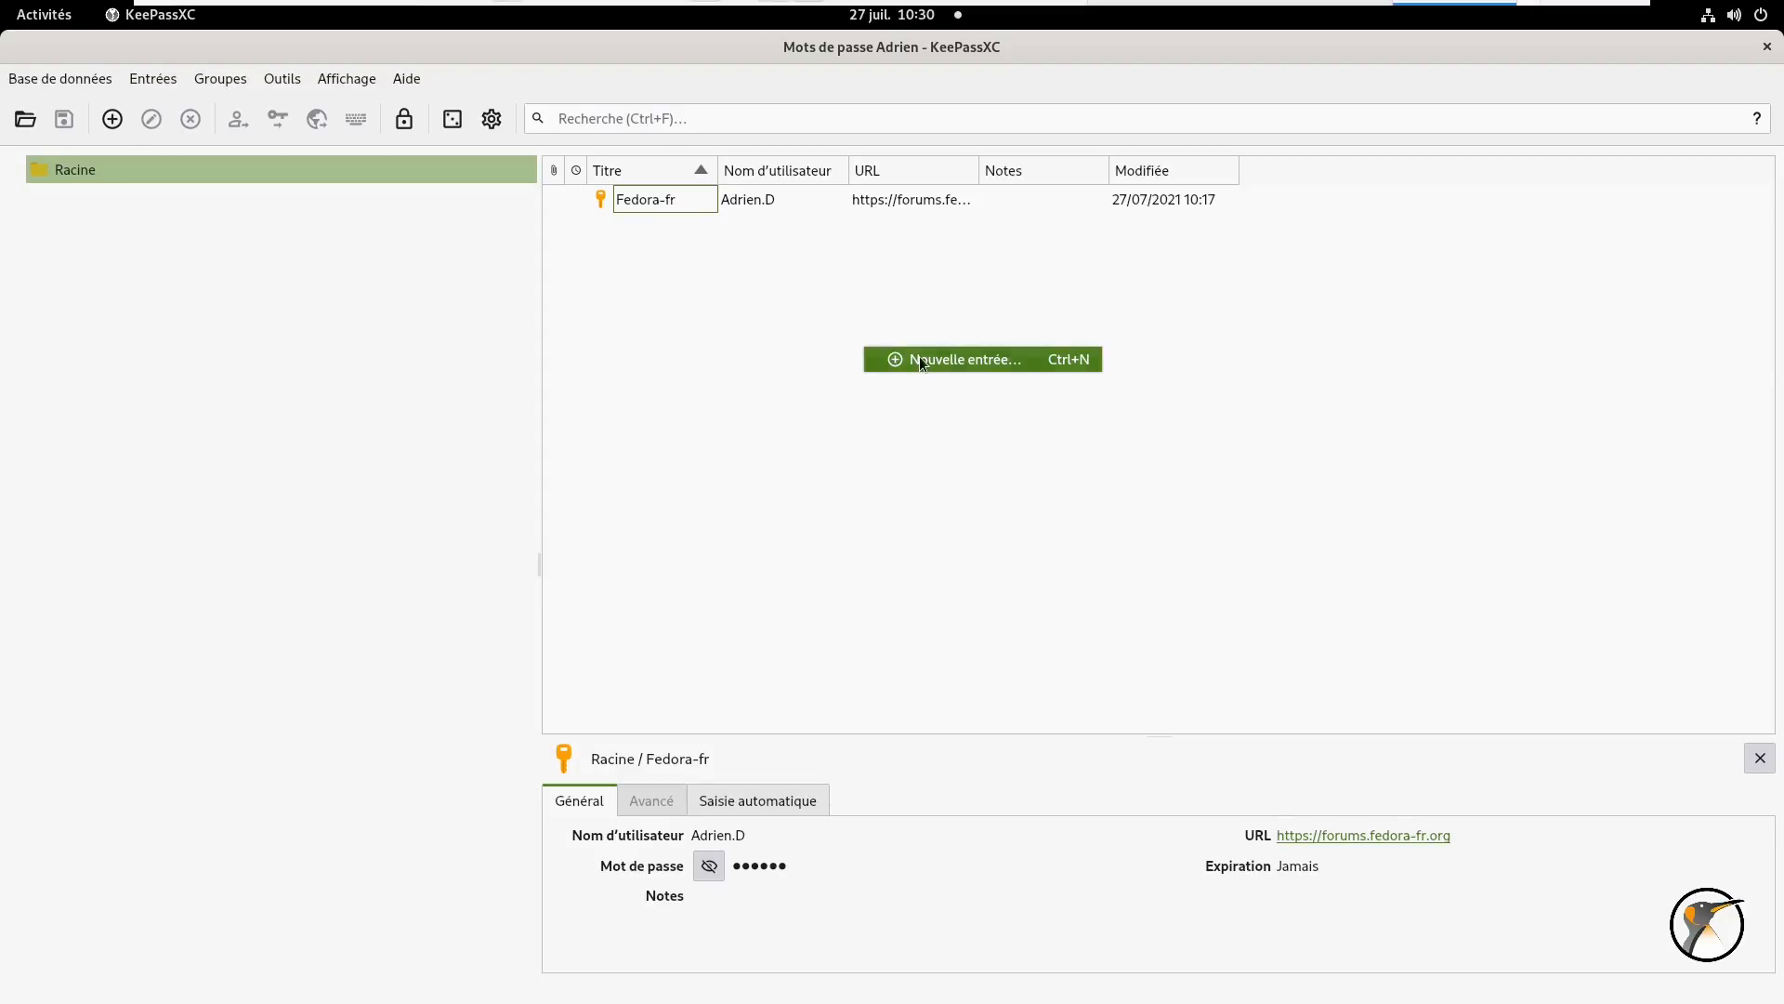
pyautogui.click(922, 361)
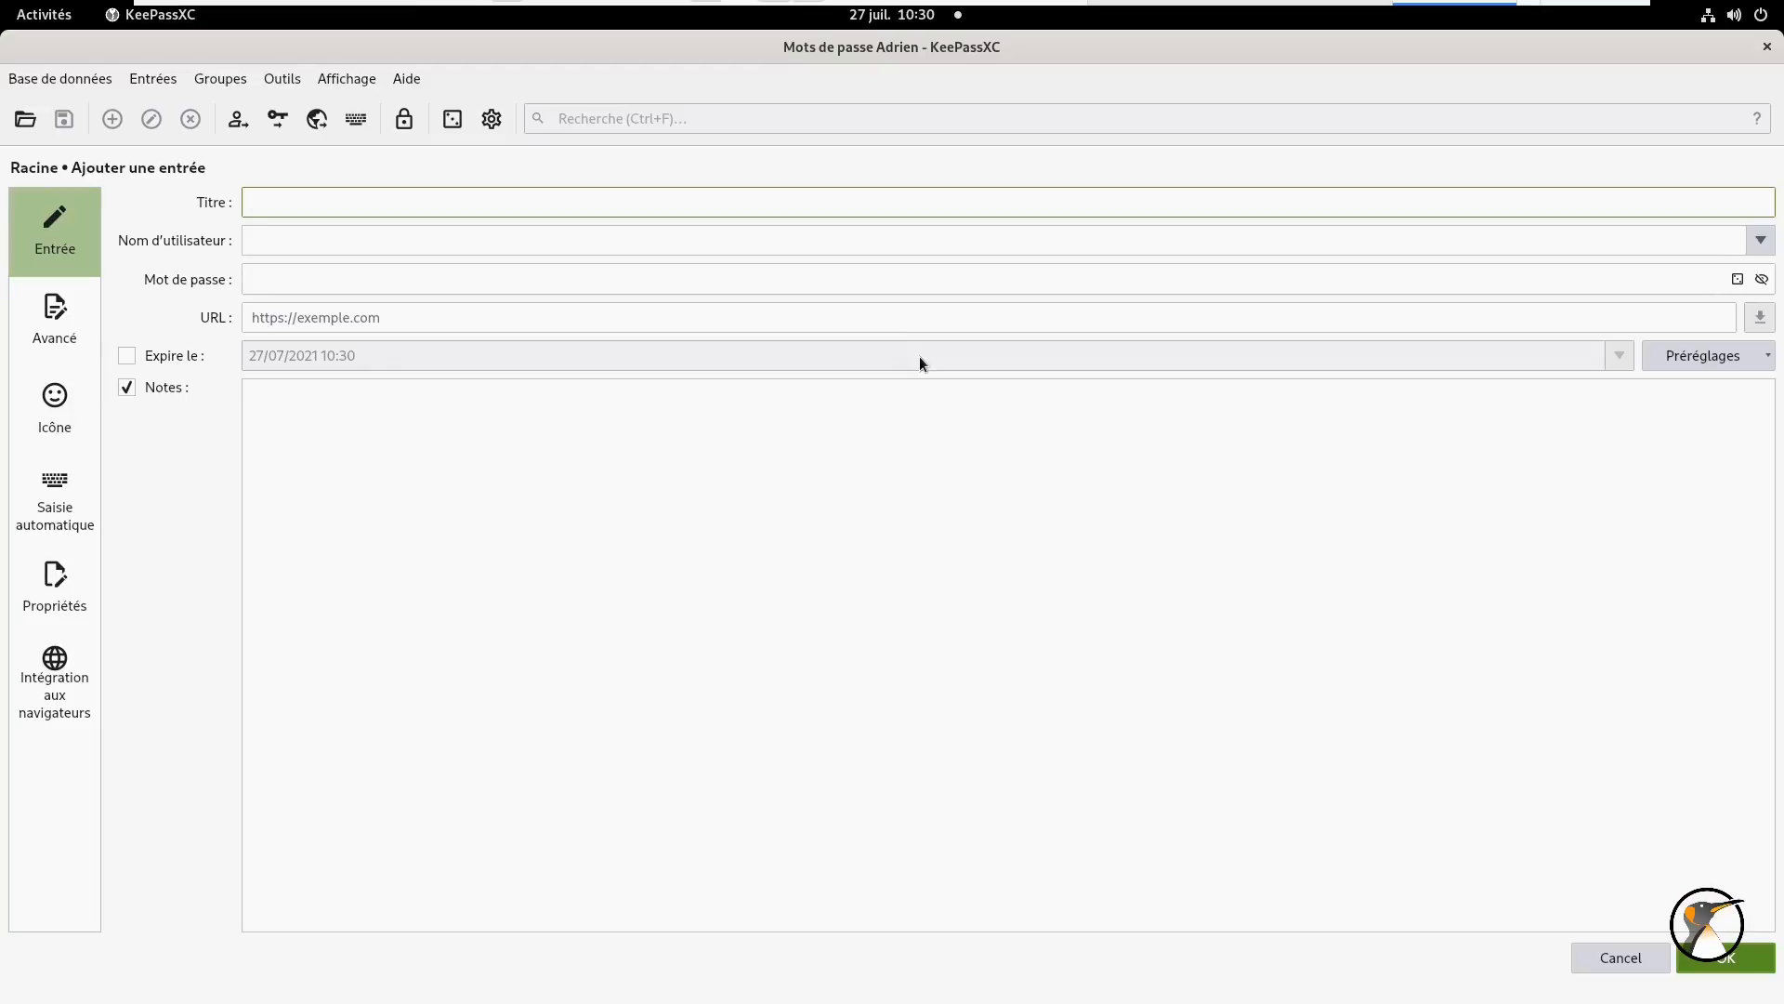
pyautogui.write('Test')
pyautogui.press('Tab')
pyautogui.write('test')
pyautogui.press('Tab')
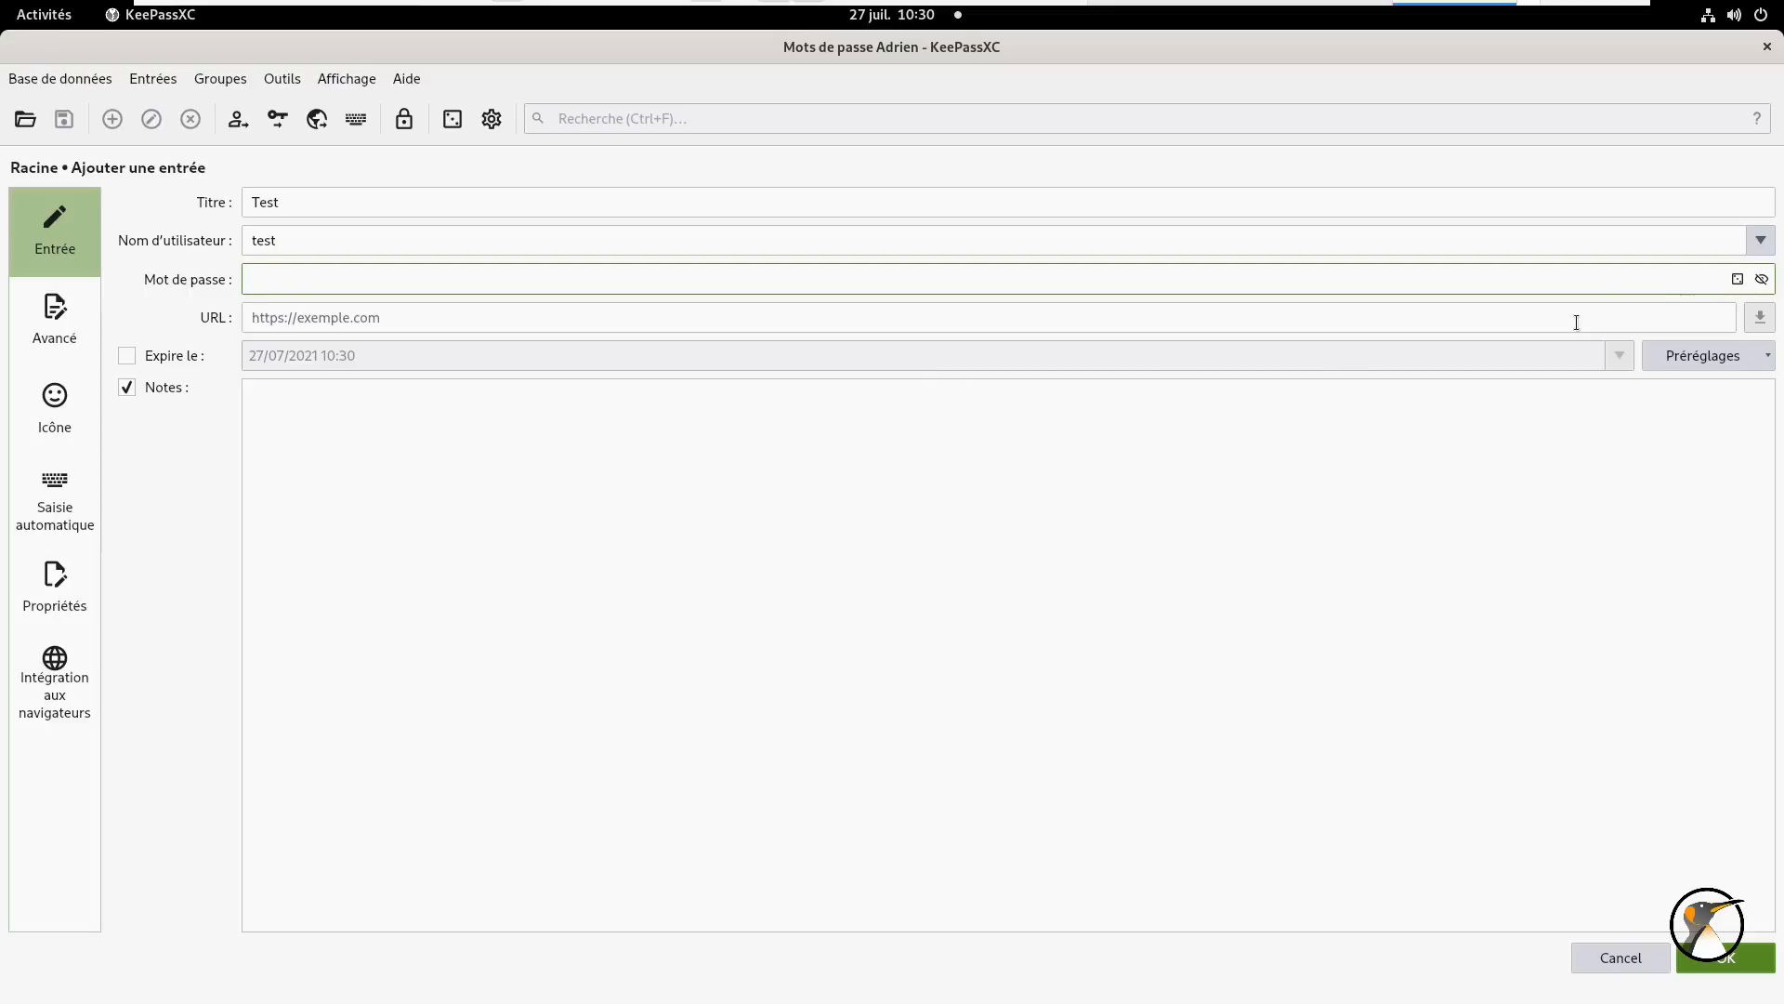
pyautogui.click(1738, 281)
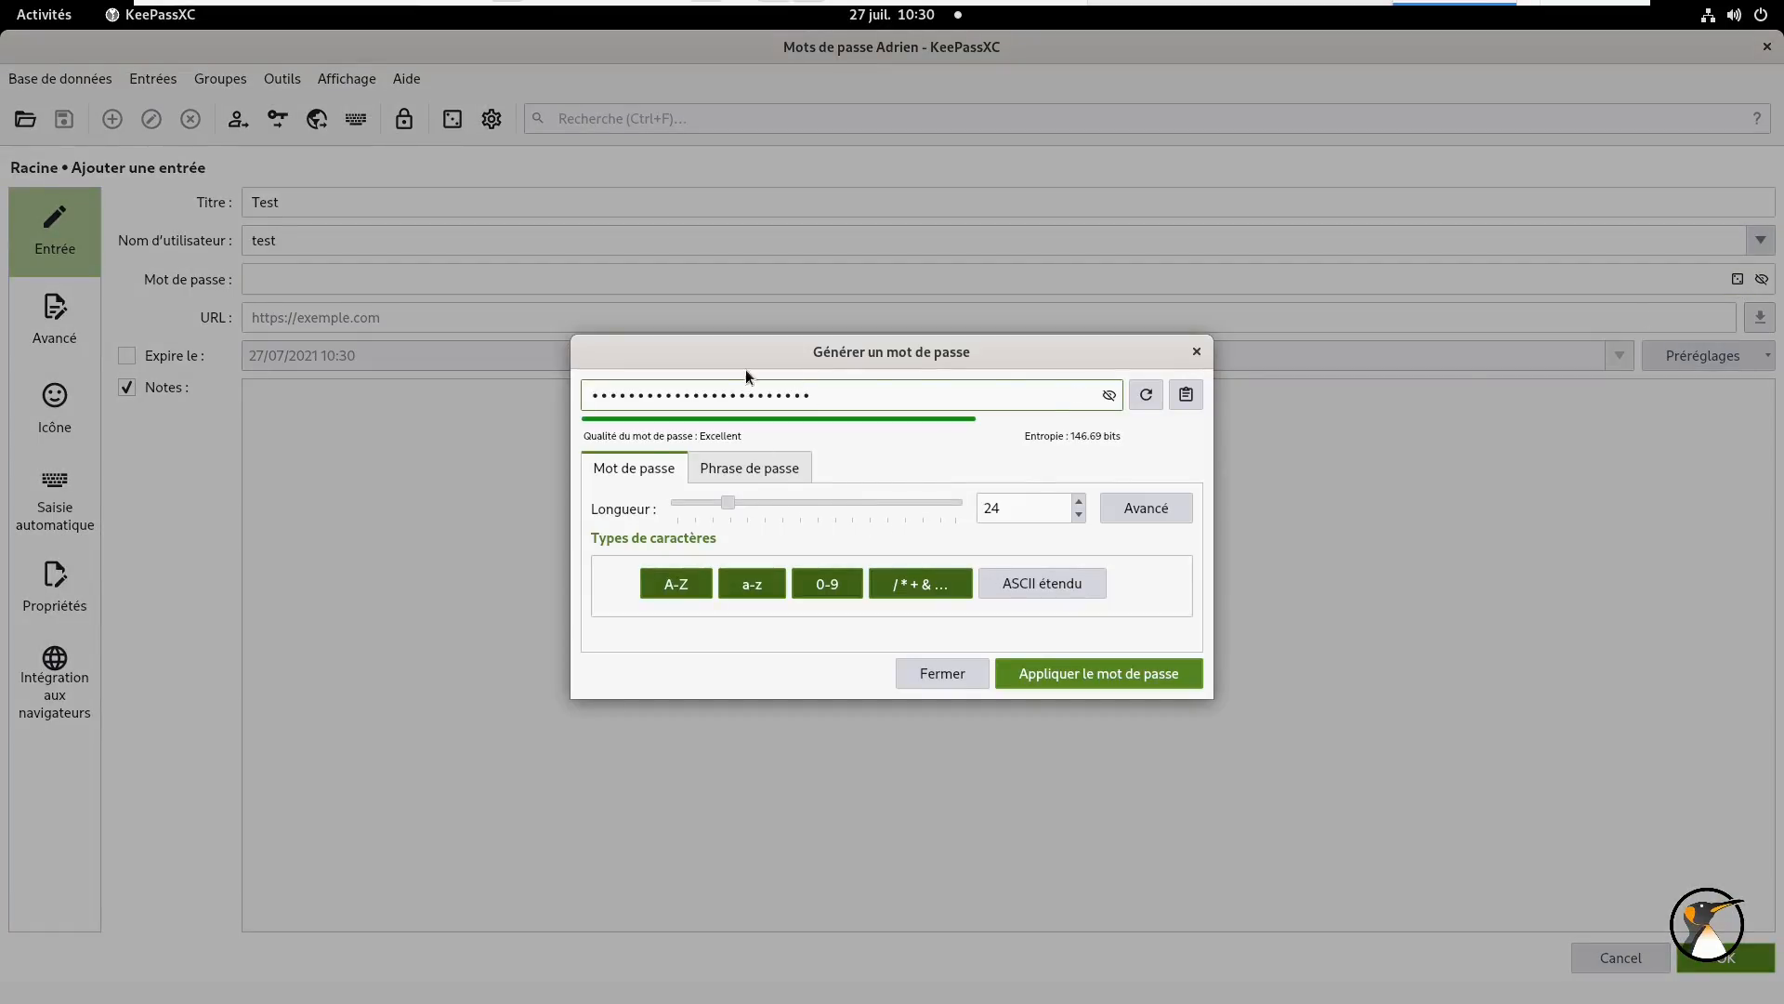
# - Generate a 48-character password of letters and digits only, excluding special characters
pyautogui.click(1111, 398)
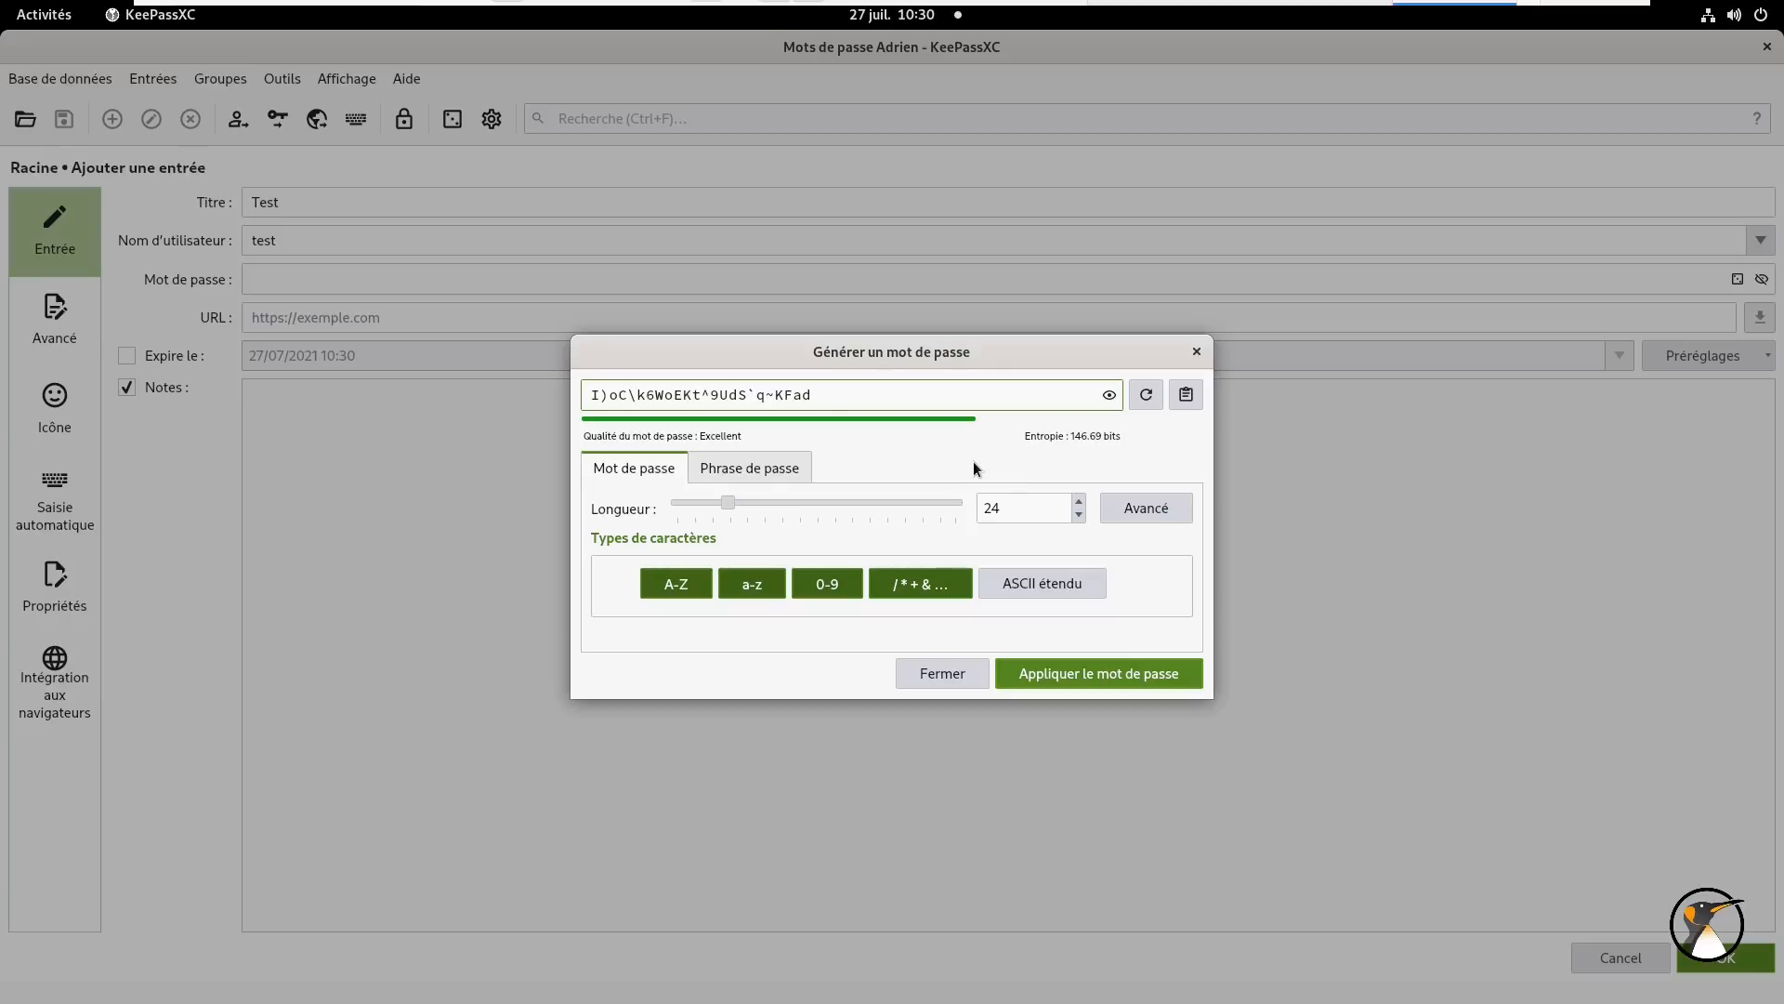
pyautogui.click(931, 582)
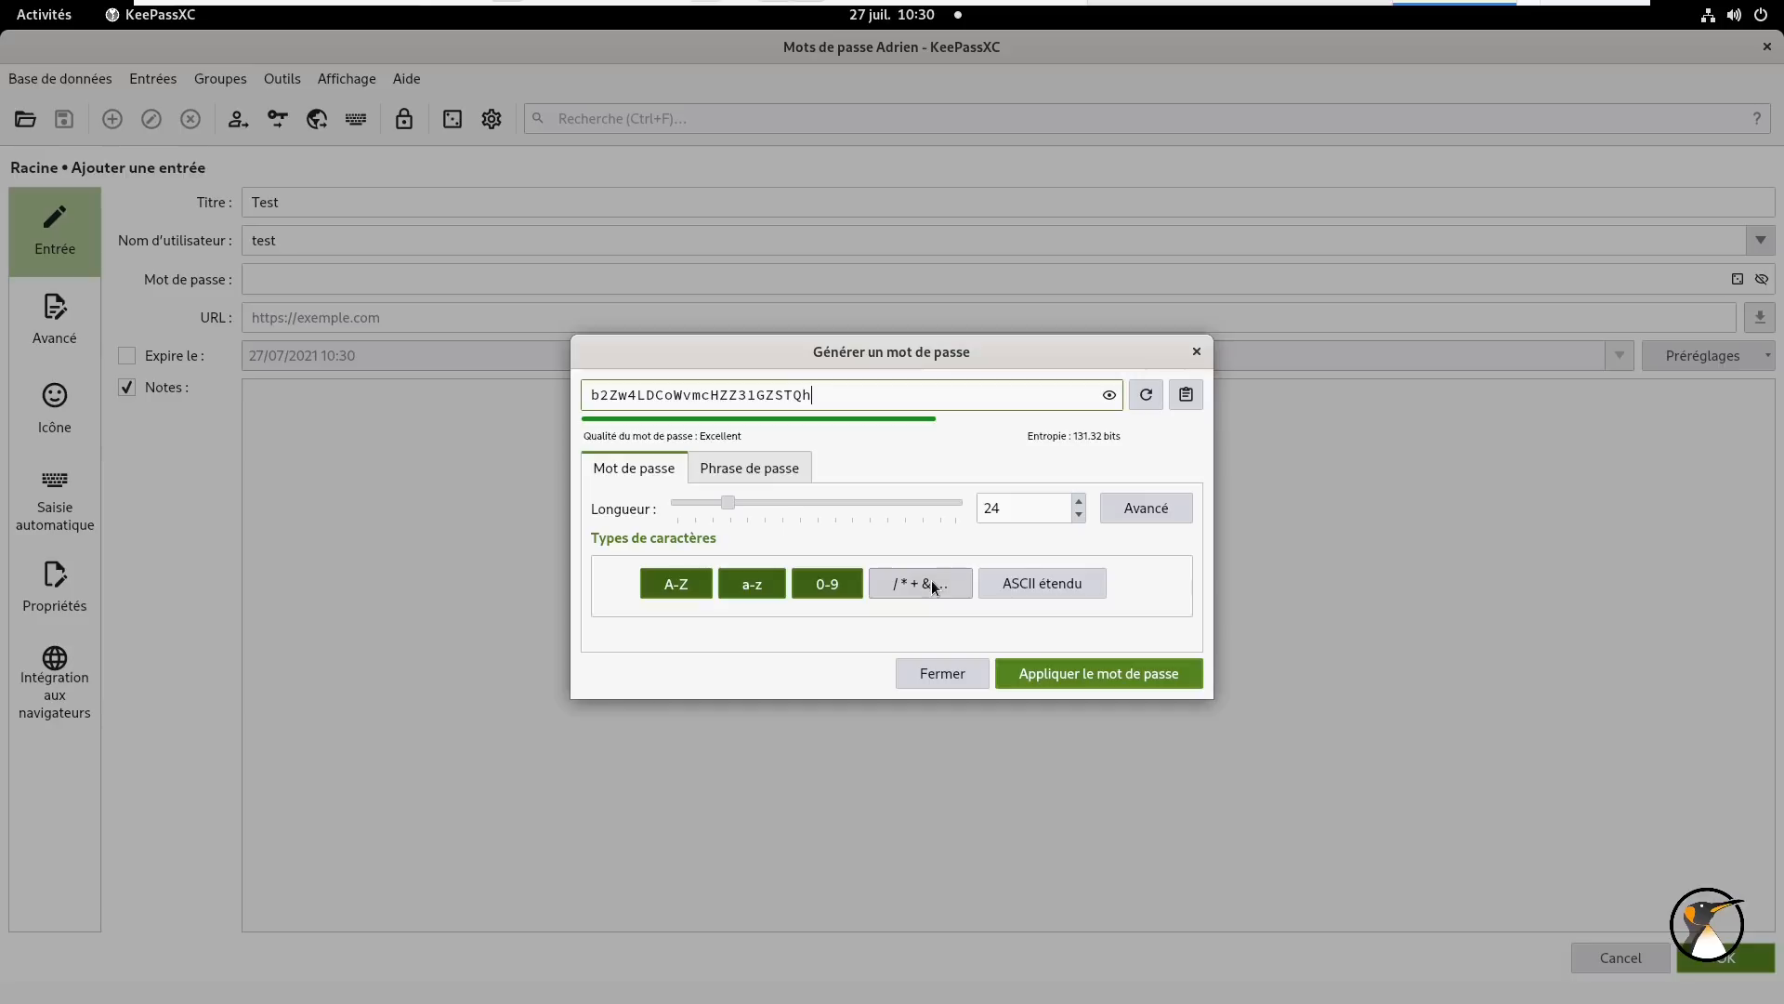
pyautogui.moveTo(724, 500); pyautogui.dragTo(688, 504)
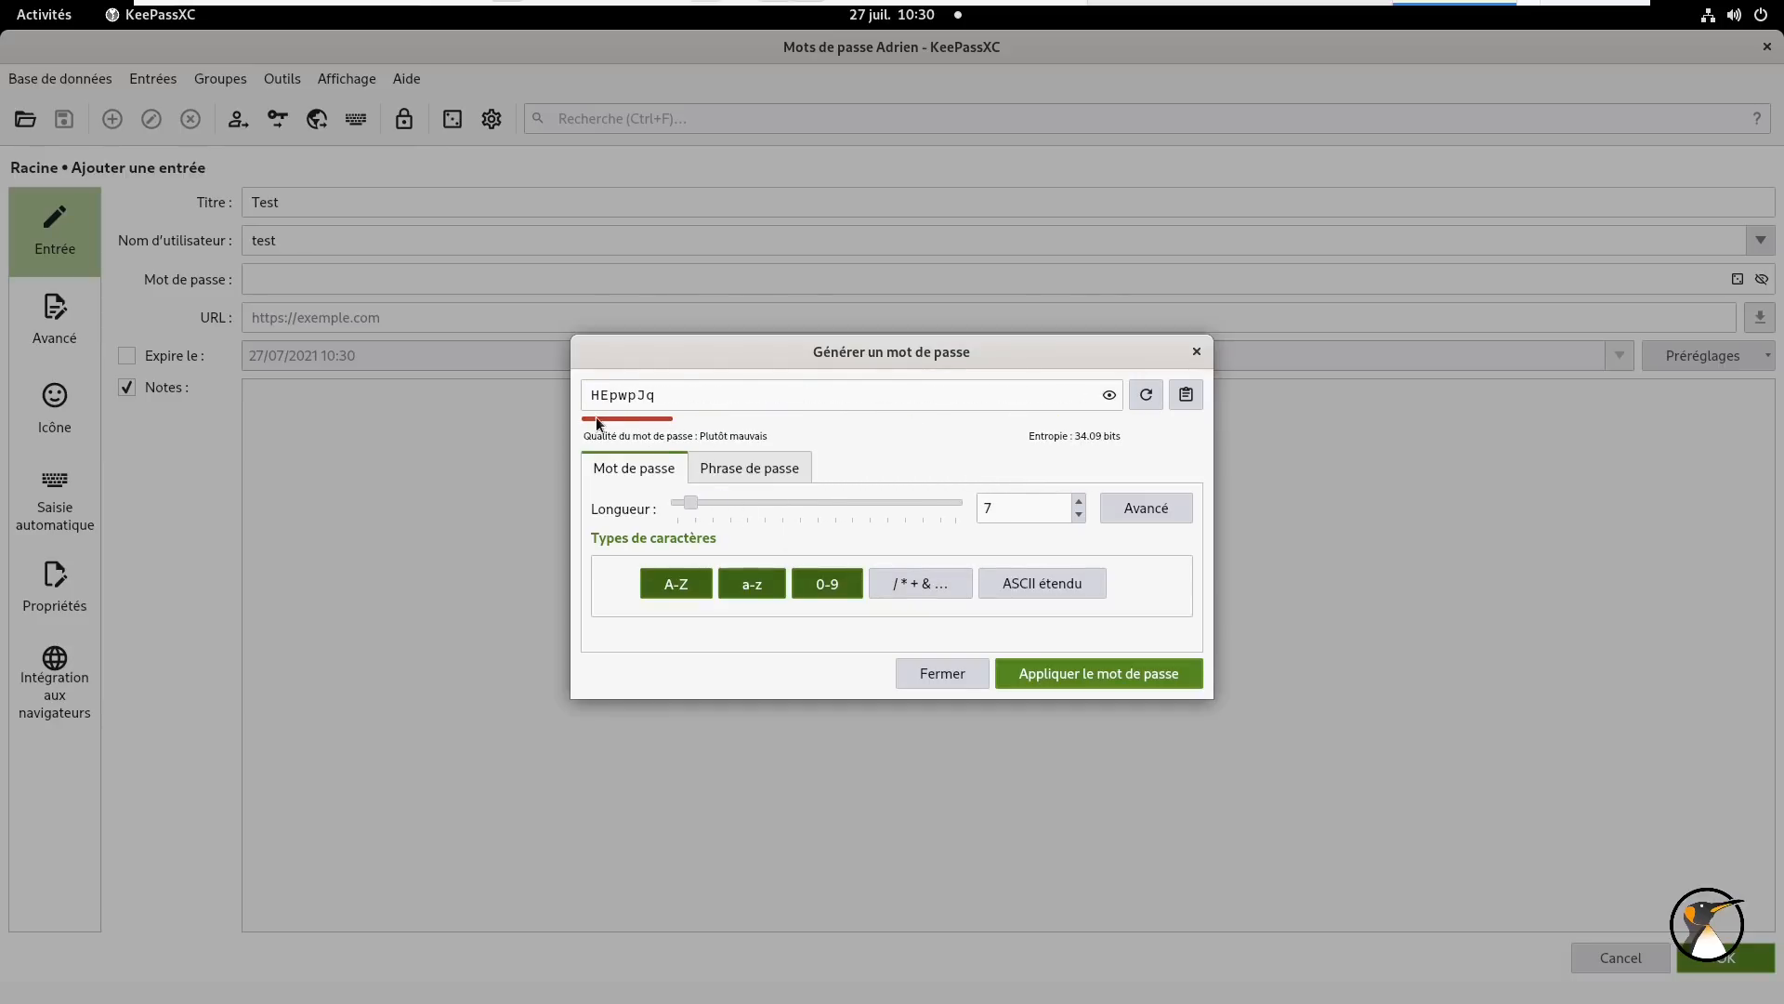
pyautogui.moveTo(690, 507); pyautogui.dragTo(829, 508)
# - Apply the generated password and set the entry to expire in one month (27/08/2021)
pyautogui.click(1093, 676)
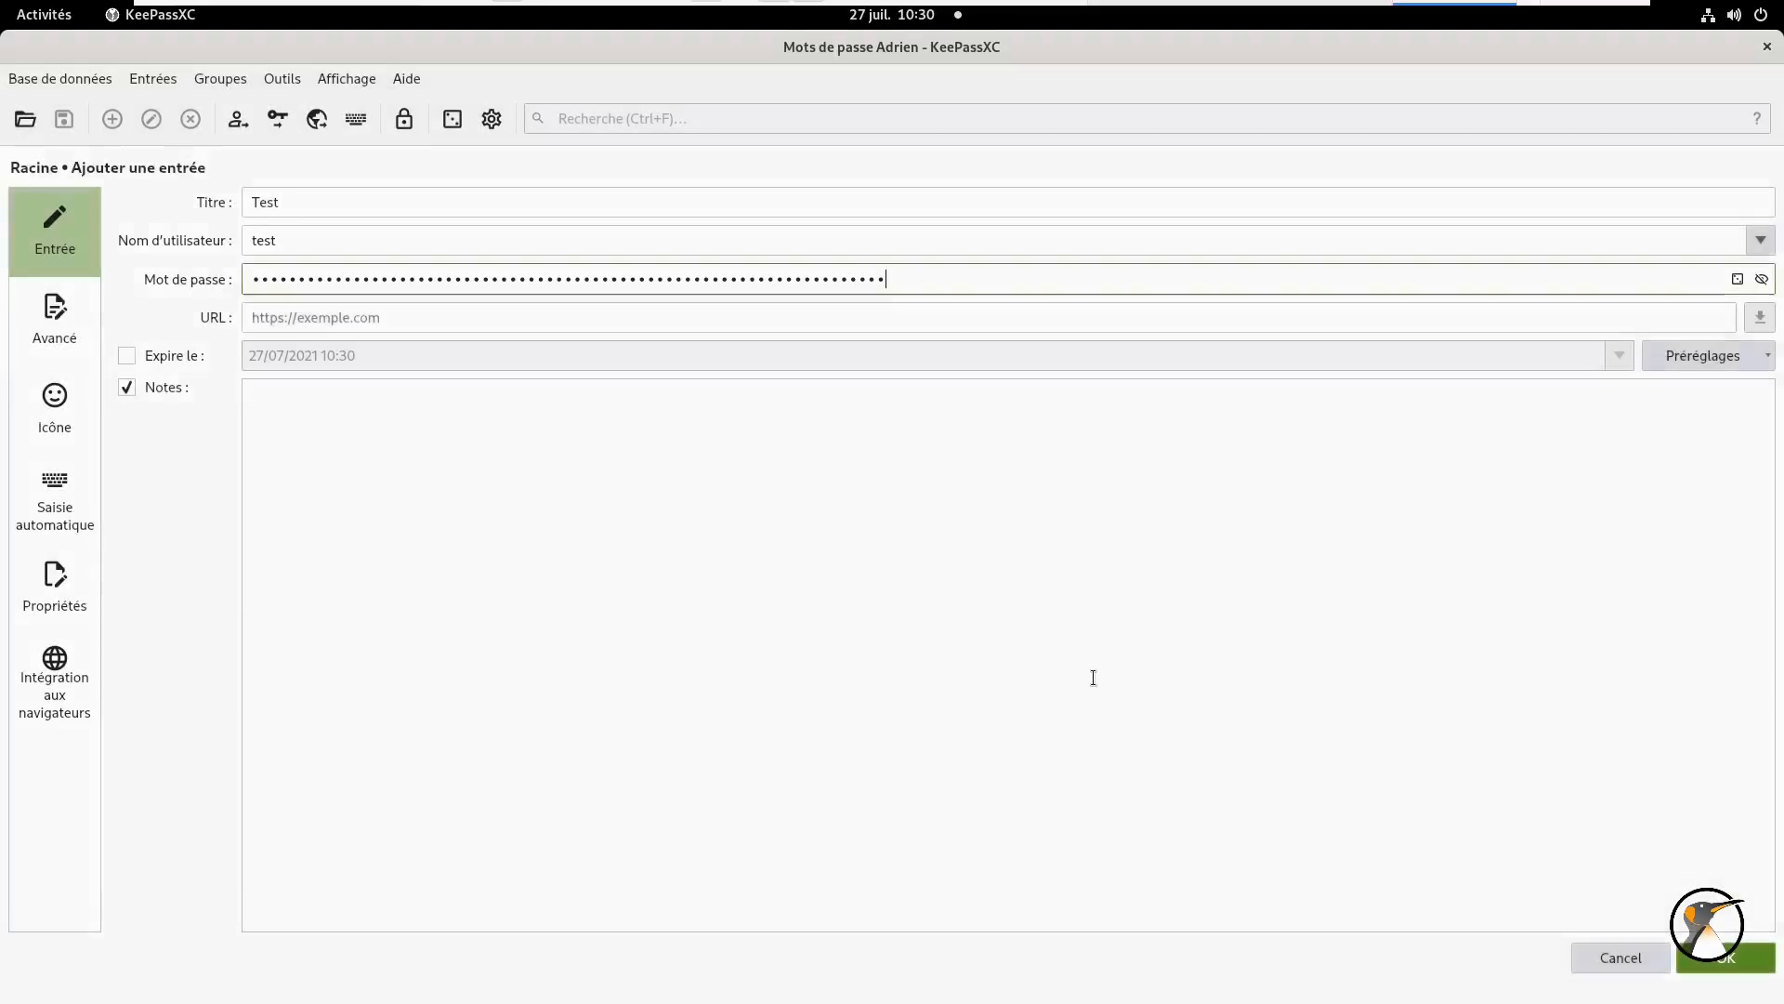
pyautogui.click(127, 357)
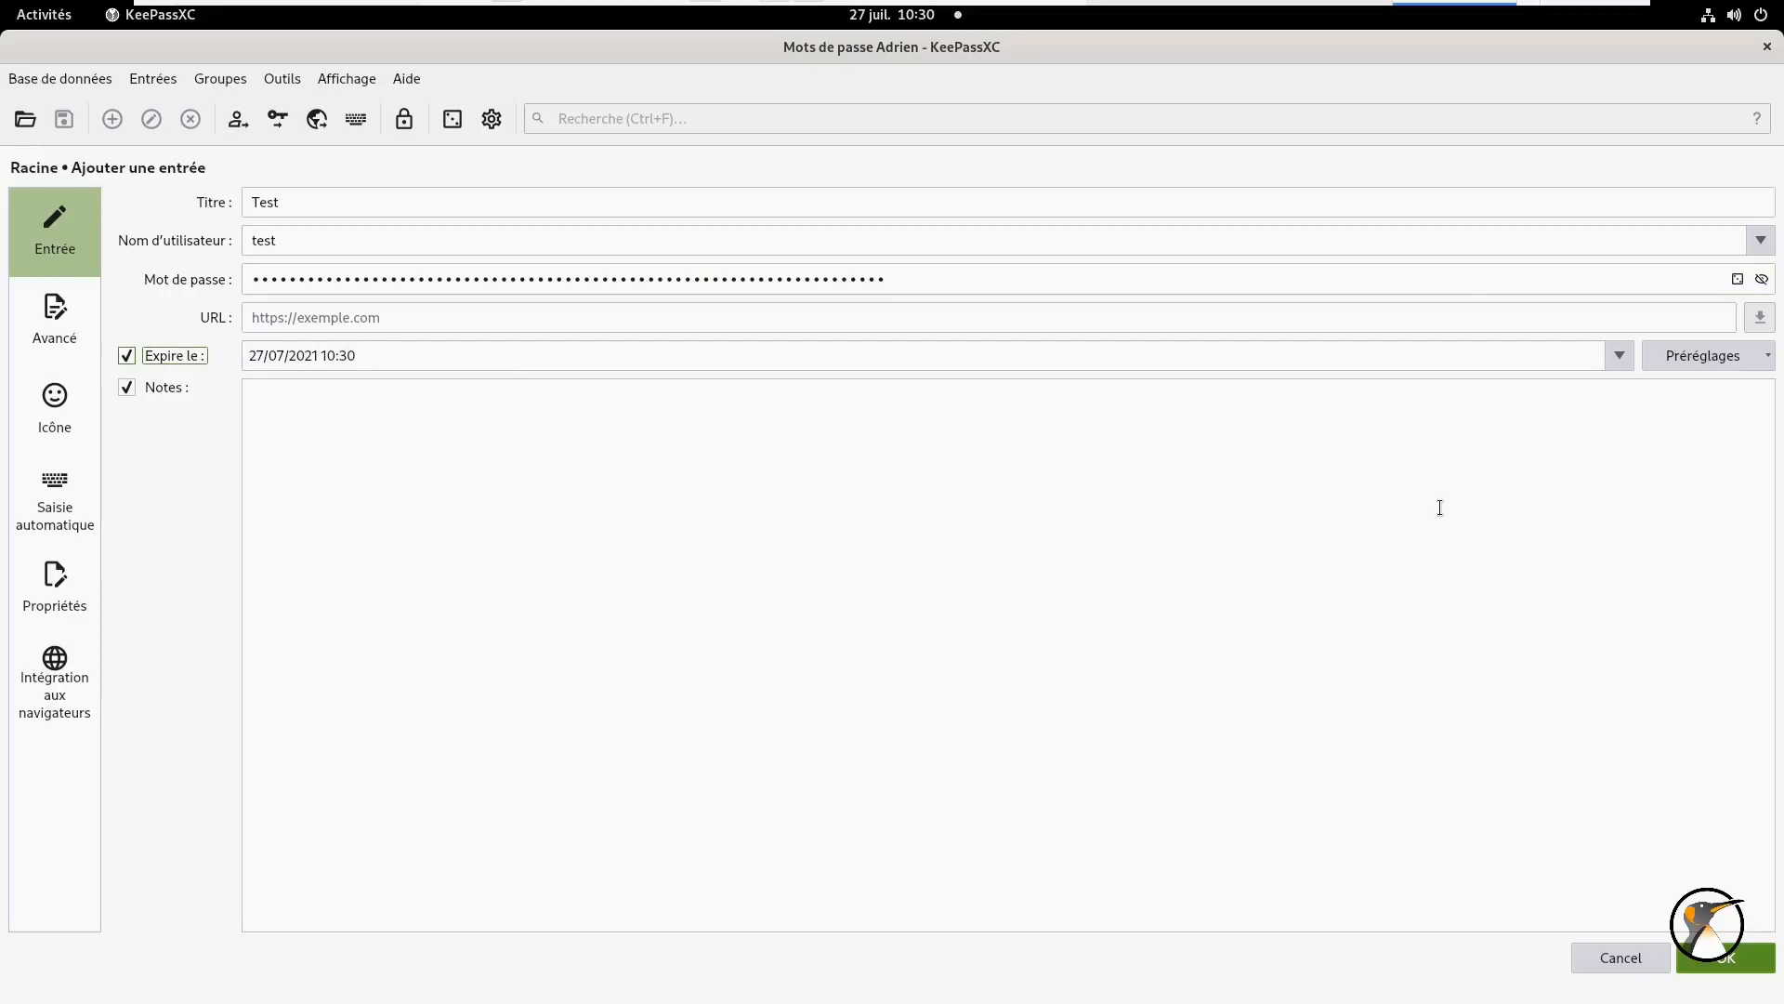
pyautogui.click(1695, 359)
pyautogui.click(1693, 505)
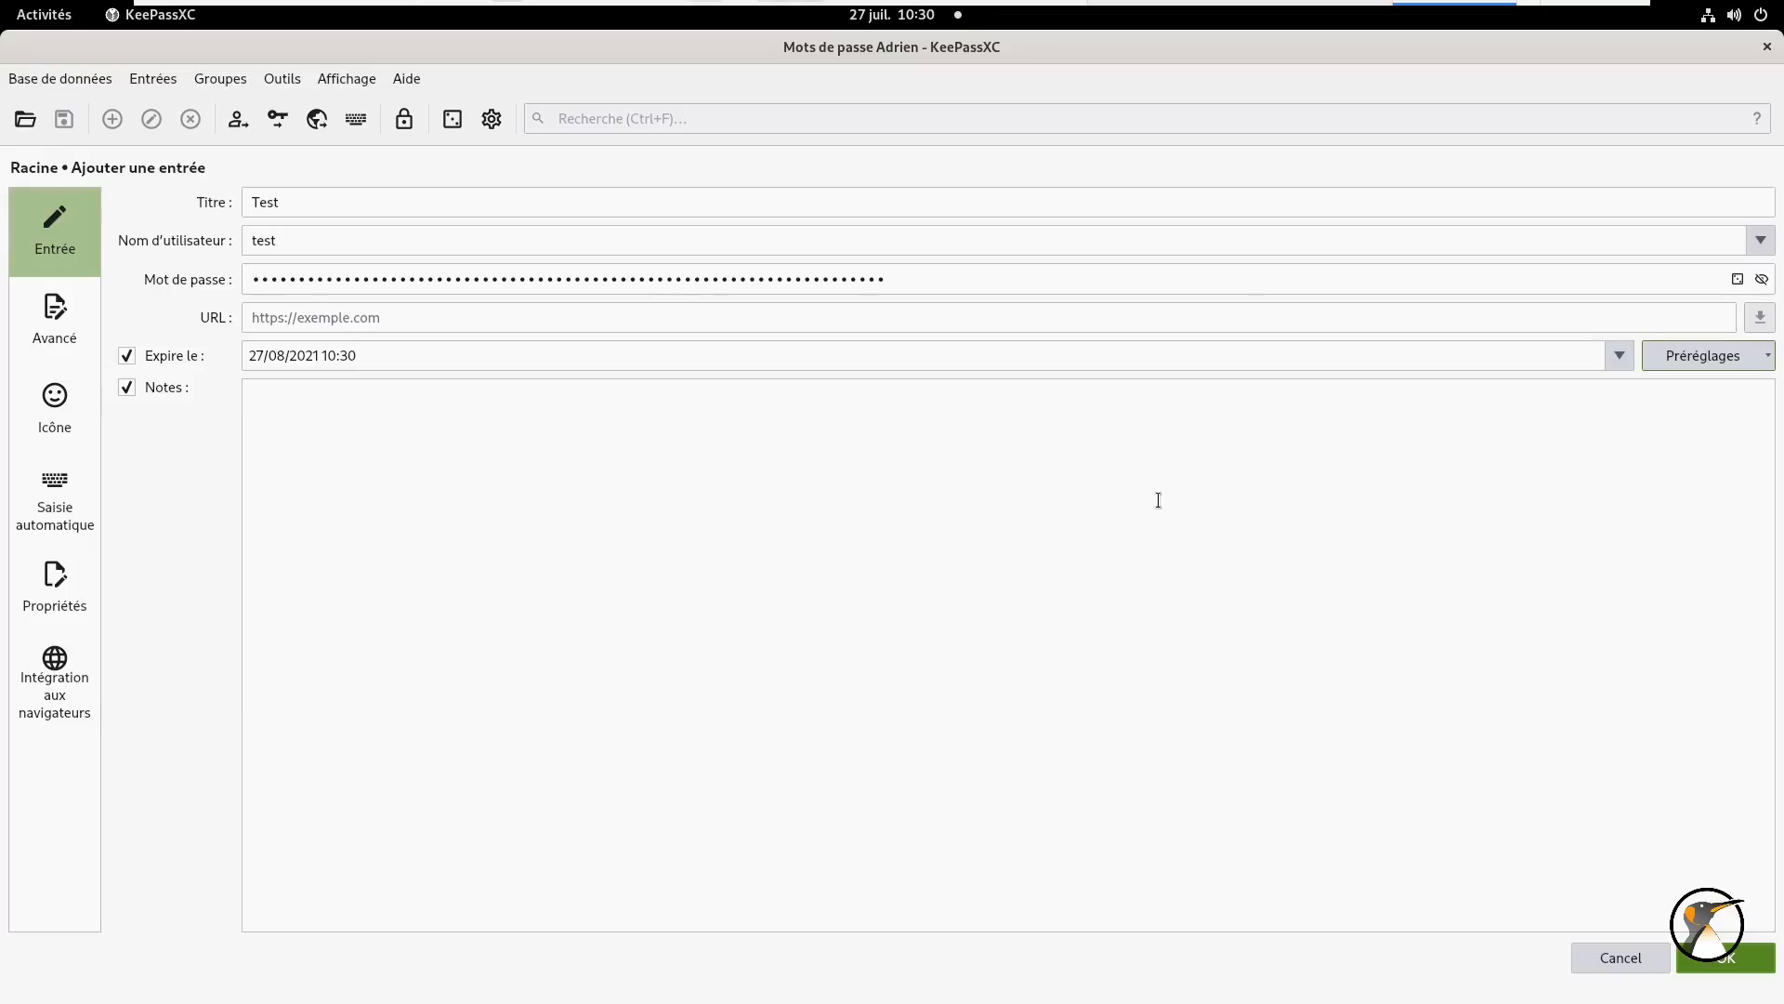
# - Add the note 'Ajouter des notes à l'entrée de la bdd' to the entry
pyautogui.click(603, 516)
pyautogui.write('Ajouter des notes ')
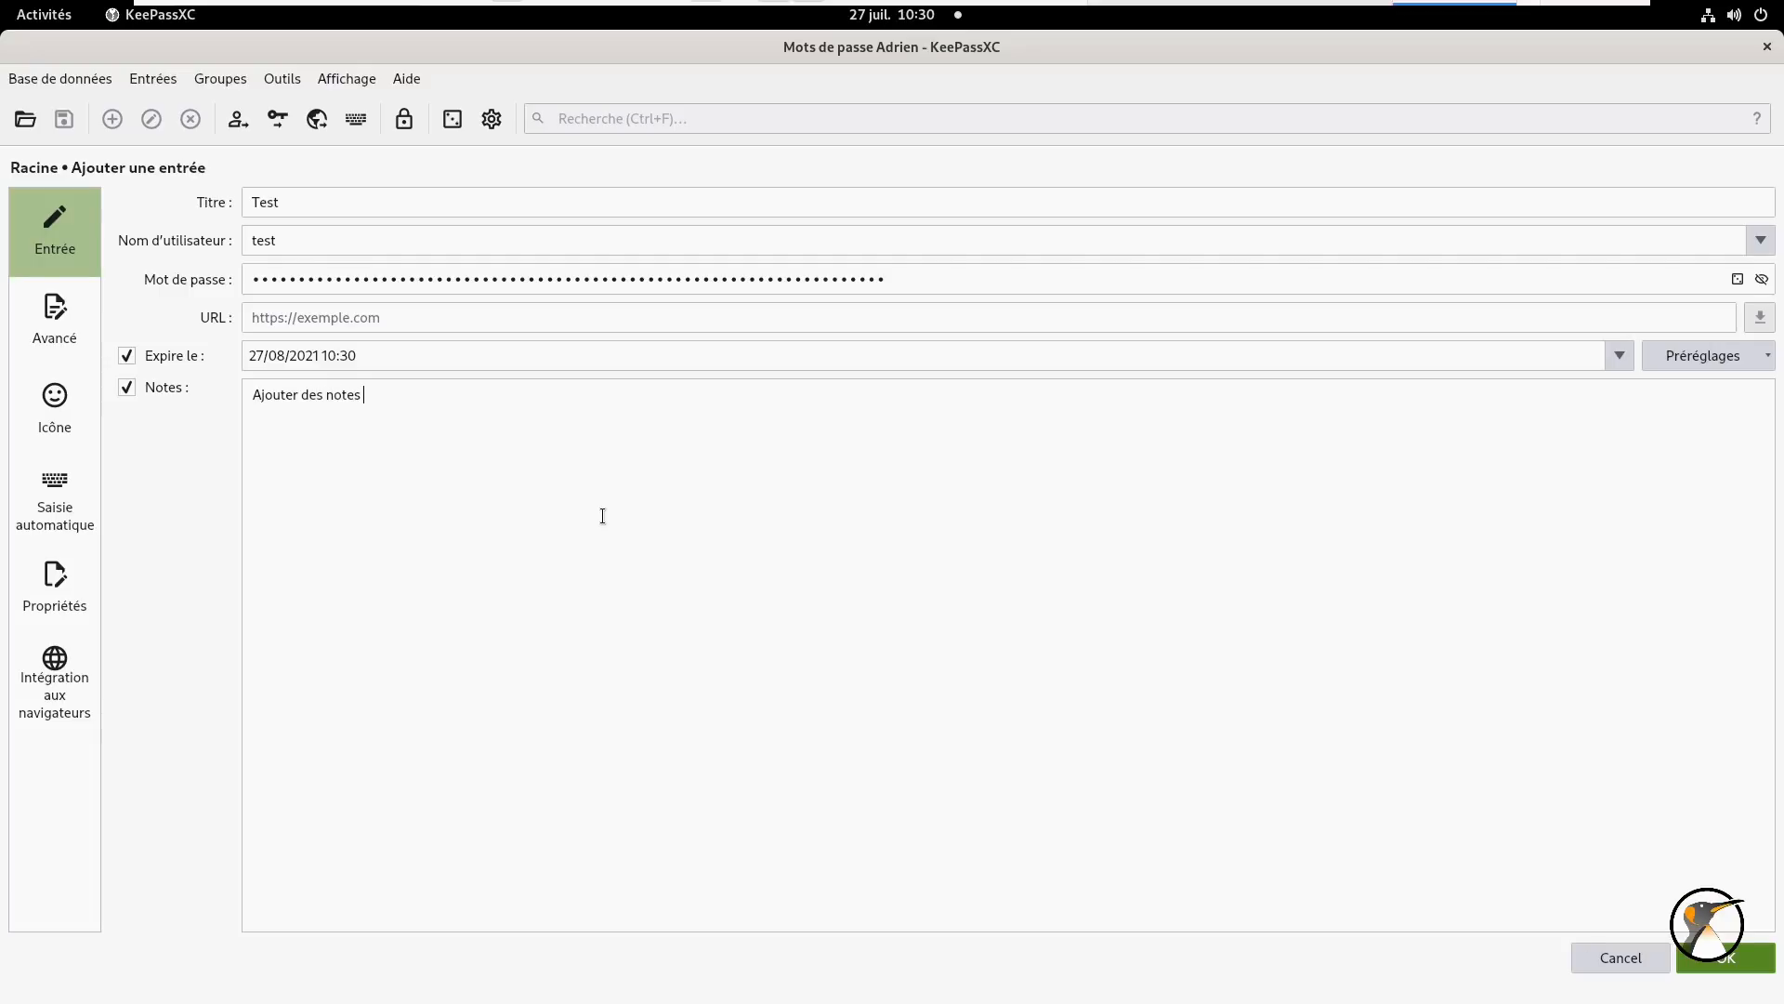
pyautogui.write("à l'ente")
pyautogui.press('BackSpace')
pyautogui.write('ree de la bdd')
pyautogui.click(67, 299)
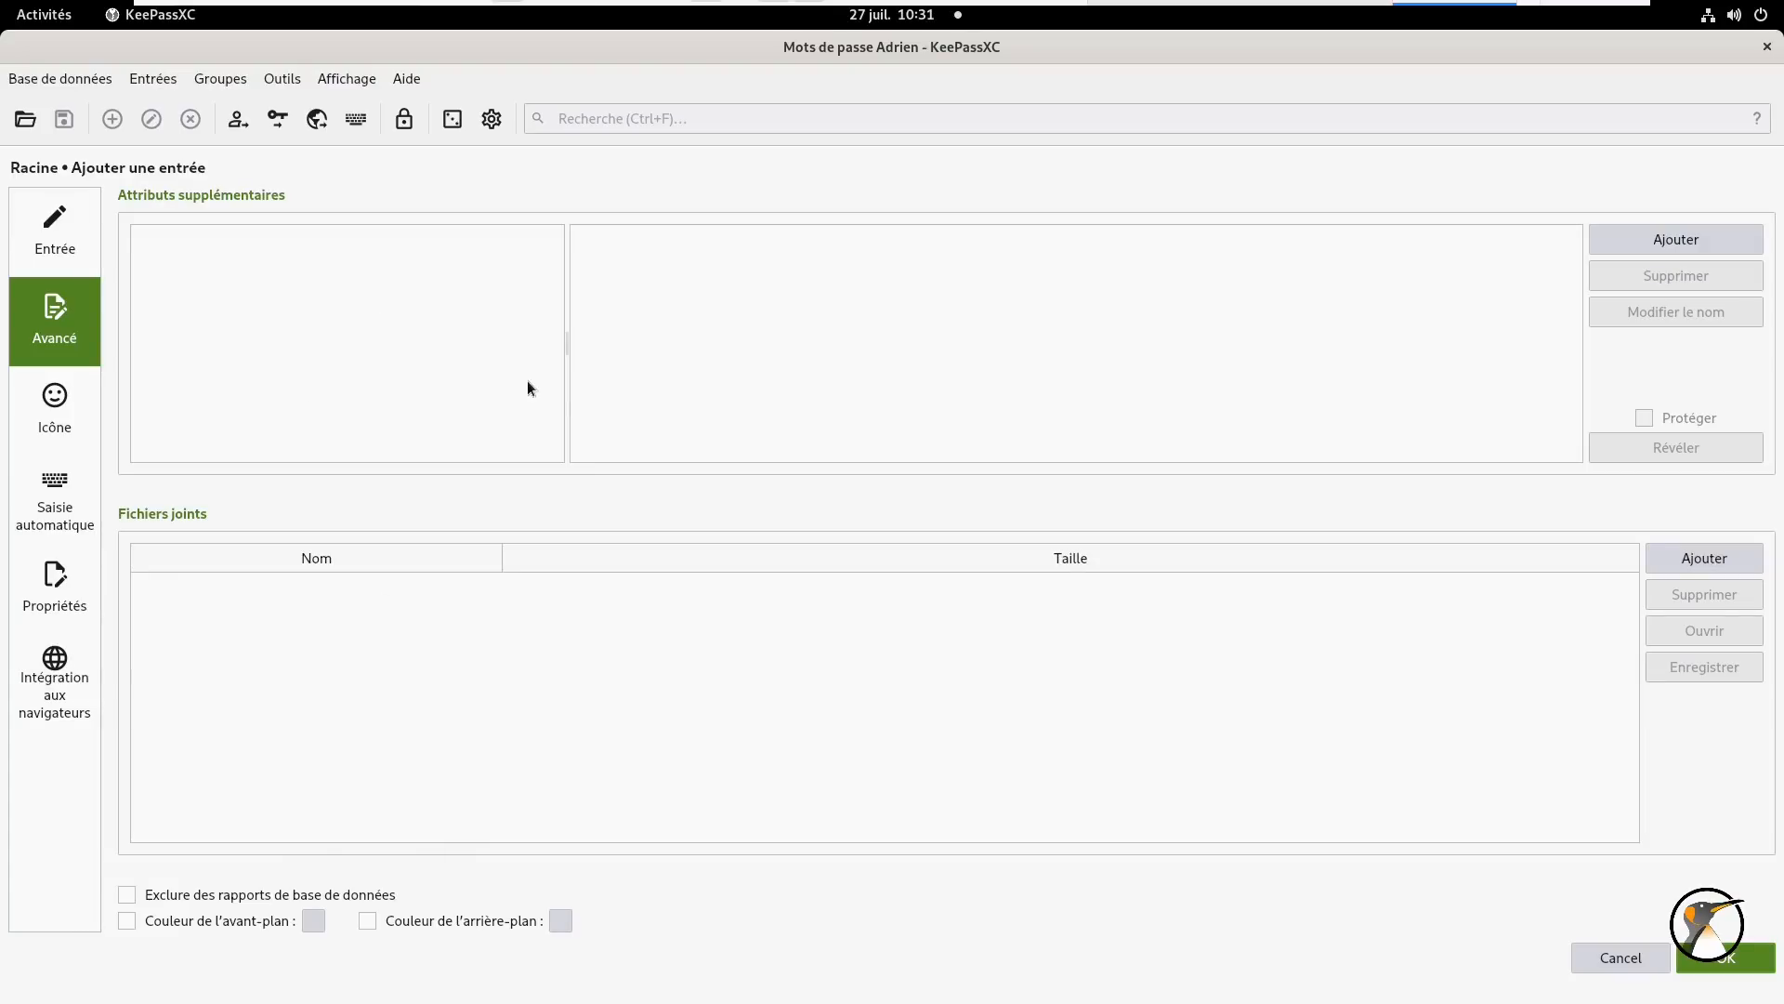
# - Give the Test entry the built-in Linux penguin icon, abandoning a custom icon attempt
pyautogui.click(37, 420)
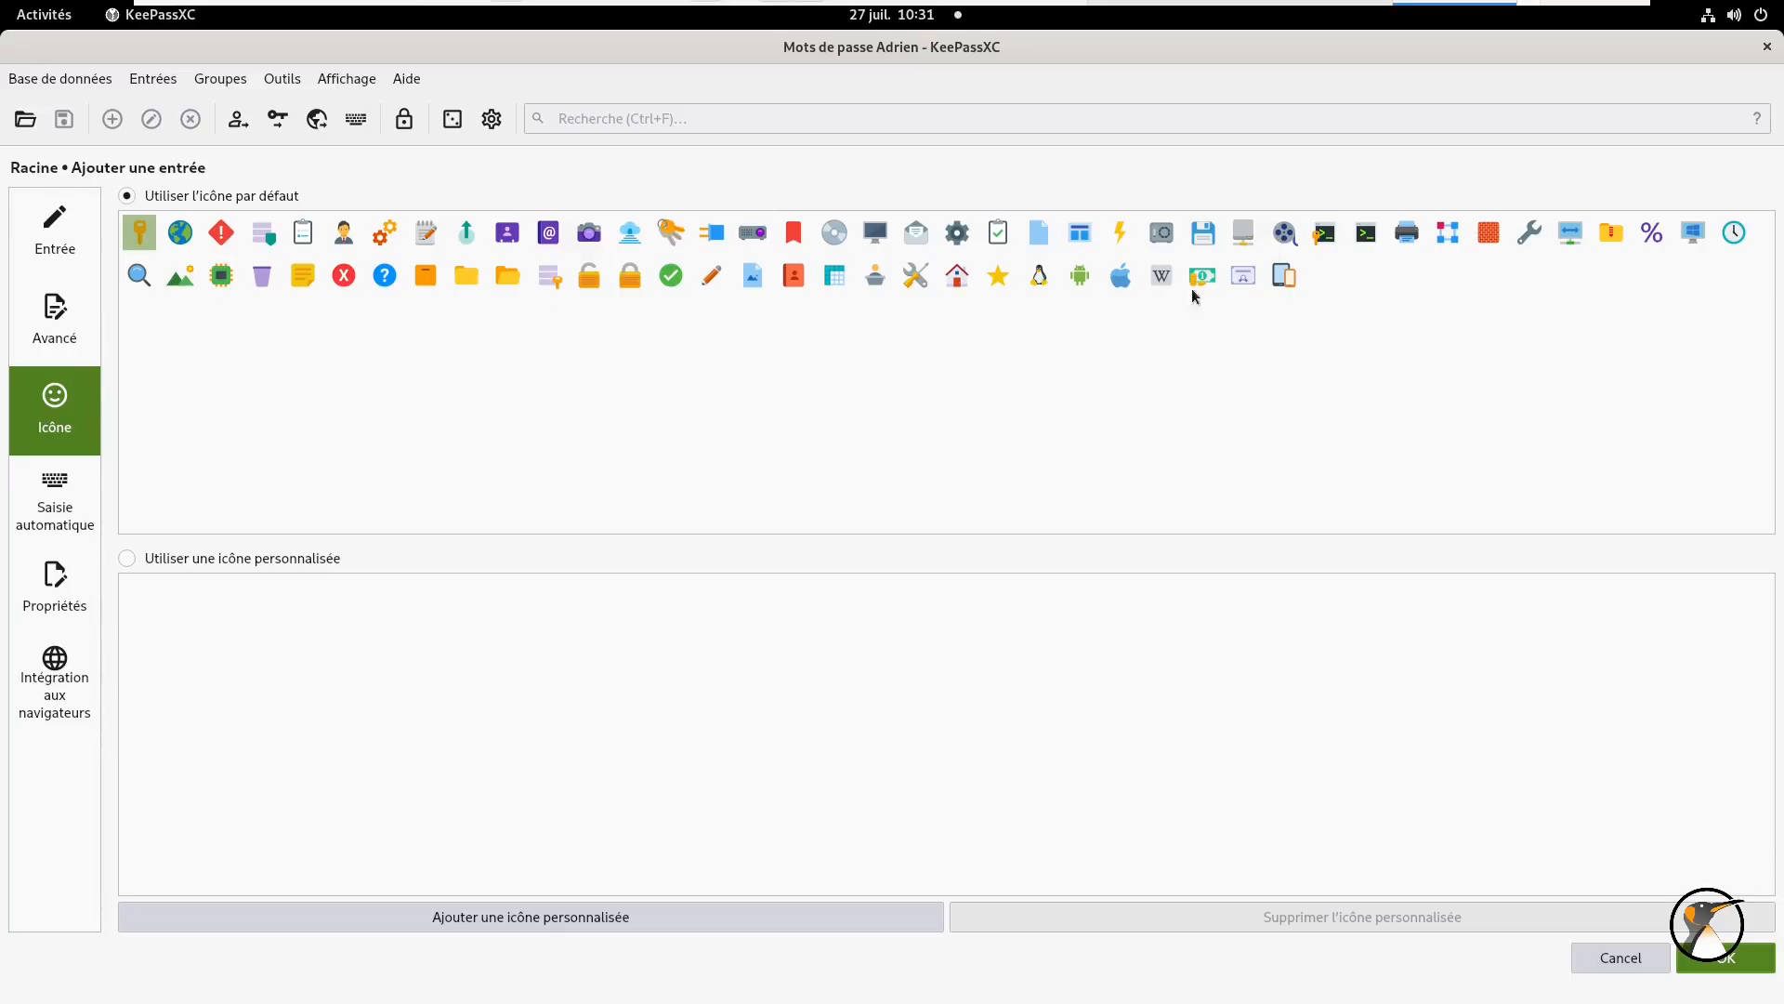
pyautogui.click(1039, 275)
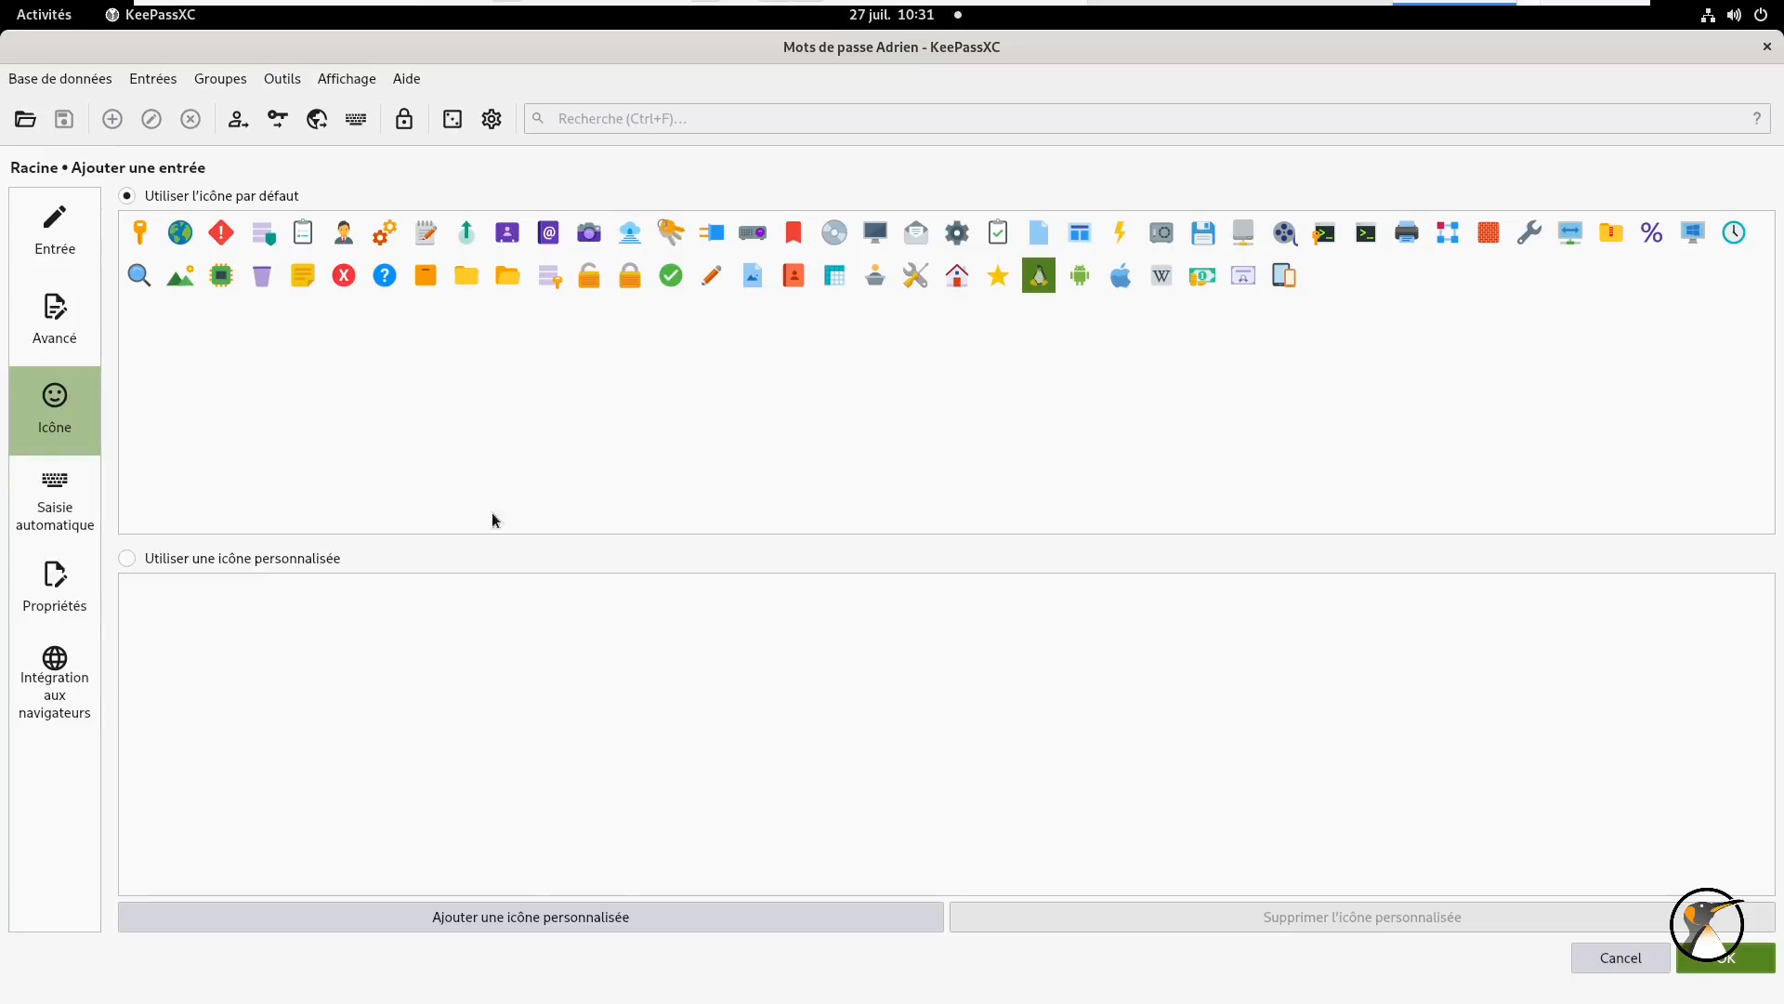
pyautogui.click(197, 556)
pyautogui.click(600, 916)
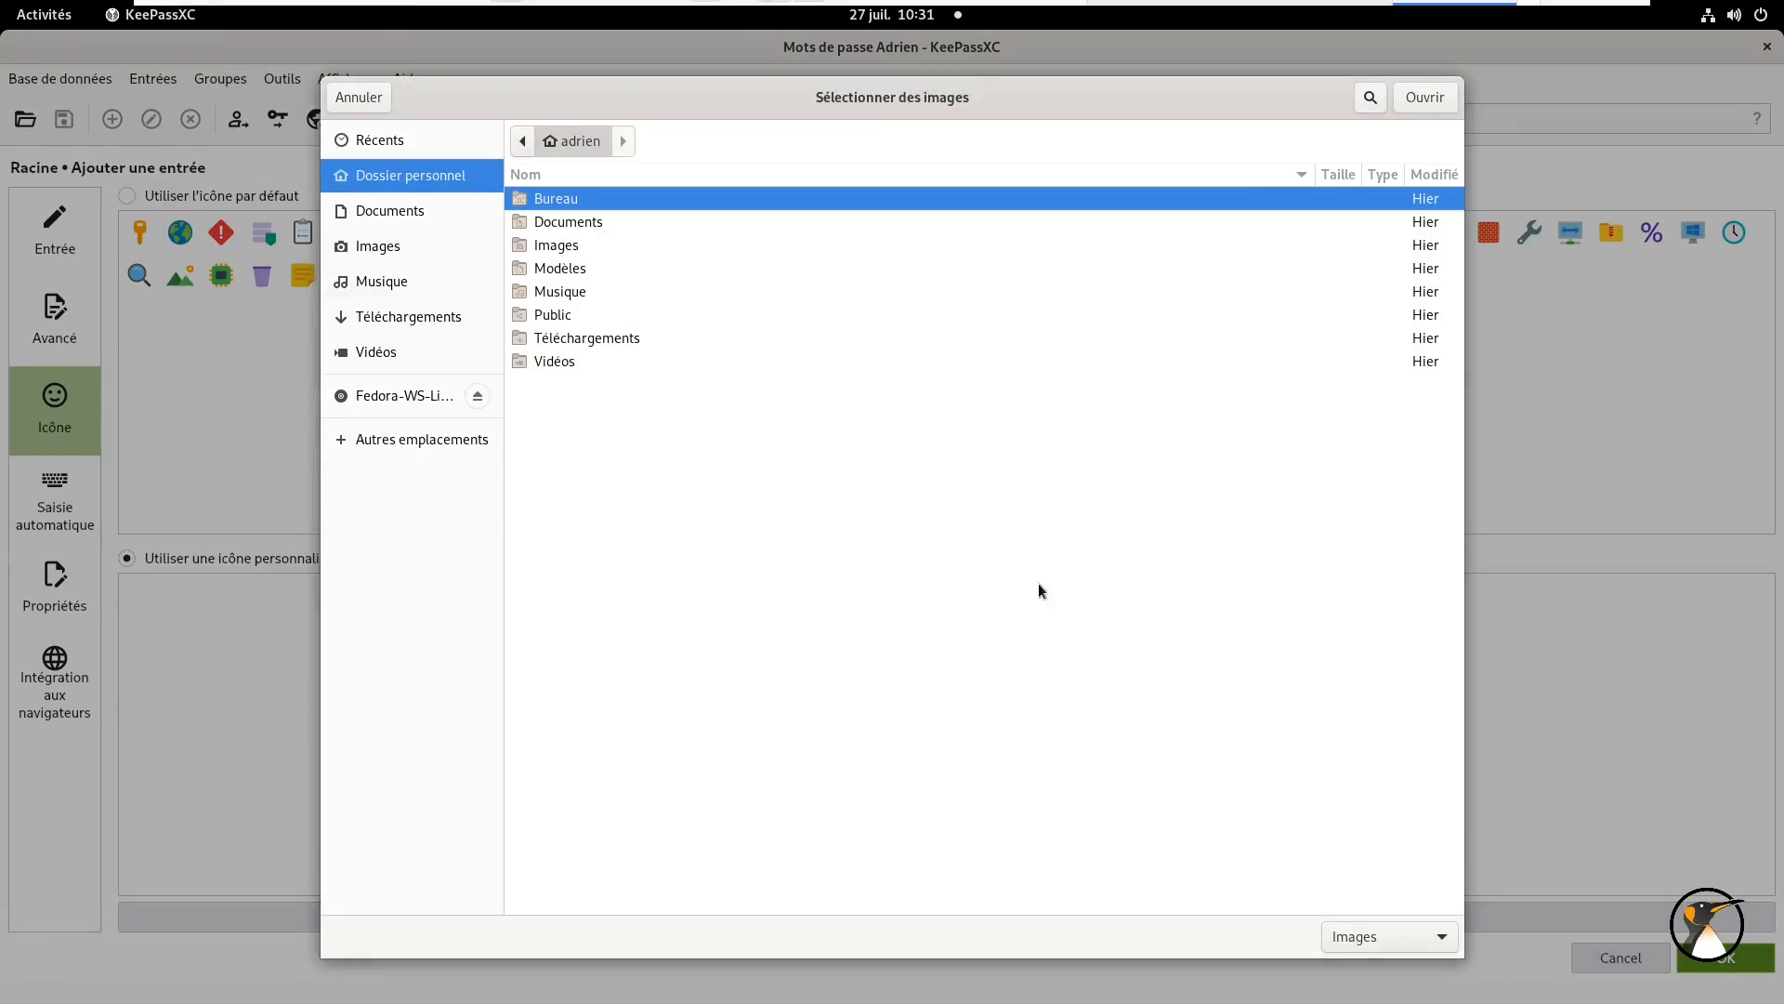
pyautogui.click(376, 103)
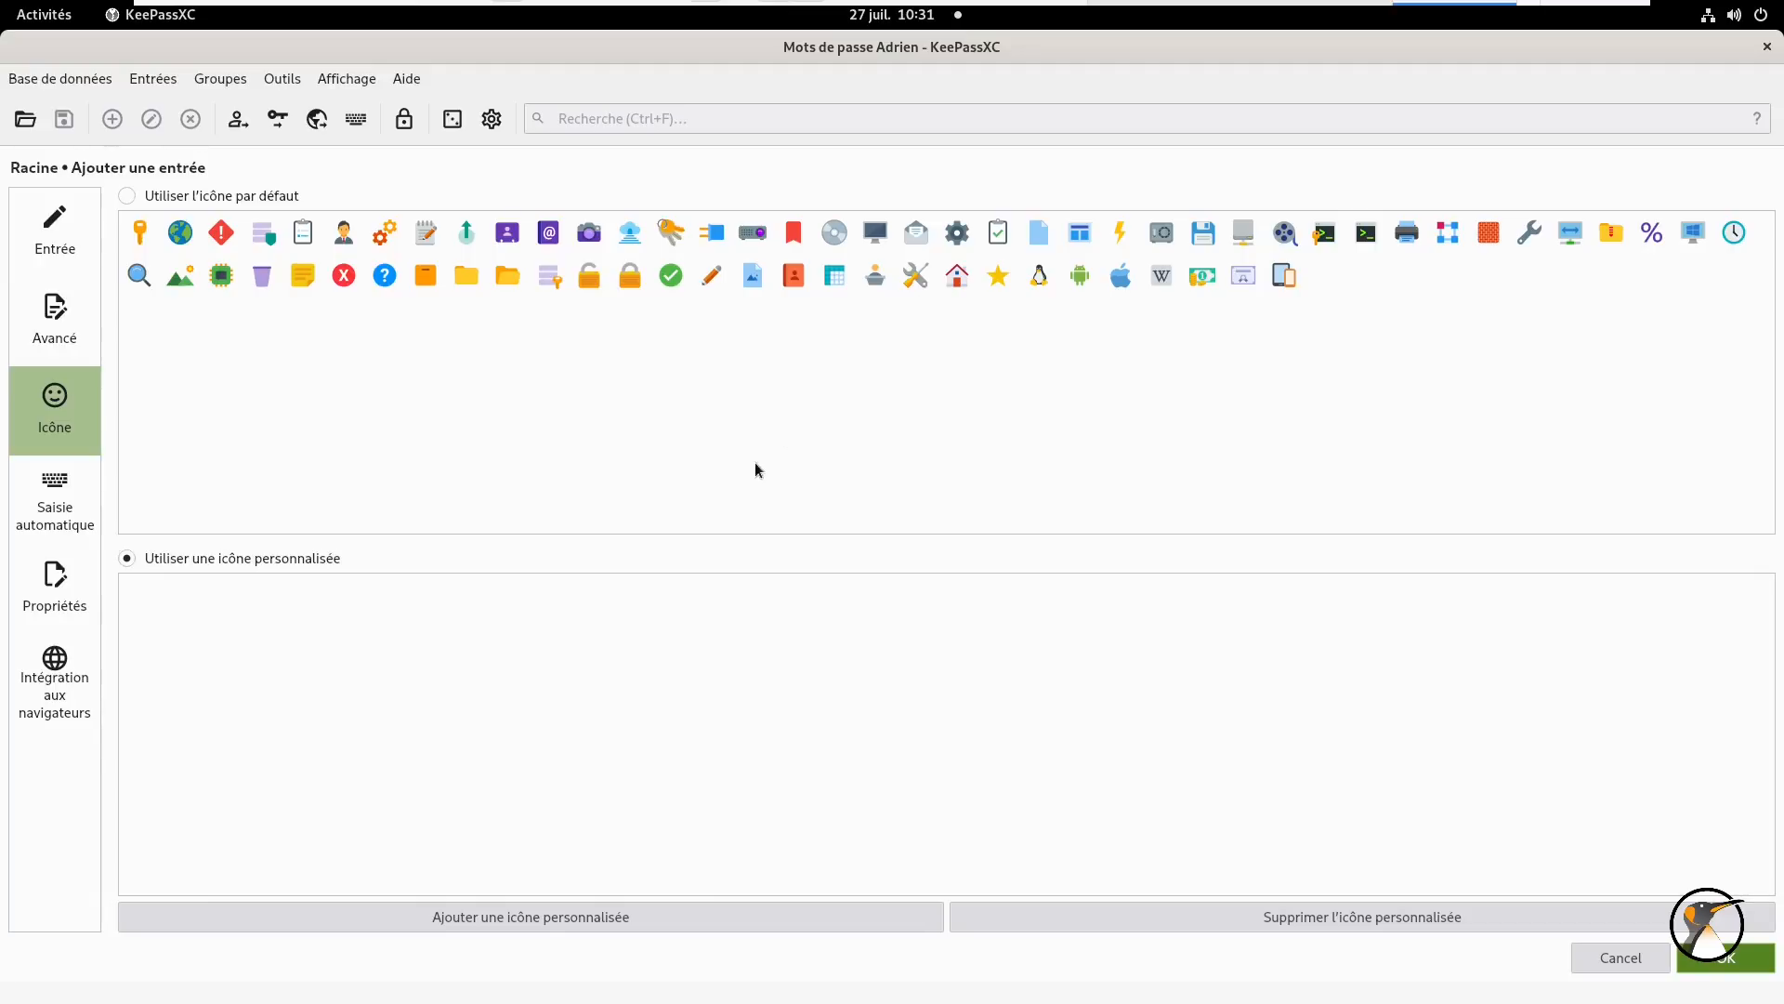
pyautogui.click(201, 199)
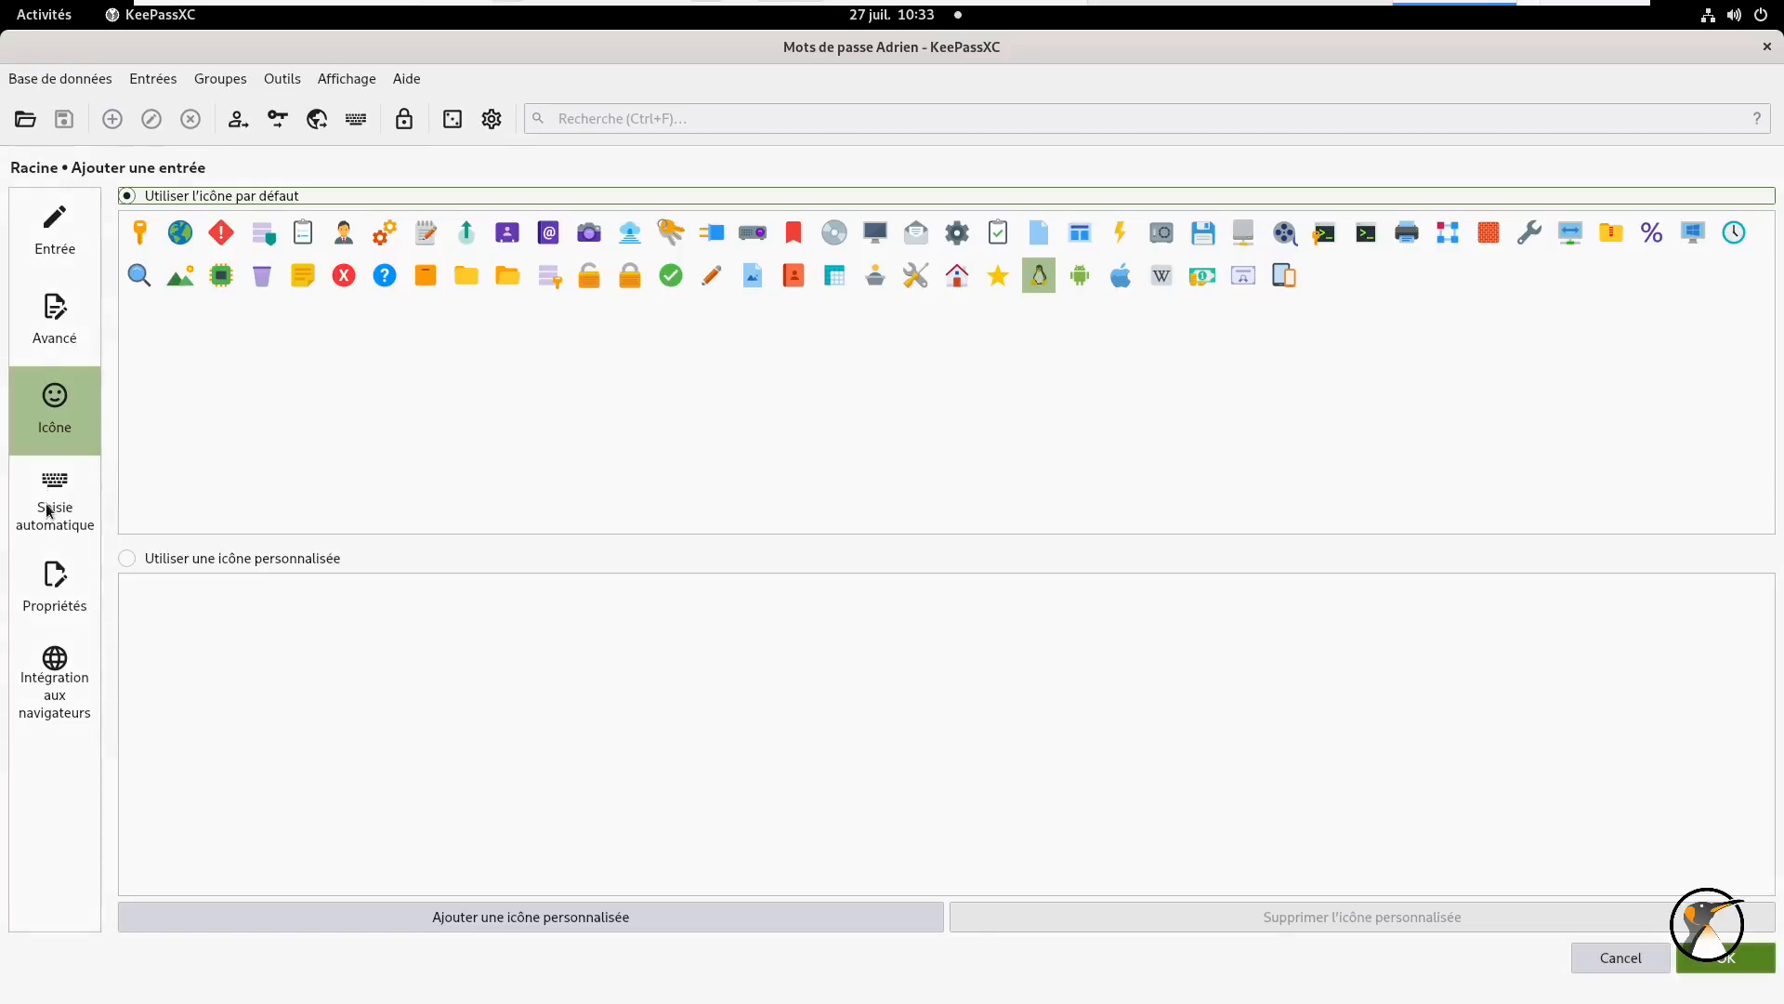
pyautogui.click(47, 507)
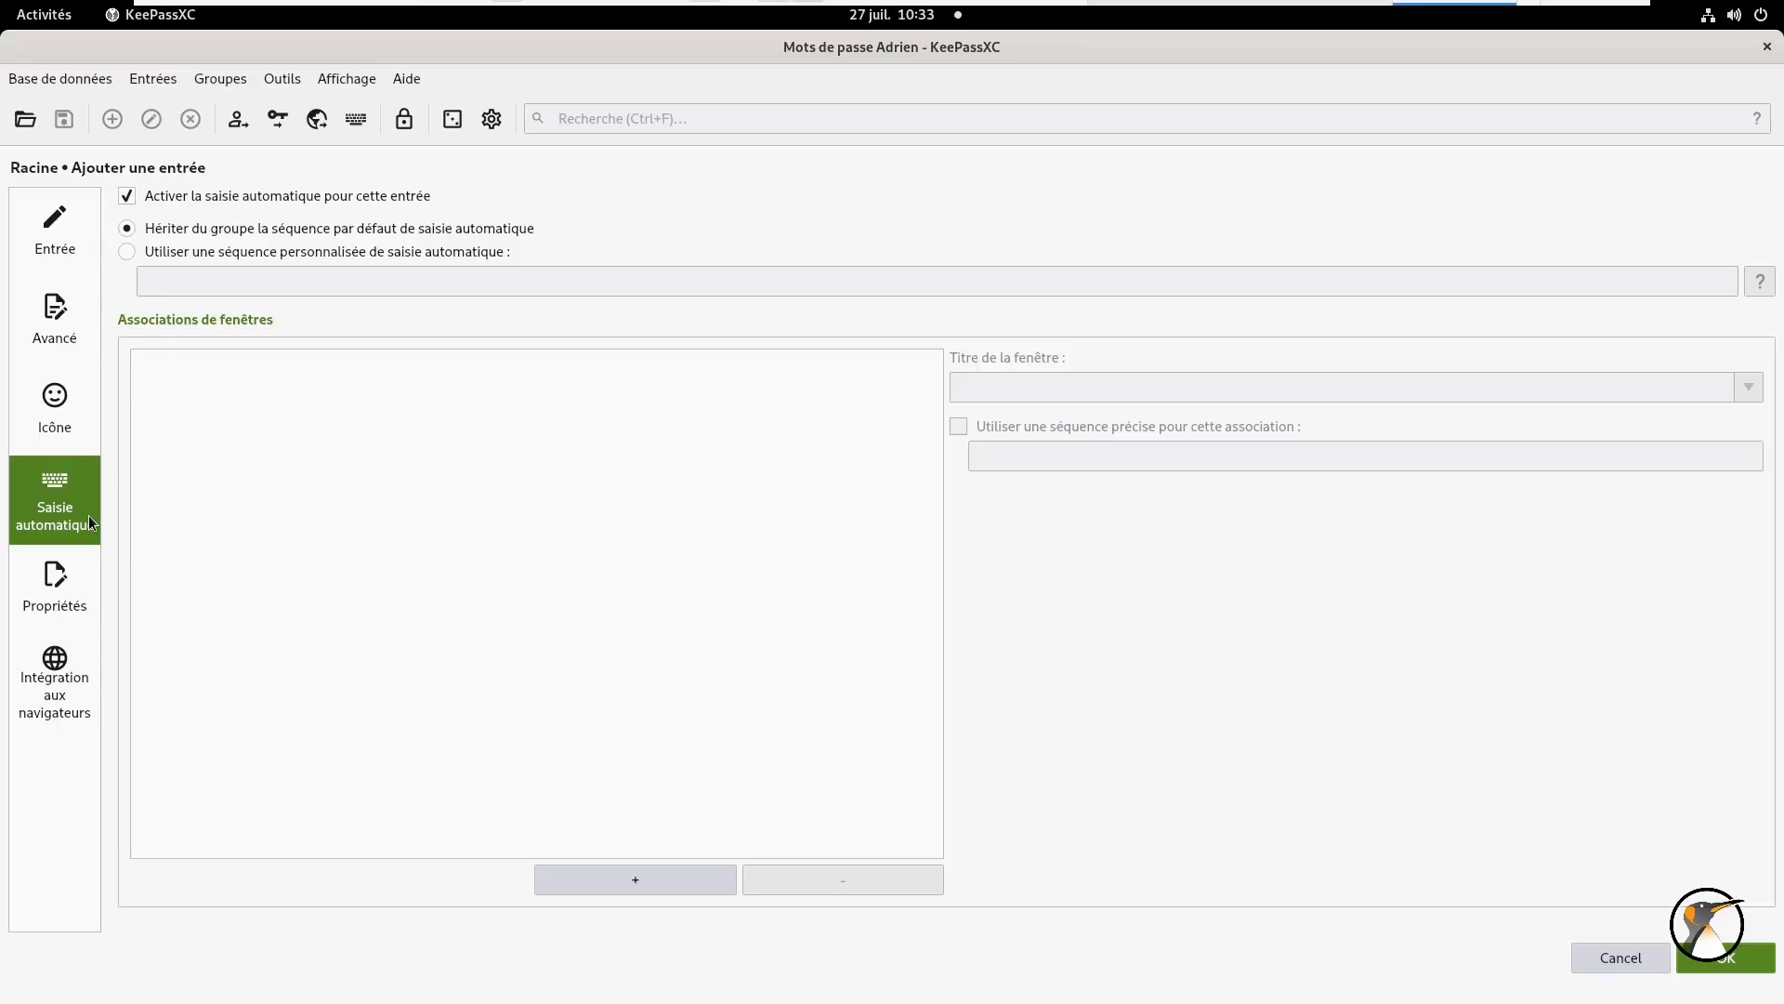
# - Save the Test entry, widen the Notes column, and unmaximise KeePassXC beside Vivaldi
pyautogui.click(80, 590)
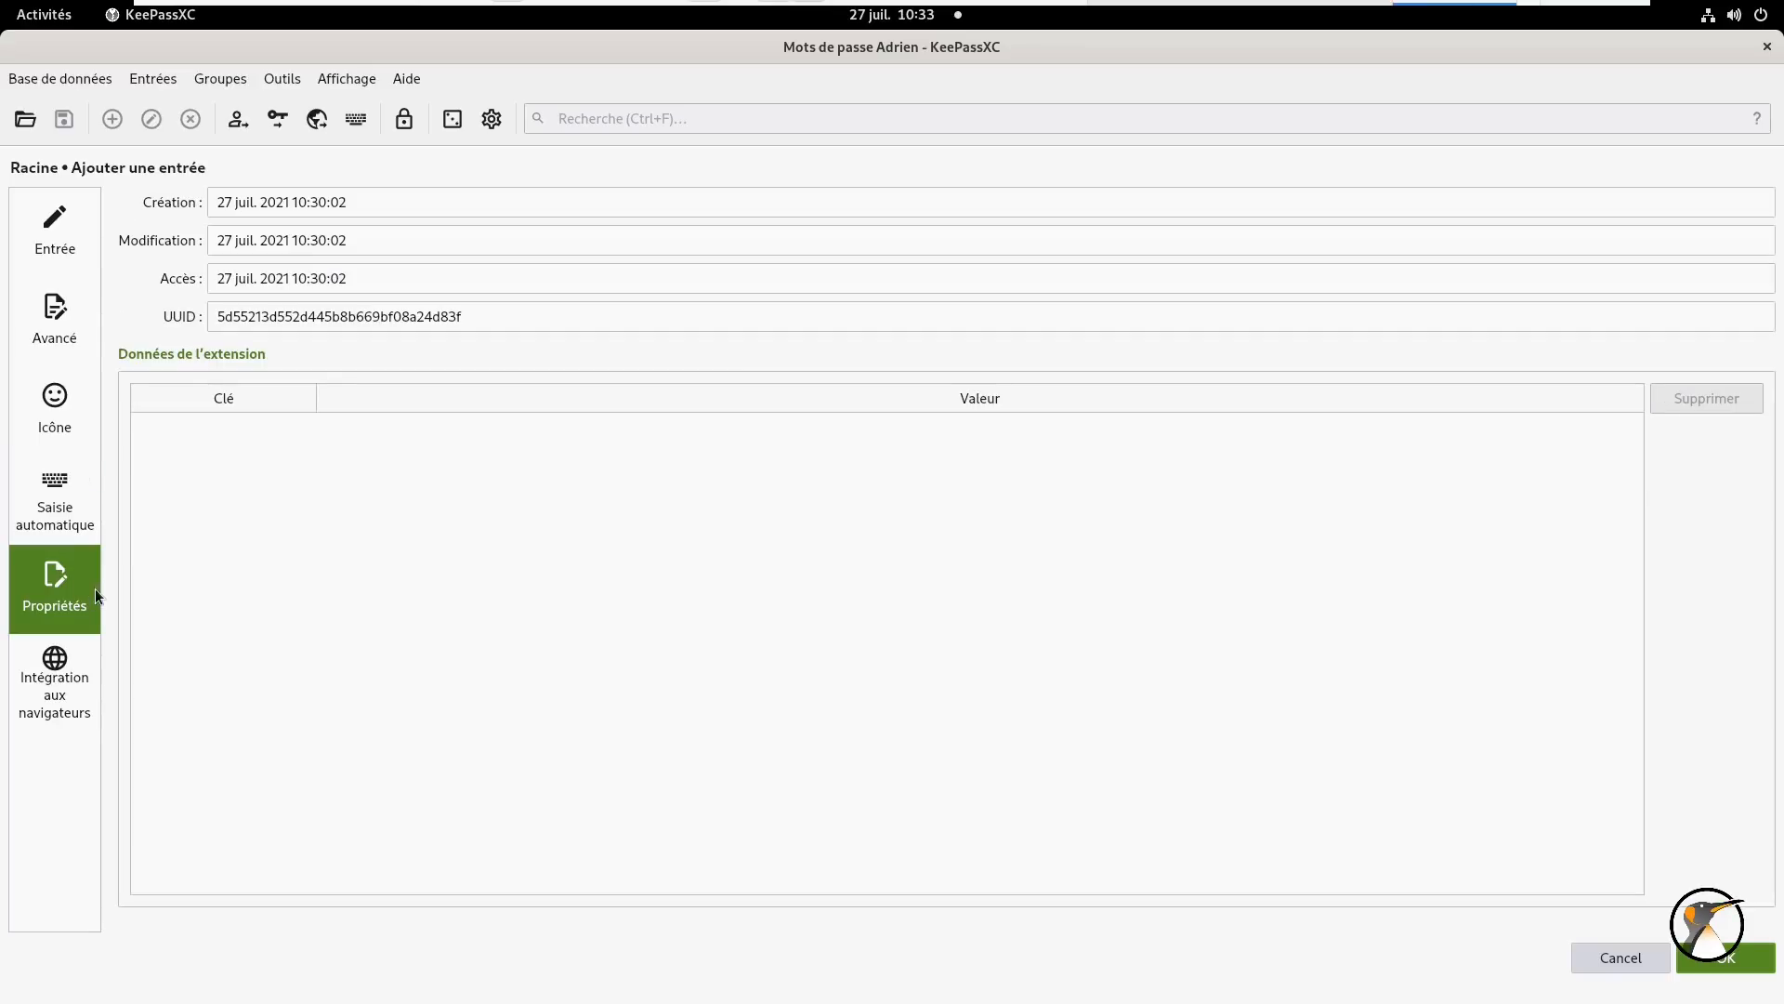
pyautogui.click(71, 684)
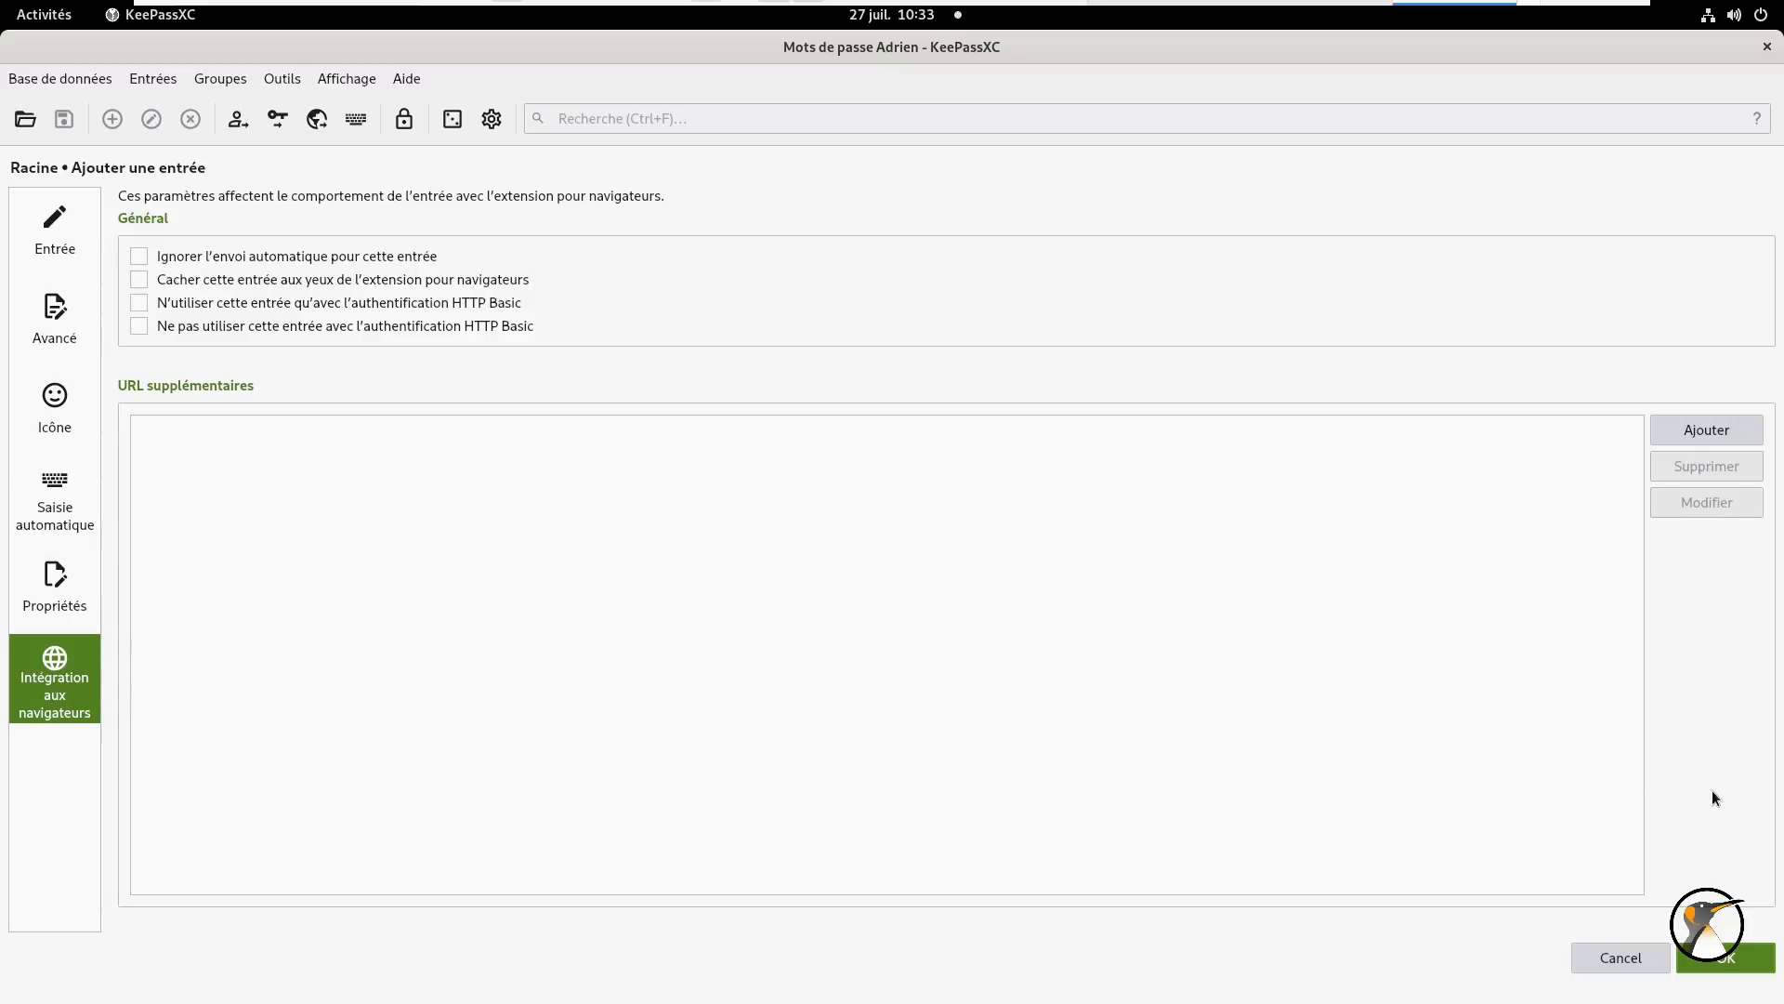
pyautogui.click(1720, 962)
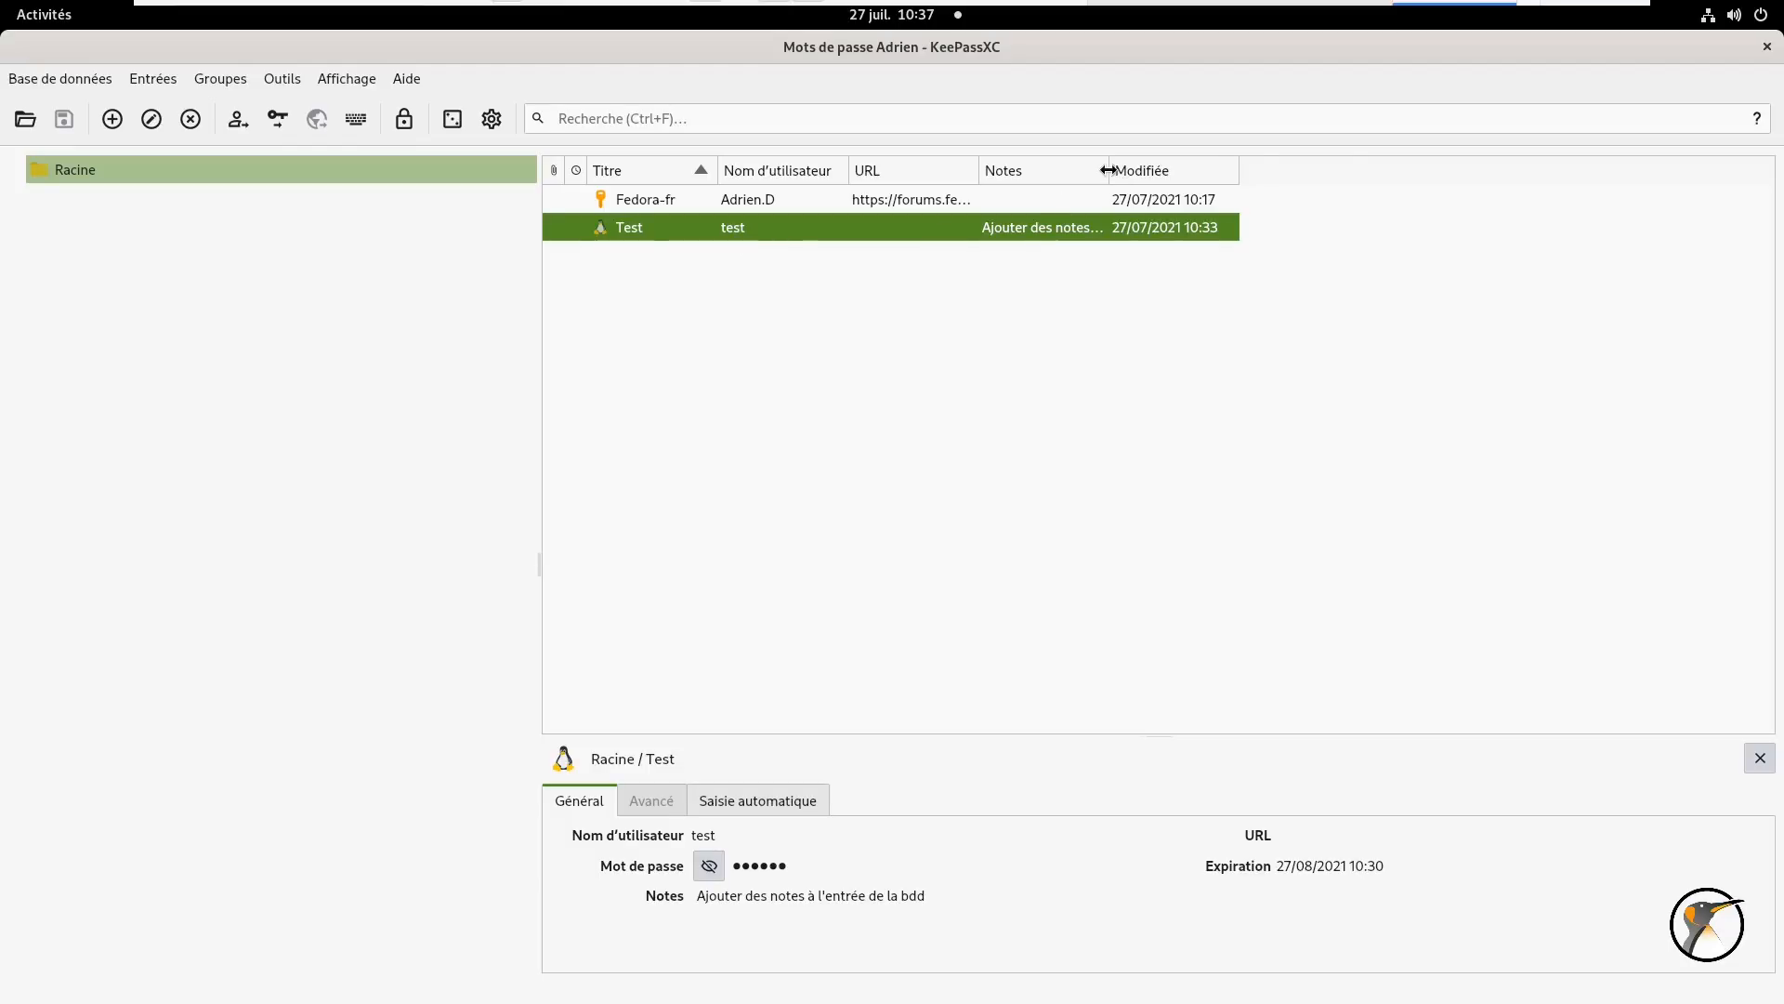
pyautogui.moveTo(1109, 170); pyautogui.dragTo(1299, 170)
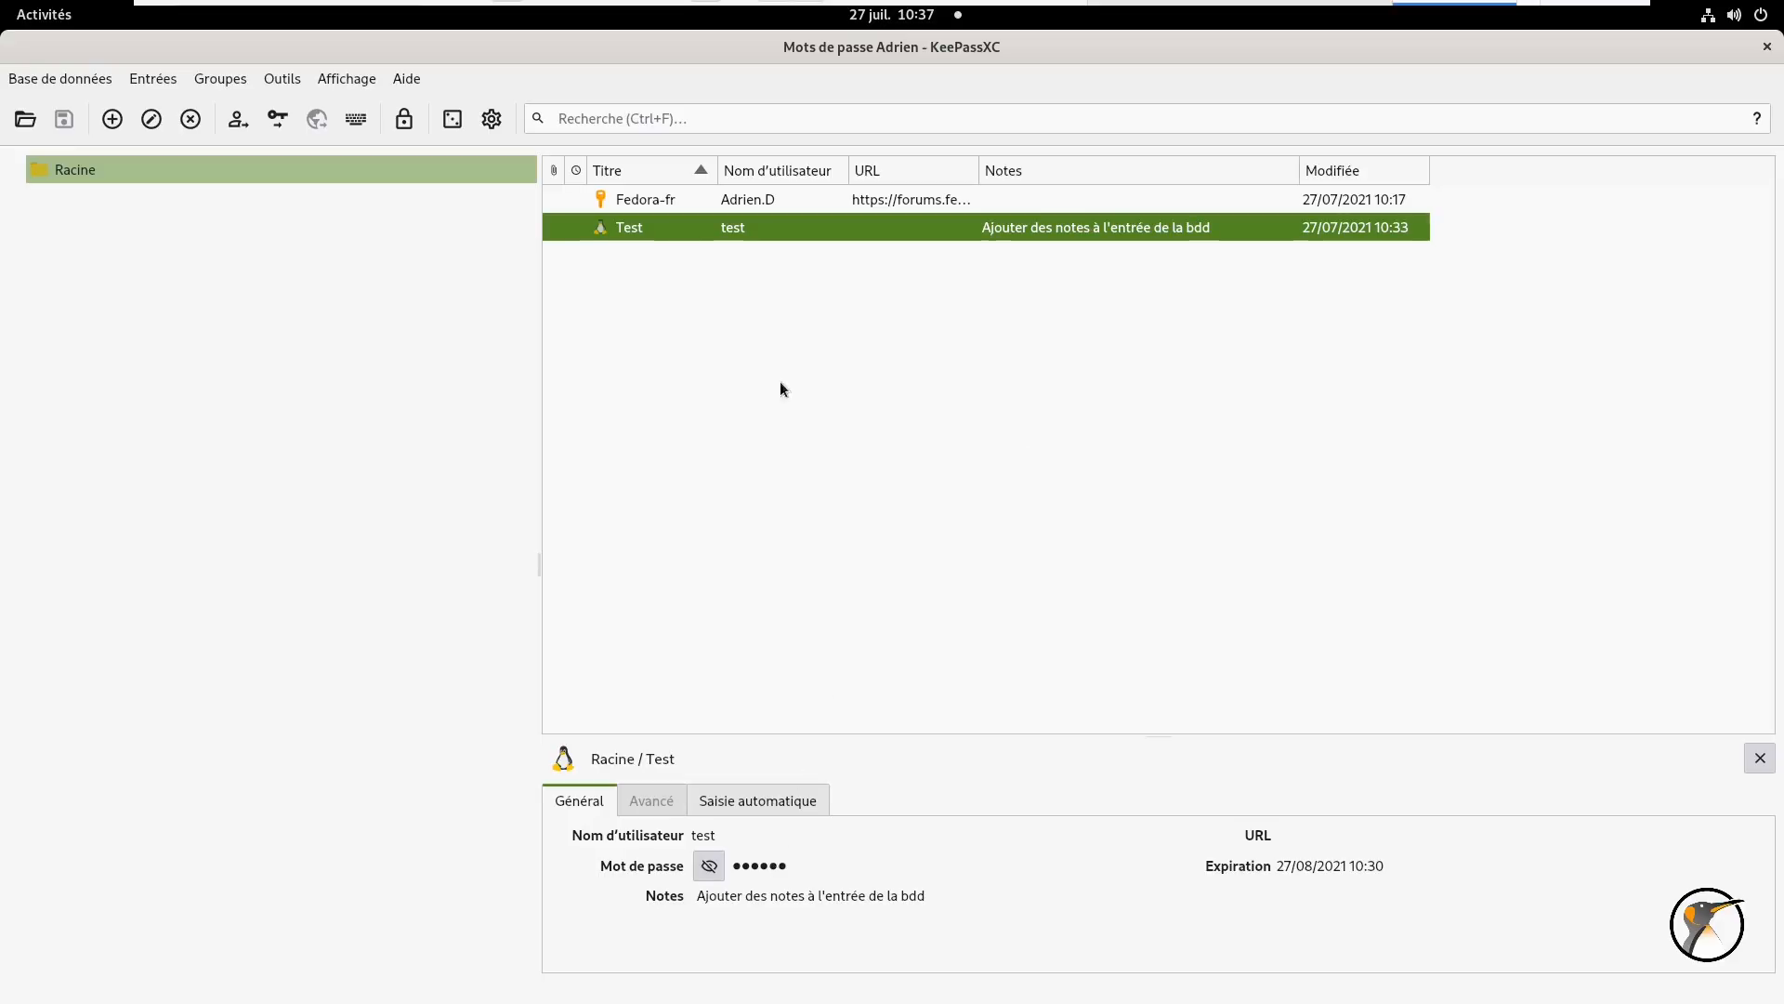
pyautogui.moveTo(691, 47); pyautogui.dragTo(1129, 179)
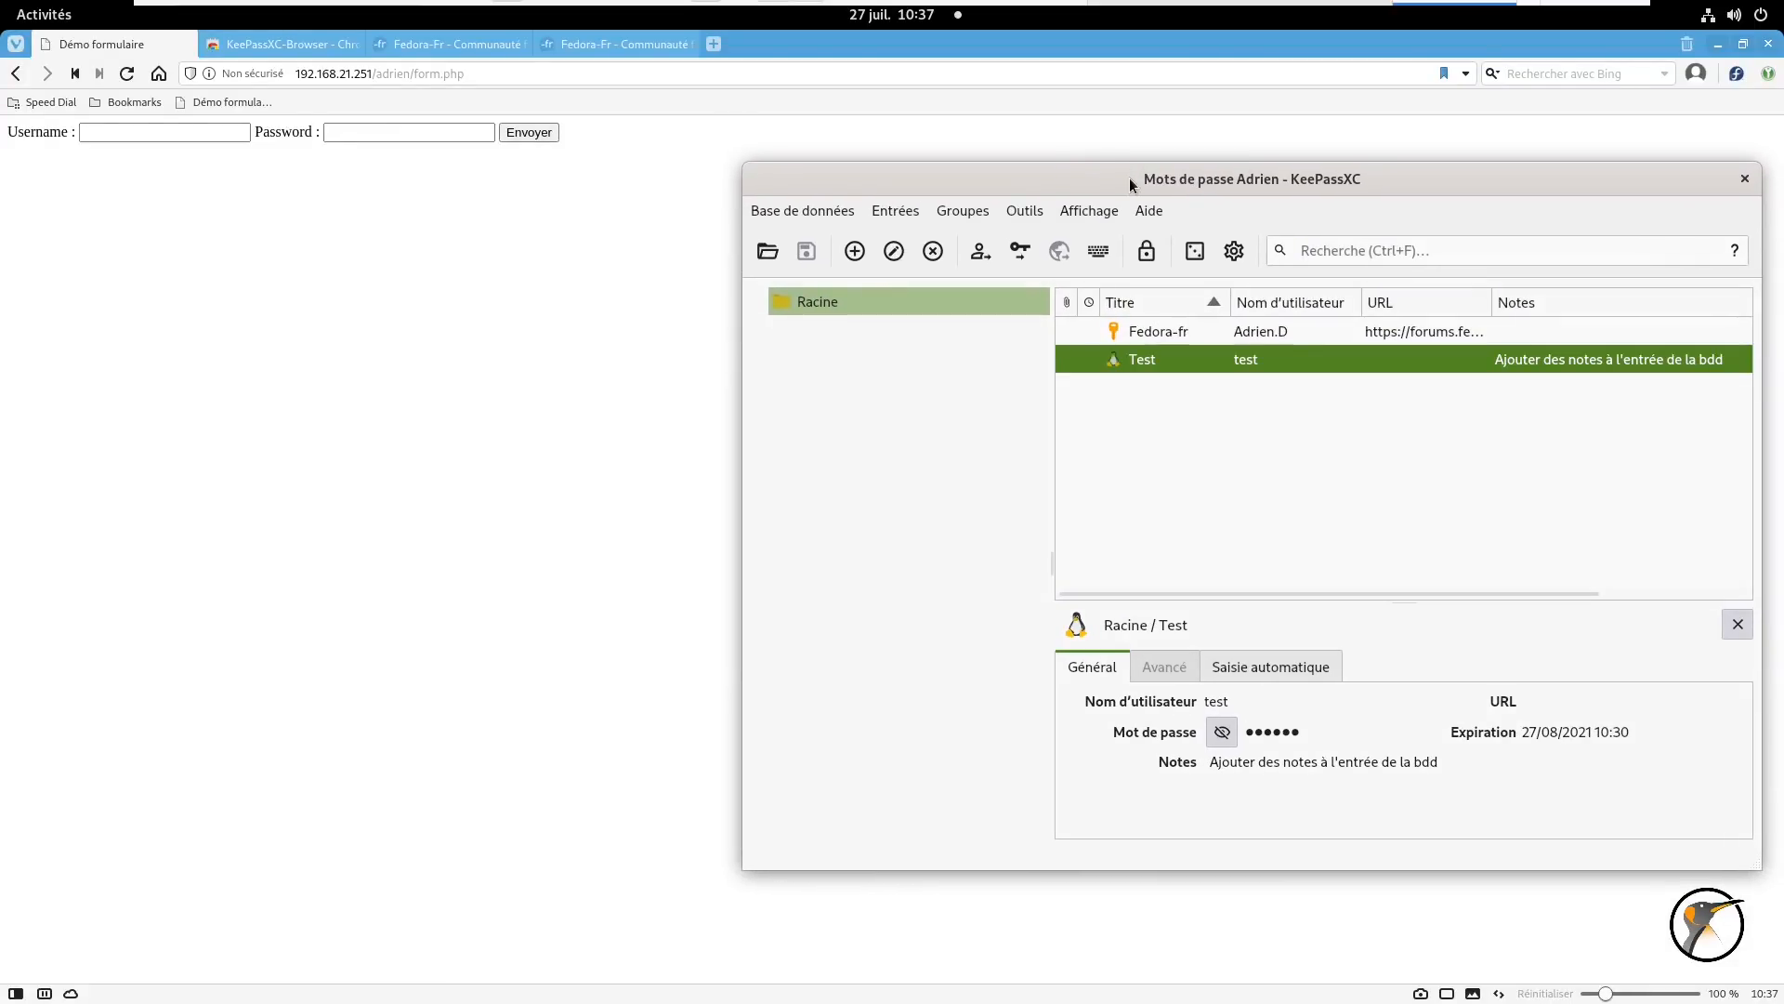
# - Keep KeePassXC always on top and paste the Test entry's username into the form's Username field
pyautogui.rightClick(1129, 177)
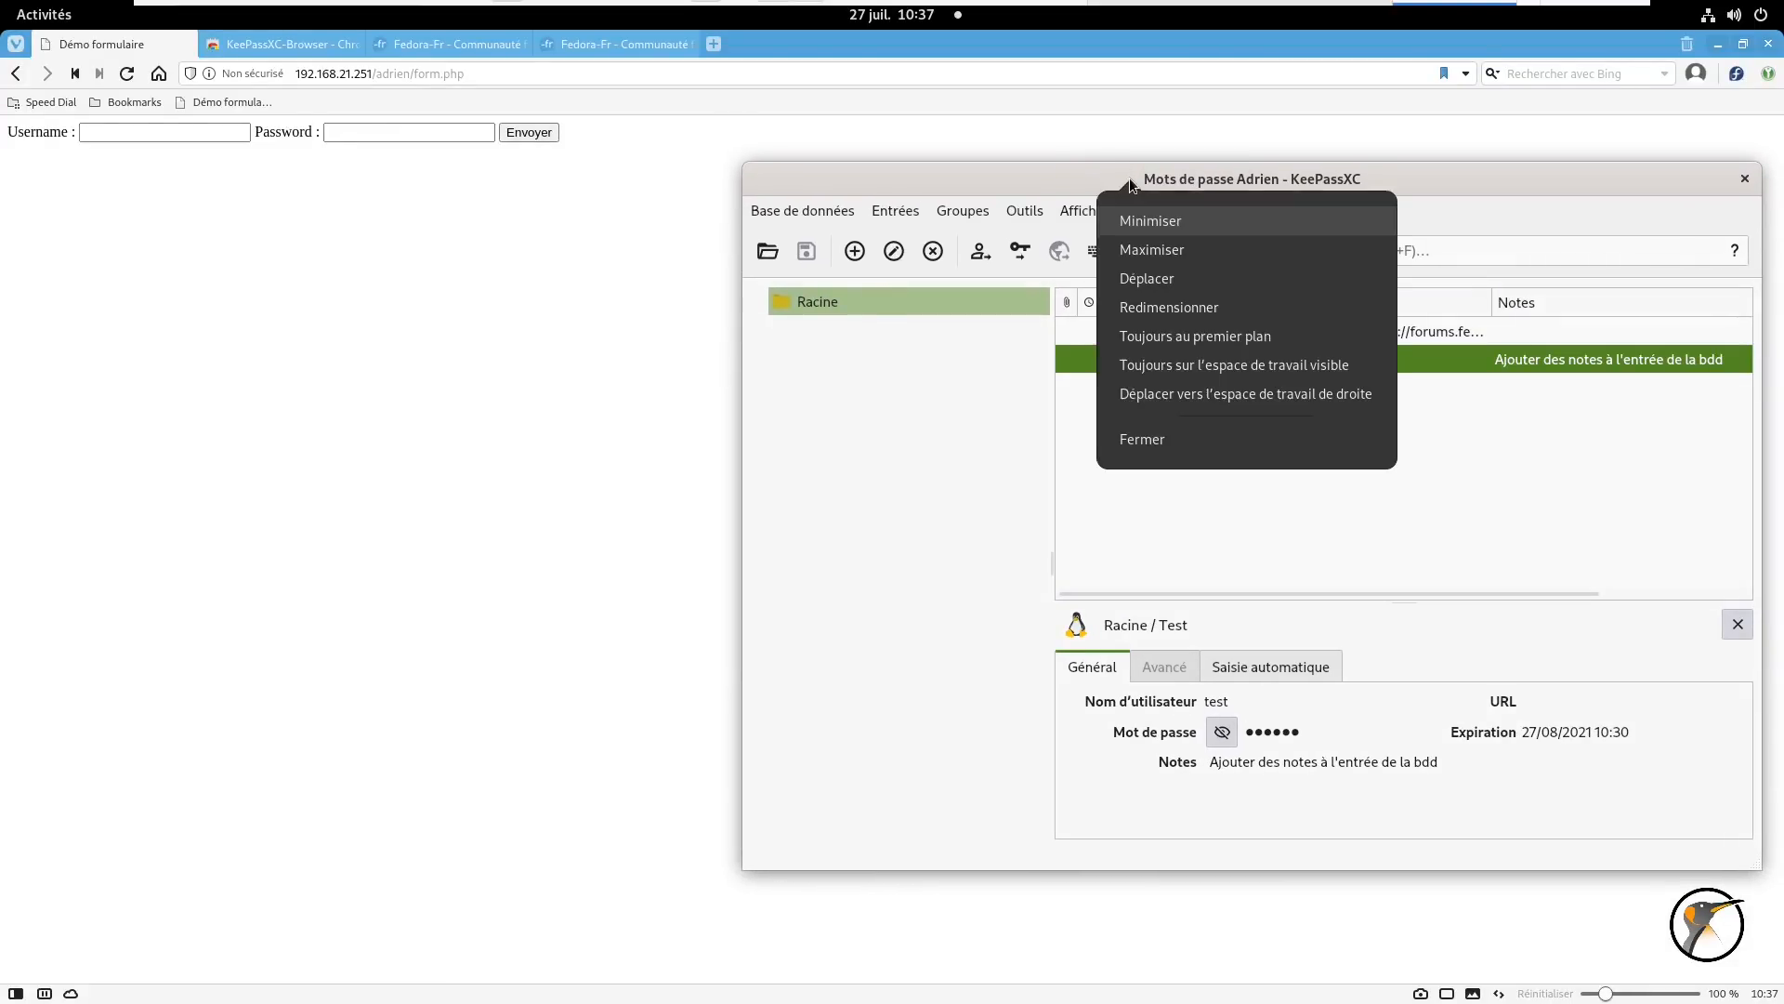
pyautogui.click(1190, 340)
pyautogui.click(186, 137)
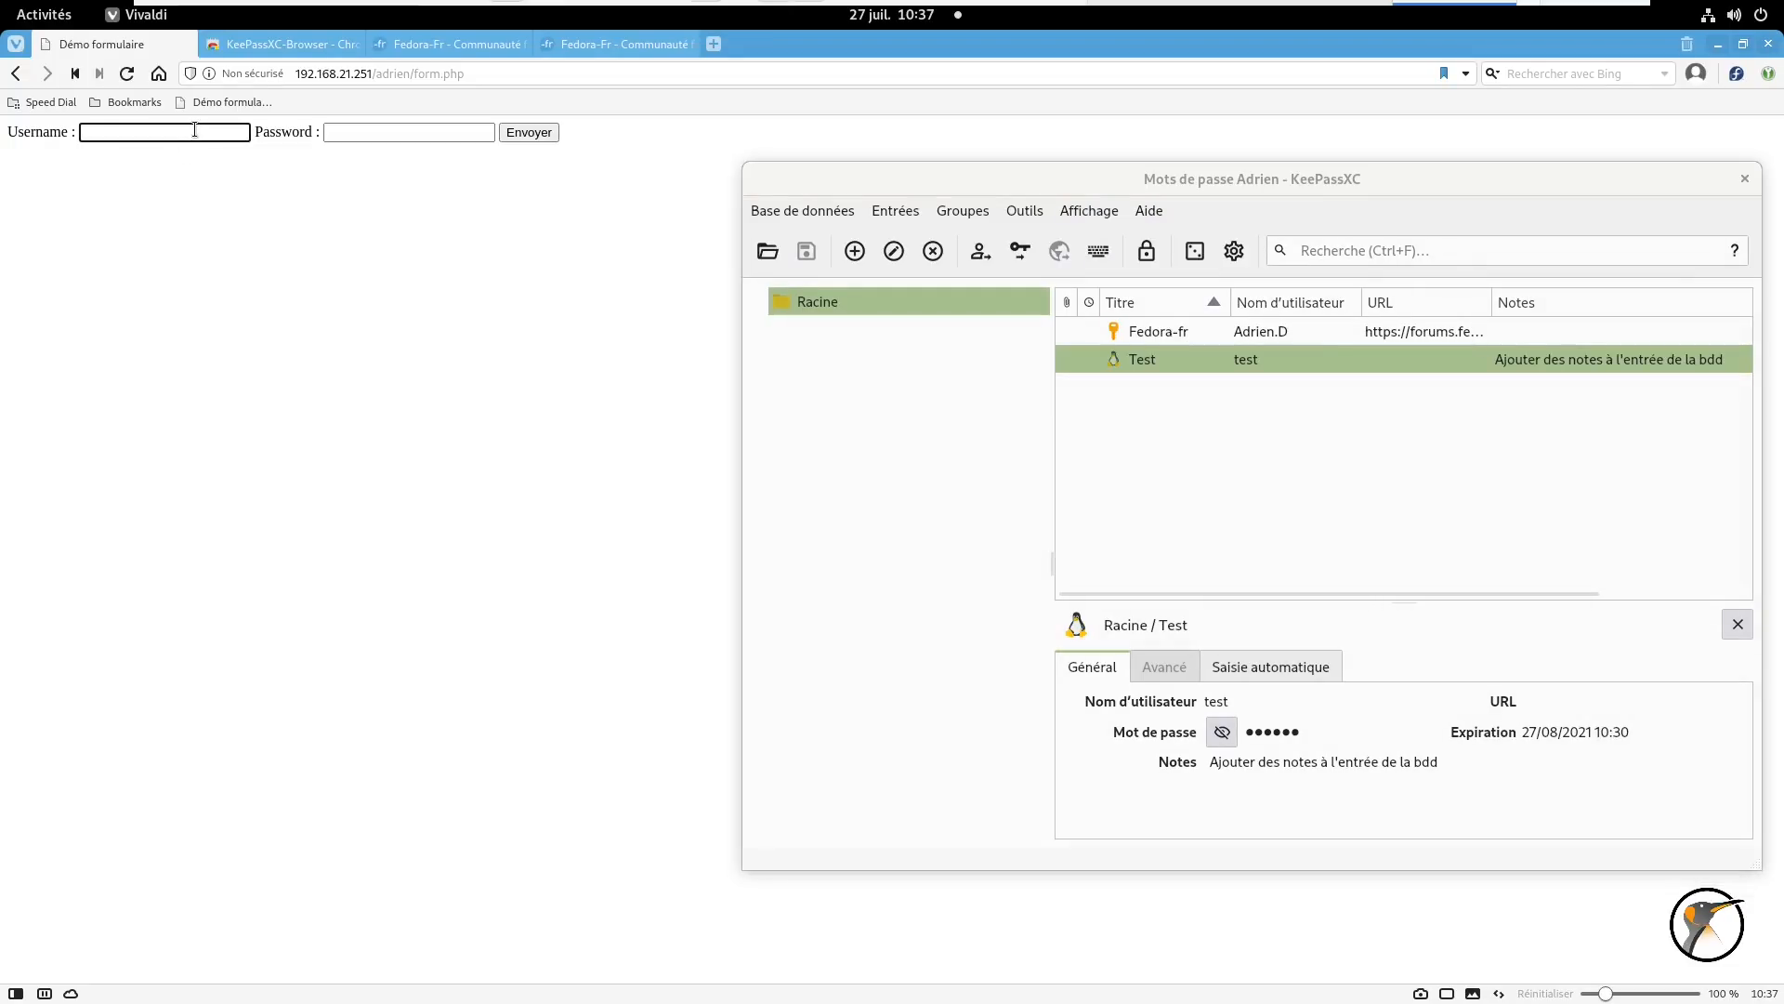
pyautogui.click(1186, 362)
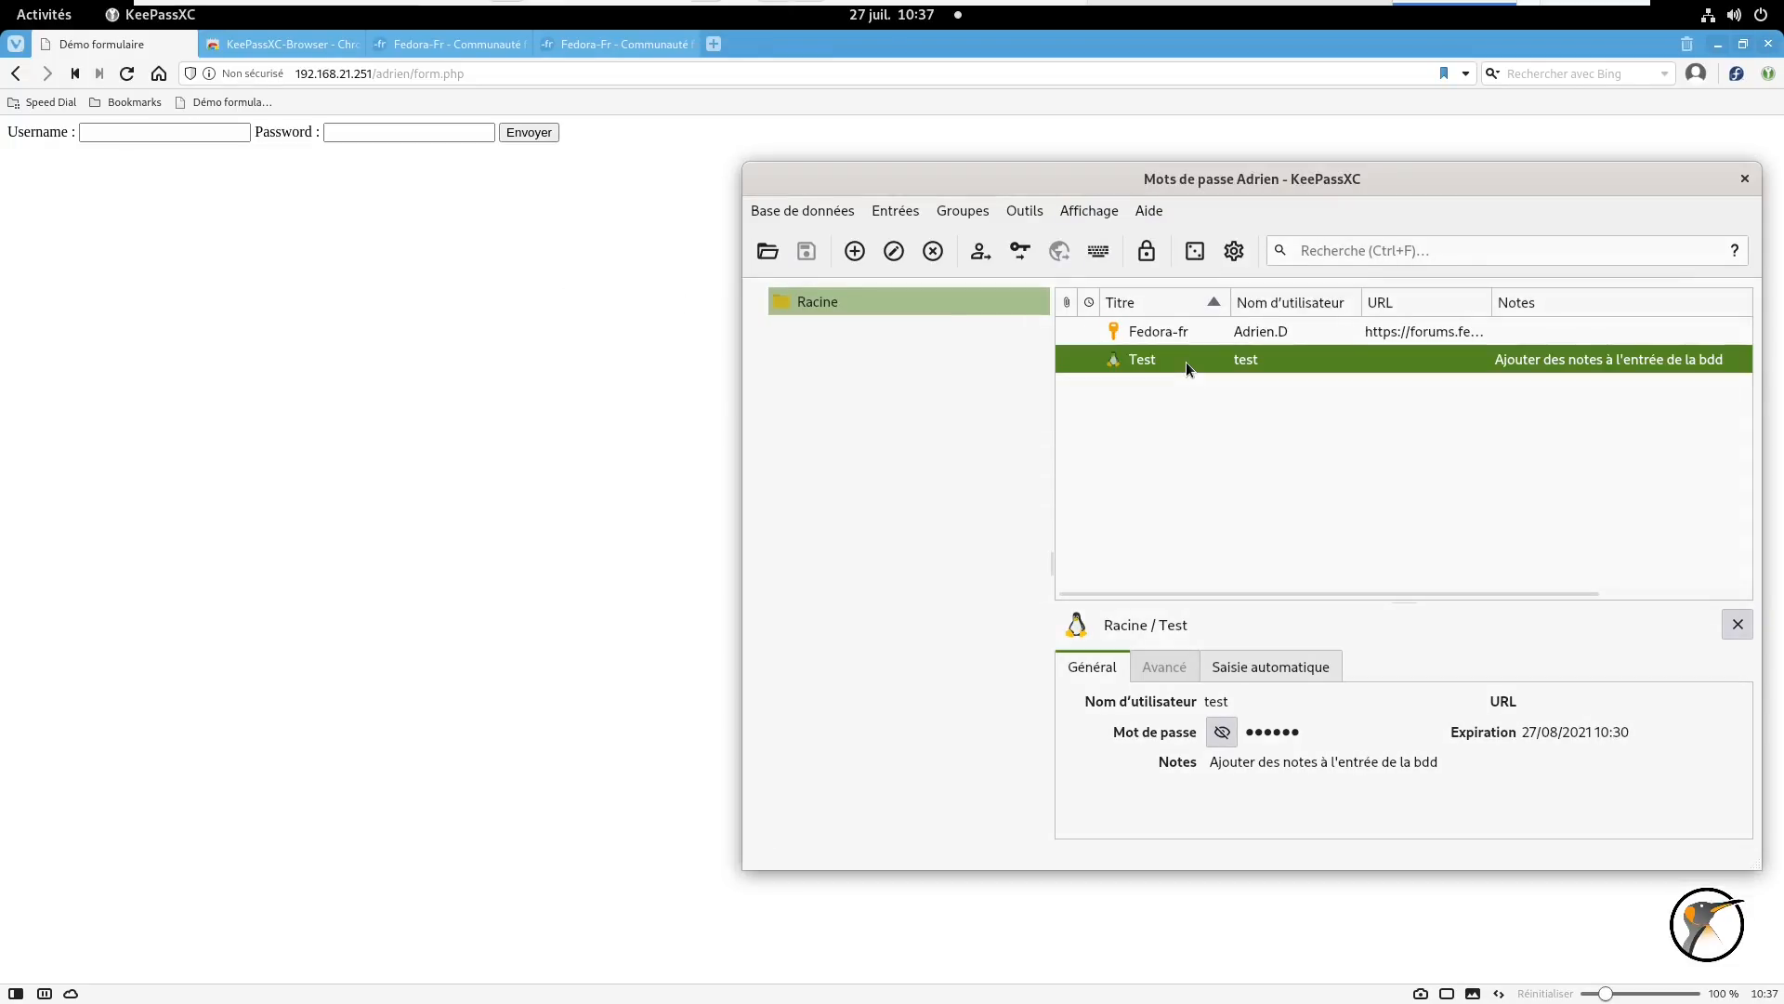
pyautogui.click(977, 258)
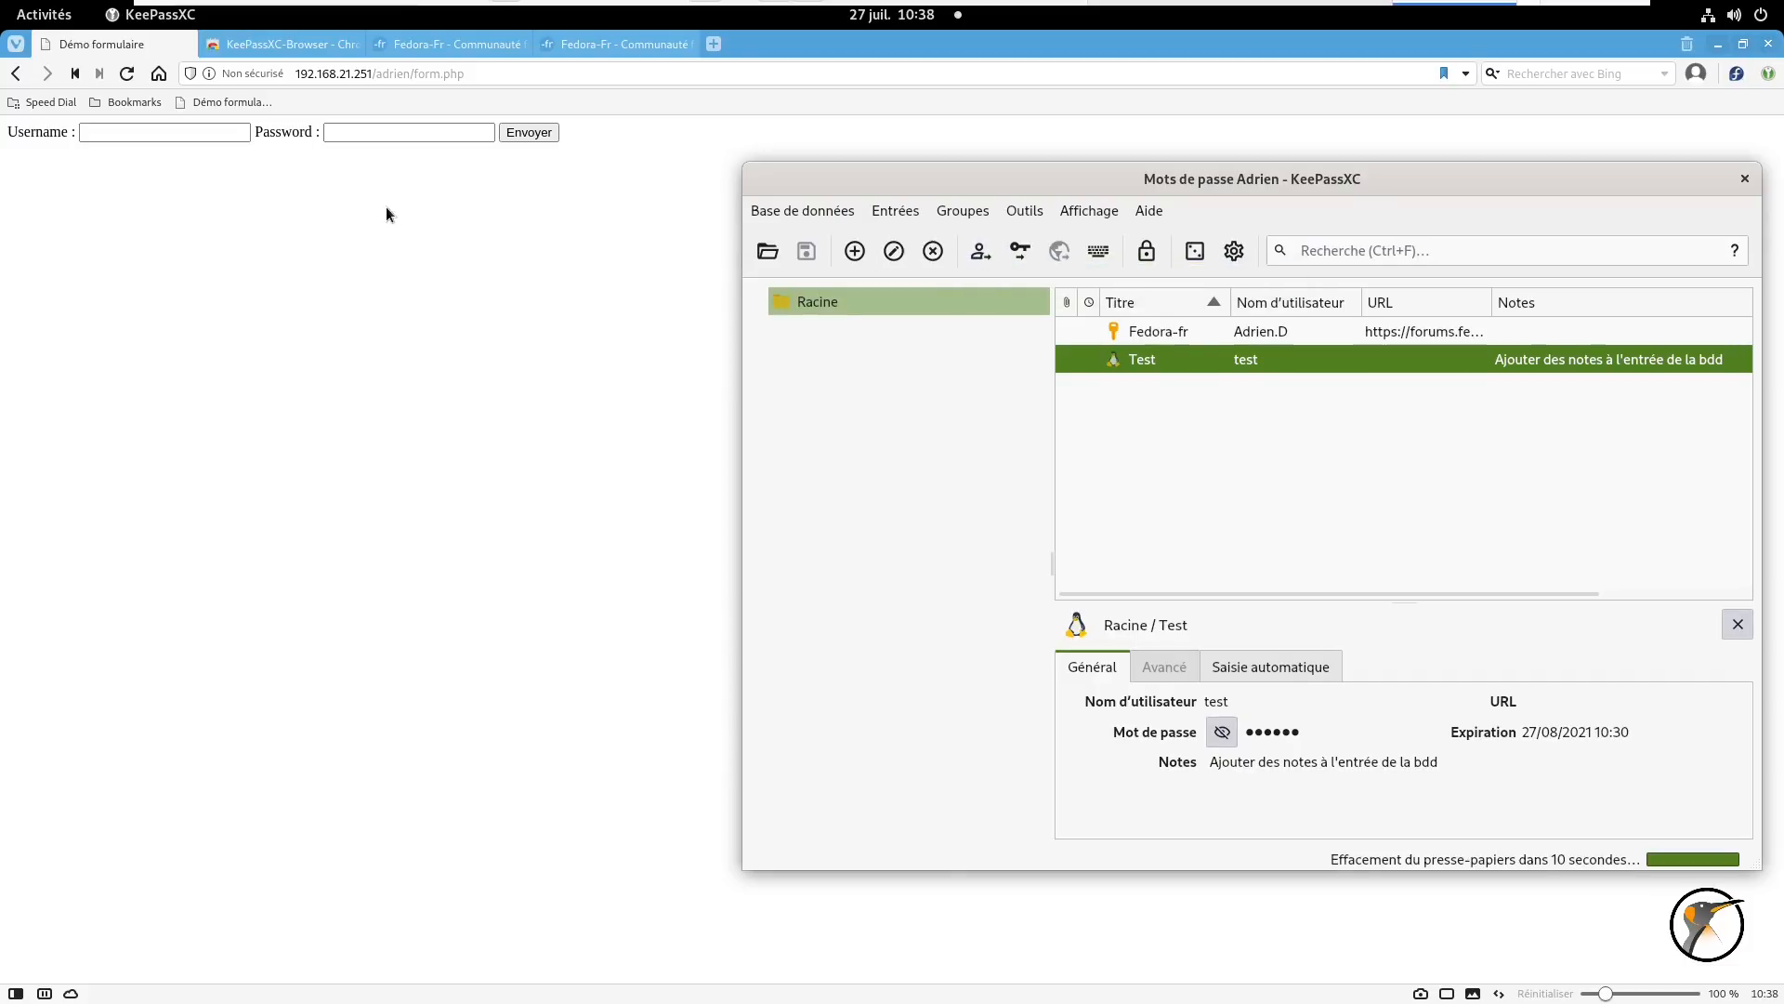
pyautogui.rightClick(161, 138)
pyautogui.click(188, 257)
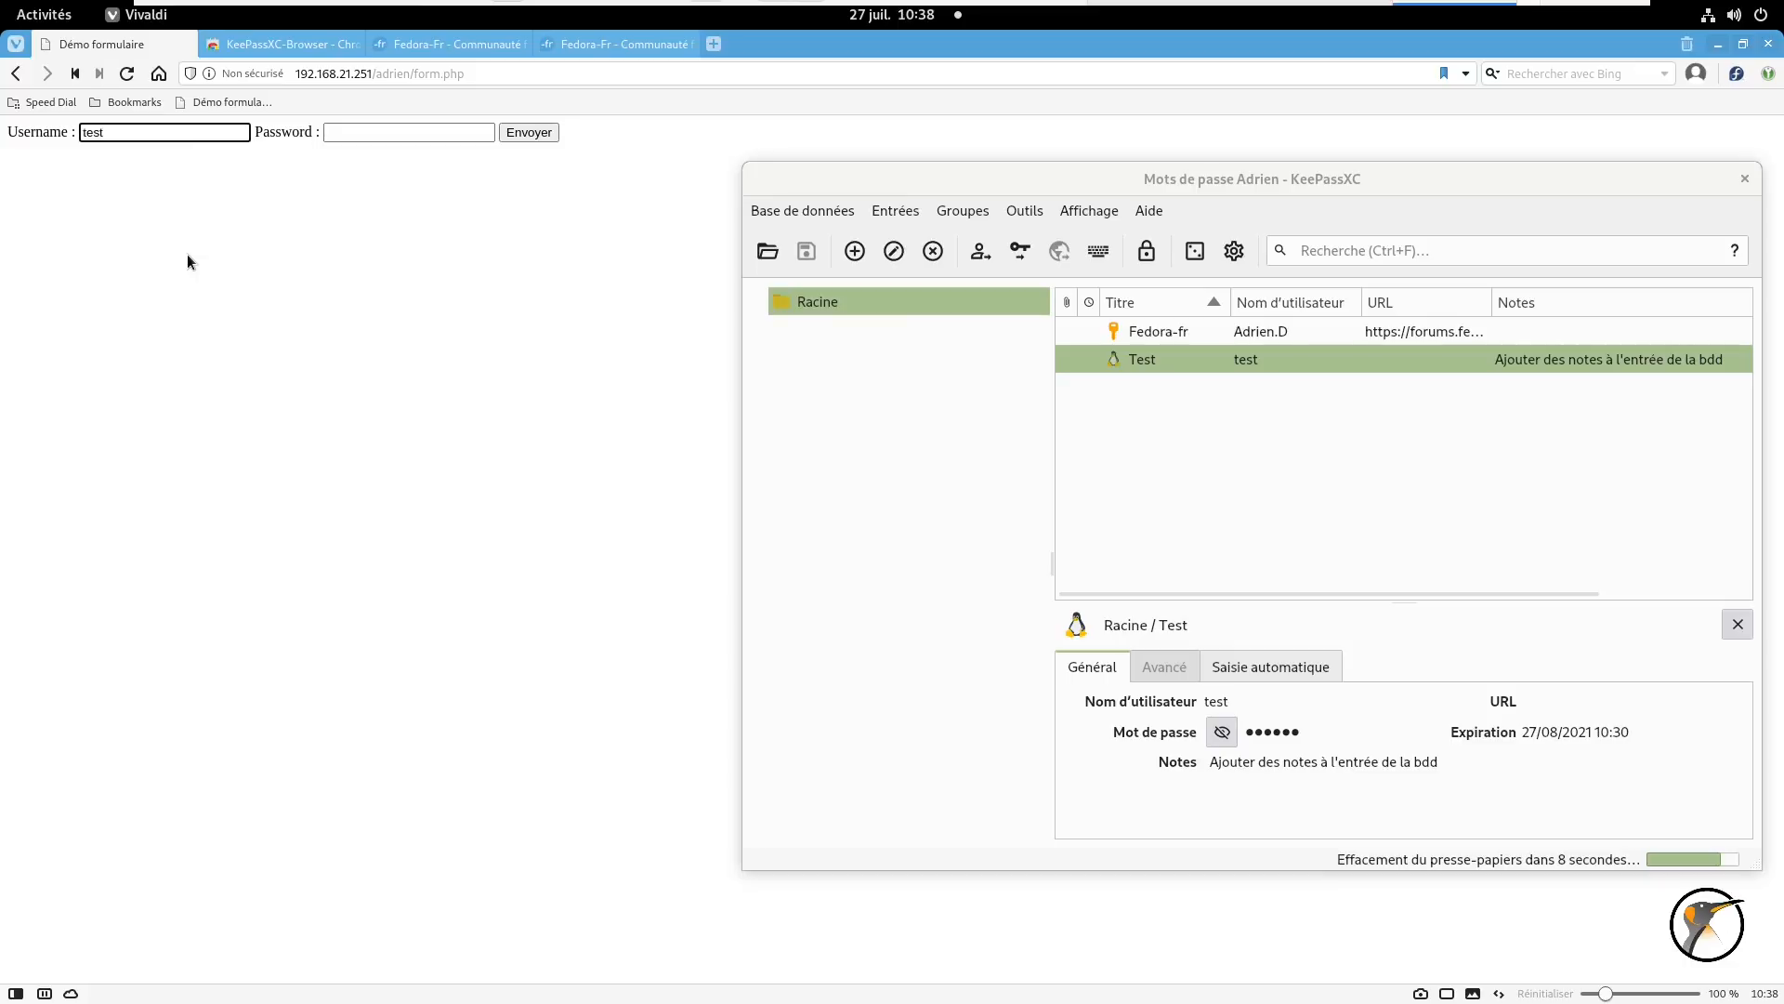
# - Copy the Test entry's password and paste it into the form's Password field
pyautogui.click(1213, 360)
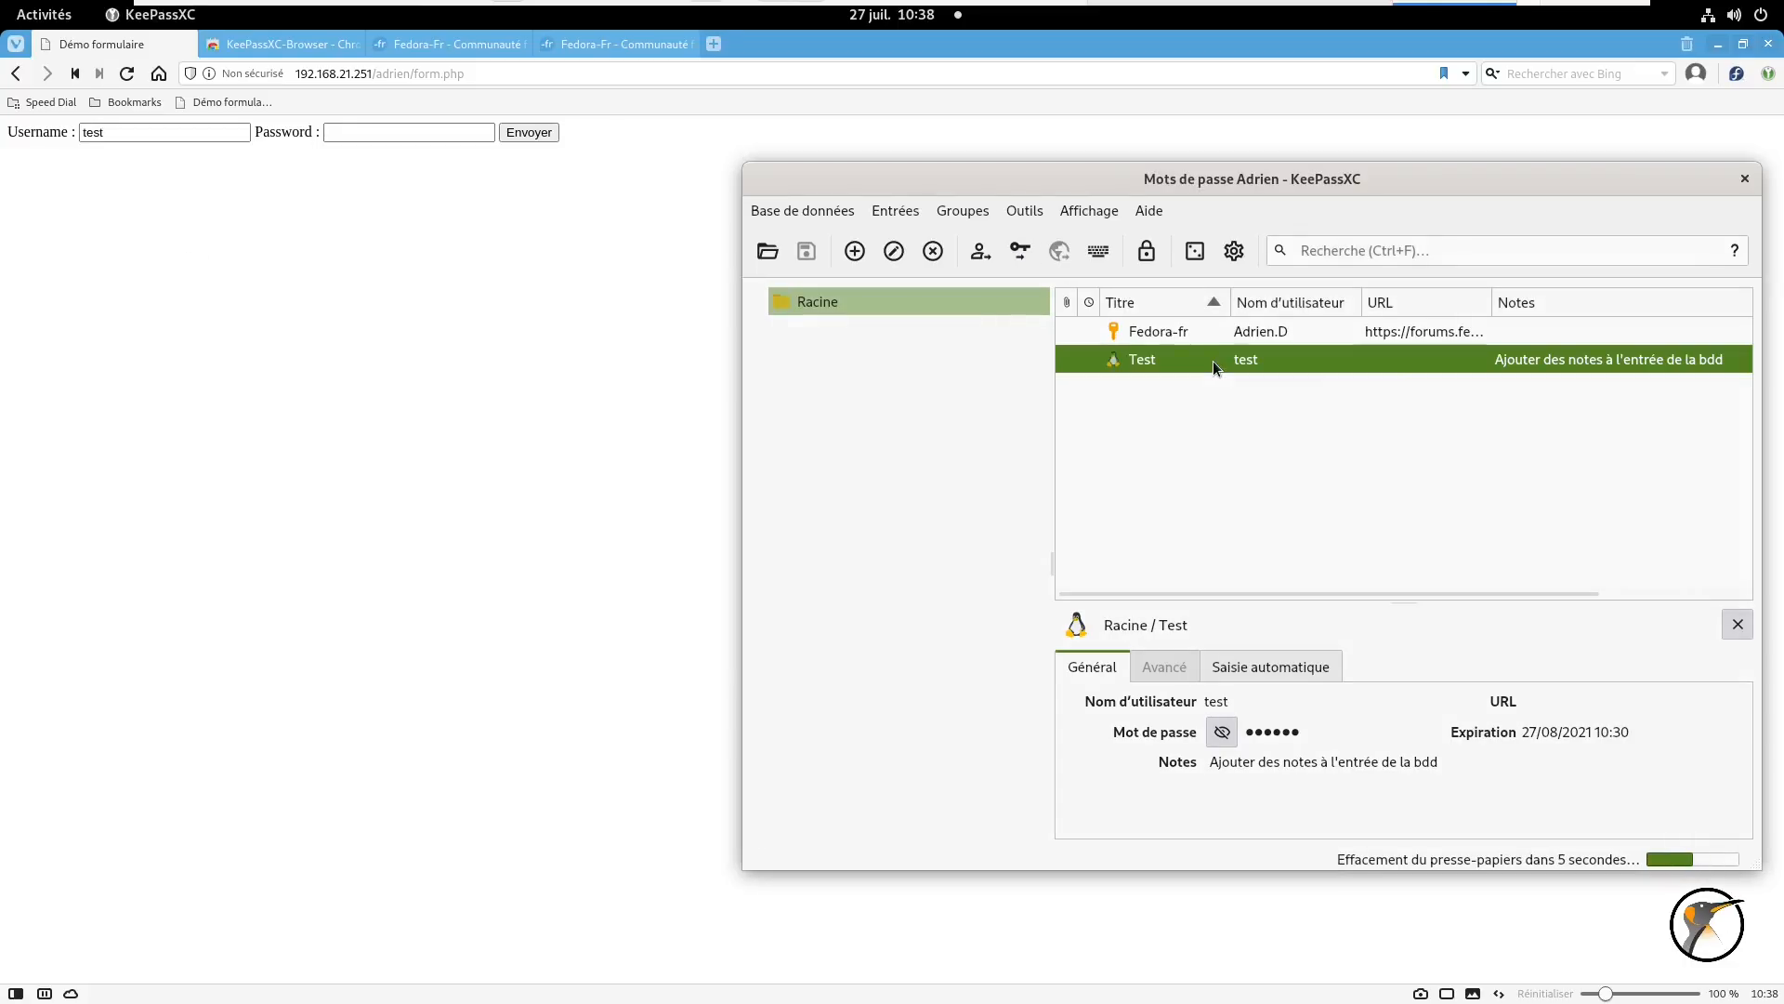
pyautogui.click(1017, 265)
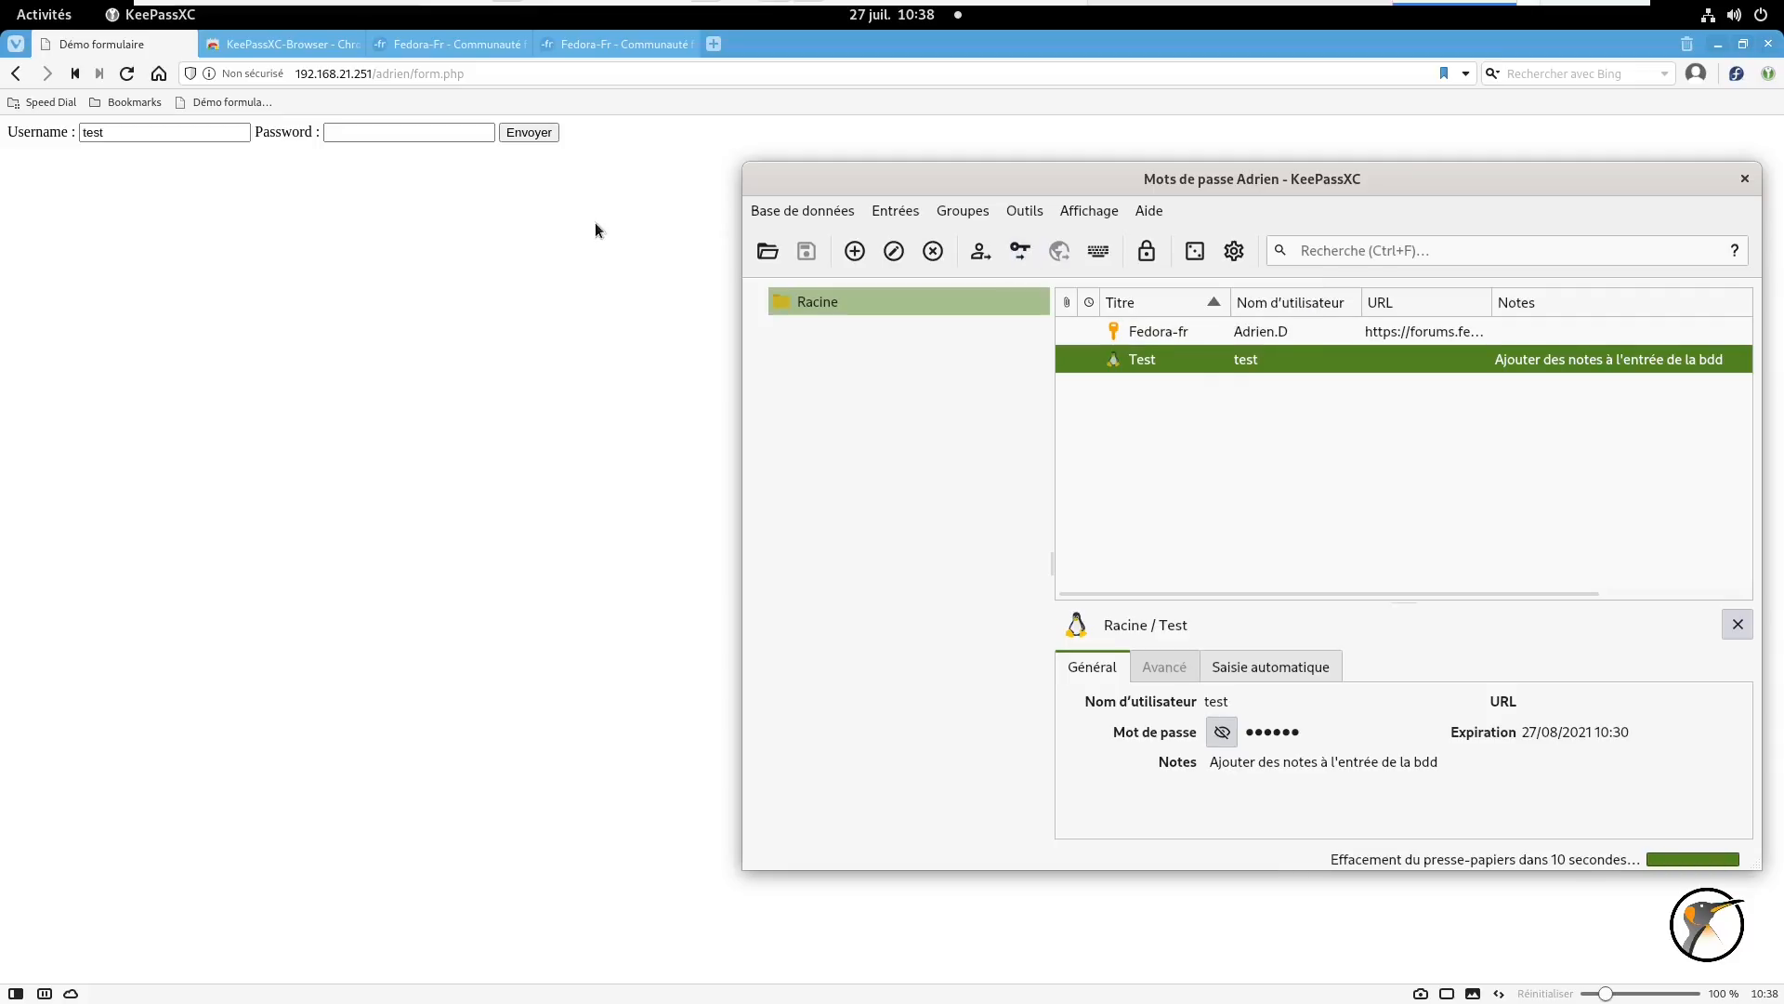
pyautogui.rightClick(361, 133)
pyautogui.click(445, 255)
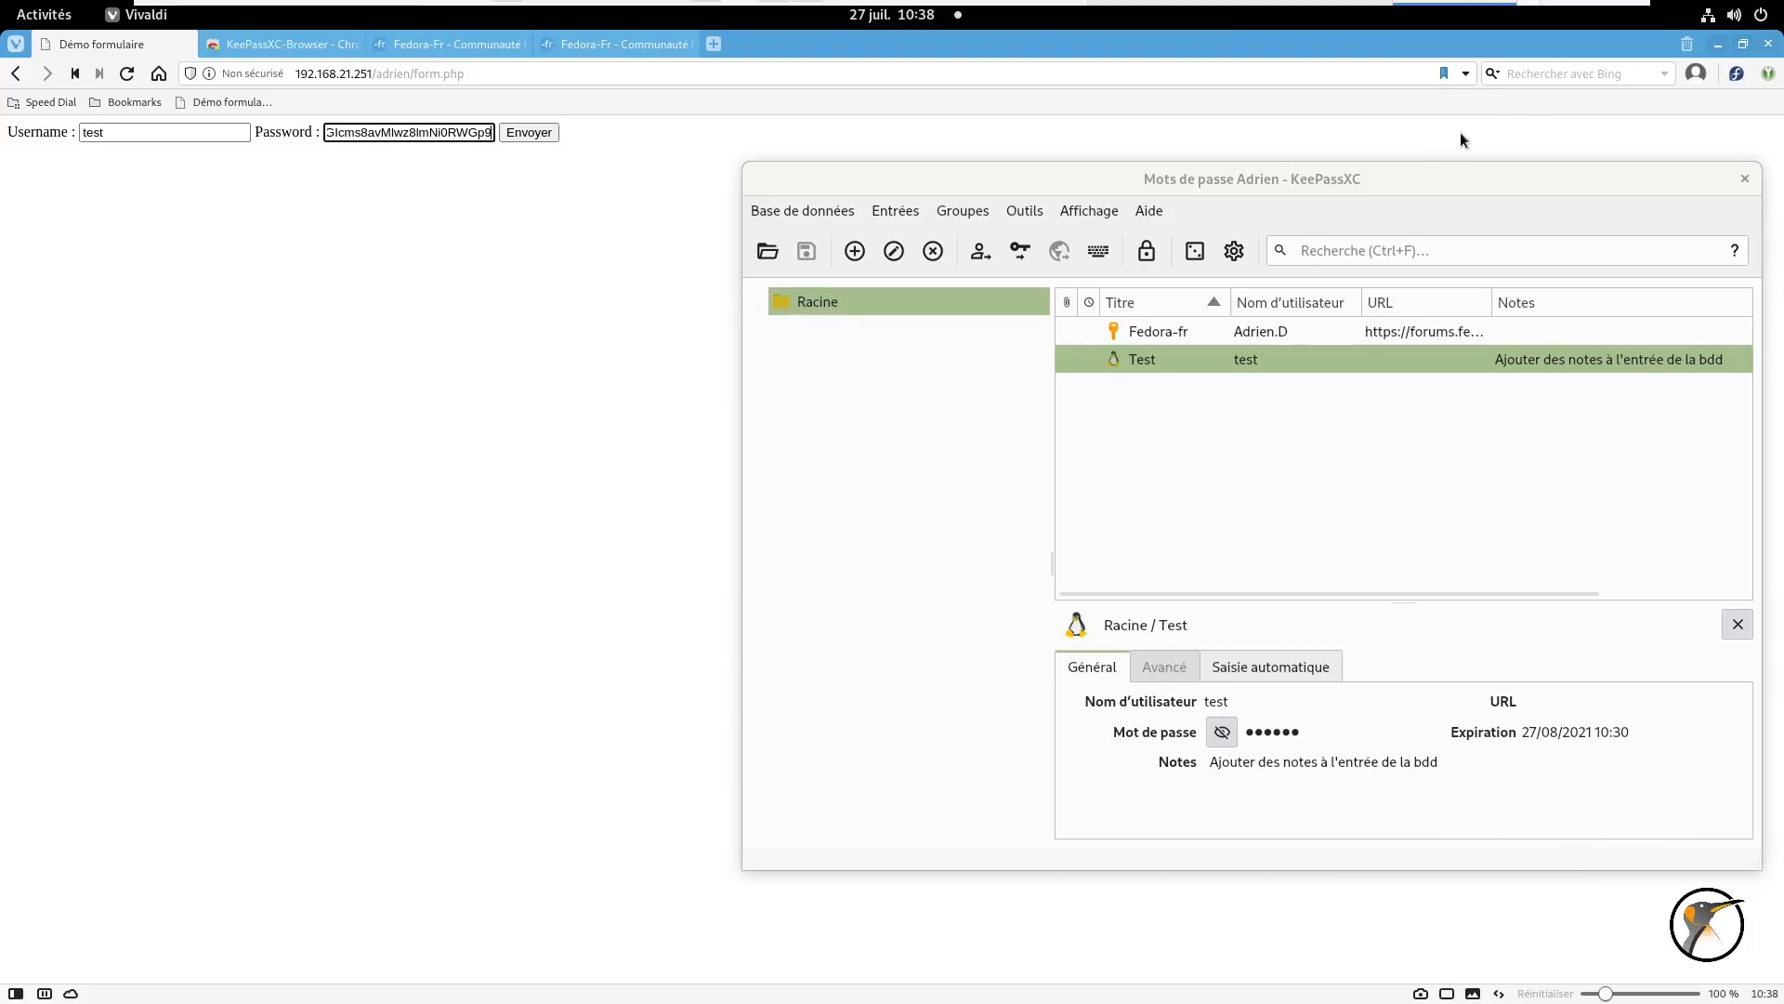
# - Try pasting the clipboard into the browser's search box, then submit the login form
pyautogui.click(1536, 82)
pyautogui.rightClick(1542, 81)
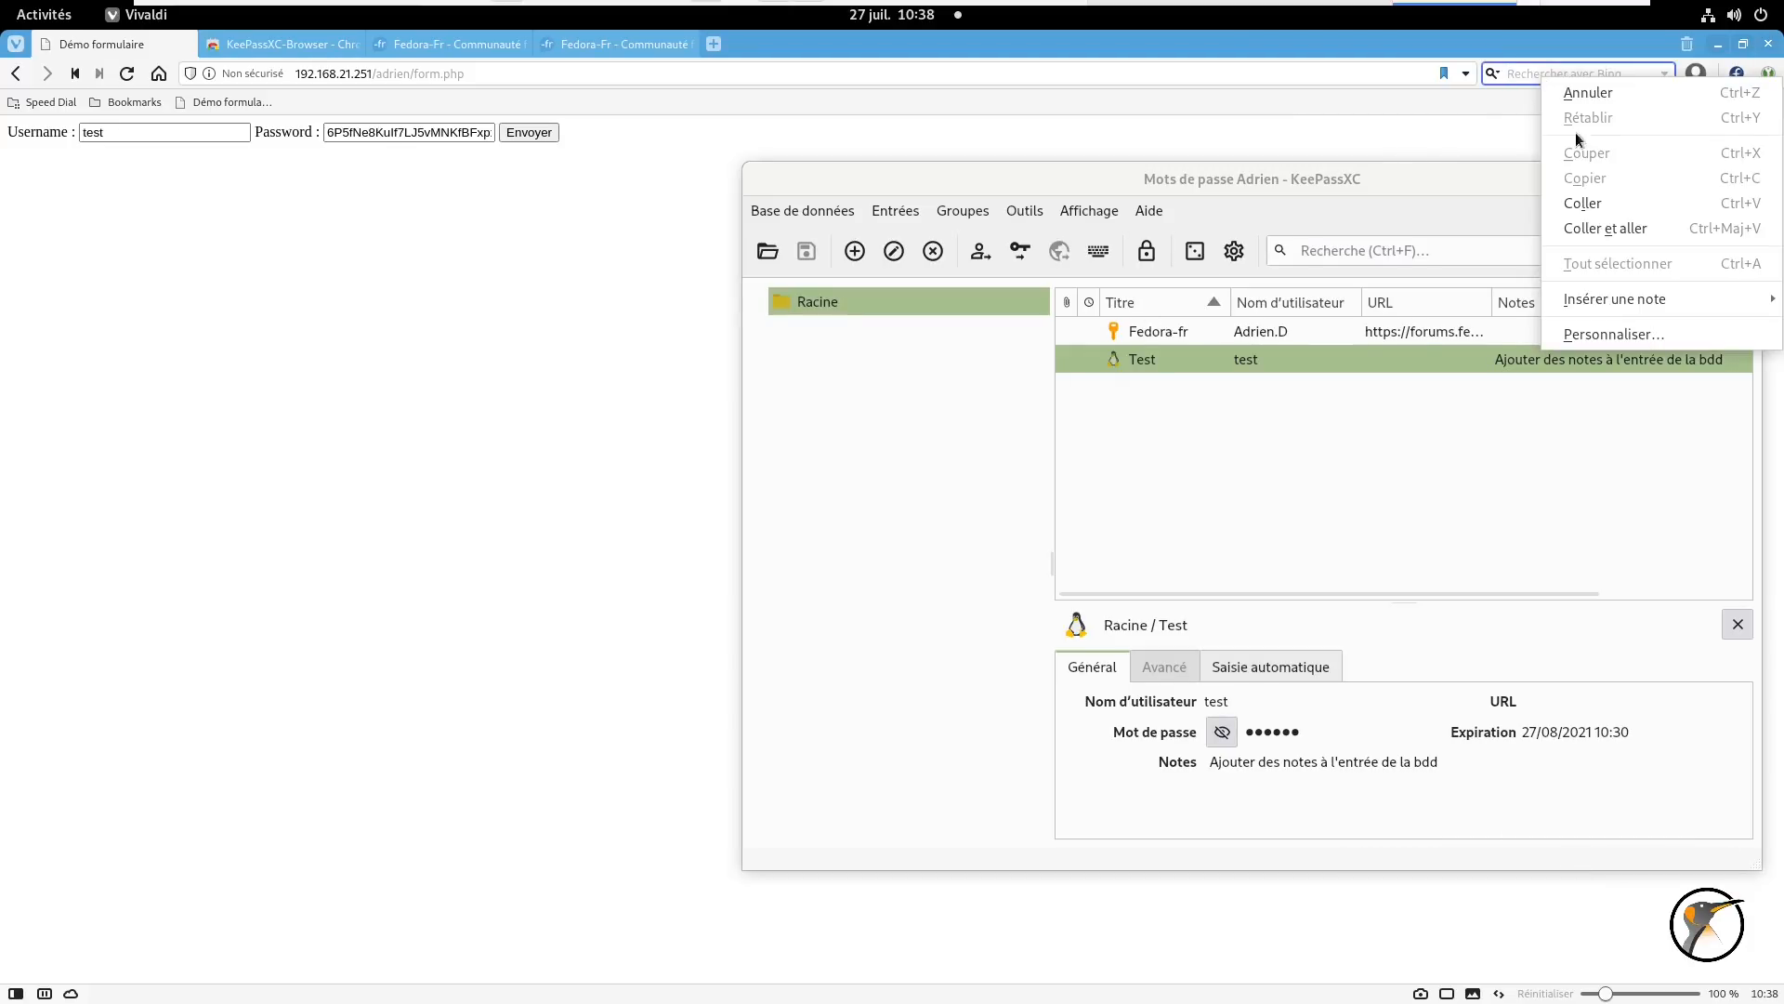
pyautogui.click(1586, 210)
pyautogui.rightClick(1548, 177)
pyautogui.click(1550, 190)
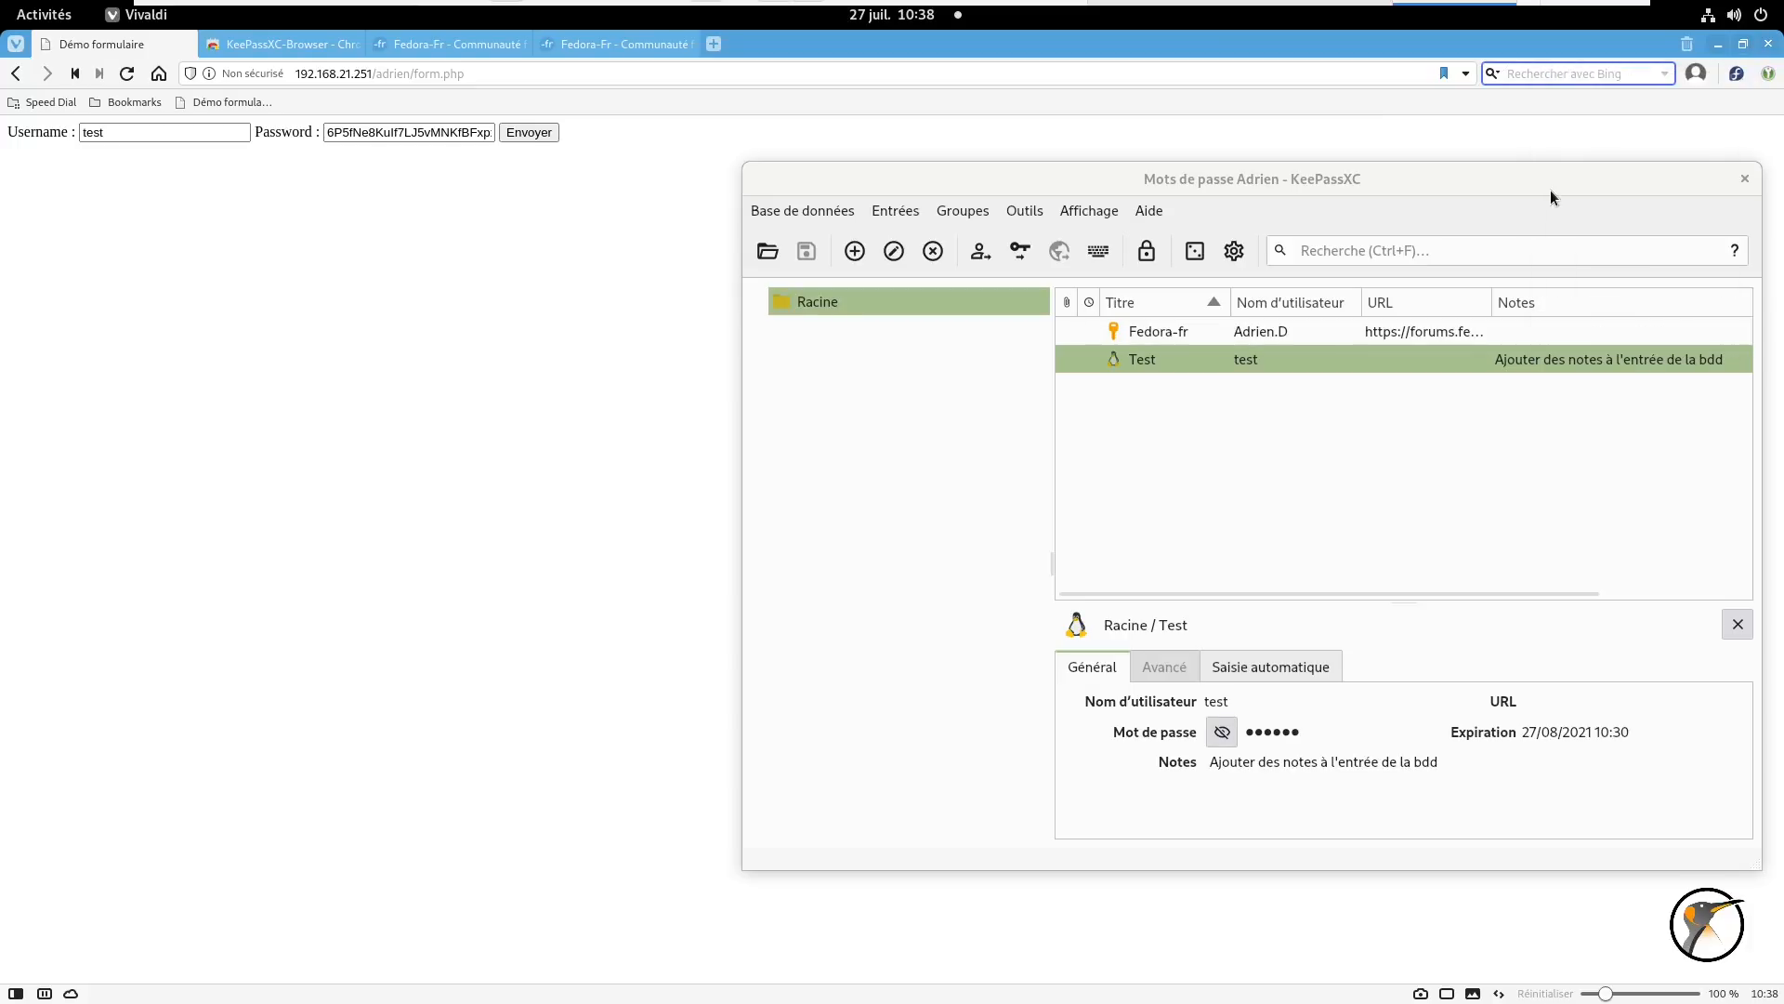
pyautogui.rightClick(1542, 70)
pyautogui.click(1557, 195)
pyautogui.click(537, 140)
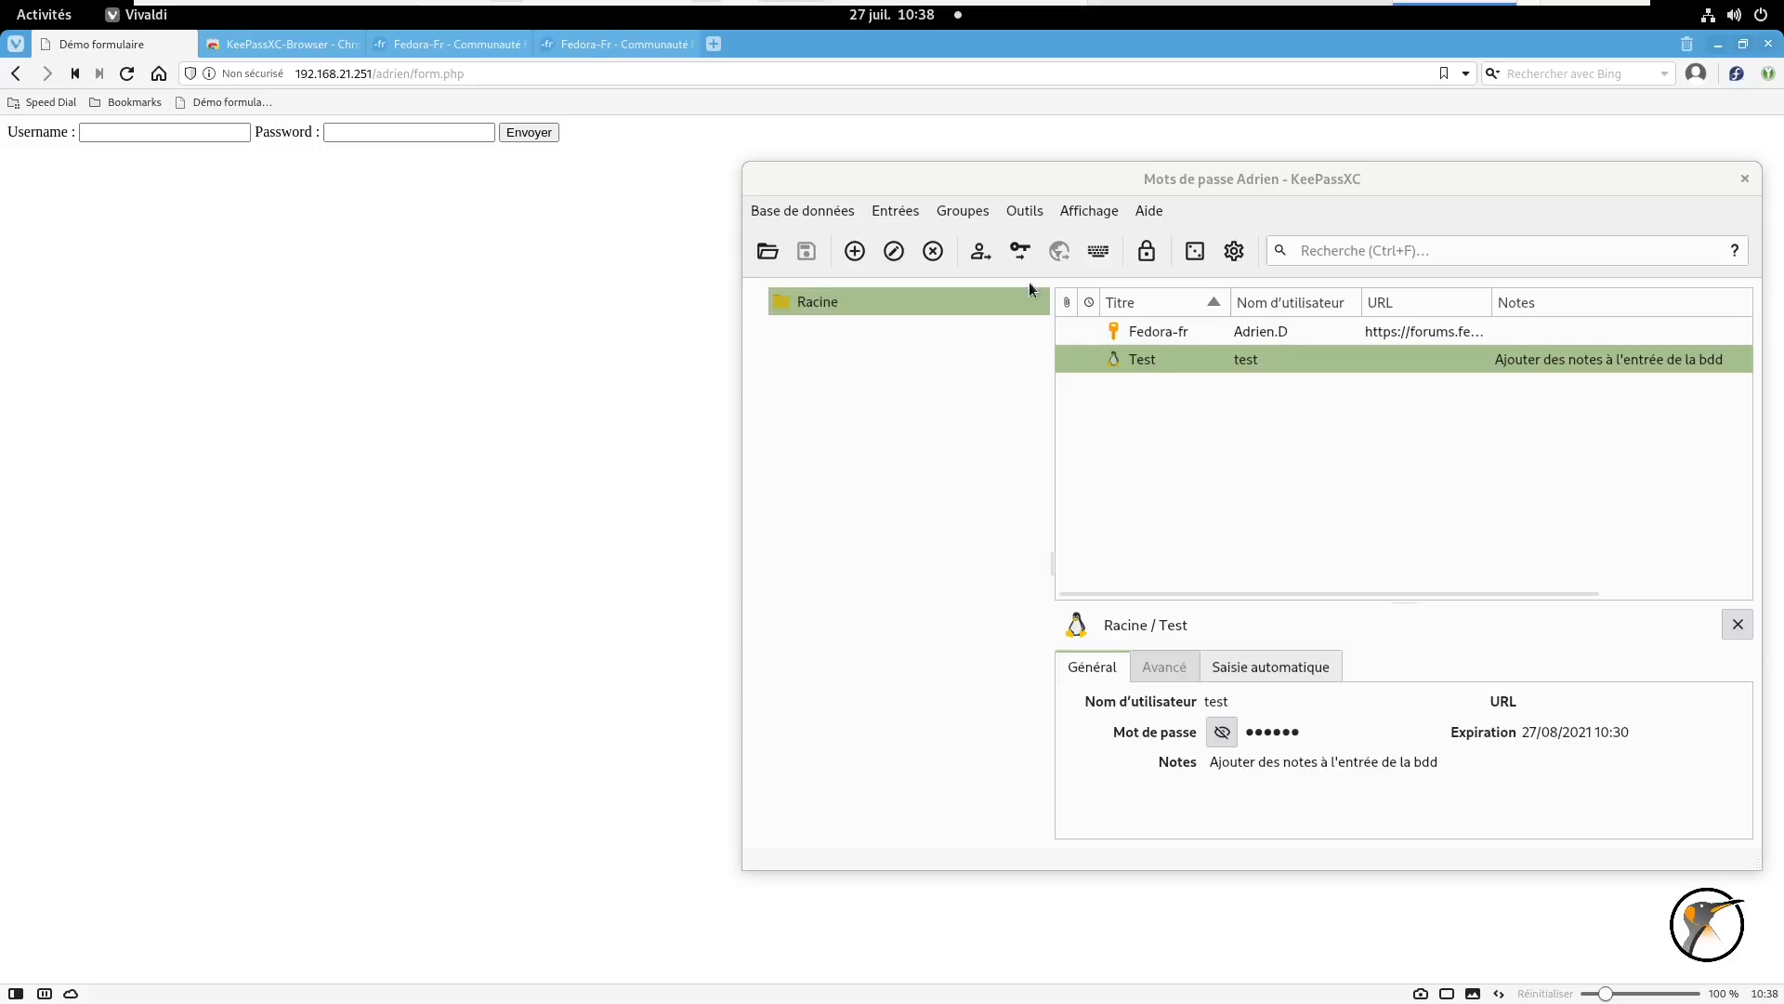
# - Focus the demo form's Username field and auto-type the Test entry into it from KeePassXC
pyautogui.click(1098, 257)
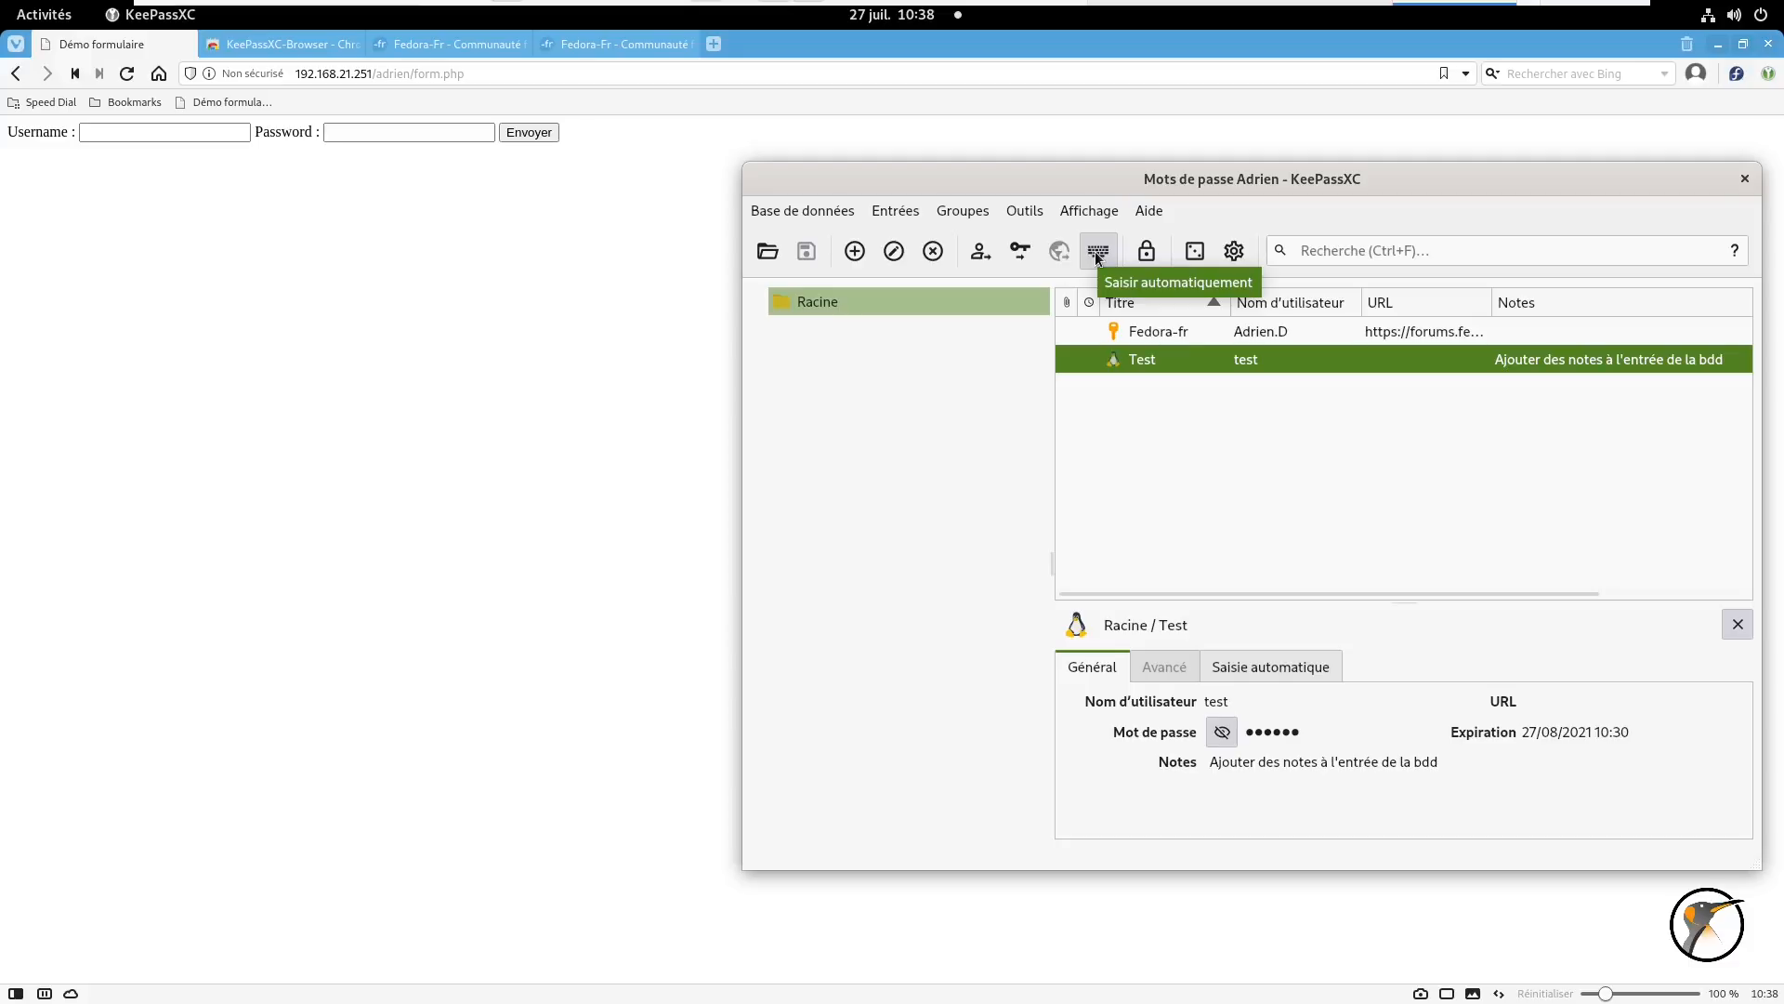
pyautogui.click(139, 131)
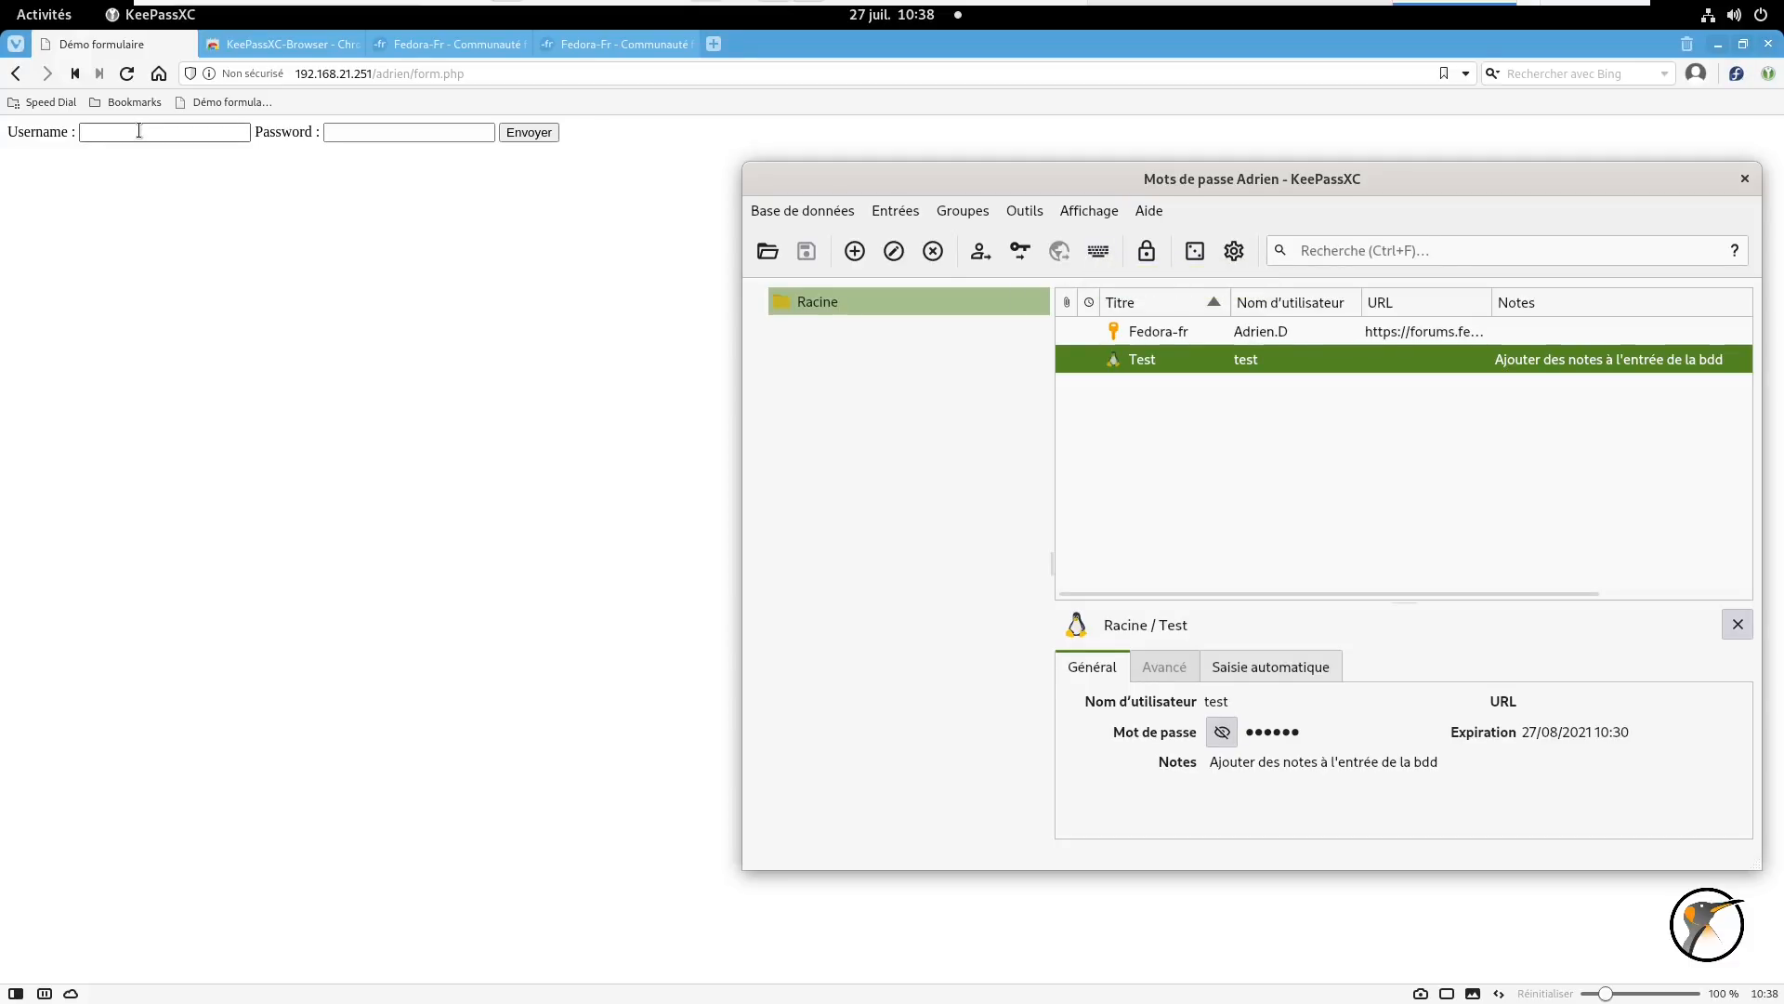
pyautogui.click(138, 131)
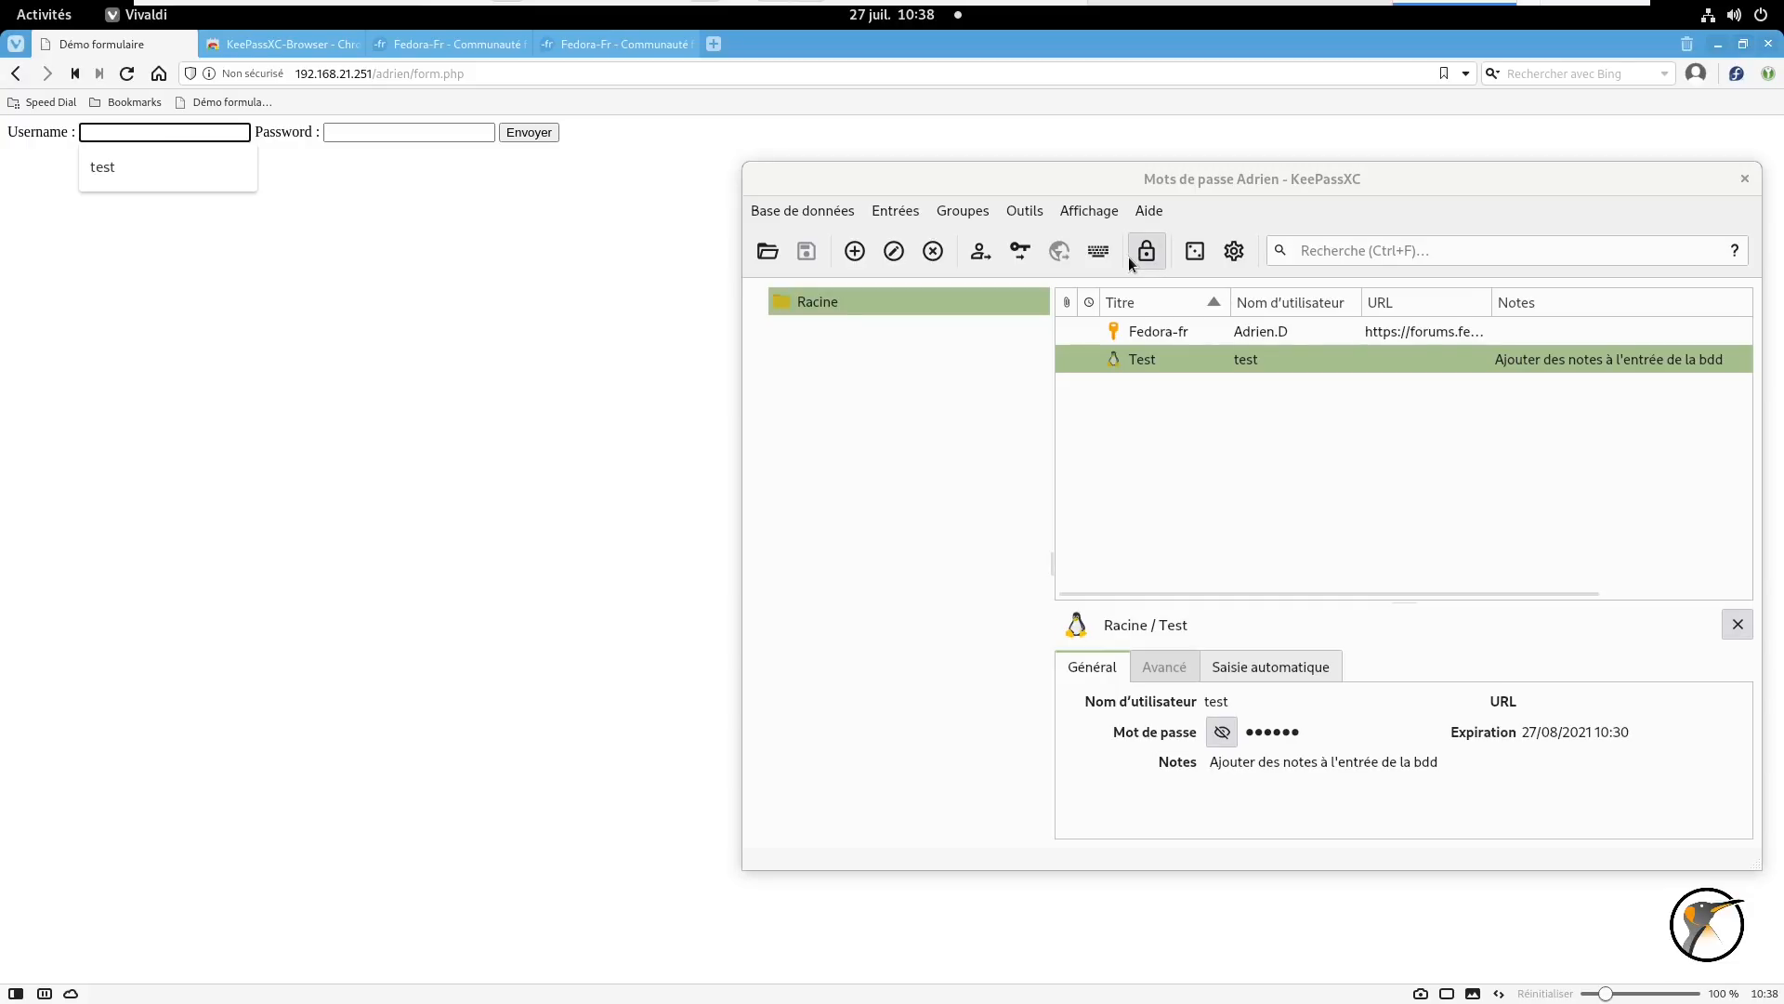
pyautogui.click(1173, 348)
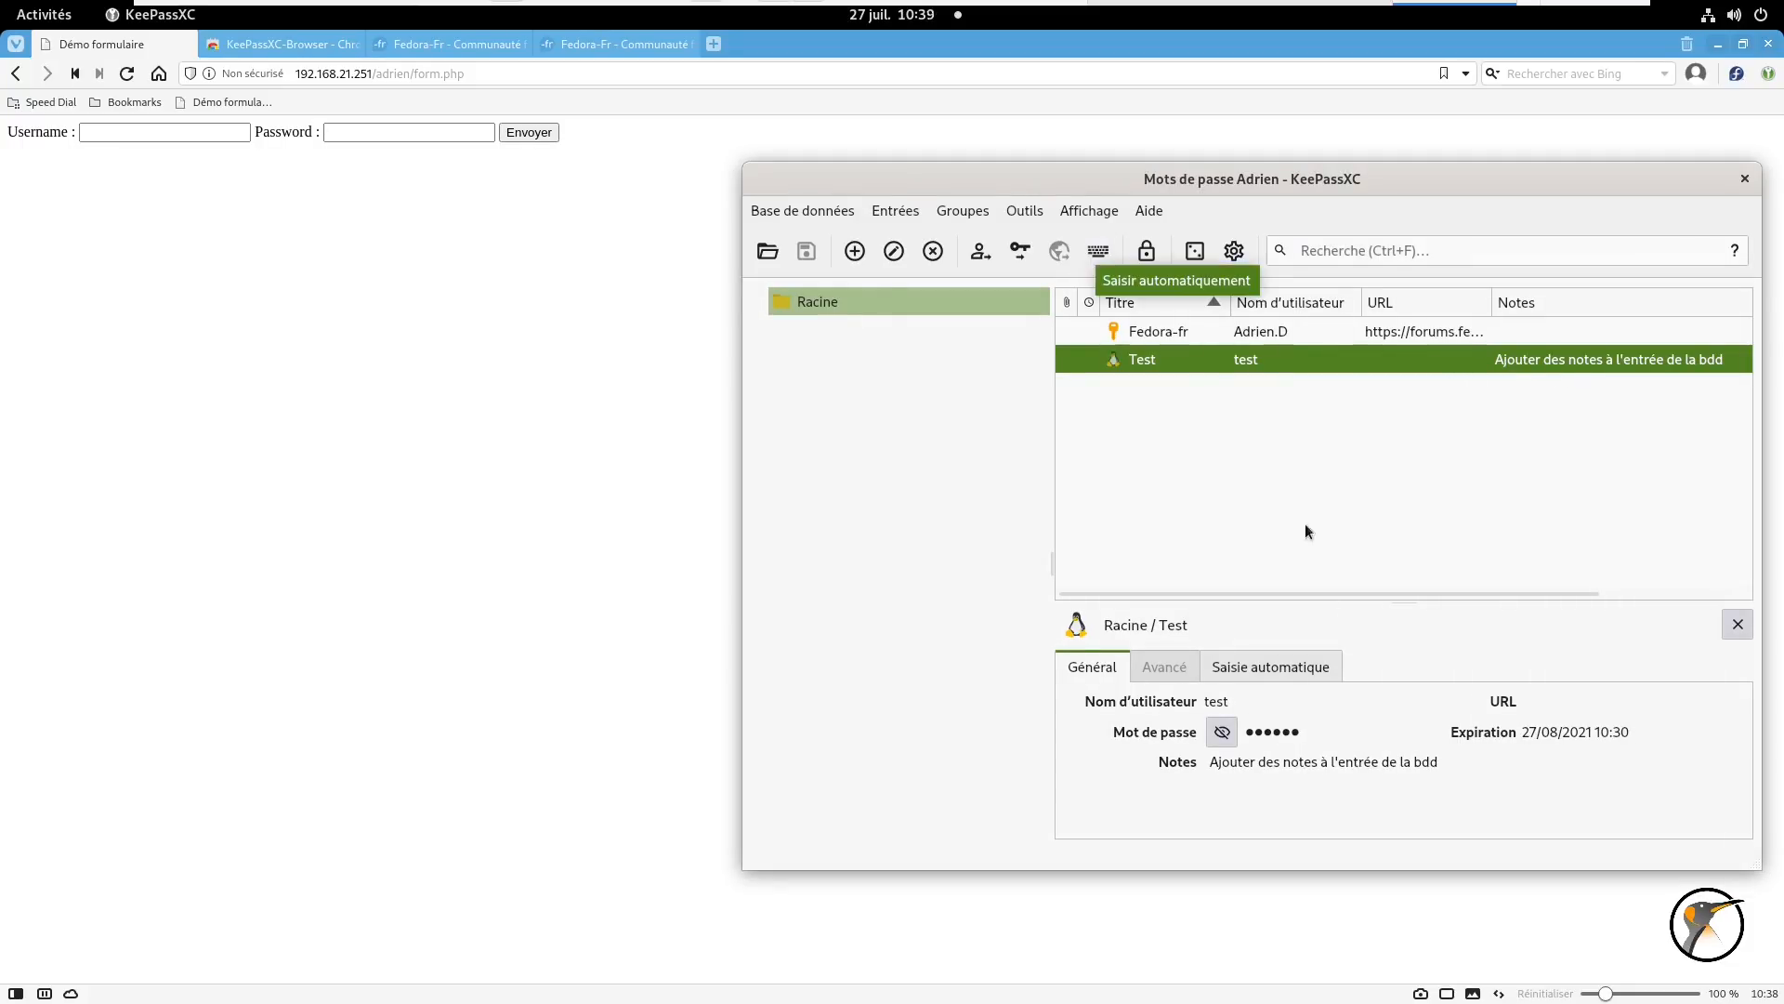
pyautogui.click(121, 132)
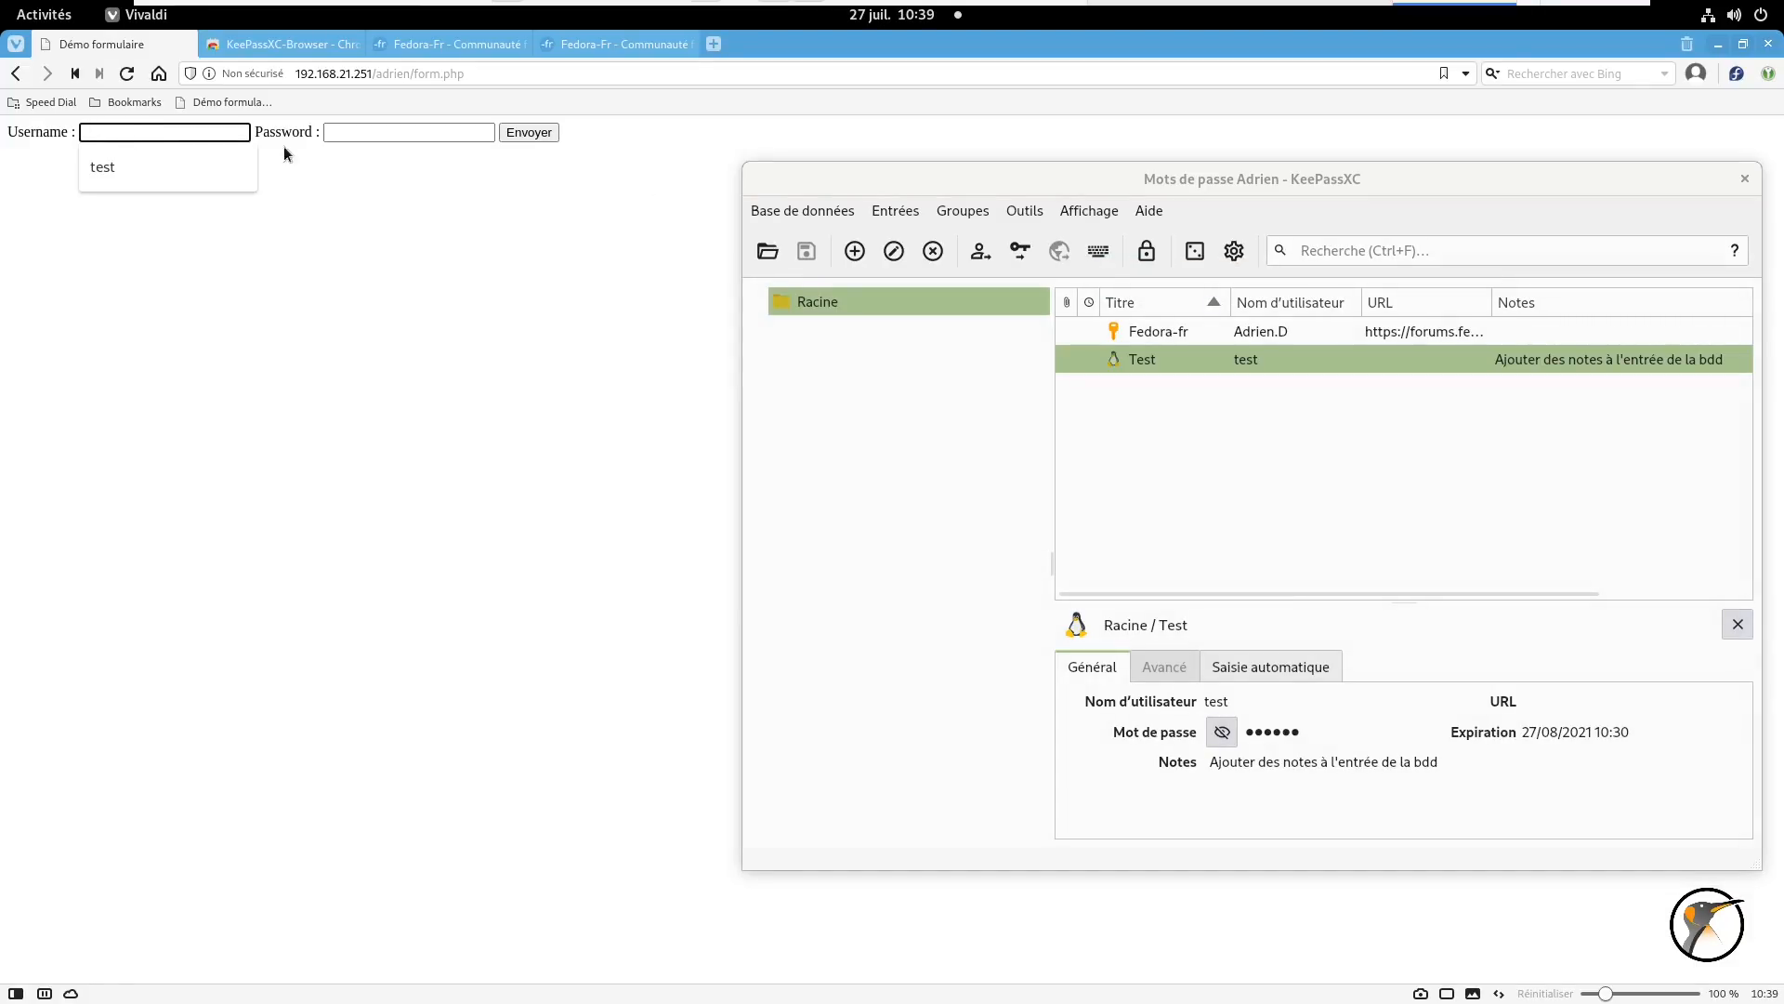
pyautogui.click(1187, 359)
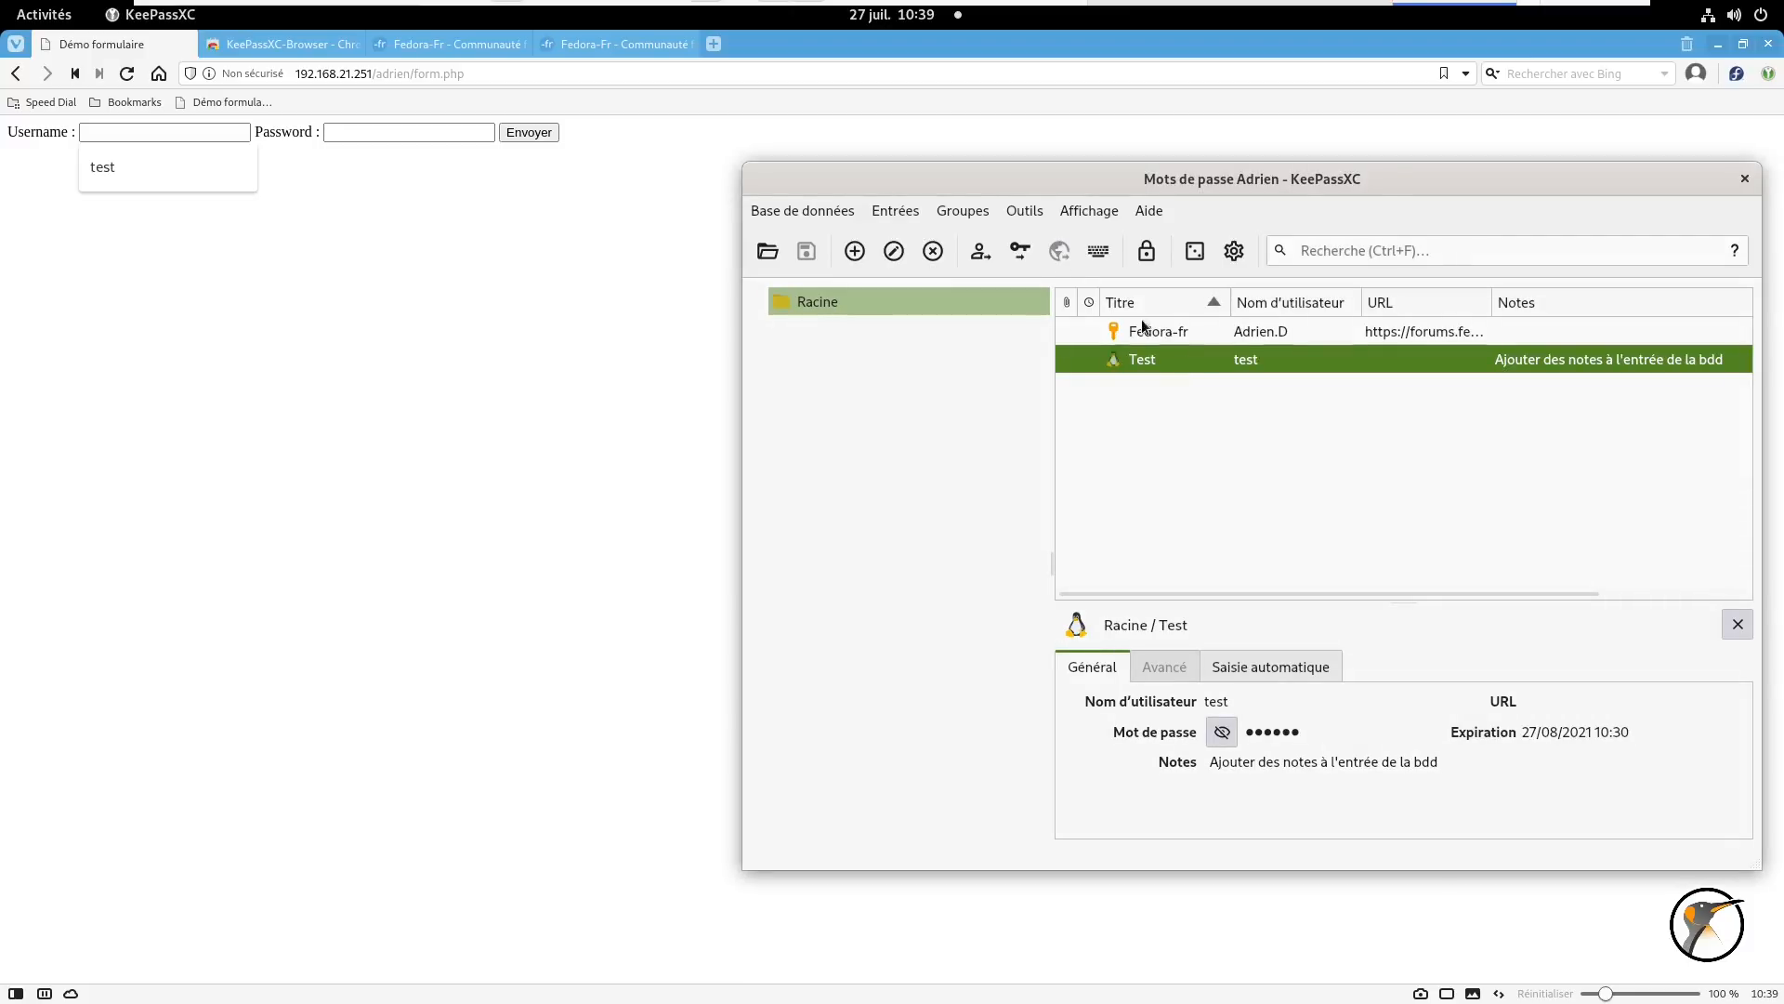
pyautogui.click(1099, 254)
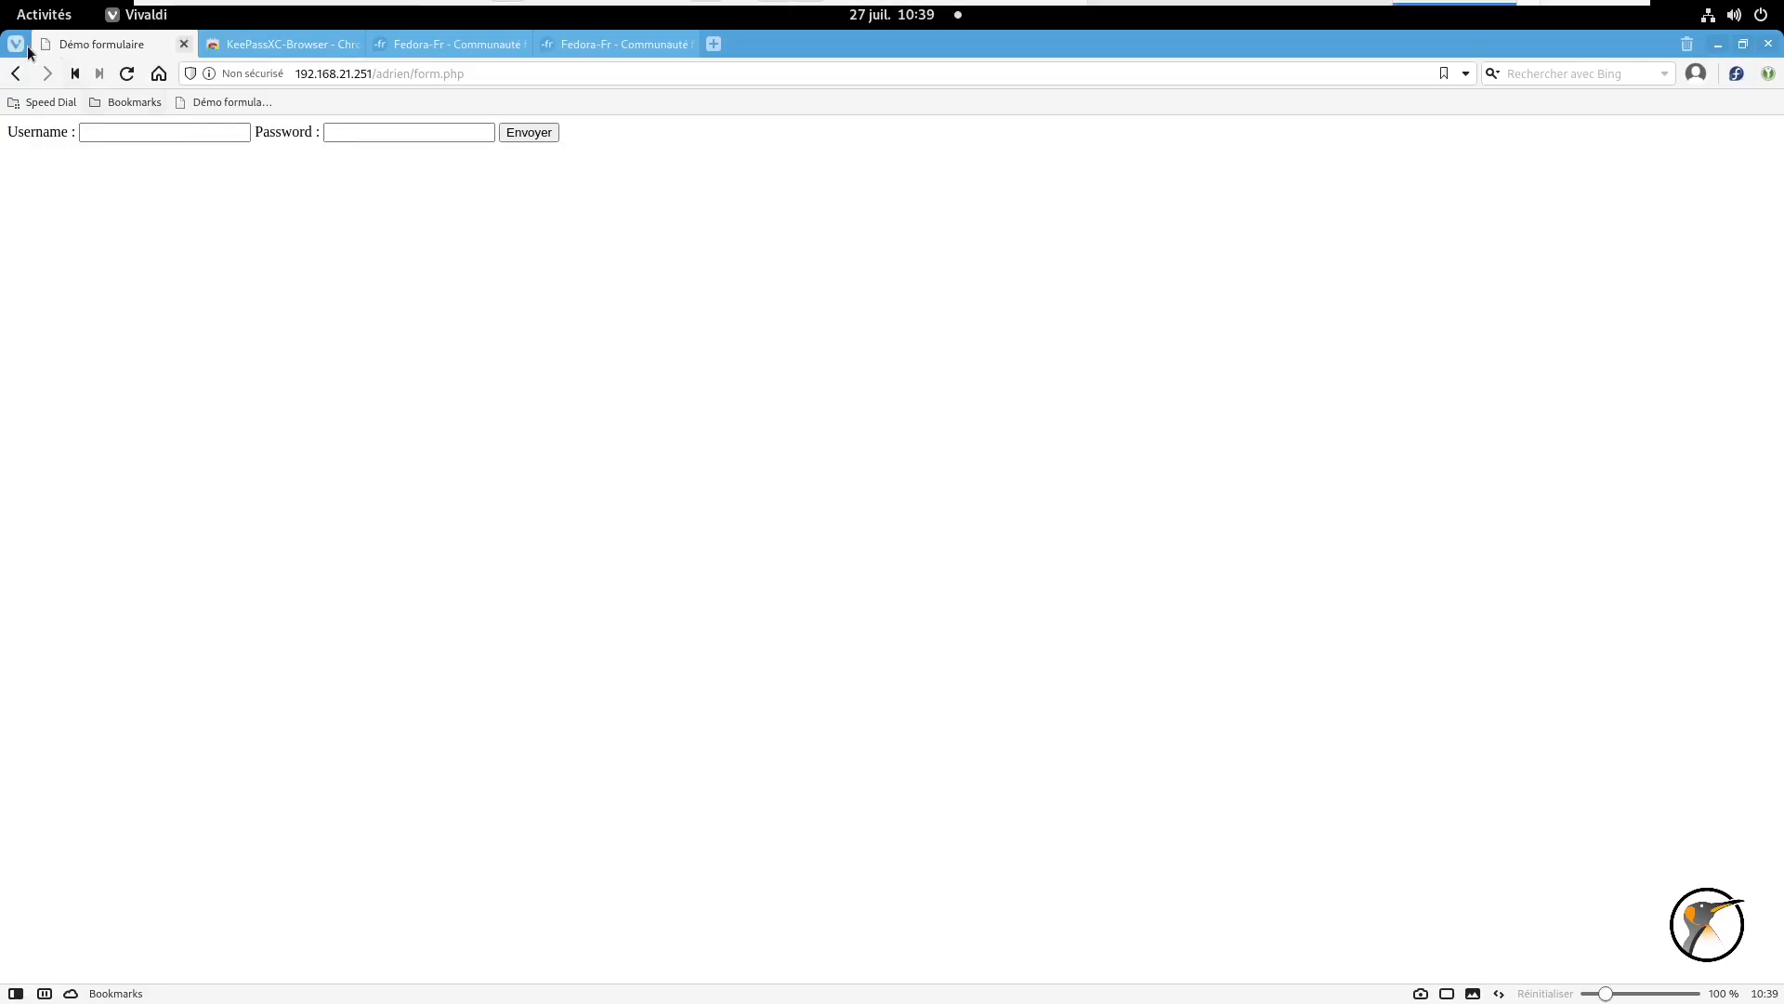
# - Bring KeePassXC back from the overview, nudge it slightly, and maximize it to full screen
pyautogui.click(45, 15)
pyautogui.click(1197, 437)
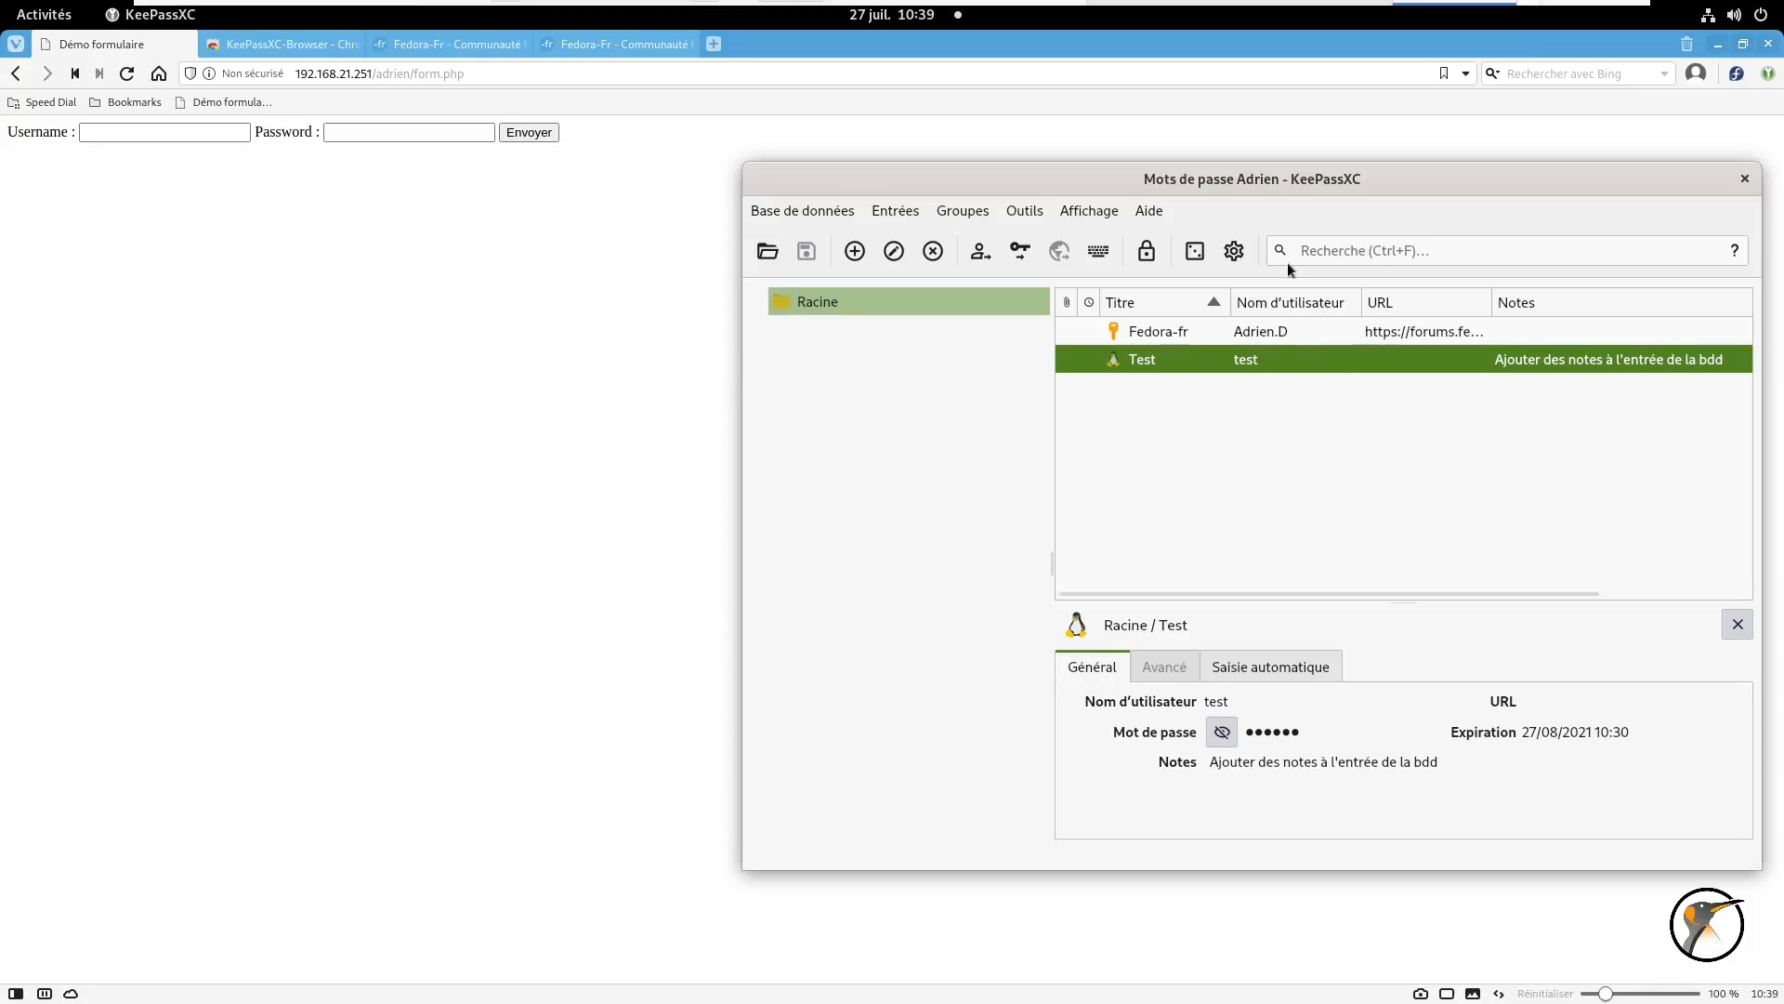
pyautogui.moveTo(1313, 180)
pyautogui.mouseDown()
pyautogui.moveTo(1305, 156)
pyautogui.moveTo(1305, 171)
pyautogui.mouseUp()
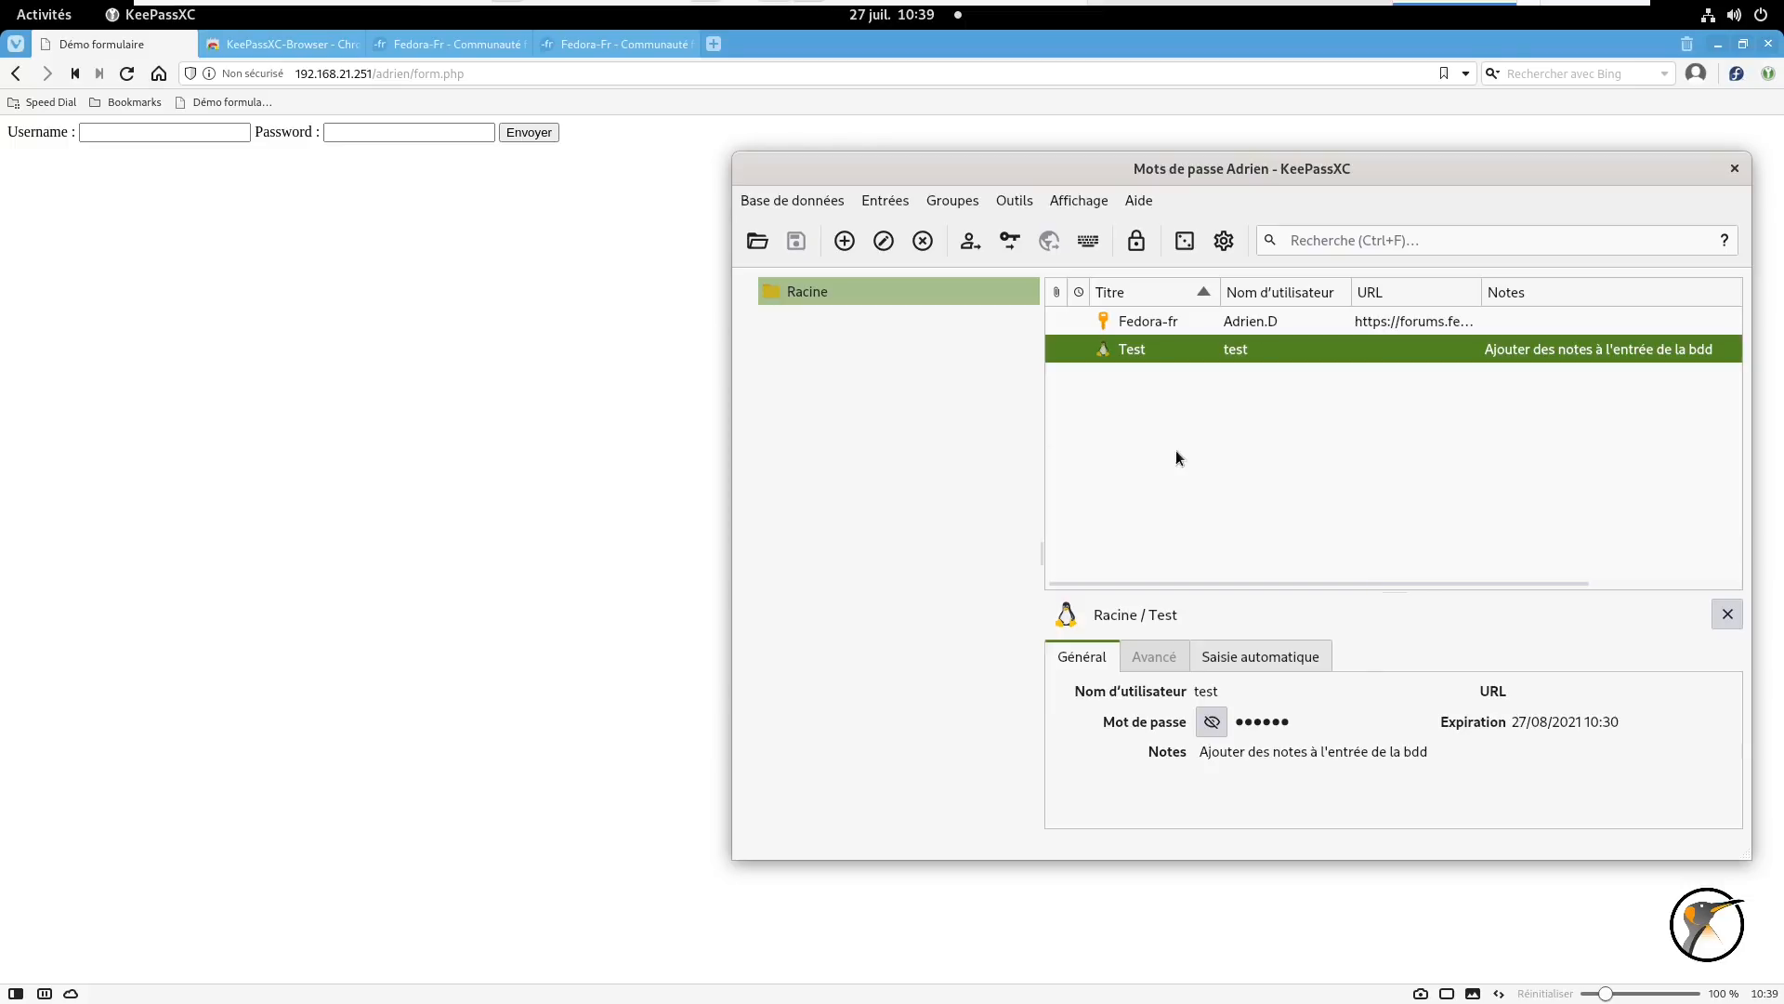
pyautogui.doubleClick(1102, 179)
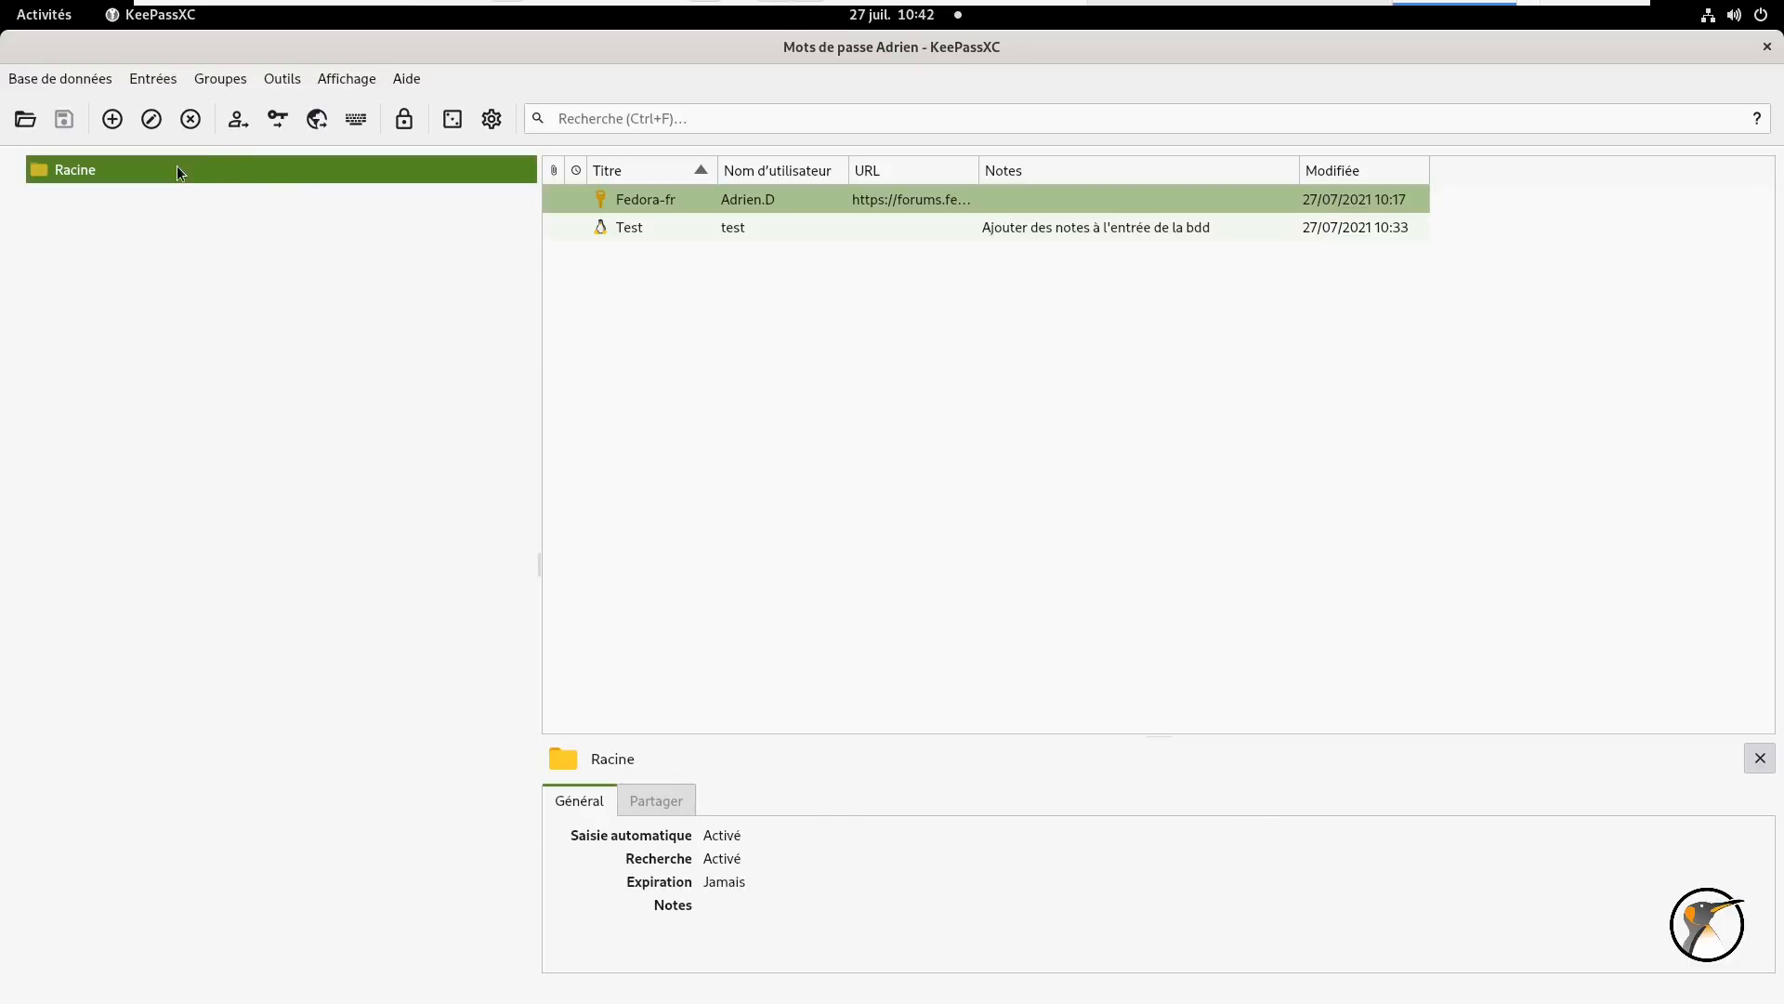
# - Create a 'Sites Informatique' group under Racine with the penguin icon
pyautogui.rightClick(165, 170)
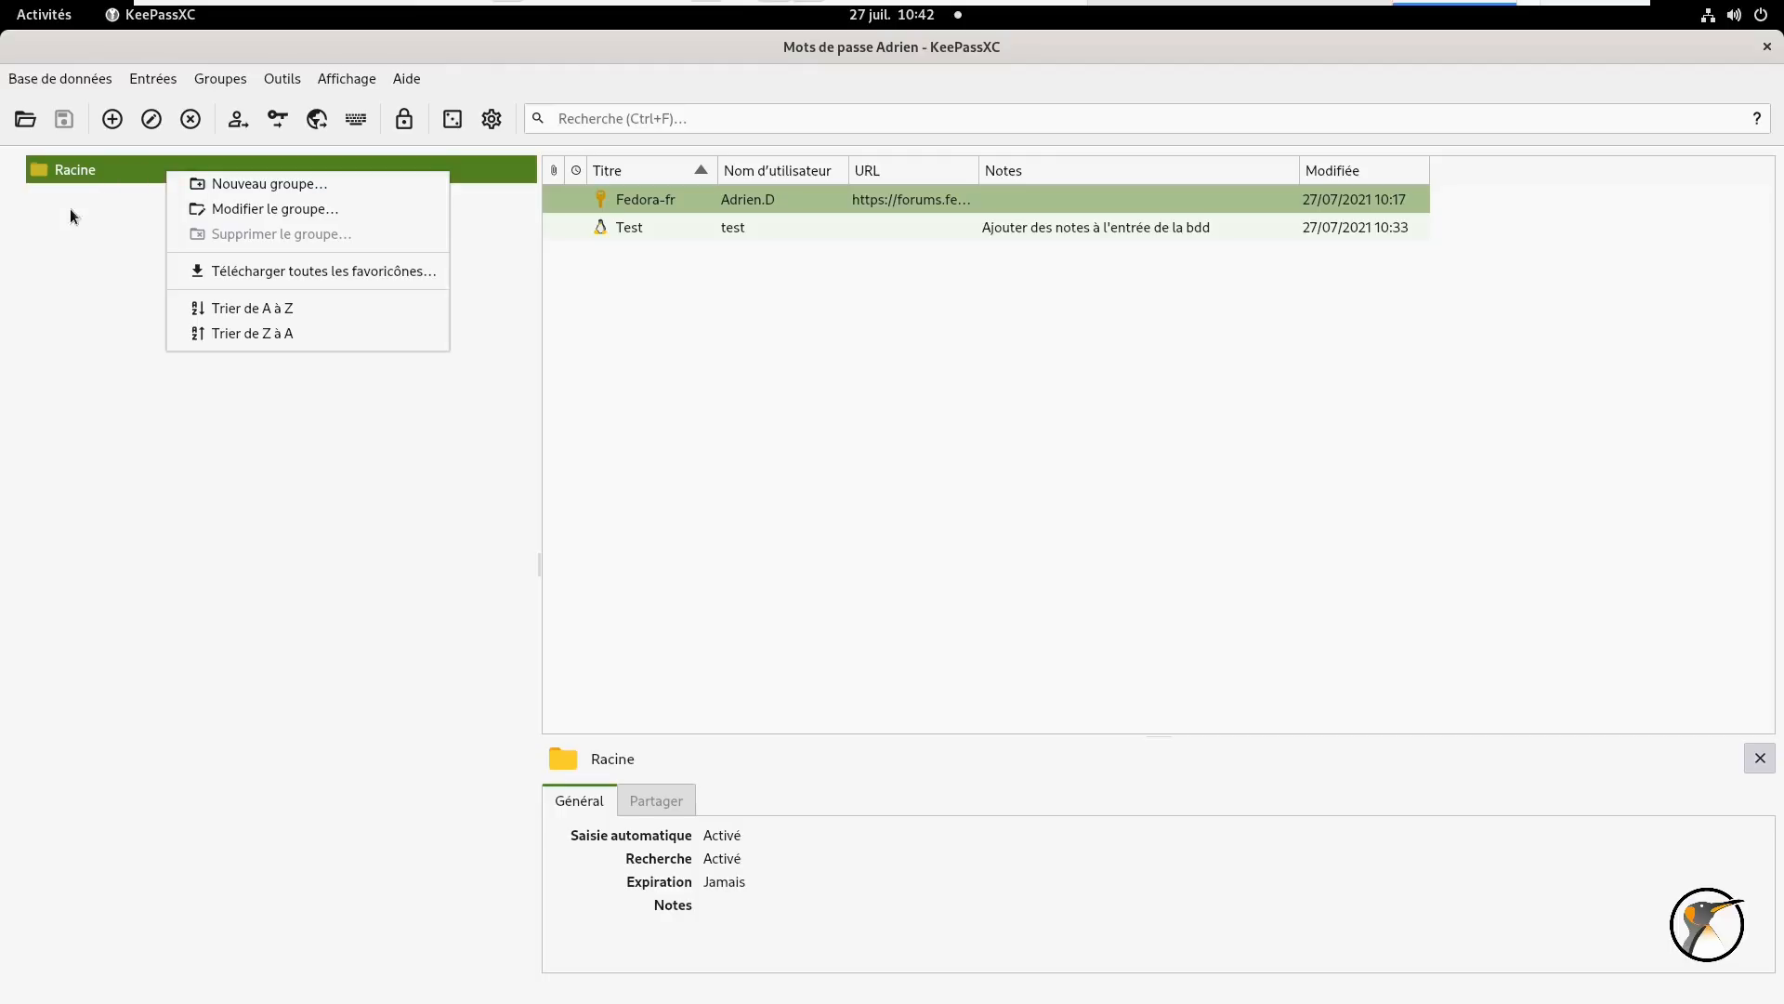
pyautogui.click(300, 187)
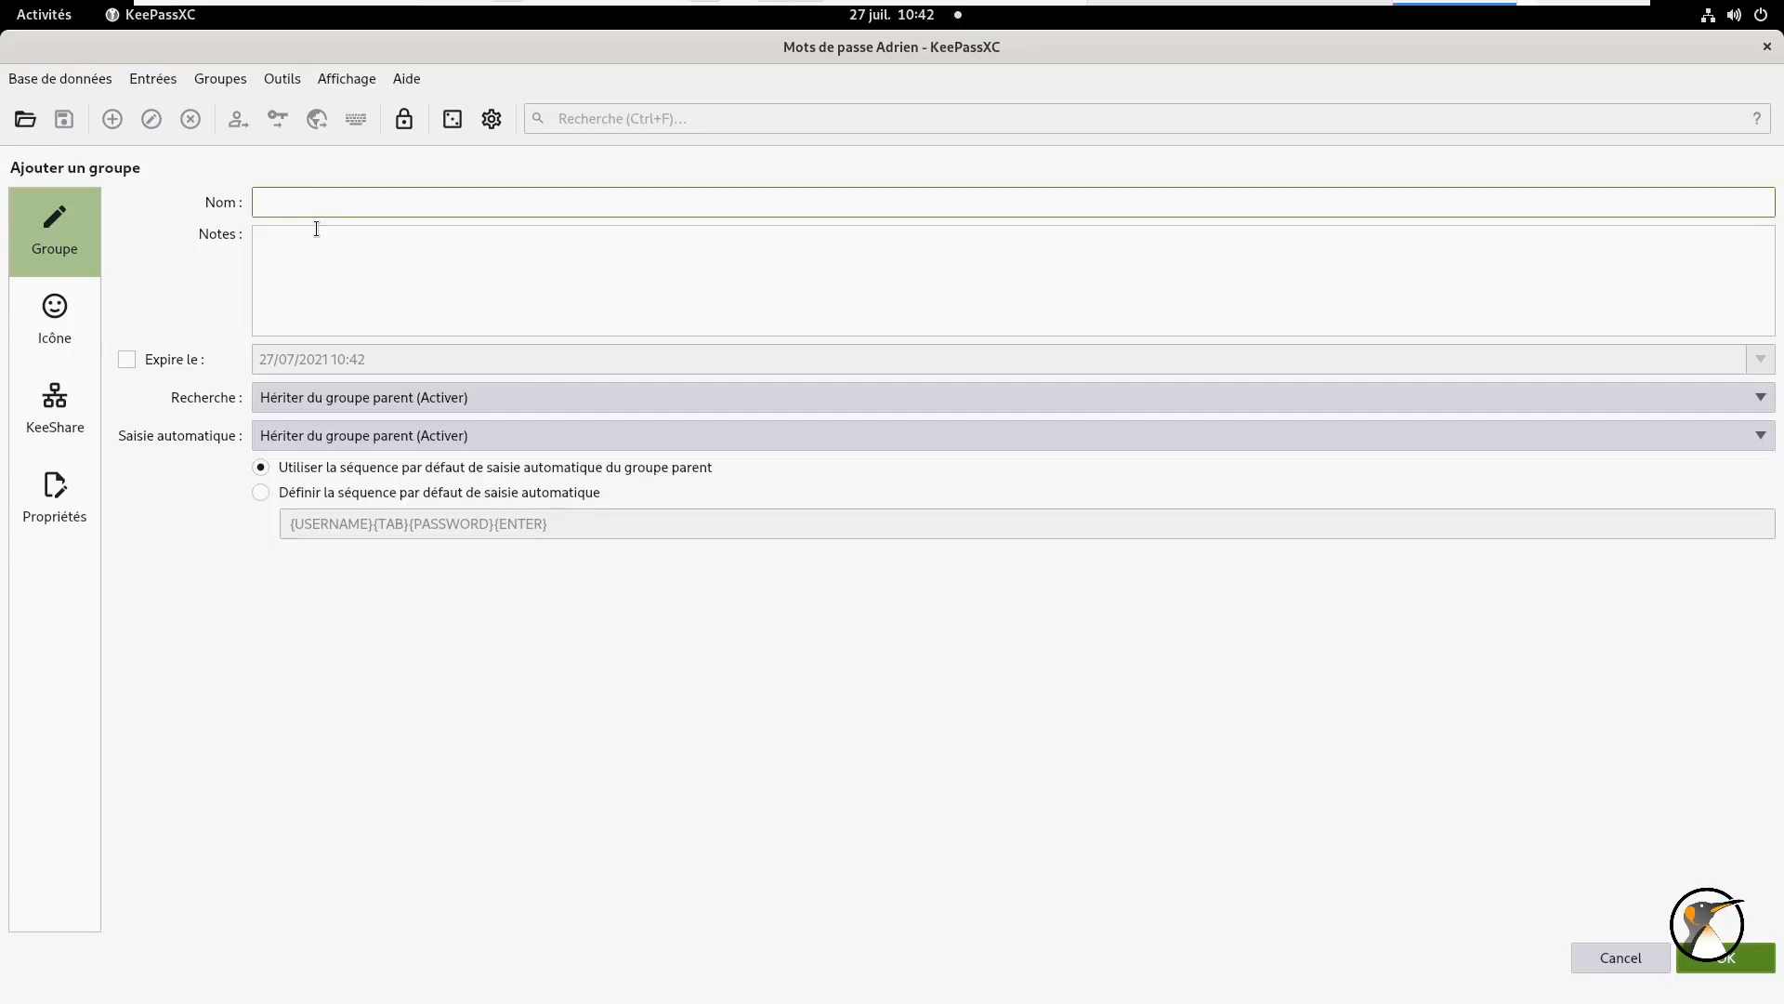
pyautogui.write('Sites Informatique')
pyautogui.click(462, 278)
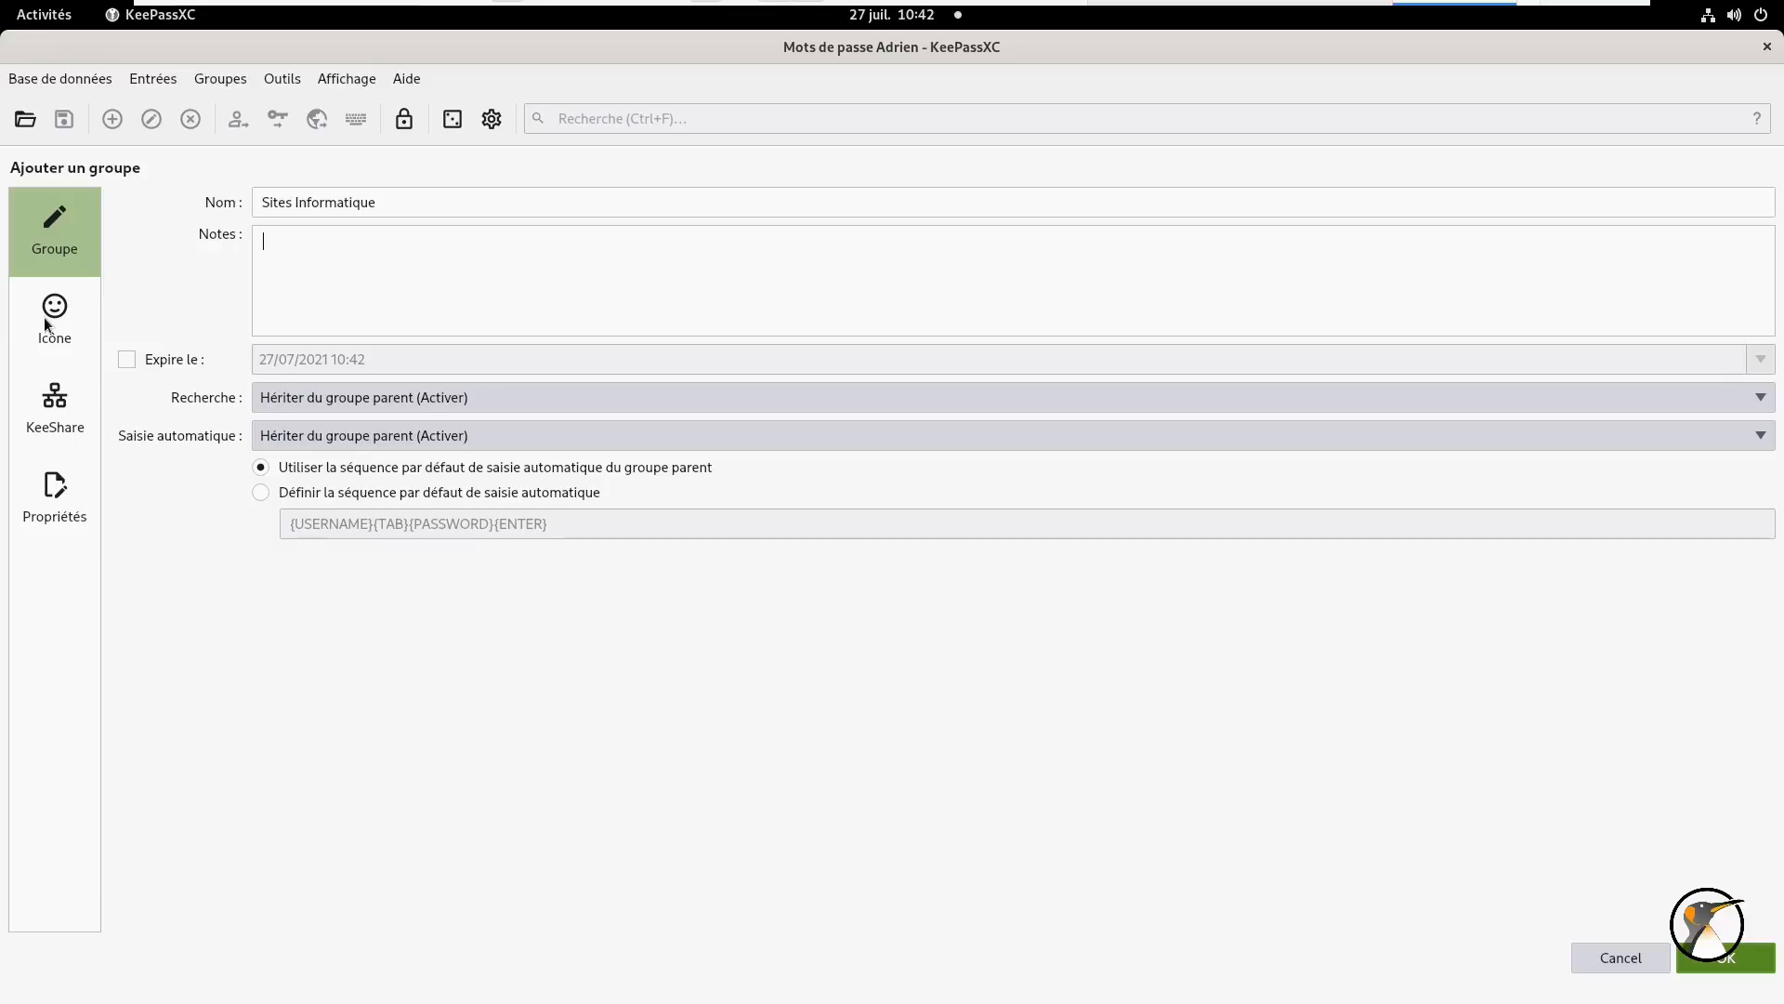
pyautogui.click(45, 321)
pyautogui.click(1038, 275)
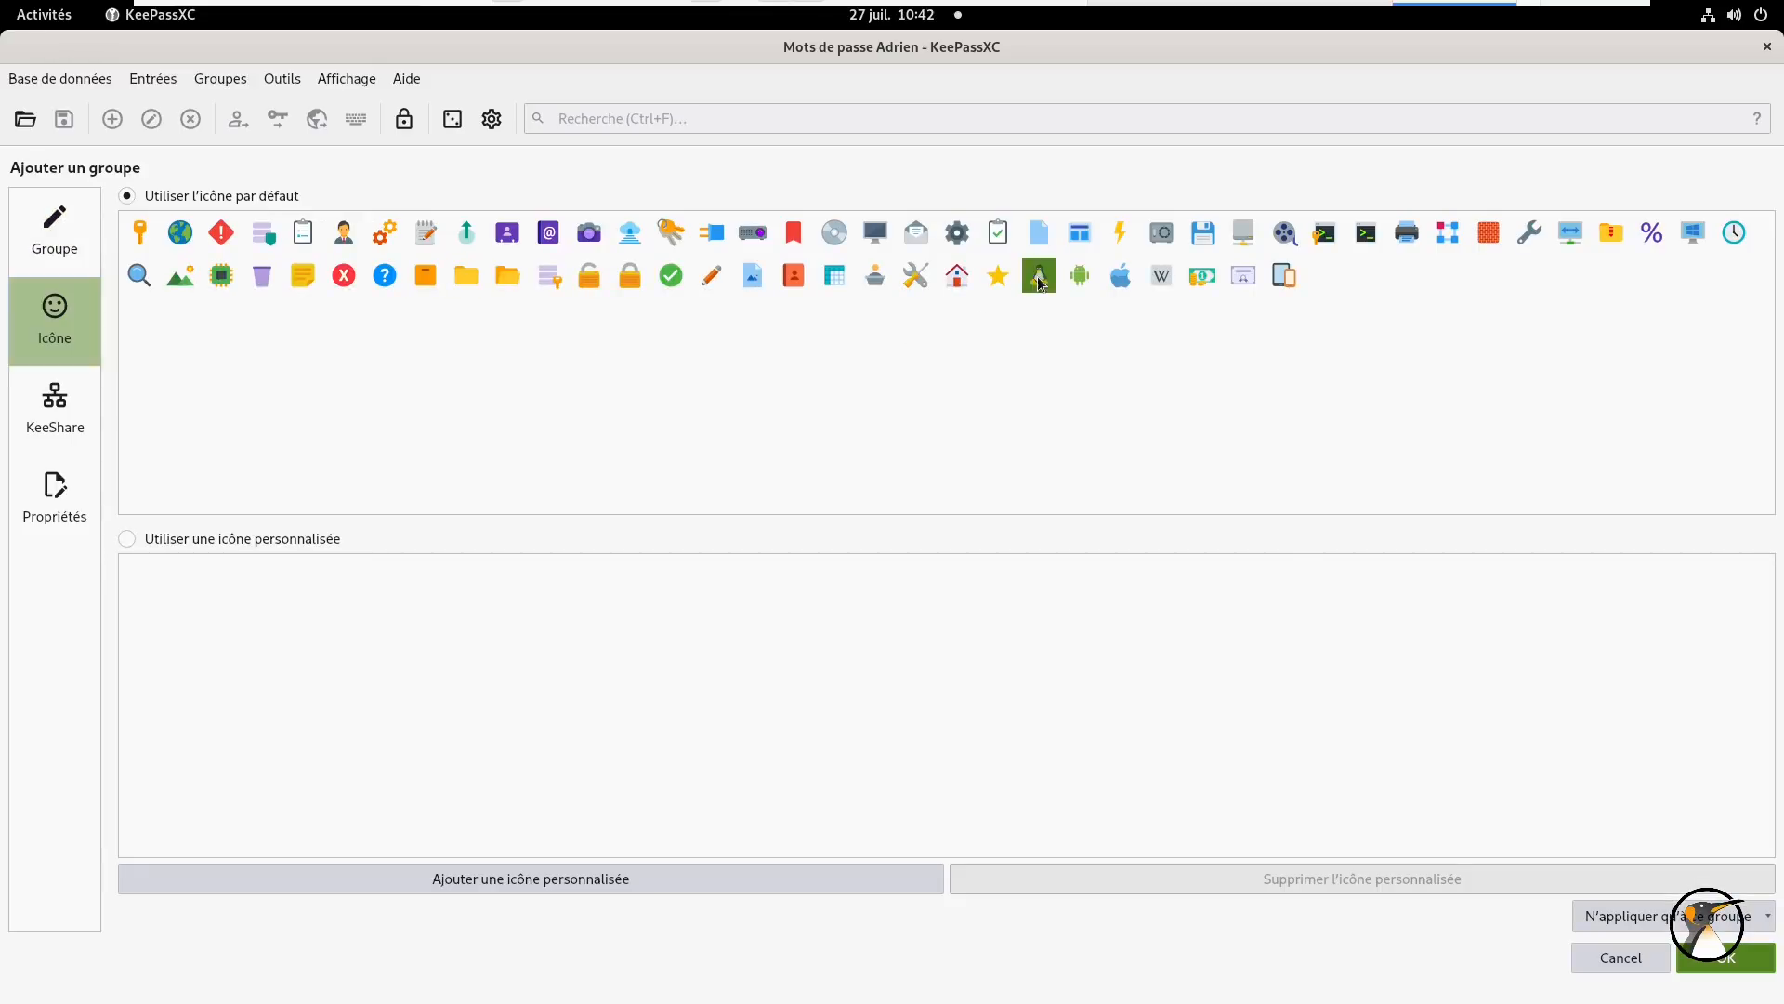
pyautogui.click(1748, 957)
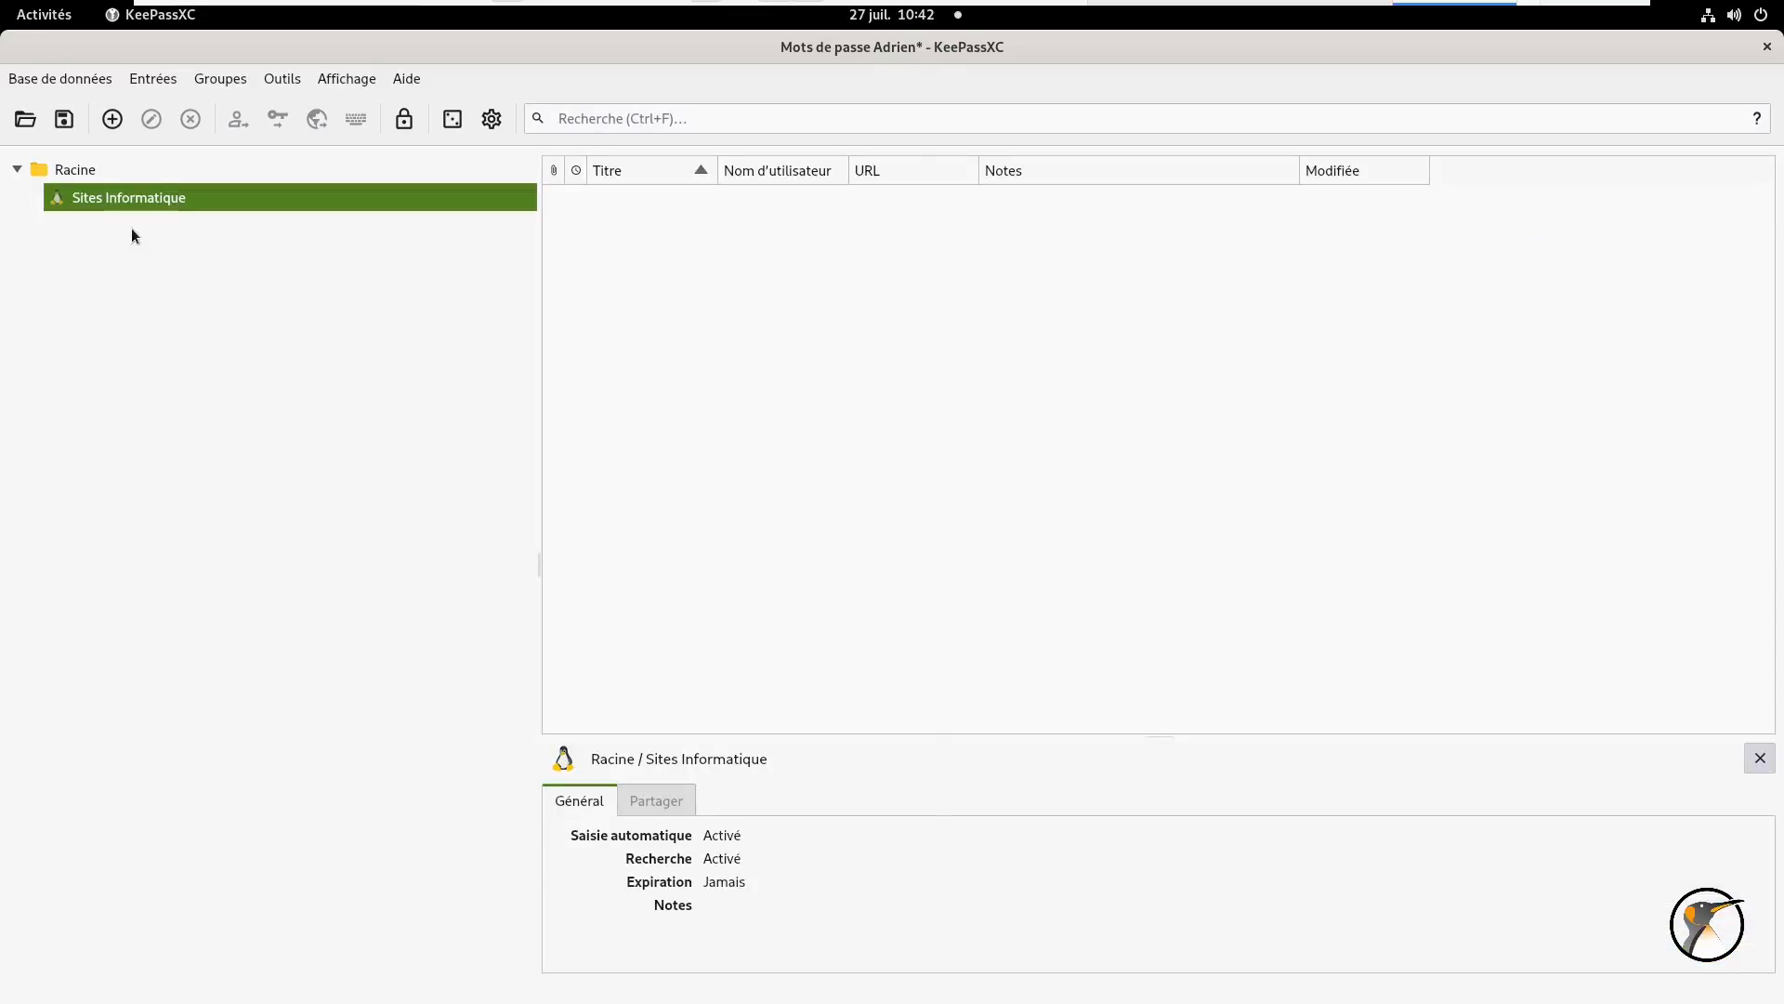
# - Create a 'Webmail' group under Racine with the envelope icon
pyautogui.rightClick(95, 171)
pyautogui.click(164, 186)
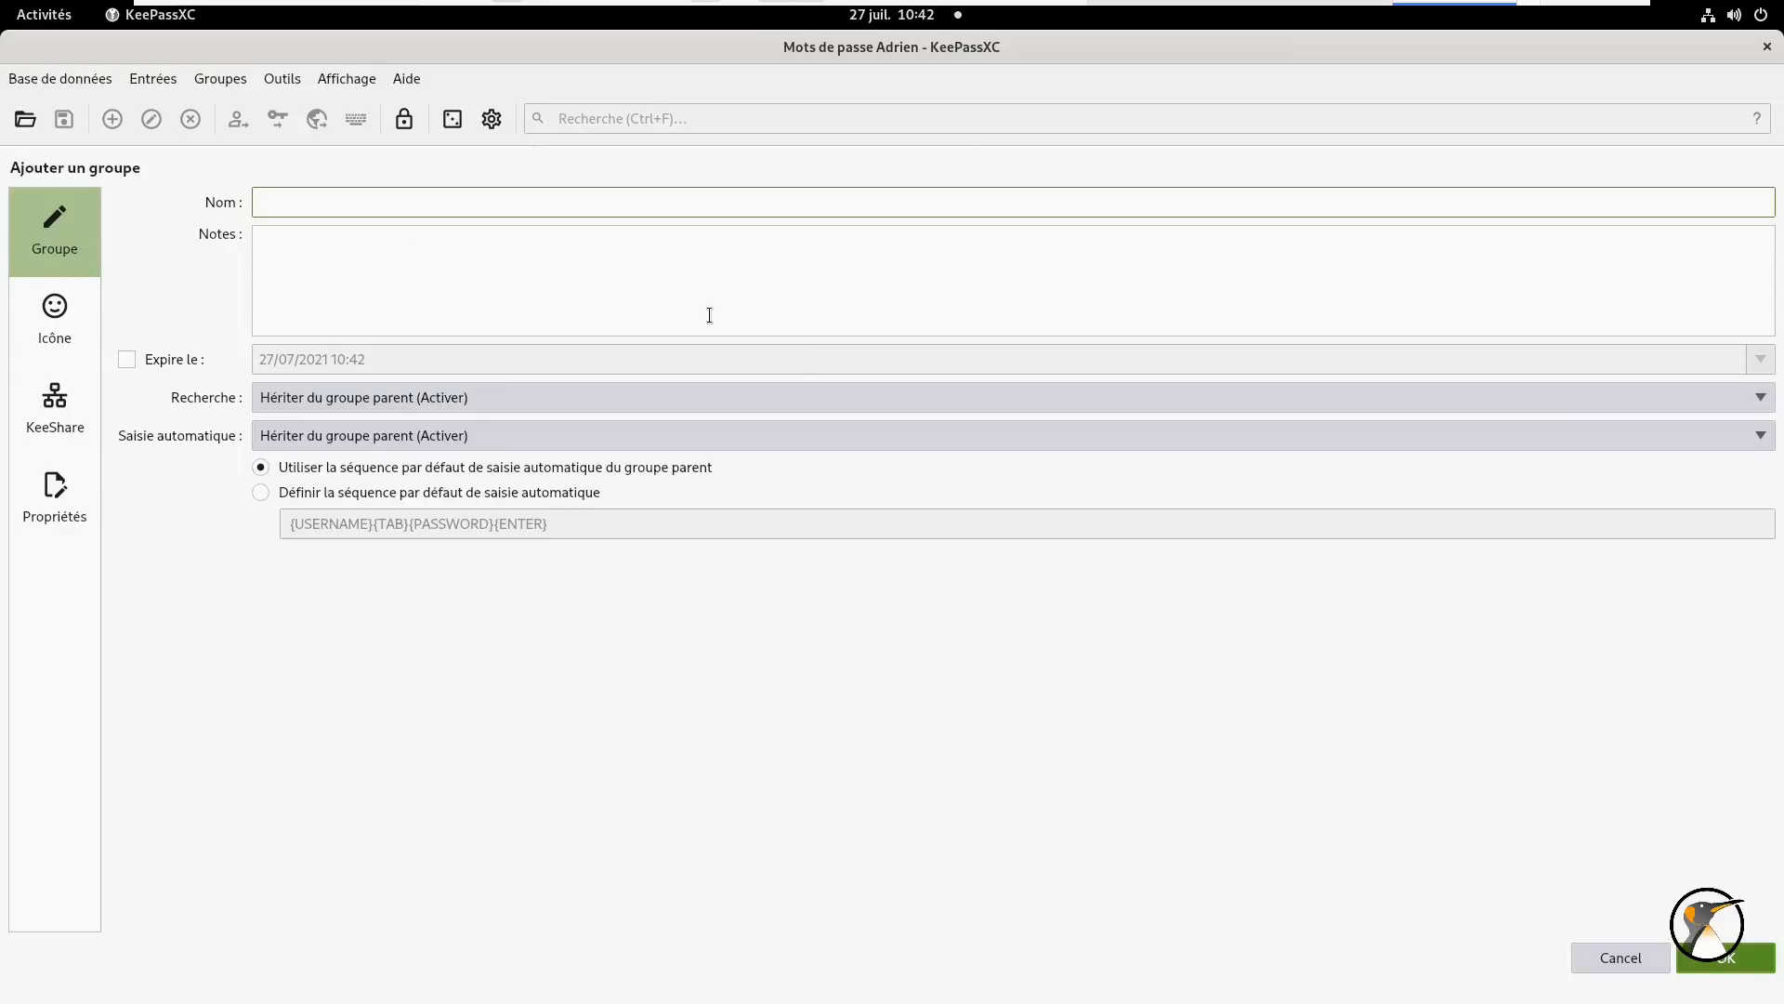
pyautogui.write('Webmail')
pyautogui.click(37, 323)
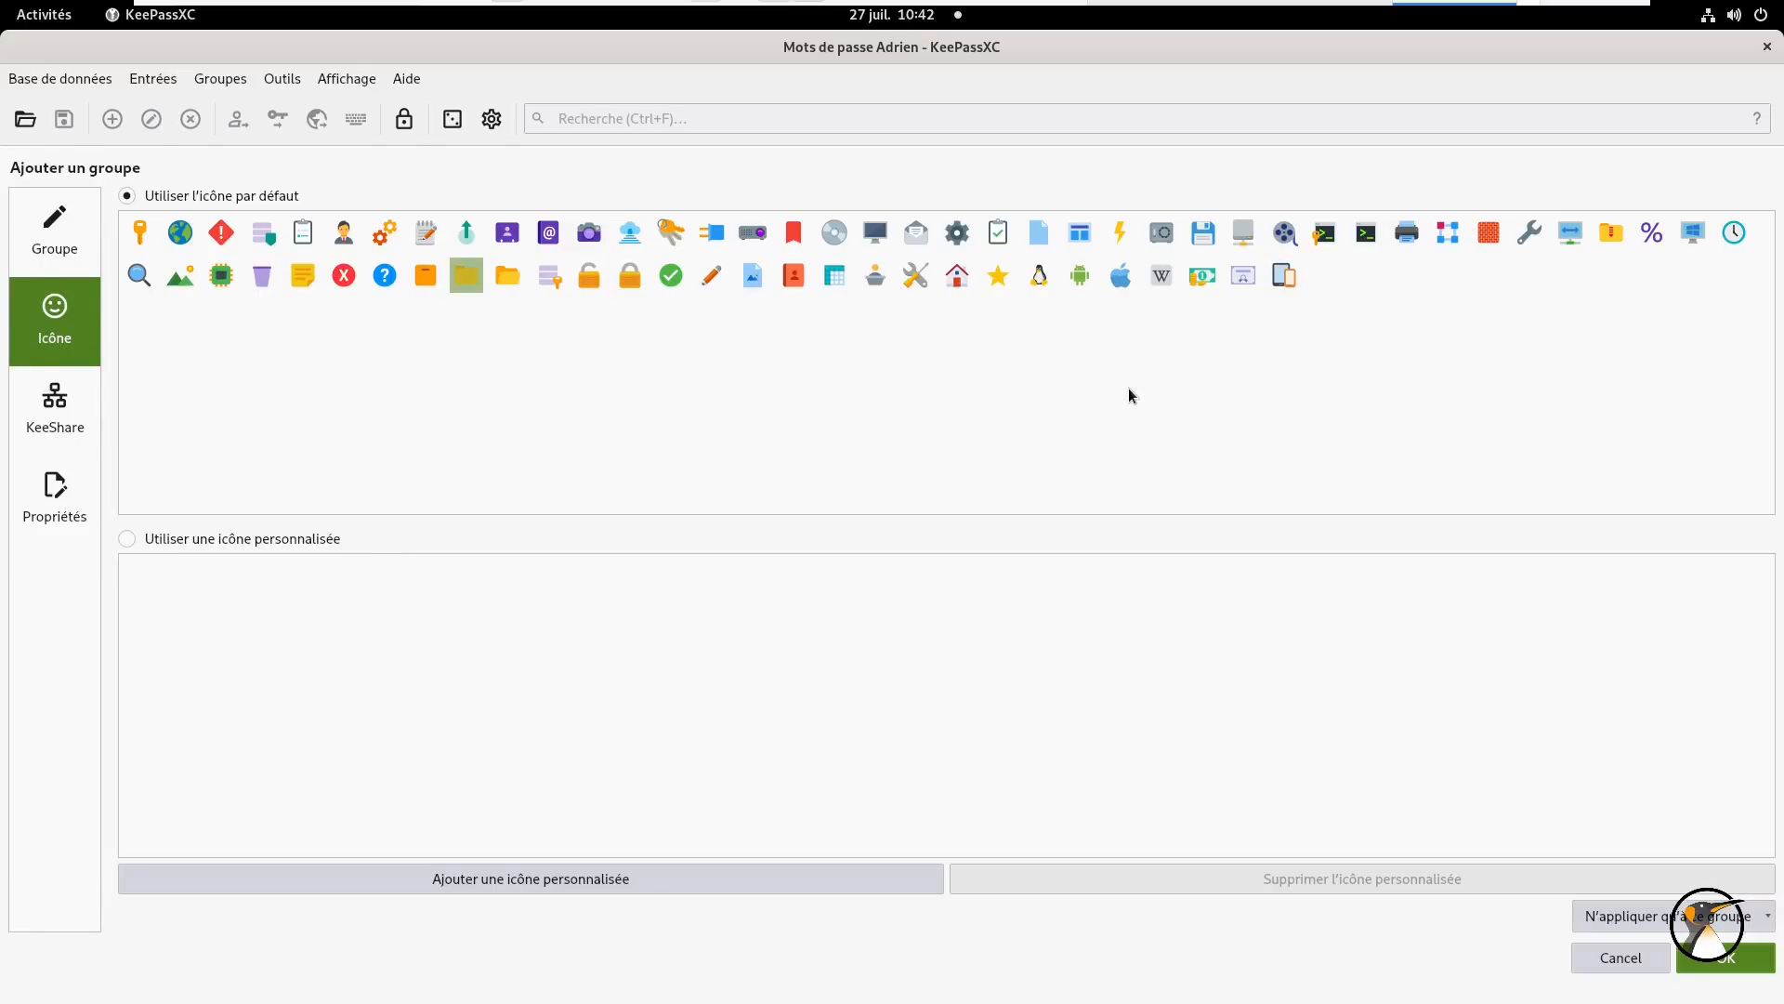
pyautogui.click(911, 249)
pyautogui.click(1724, 957)
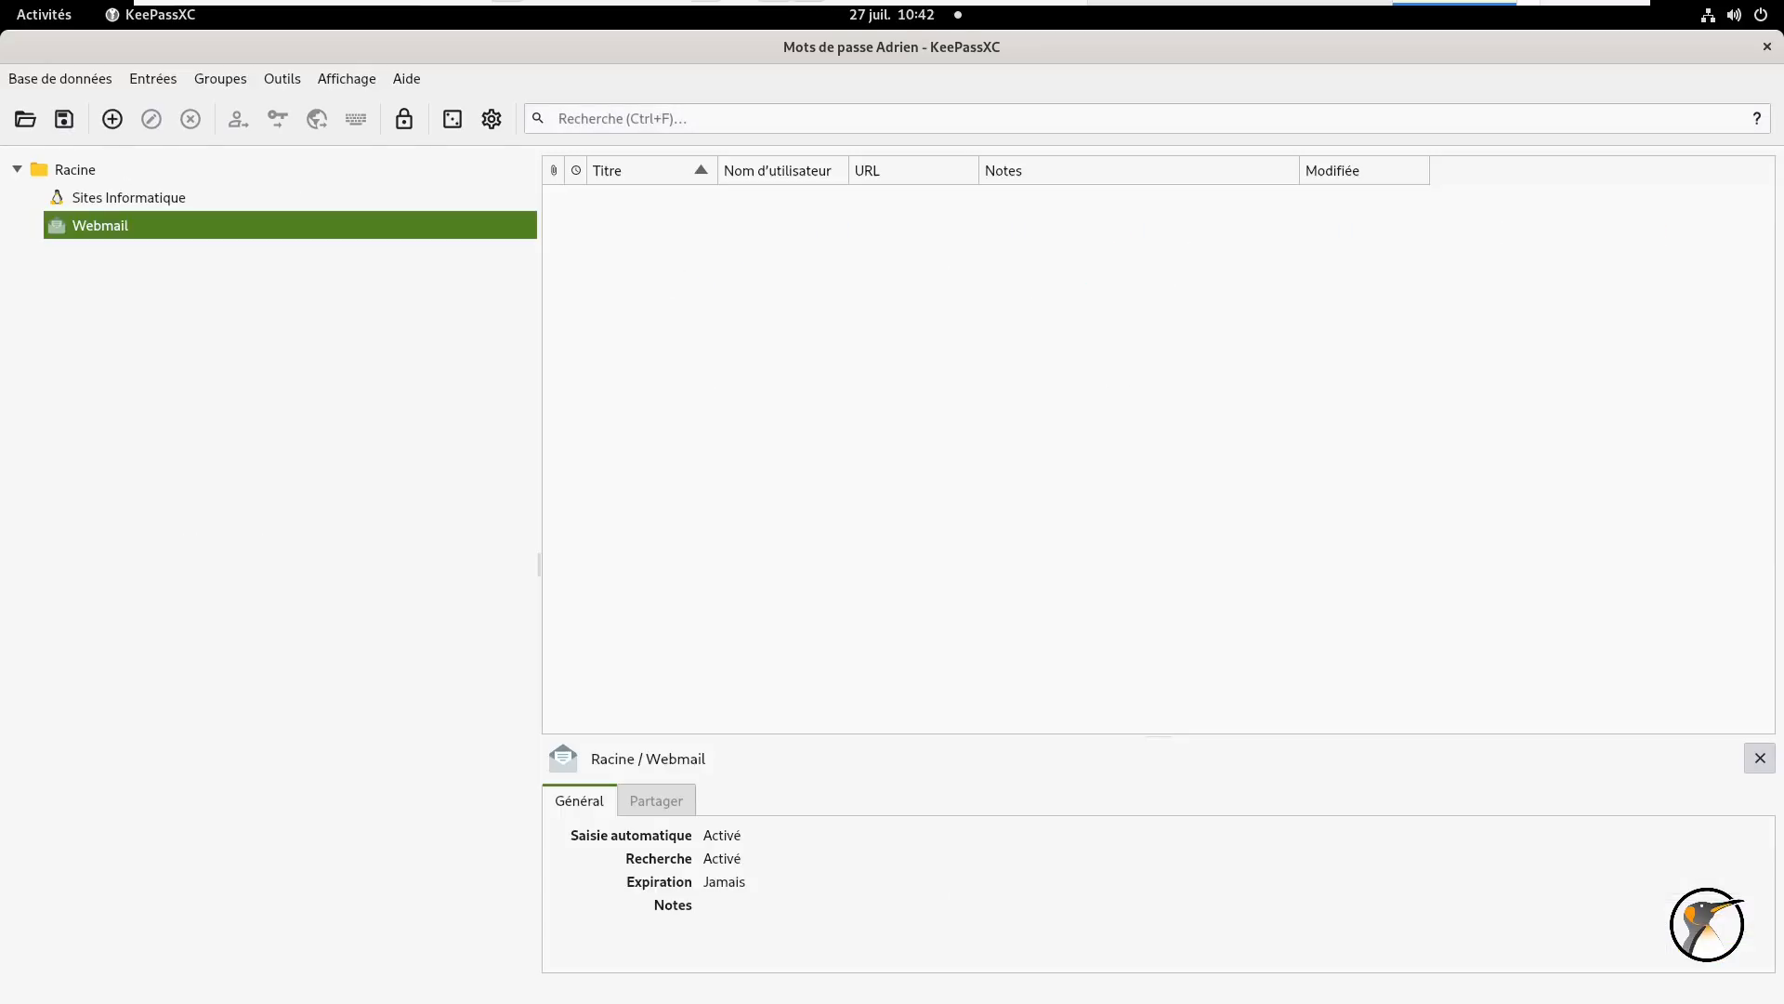
# - Create a 'Banques et Compta' group under Racine with the money icon, then reselect Racine
pyautogui.rightClick(74, 169)
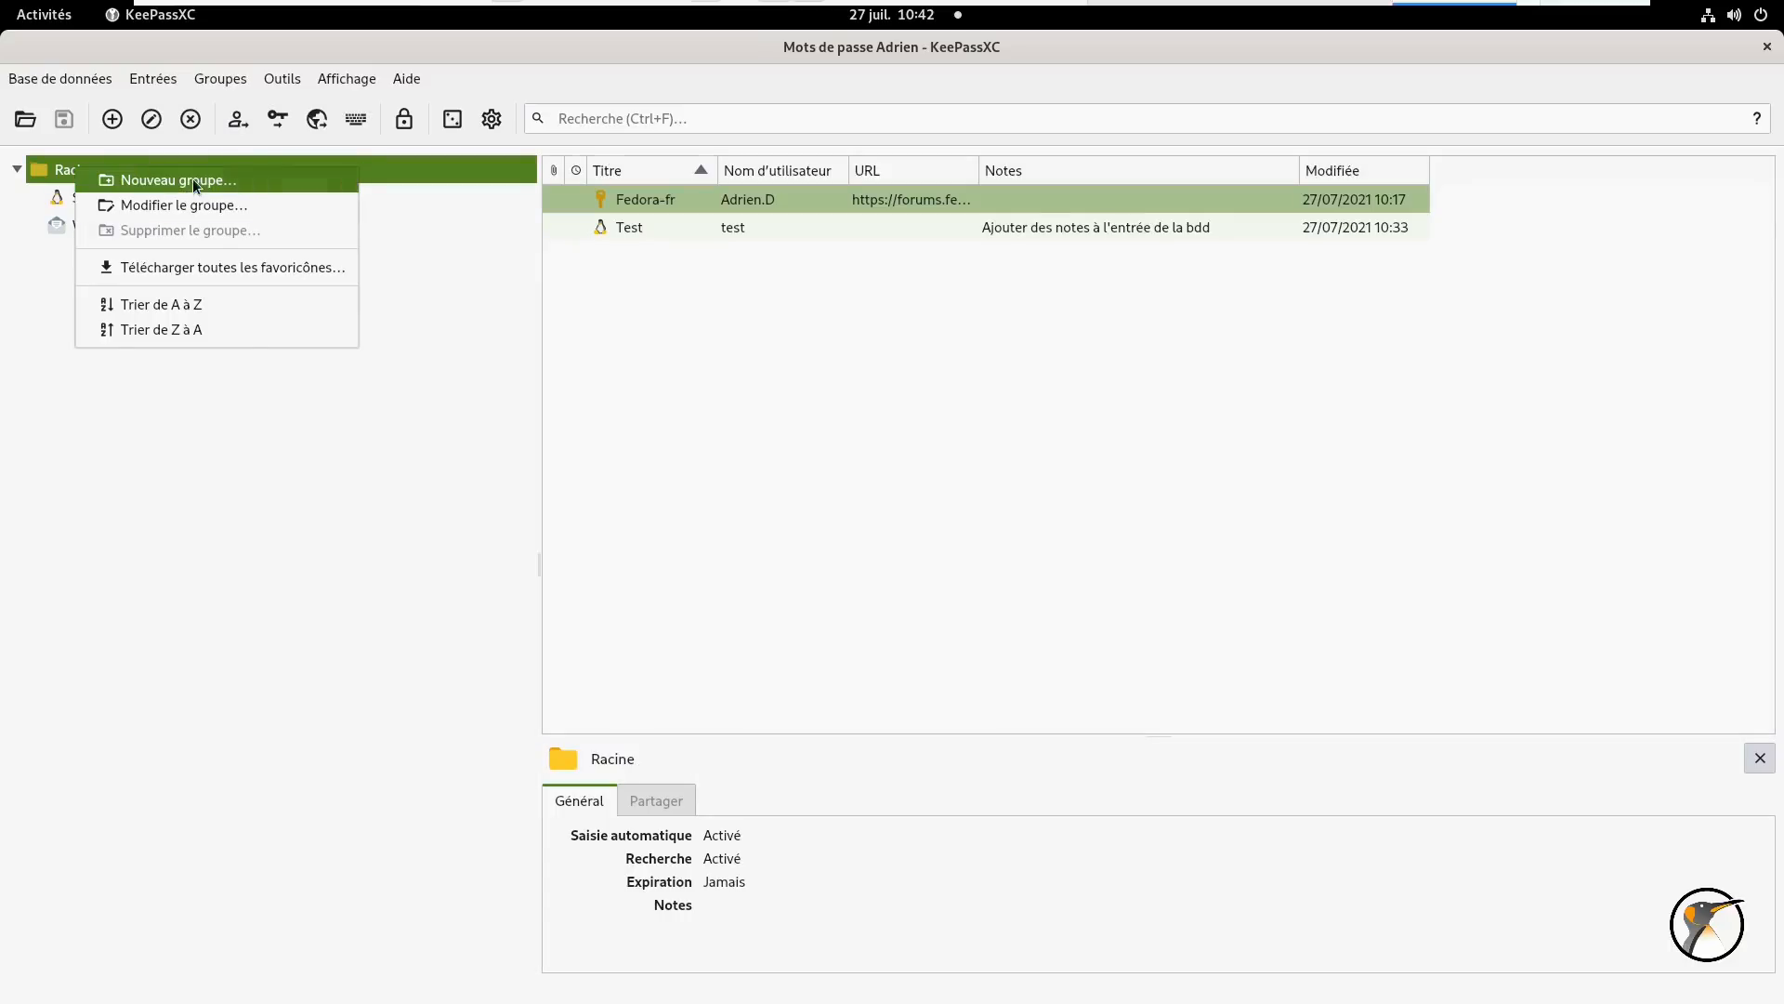
pyautogui.click(193, 178)
pyautogui.write('Ban')
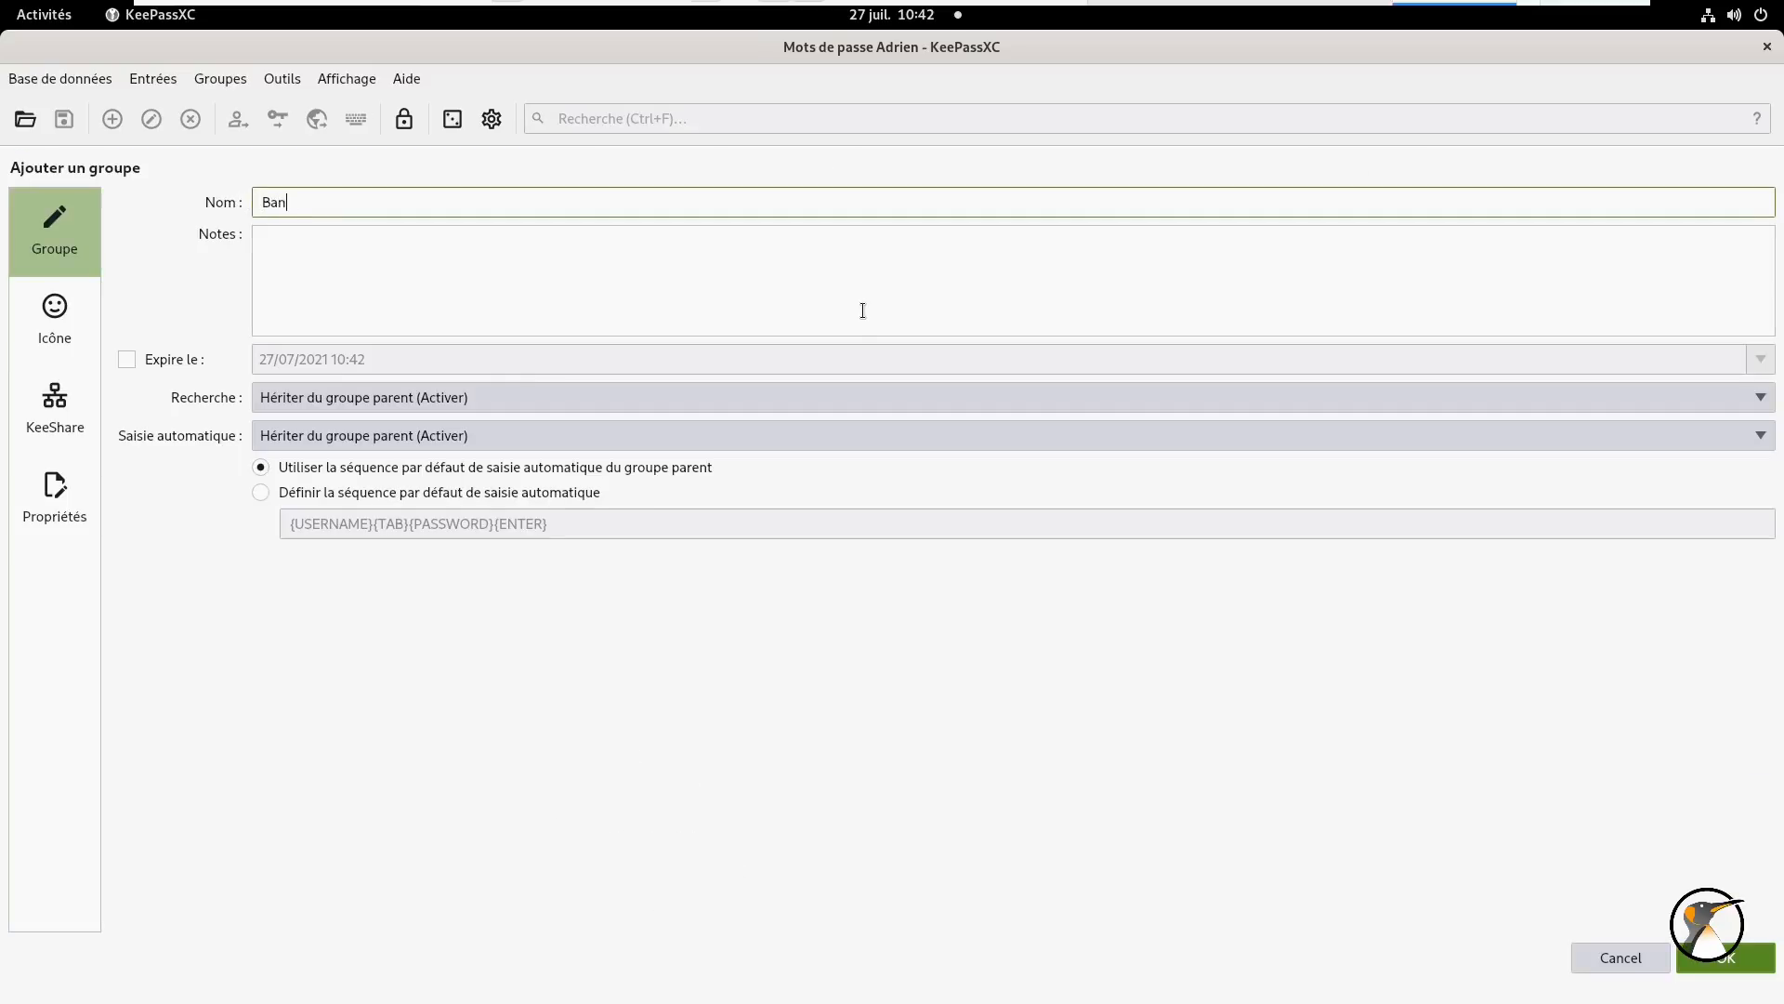
pyautogui.write('ques et Compte')
pyautogui.click(46, 321)
pyautogui.click(1201, 276)
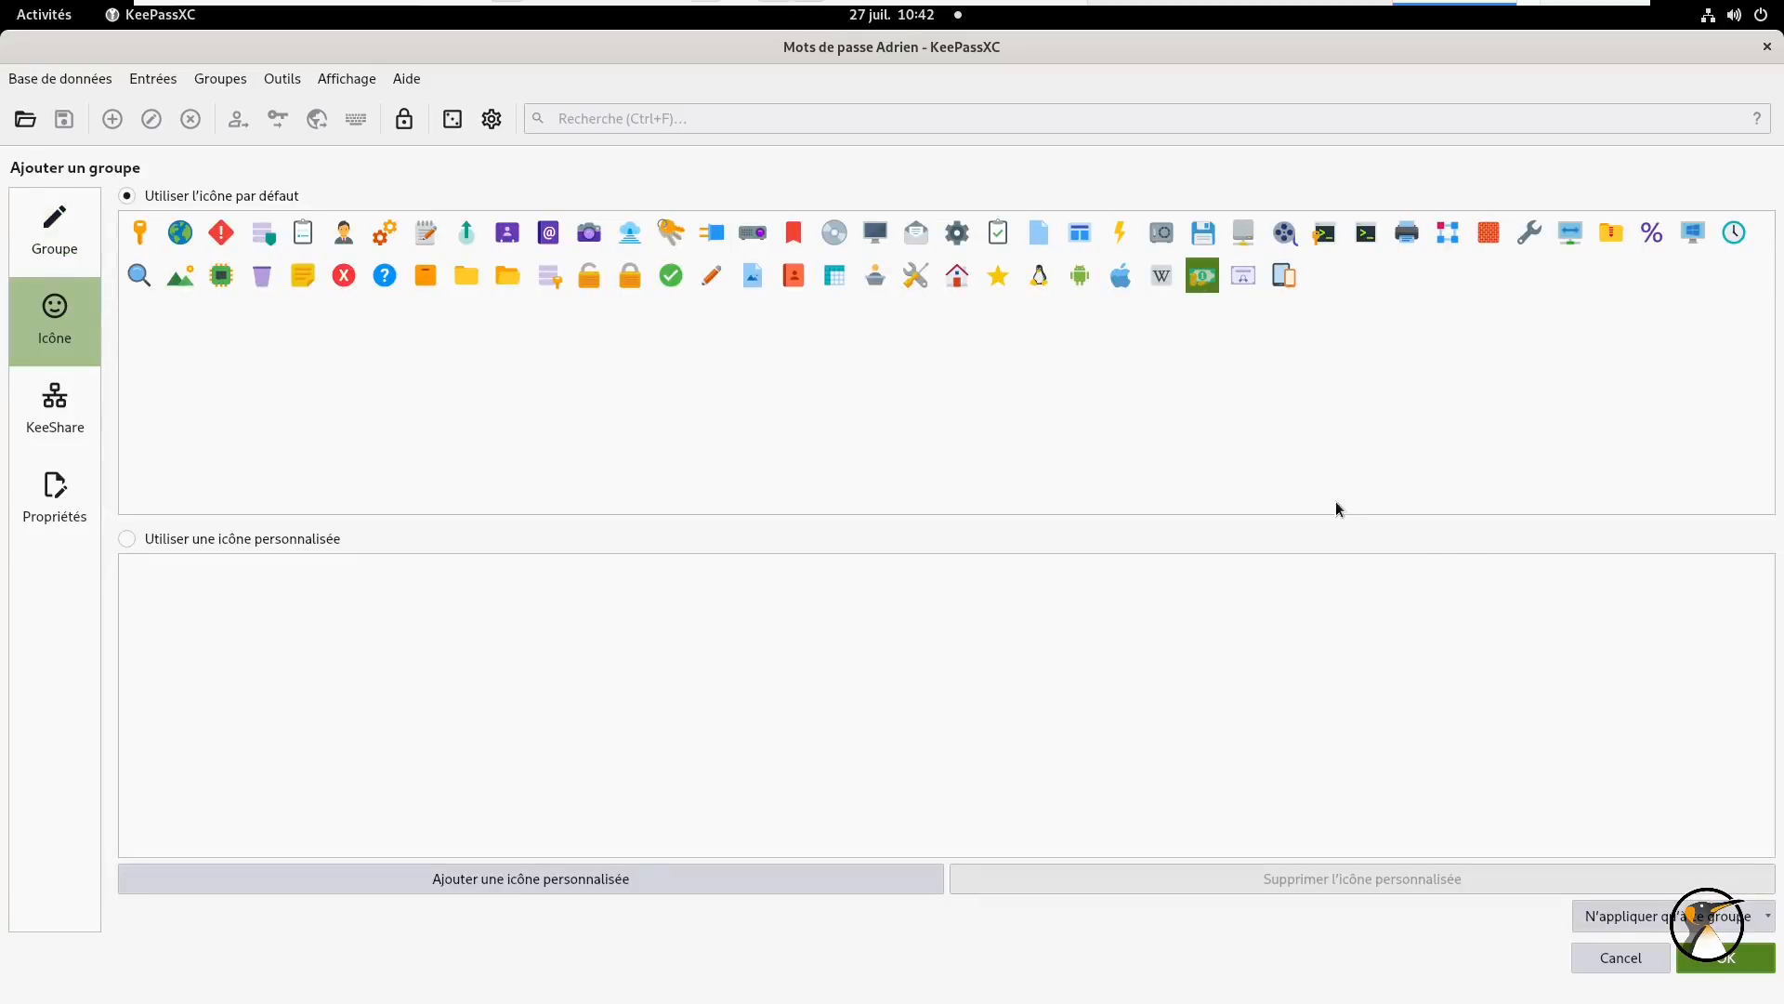
pyautogui.click(1730, 963)
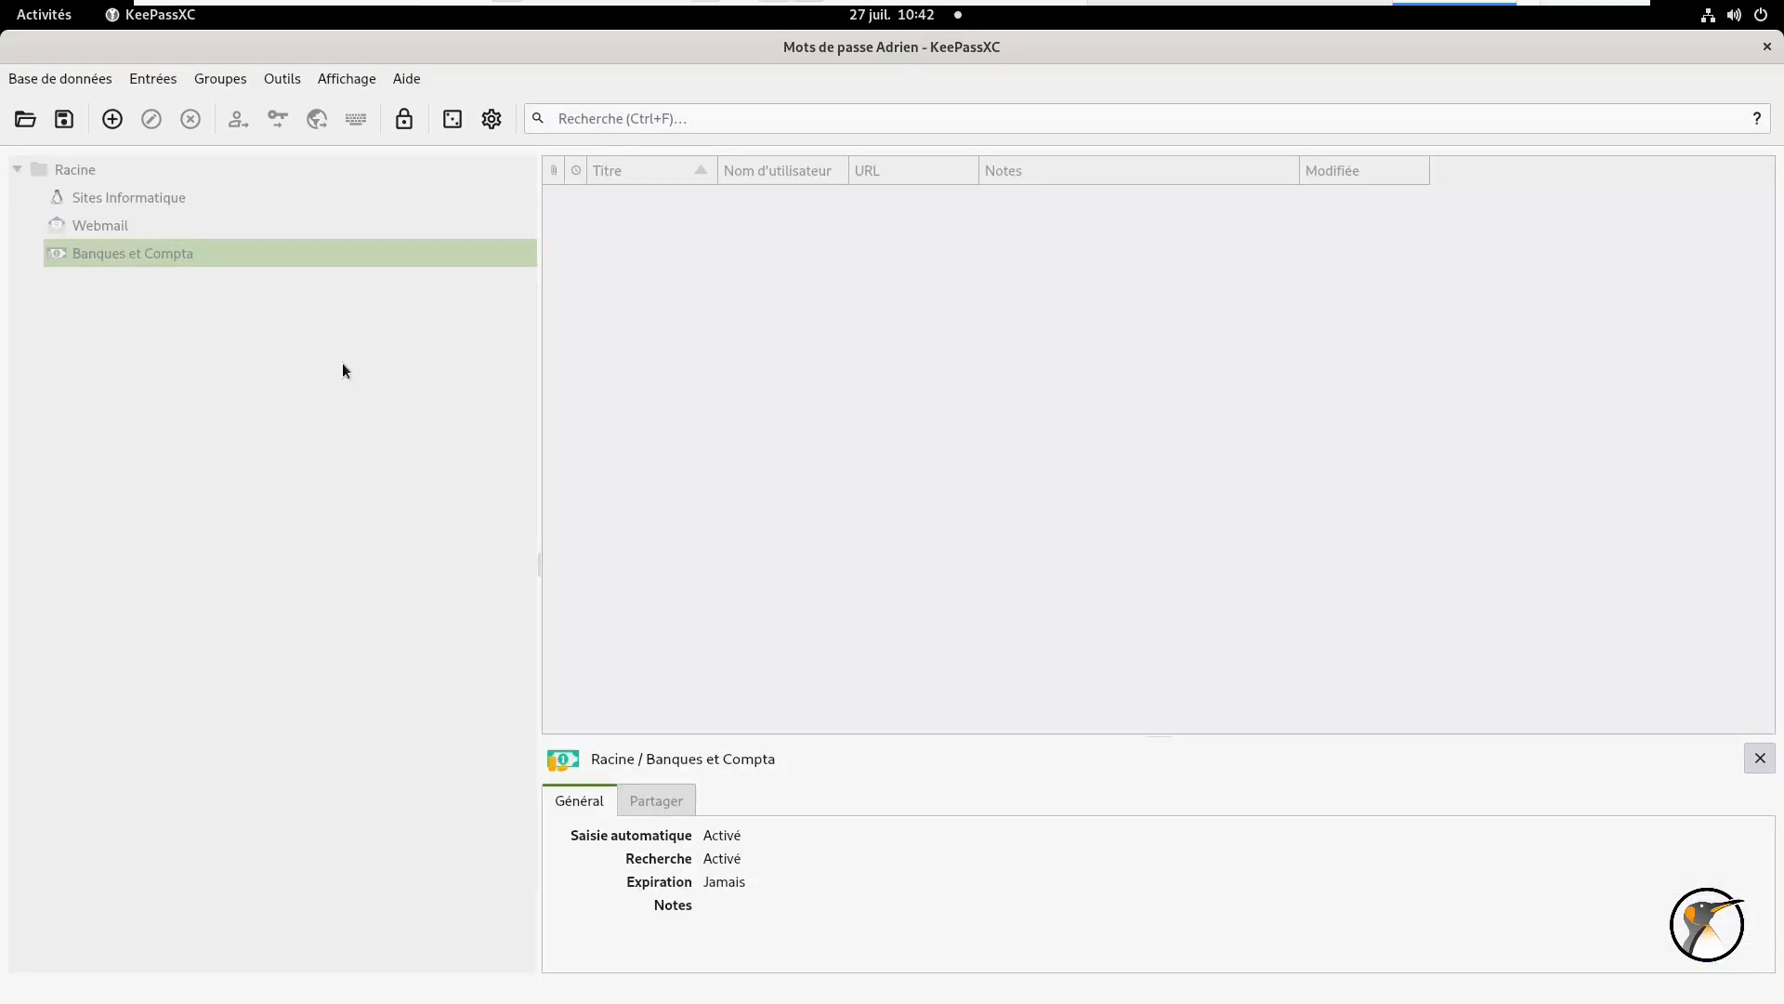
pyautogui.click(130, 170)
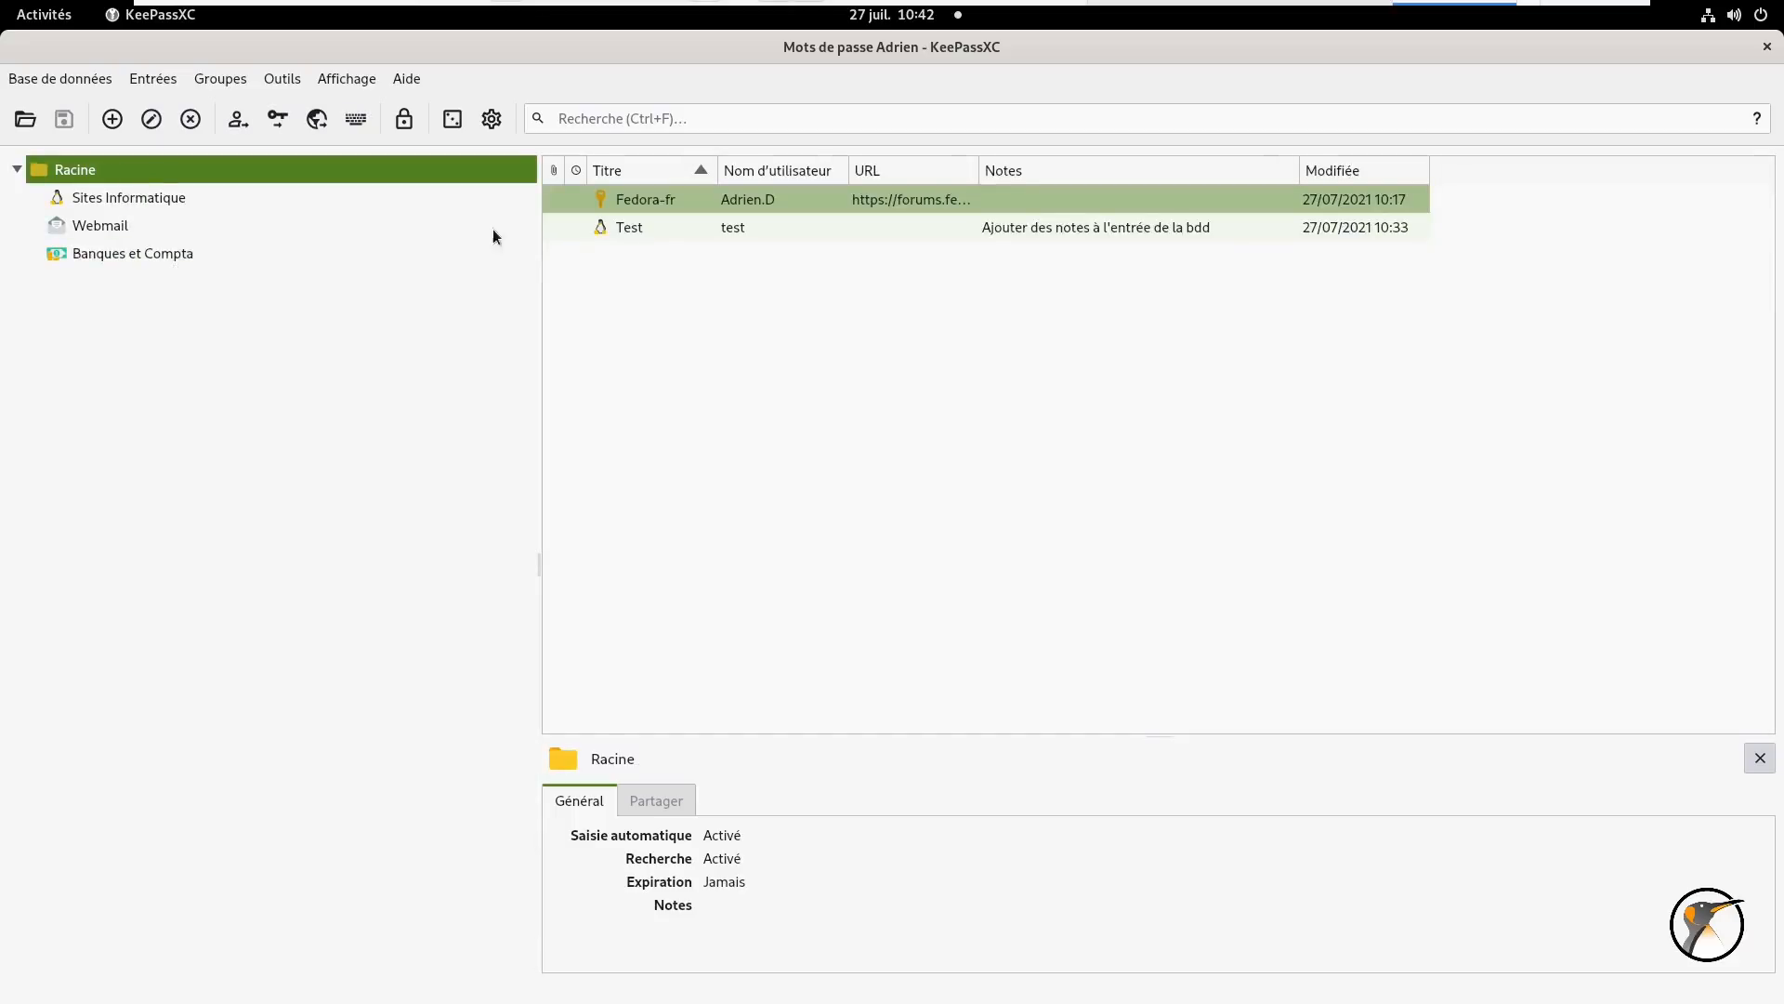
# - Move Fedora-fr into Sites Informatique and Test into Webmail, then review each group's contents
pyautogui.moveTo(676, 203); pyautogui.dragTo(173, 199)
pyautogui.moveTo(604, 203); pyautogui.dragTo(216, 232)
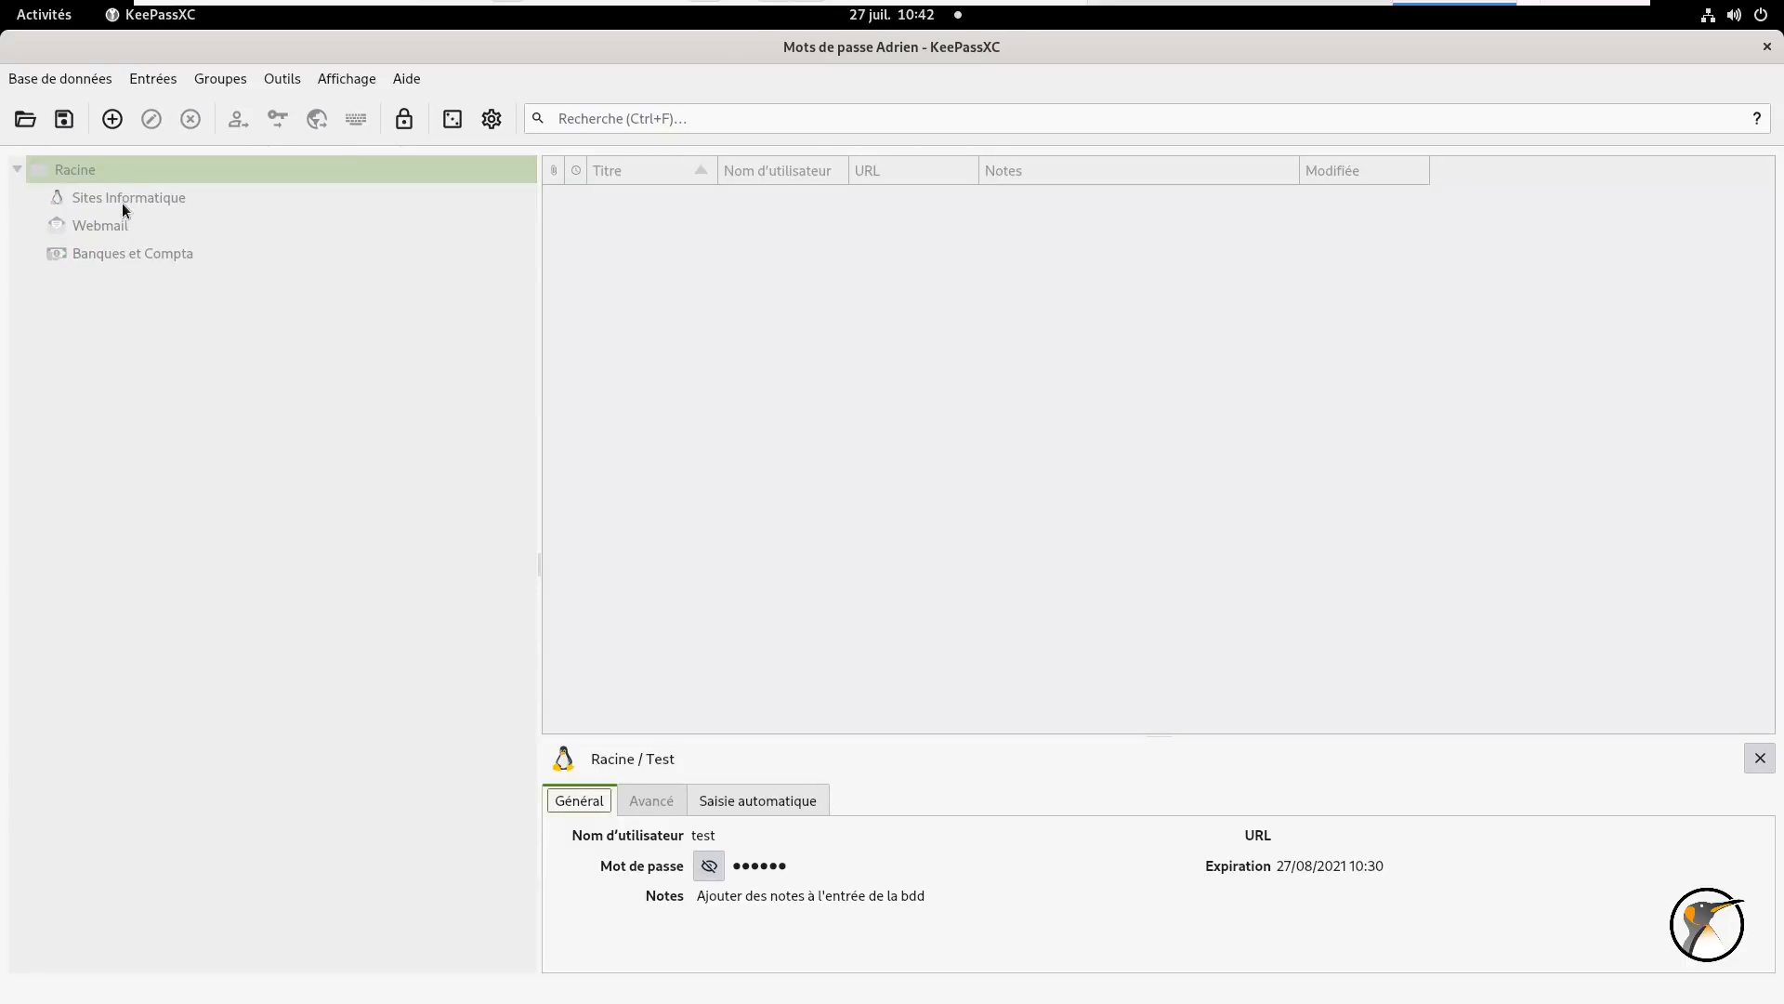
pyautogui.click(120, 203)
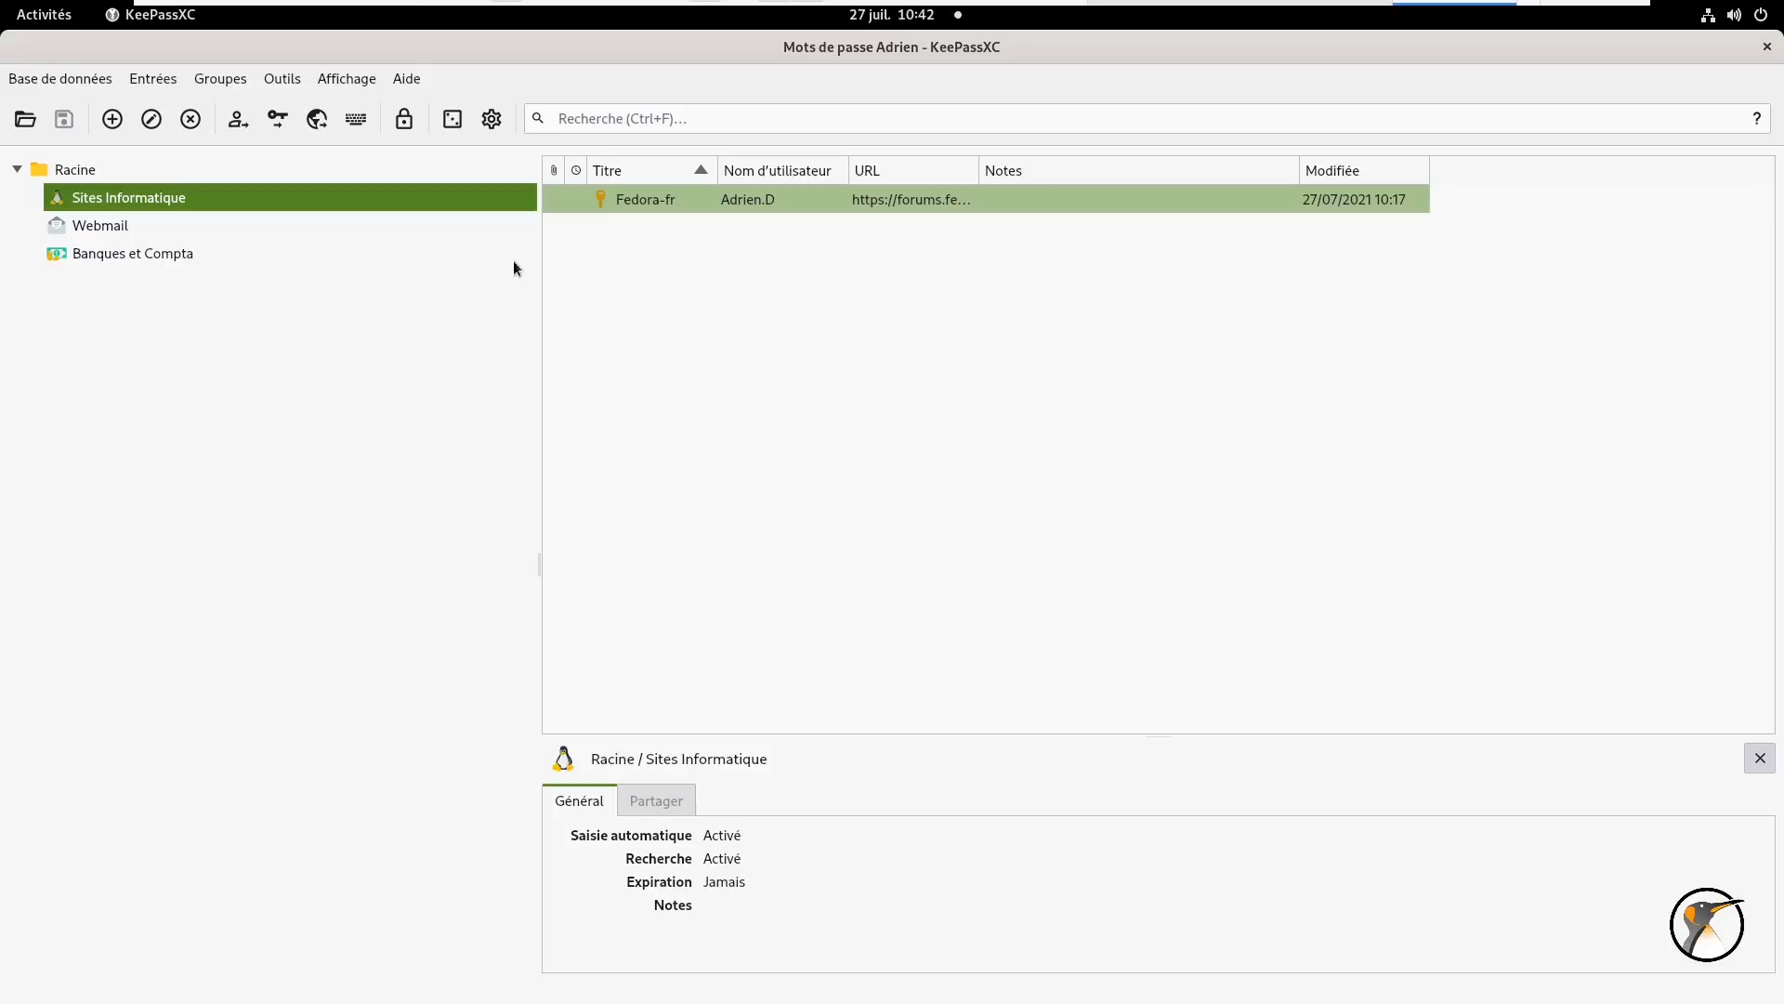
pyautogui.click(131, 225)
pyautogui.click(114, 245)
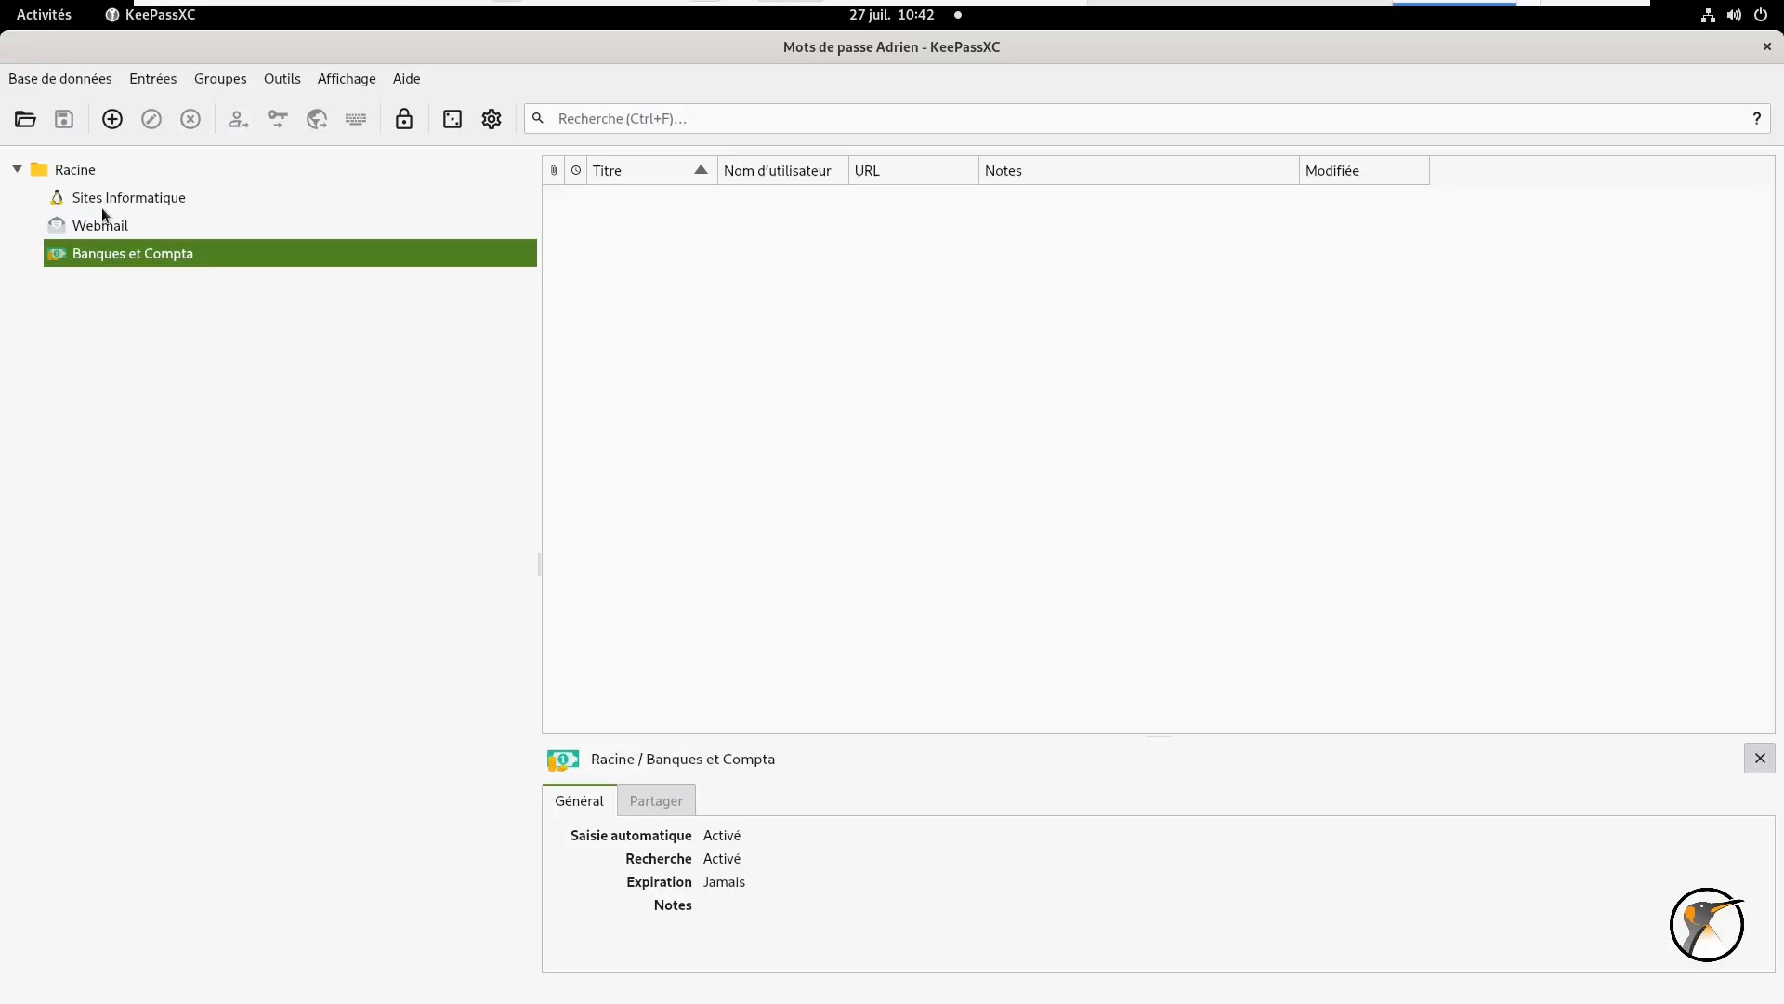
pyautogui.click(84, 172)
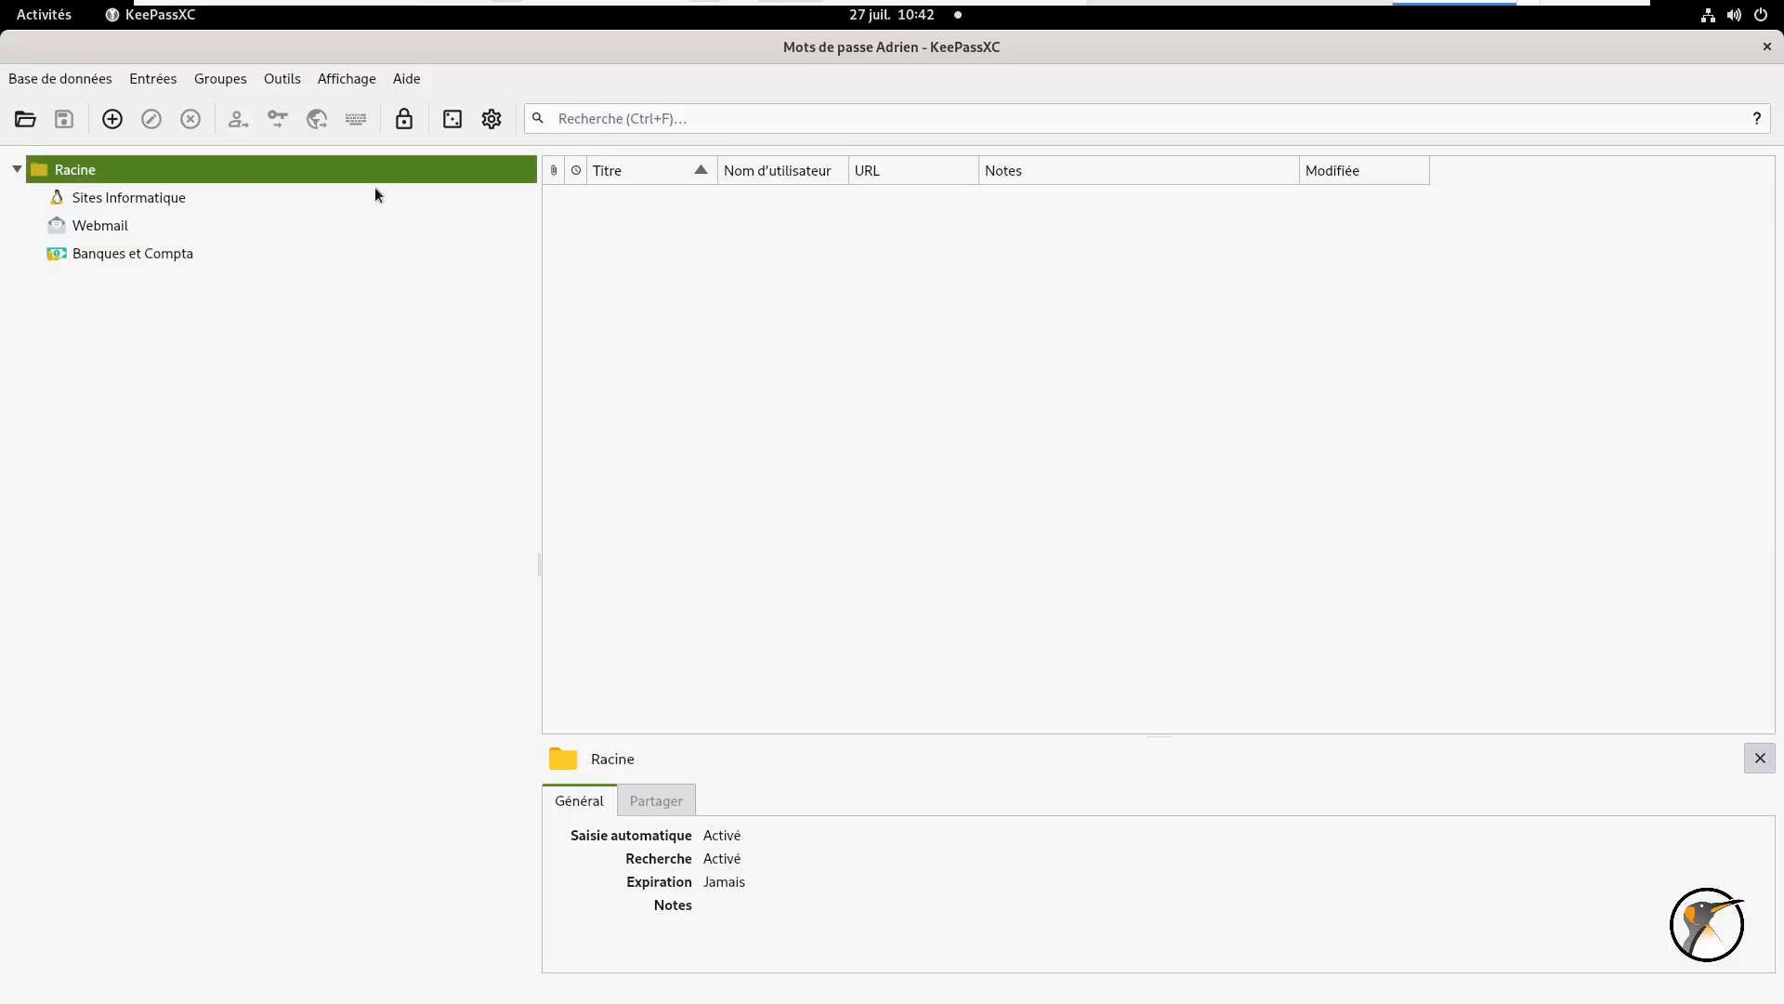
pyautogui.click(794, 113)
# - Search KeePassXC for 'fed' and shrink its window to show the browser's Démo formulaire page
pyautogui.write('fed')
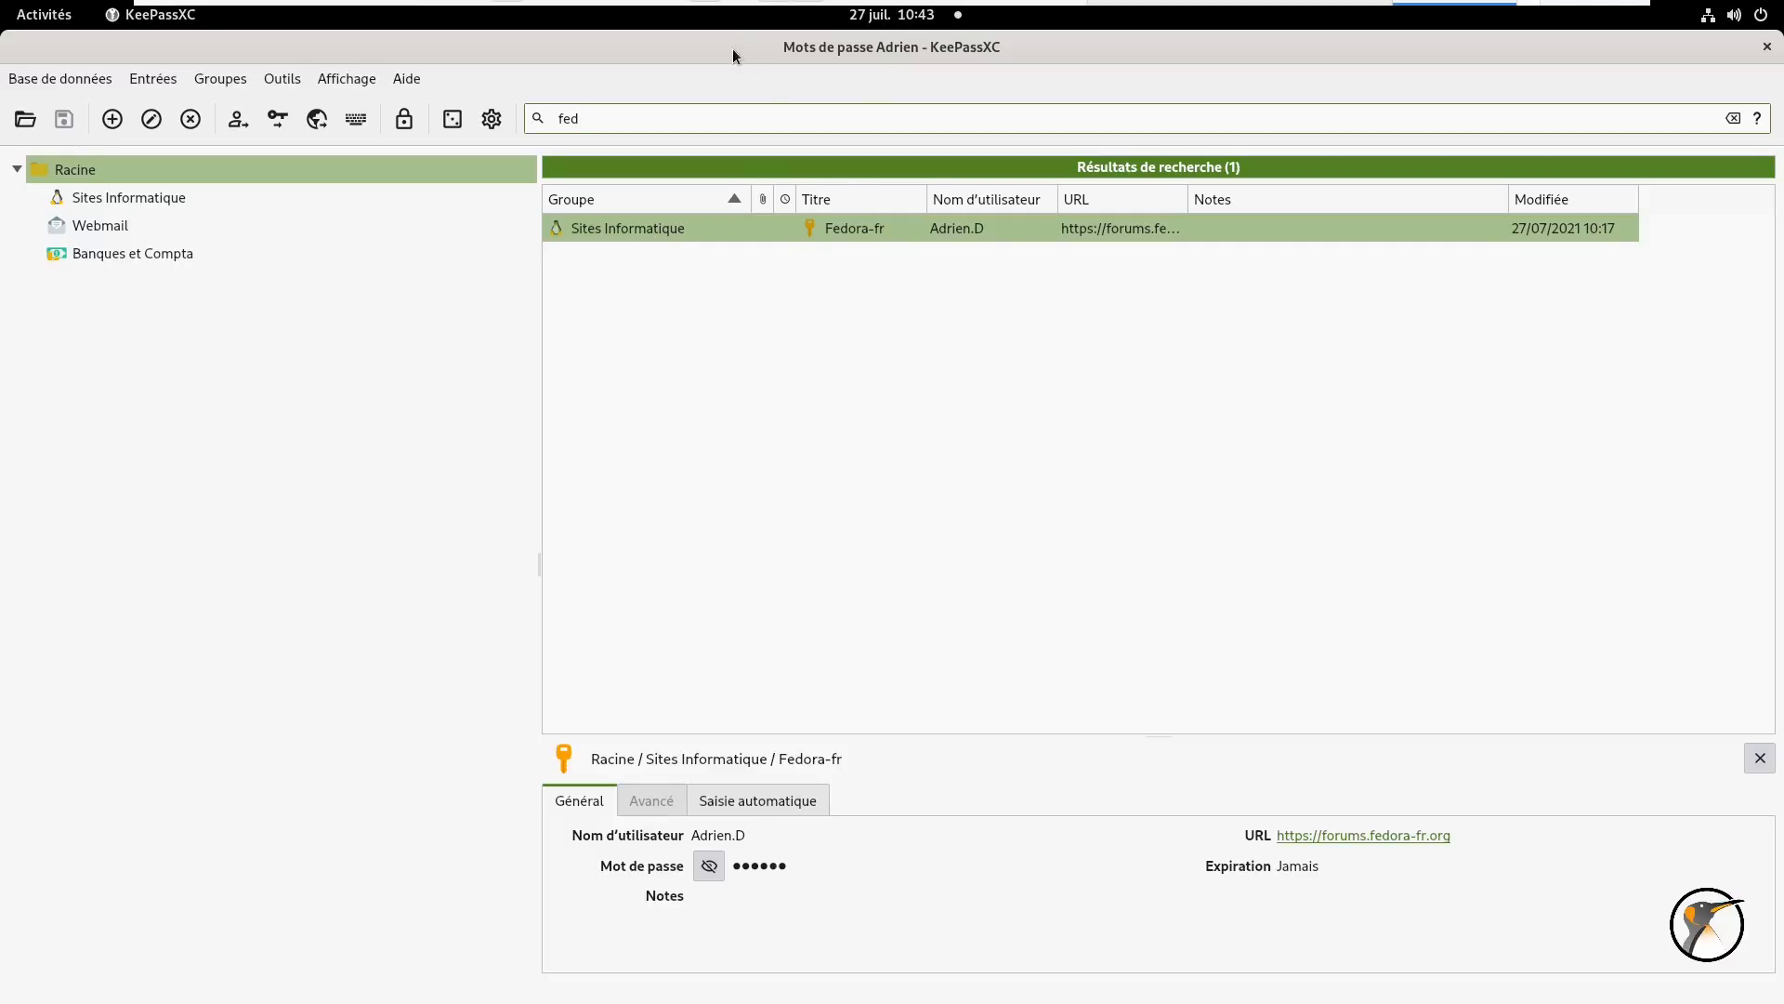
pyautogui.moveTo(732, 48); pyautogui.dragTo(1126, 149)
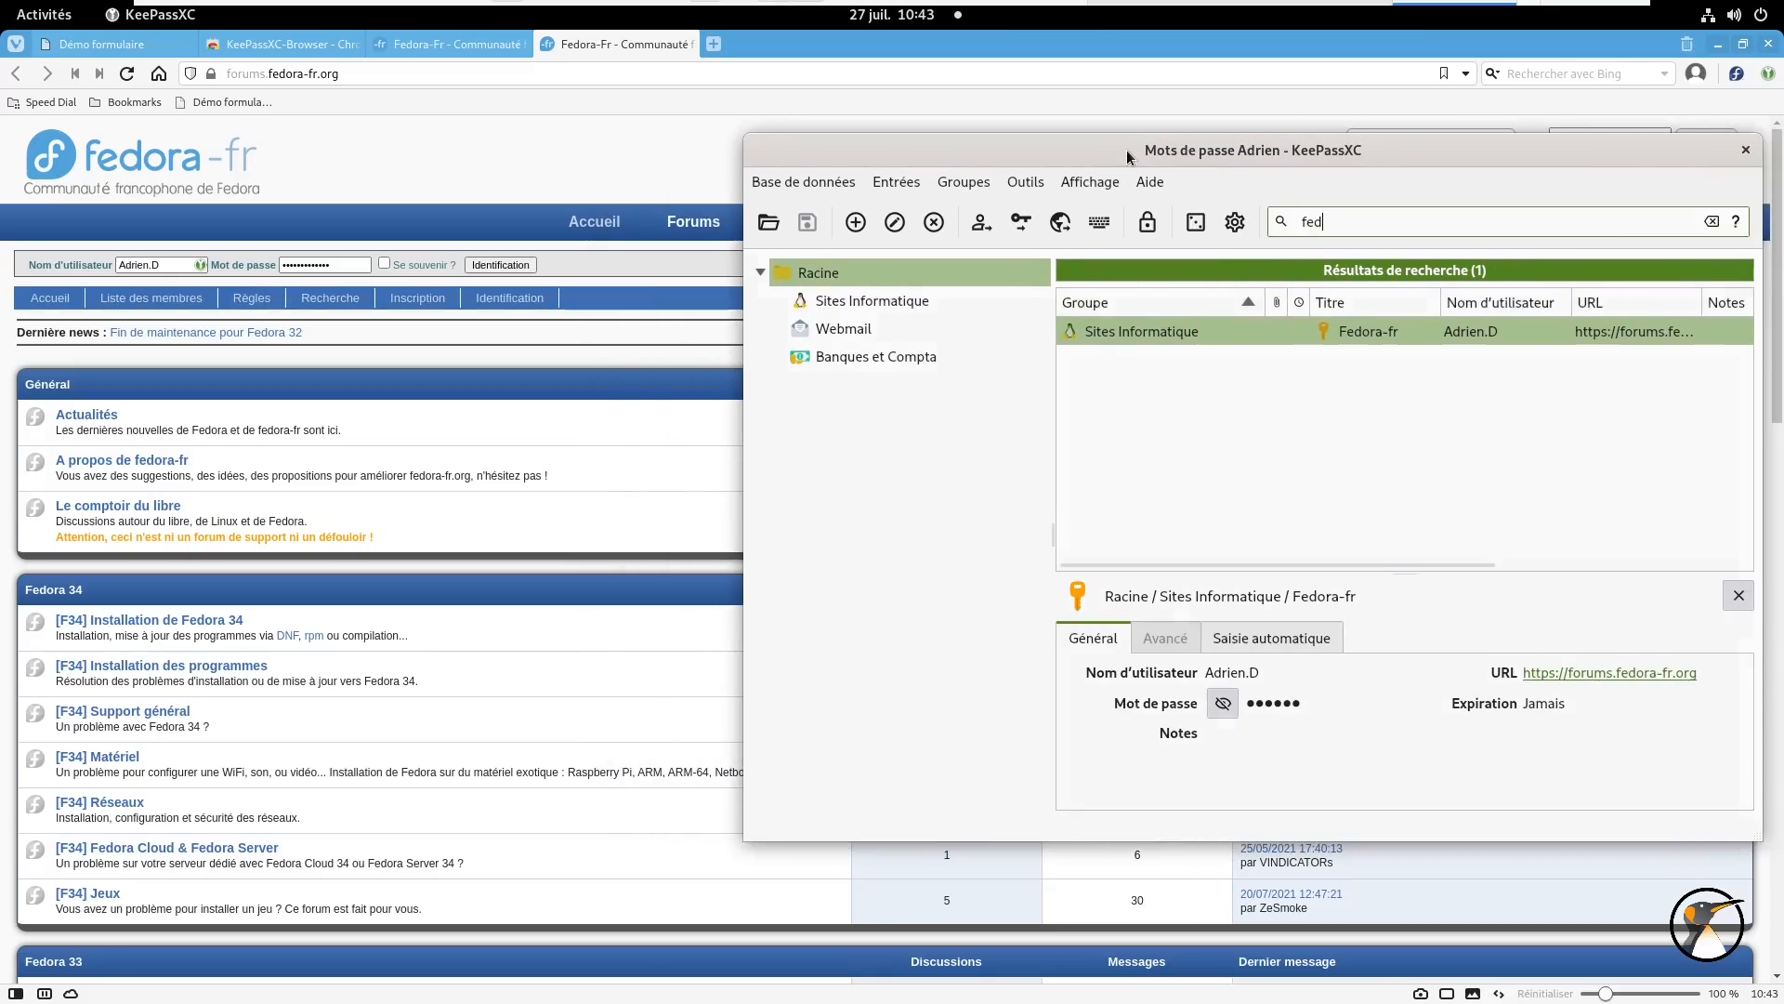
pyautogui.rightClick(1126, 151)
pyautogui.click(1050, 149)
pyautogui.click(51, 46)
pyautogui.click(52, 17)
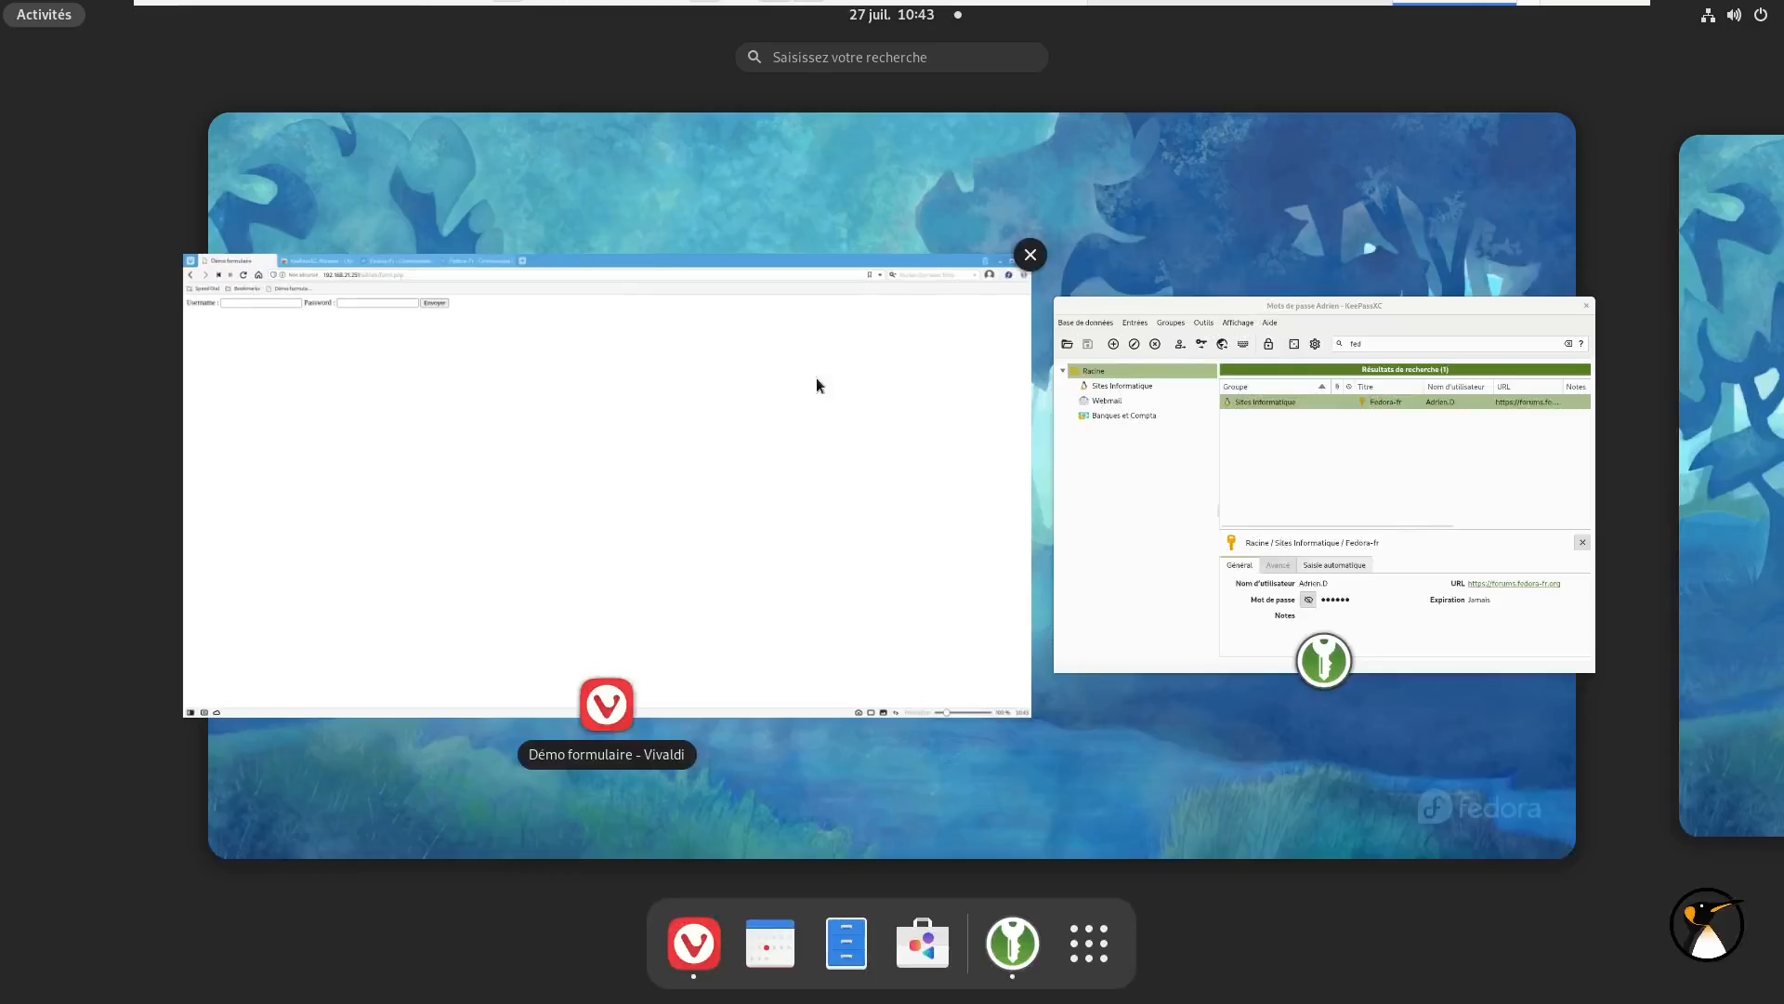
pyautogui.click(1078, 350)
# - Paste the Fedora-fr entry's username into the demo form's Username field
pyautogui.click(982, 223)
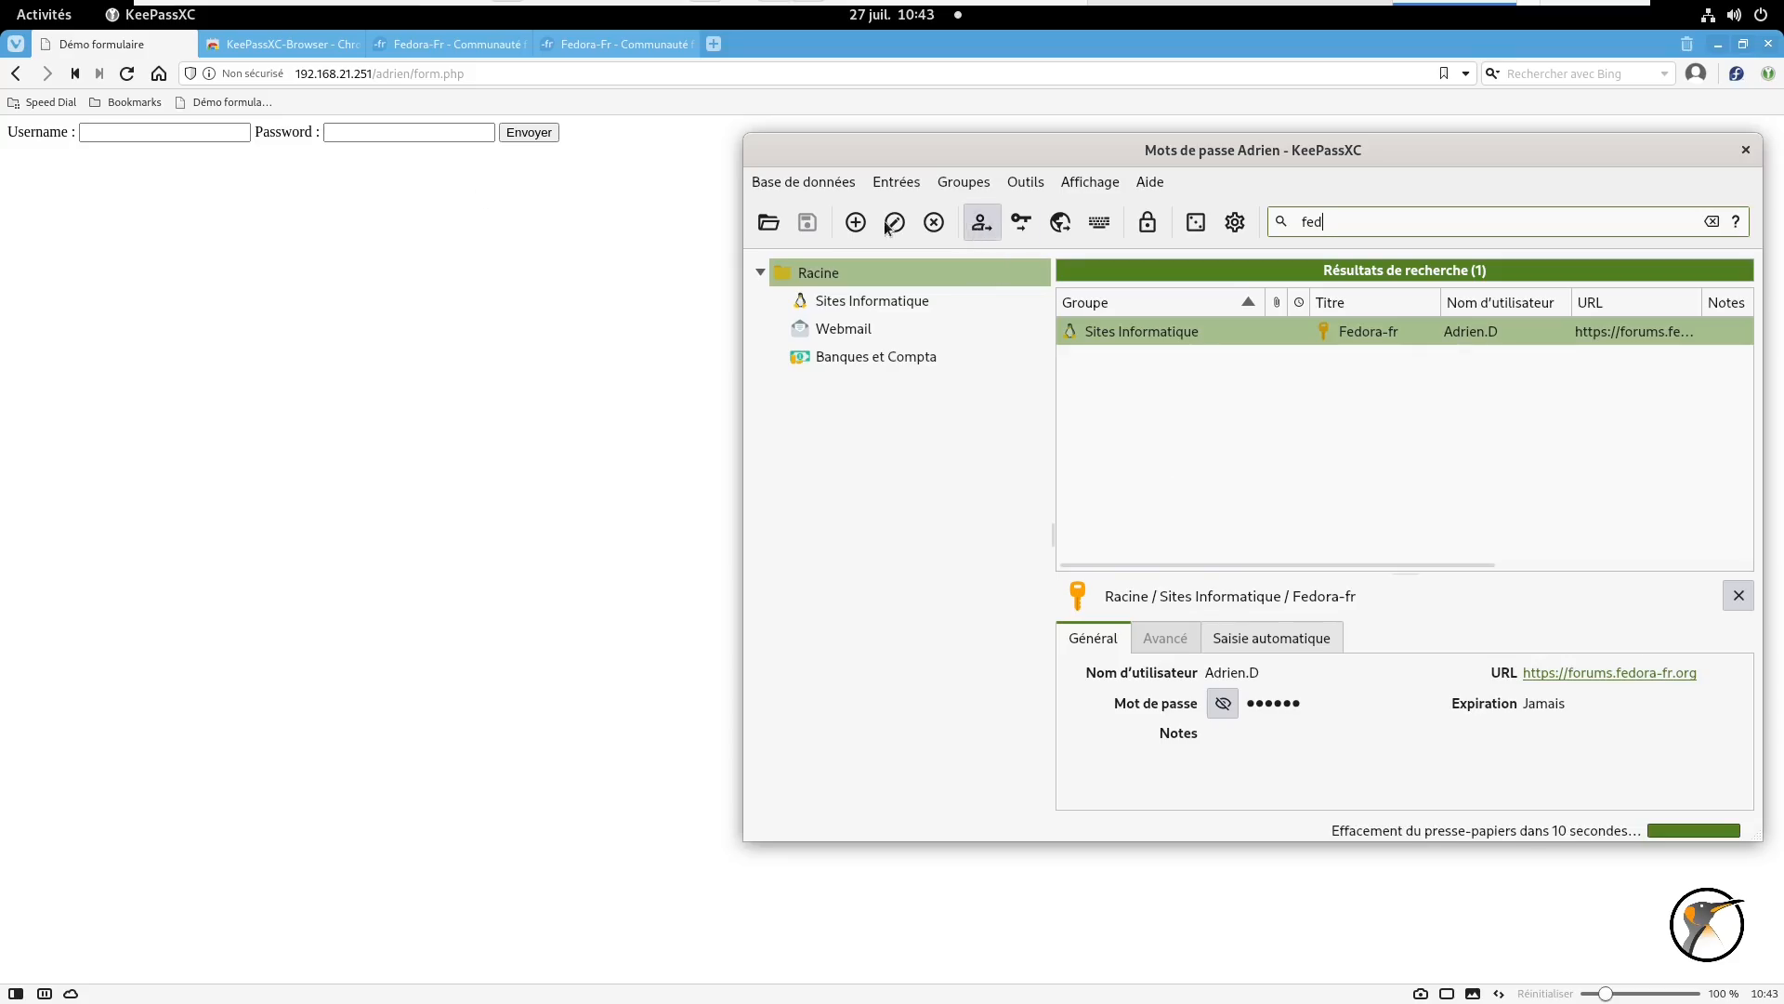
pyautogui.rightClick(178, 133)
pyautogui.click(237, 248)
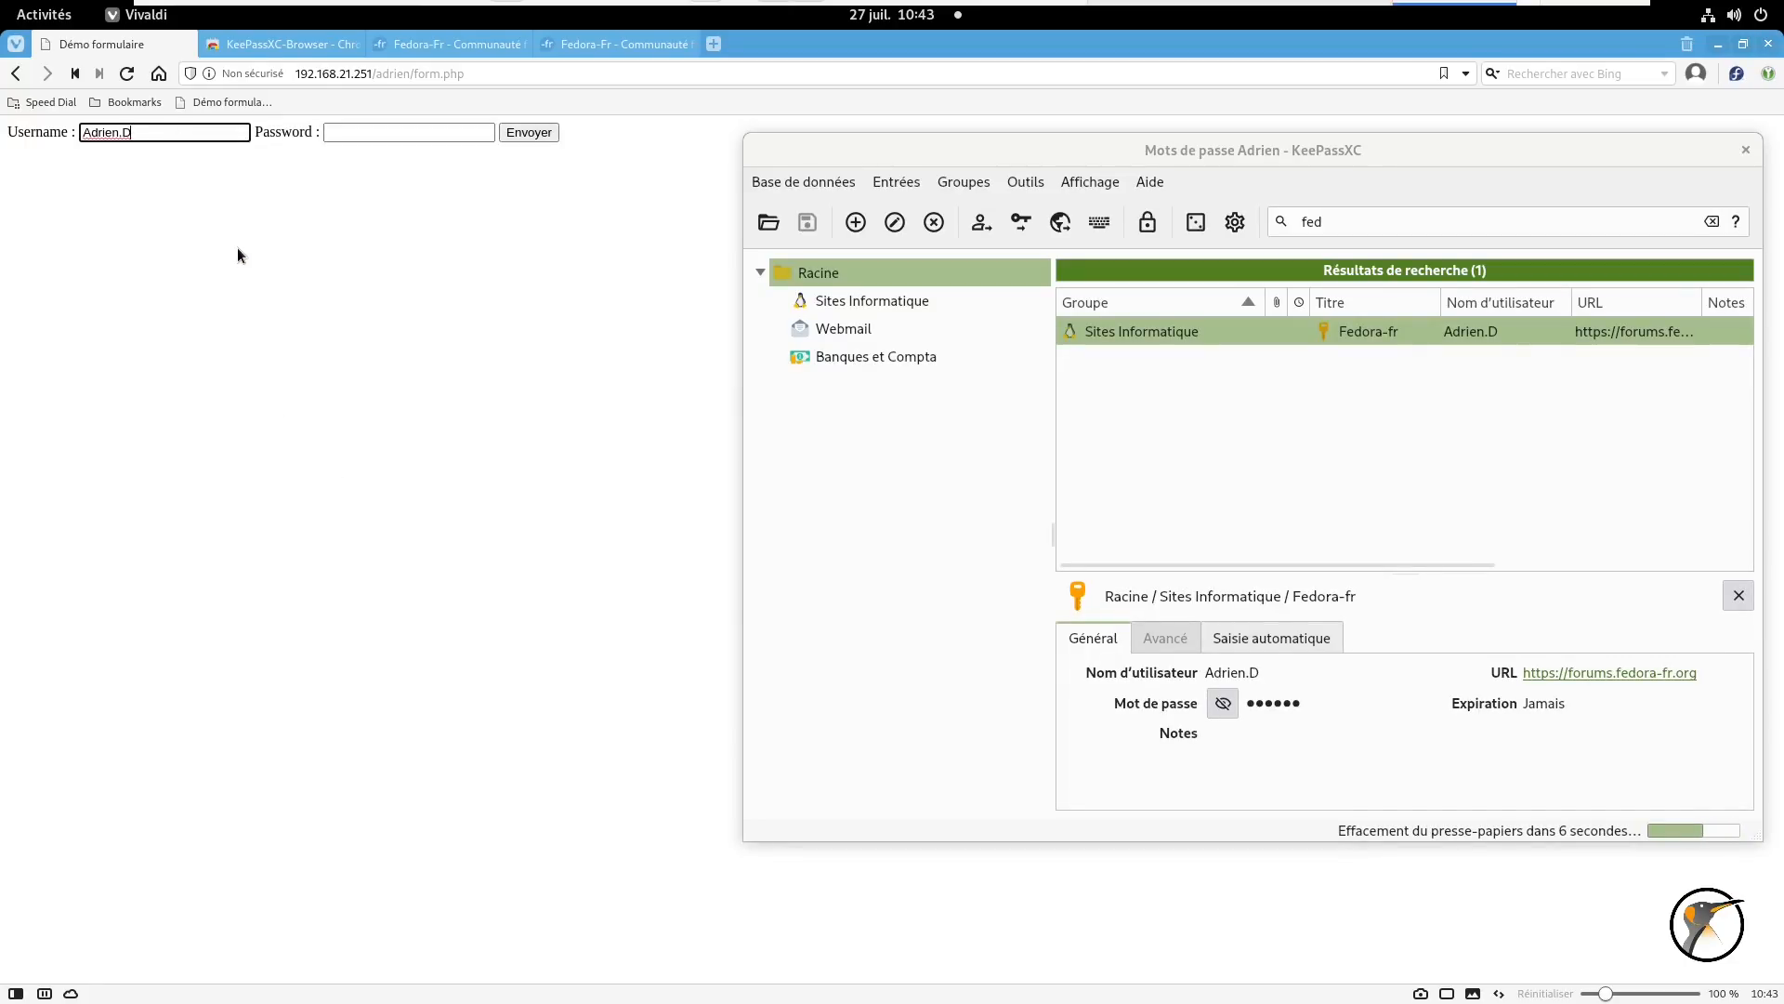
# - Maximize KeePassXC again and clear the 'fed' search
pyautogui.doubleClick(855, 149)
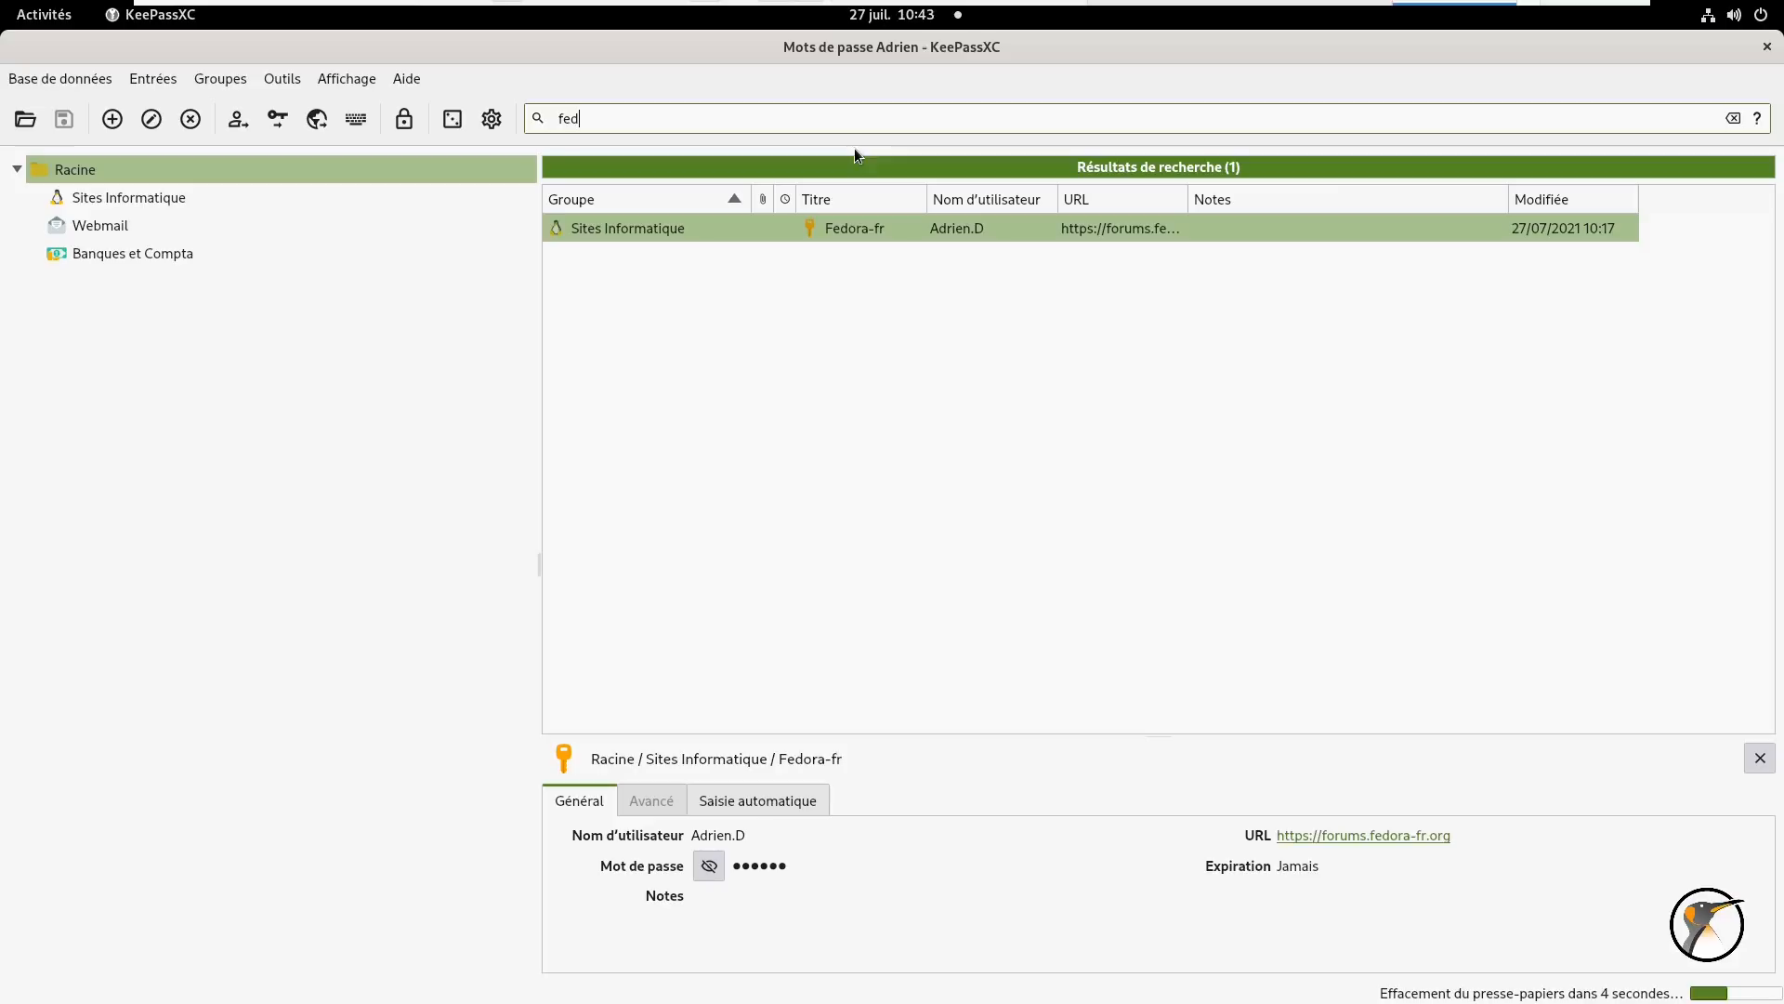
pyautogui.hotkey('ctrl', 'a')
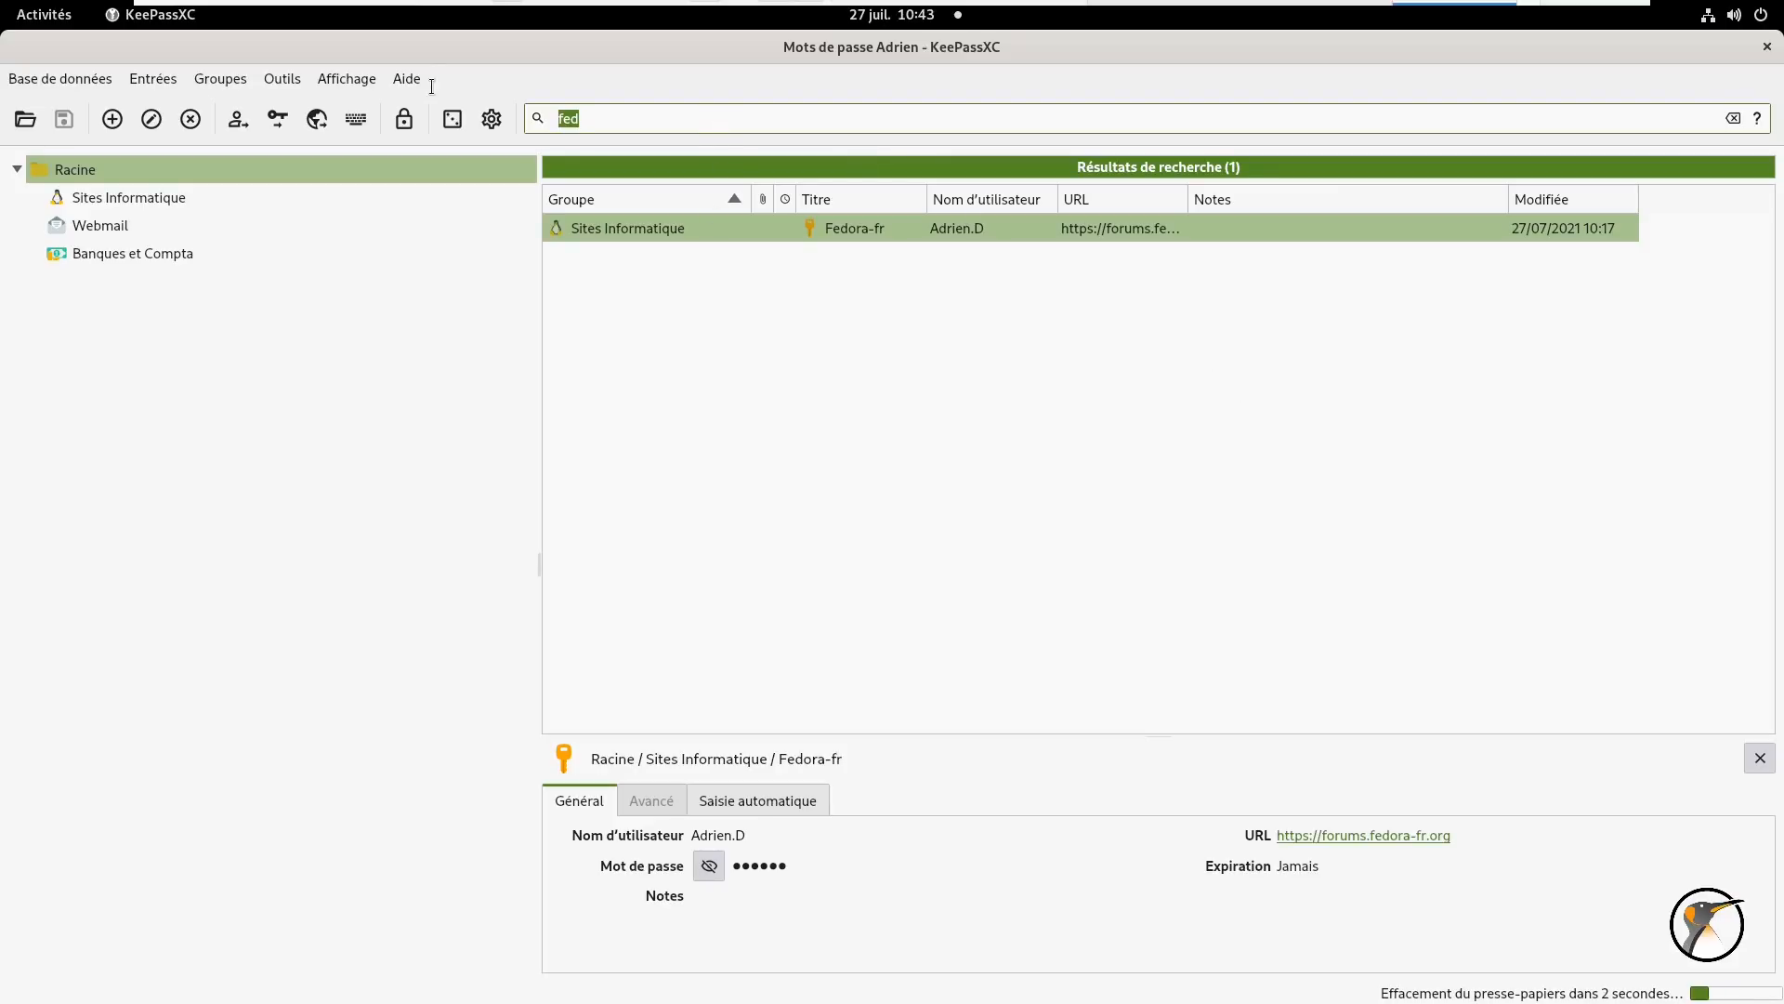
pyautogui.press('BackSpace')
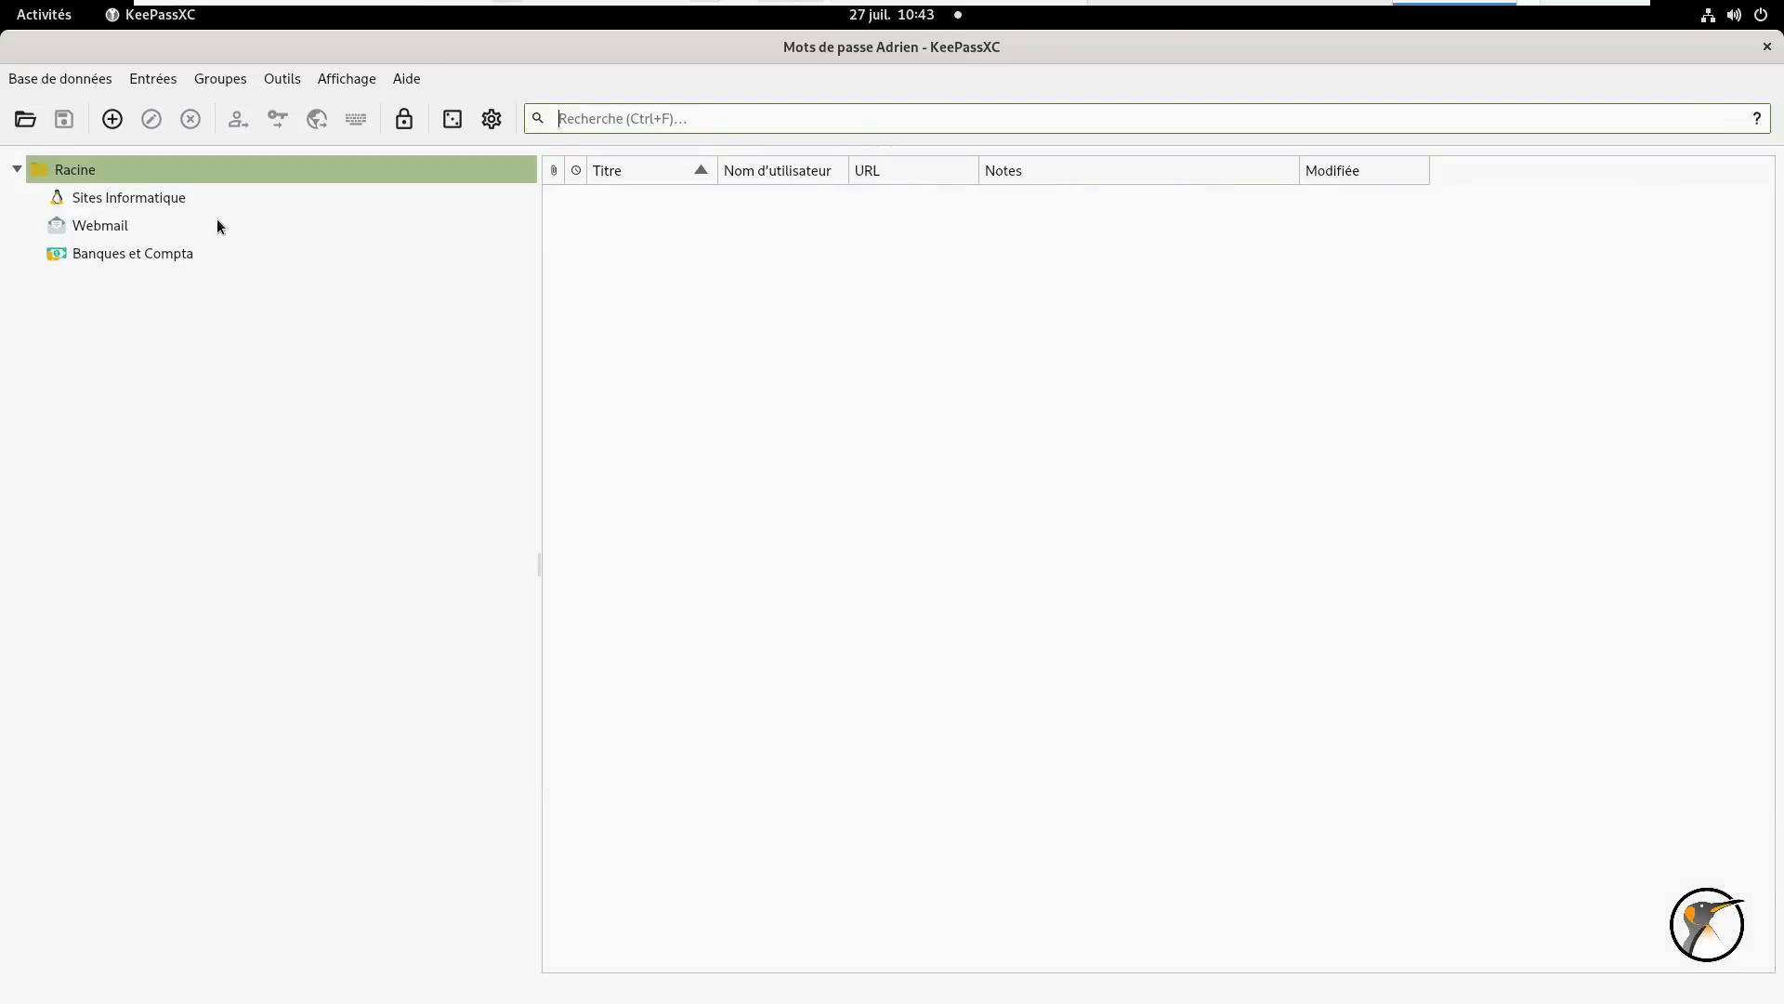